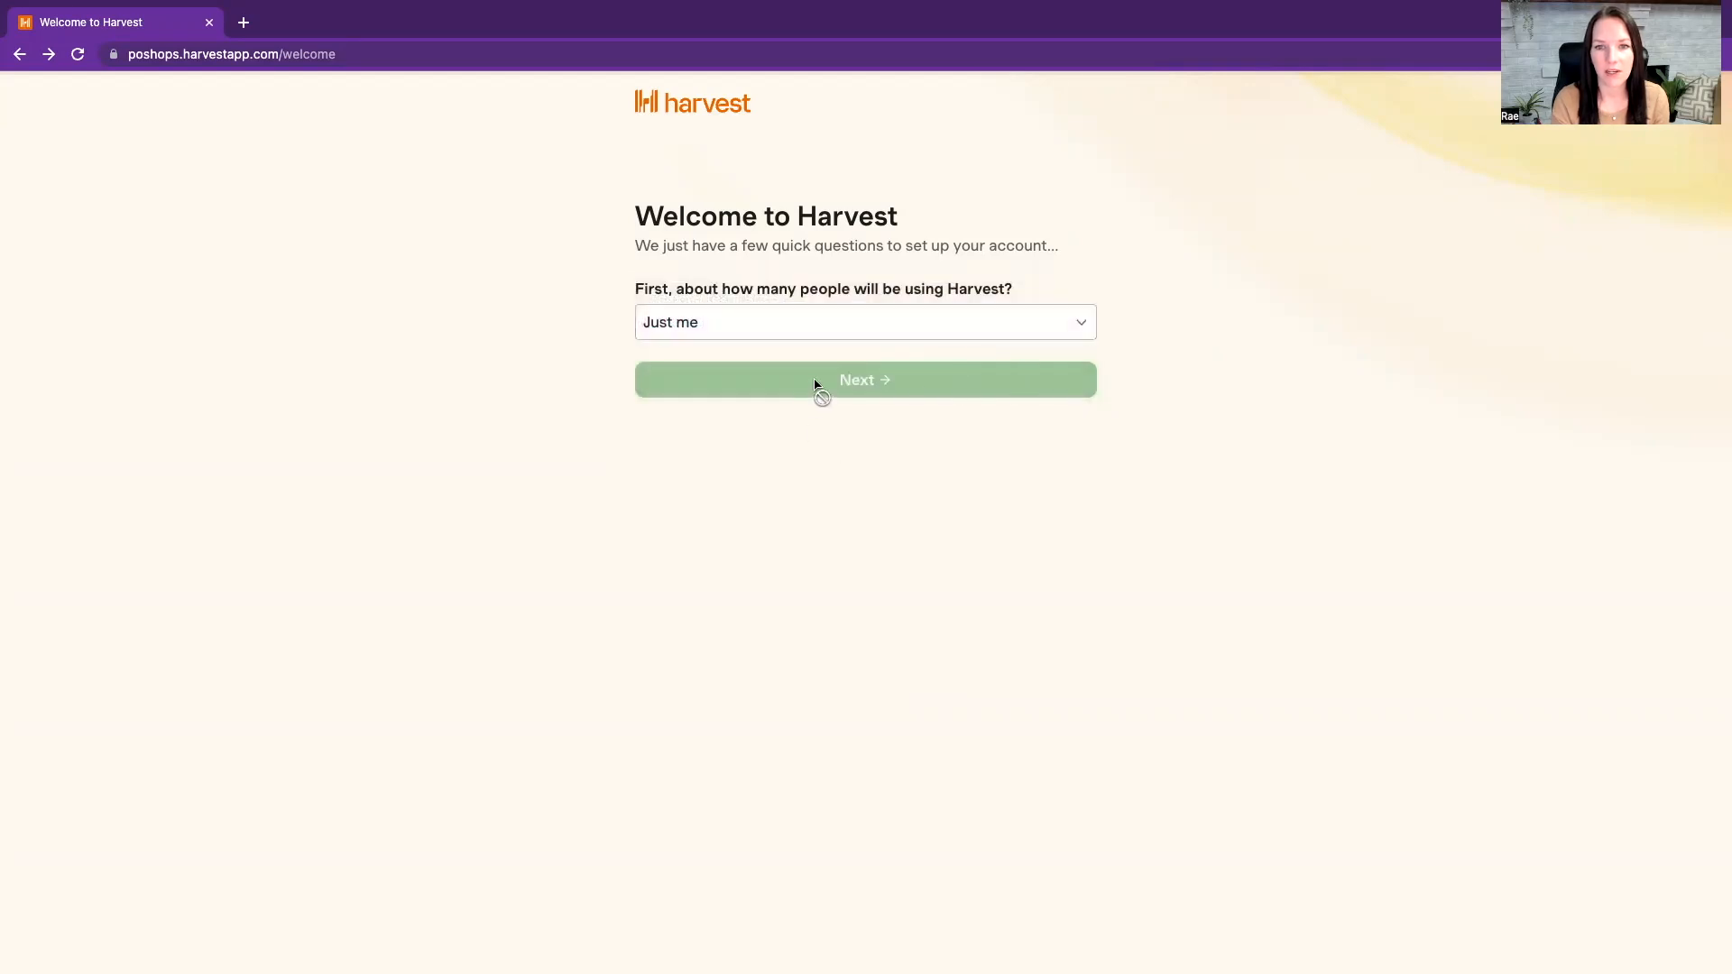
Answer the setup questions with tracking billable time as the goal and invoicing clients as the only extra feature, without expense tracking
left_click(48, 54)
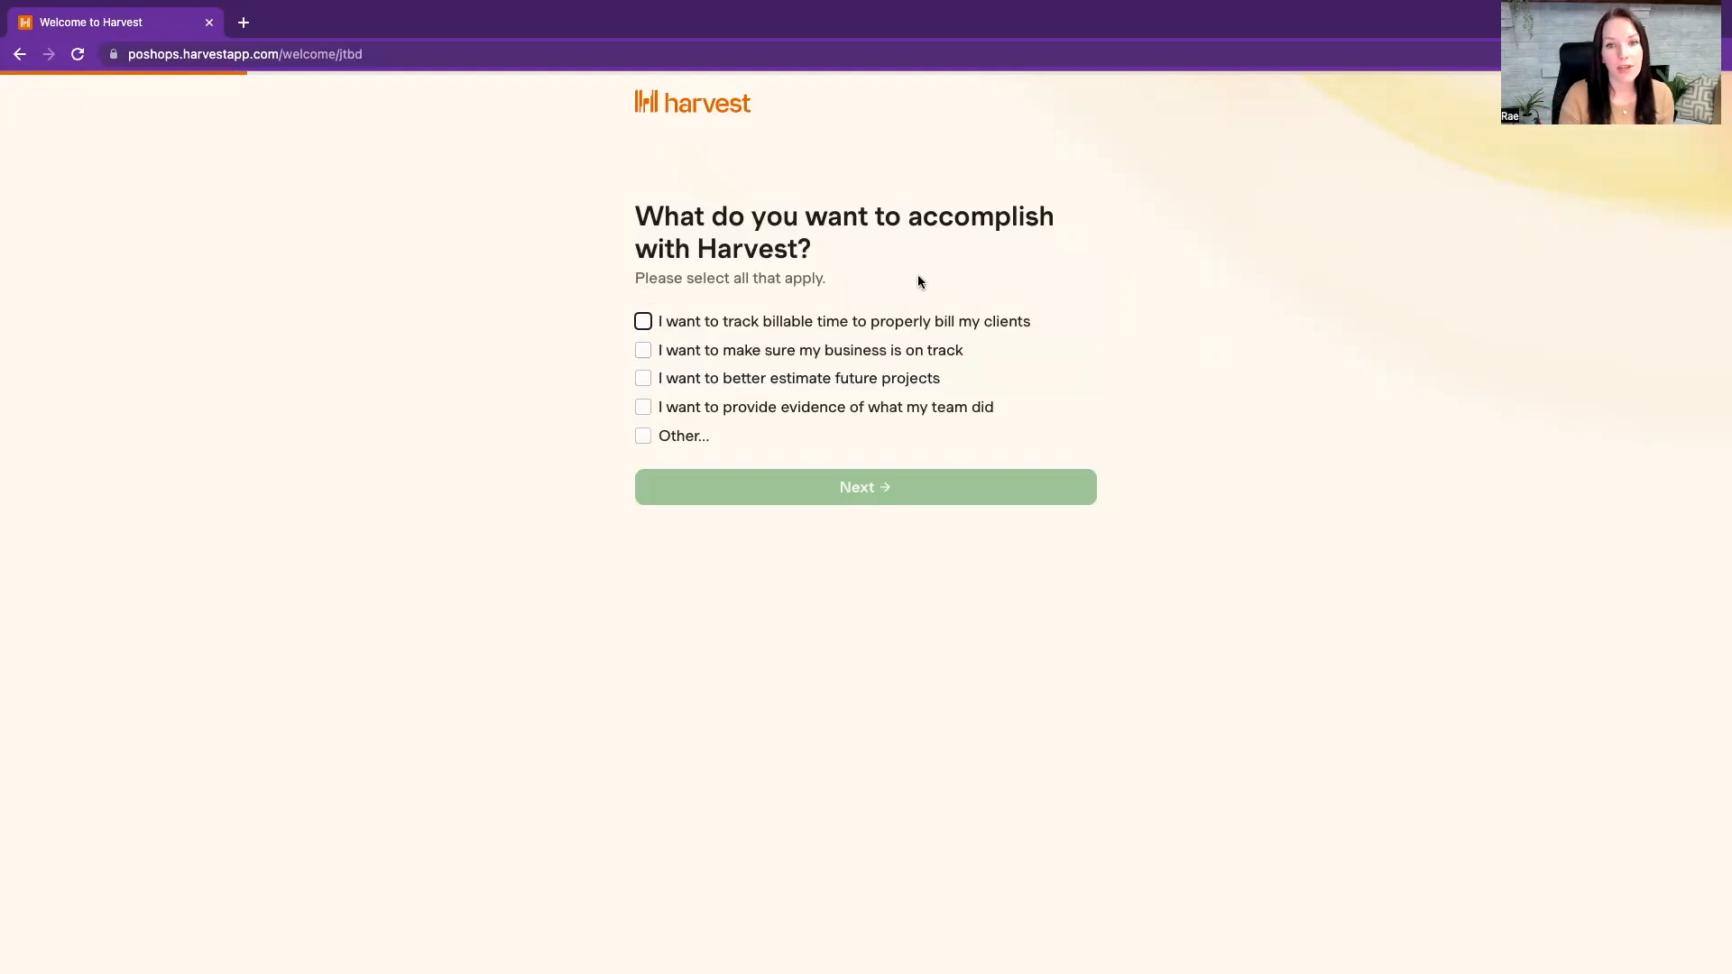
left_click(644, 327)
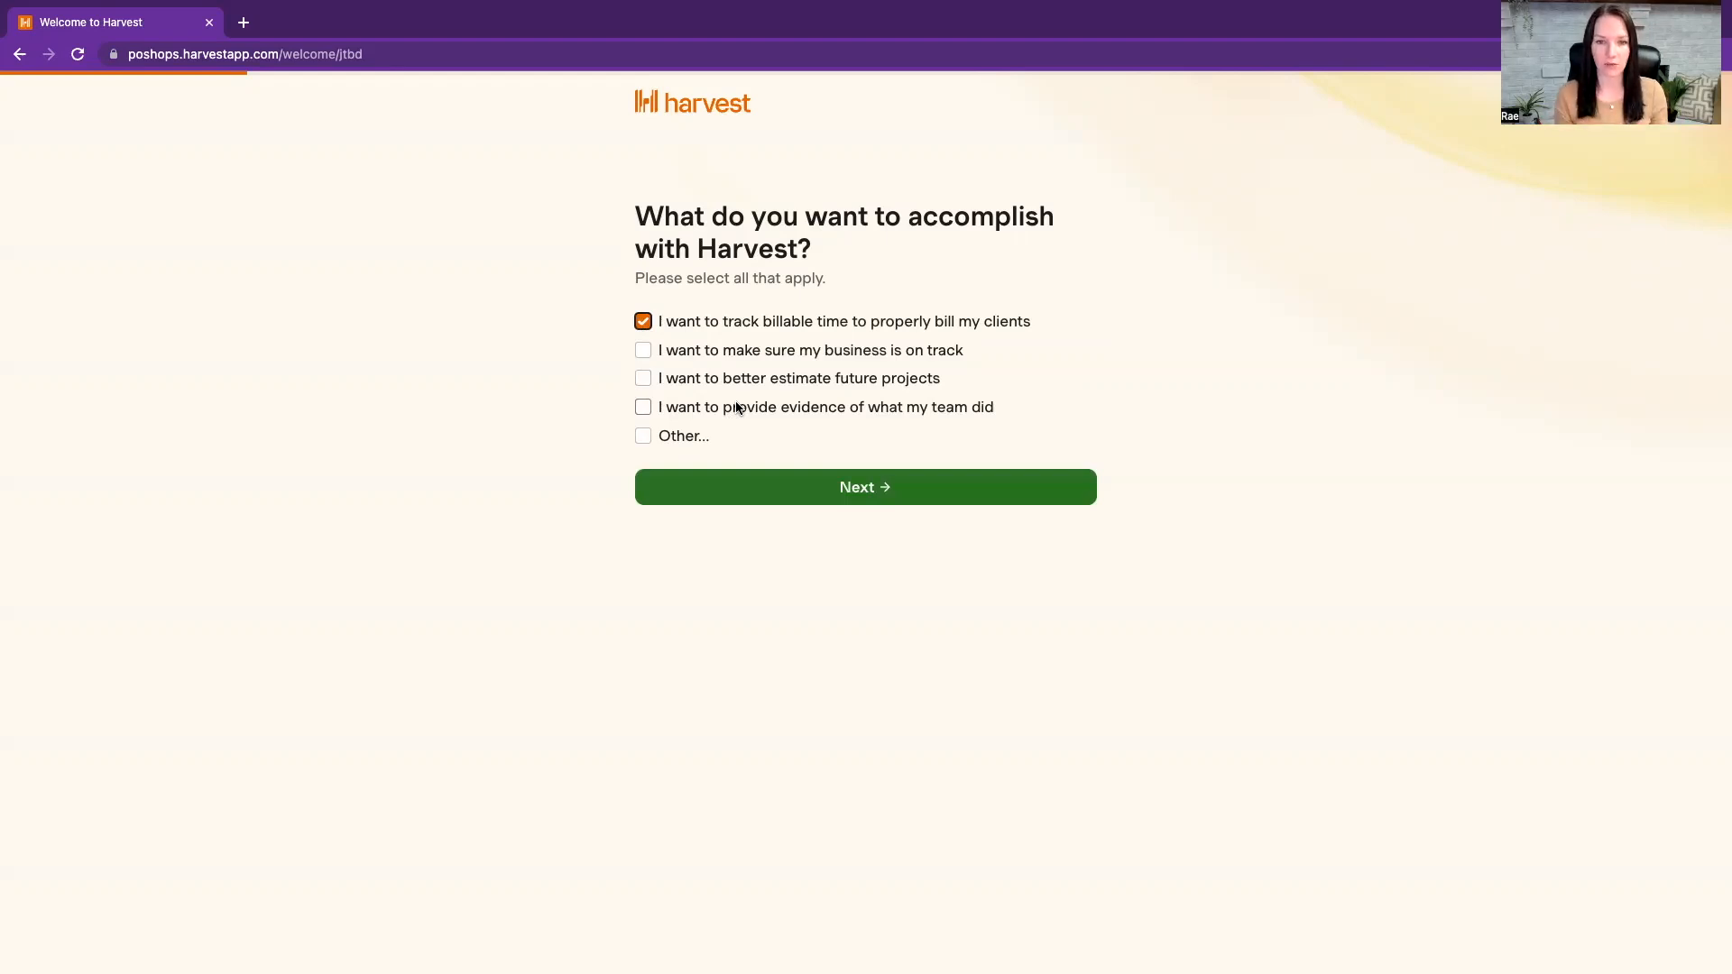
left_click(815, 488)
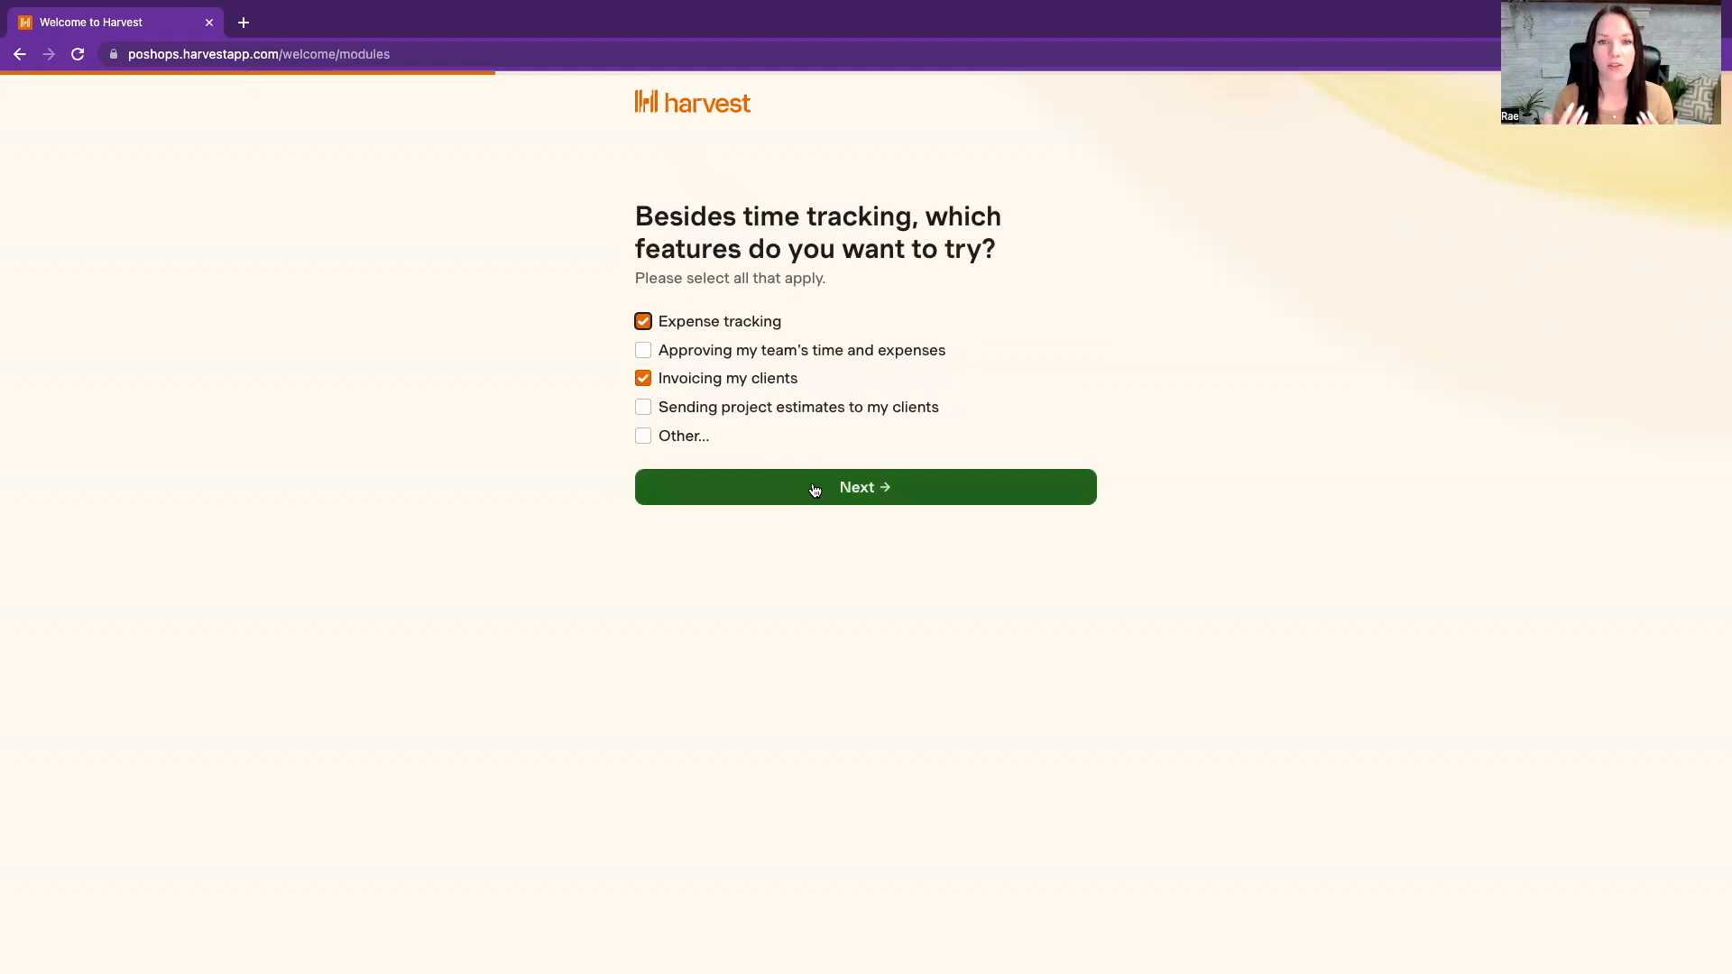
left_click(676, 321)
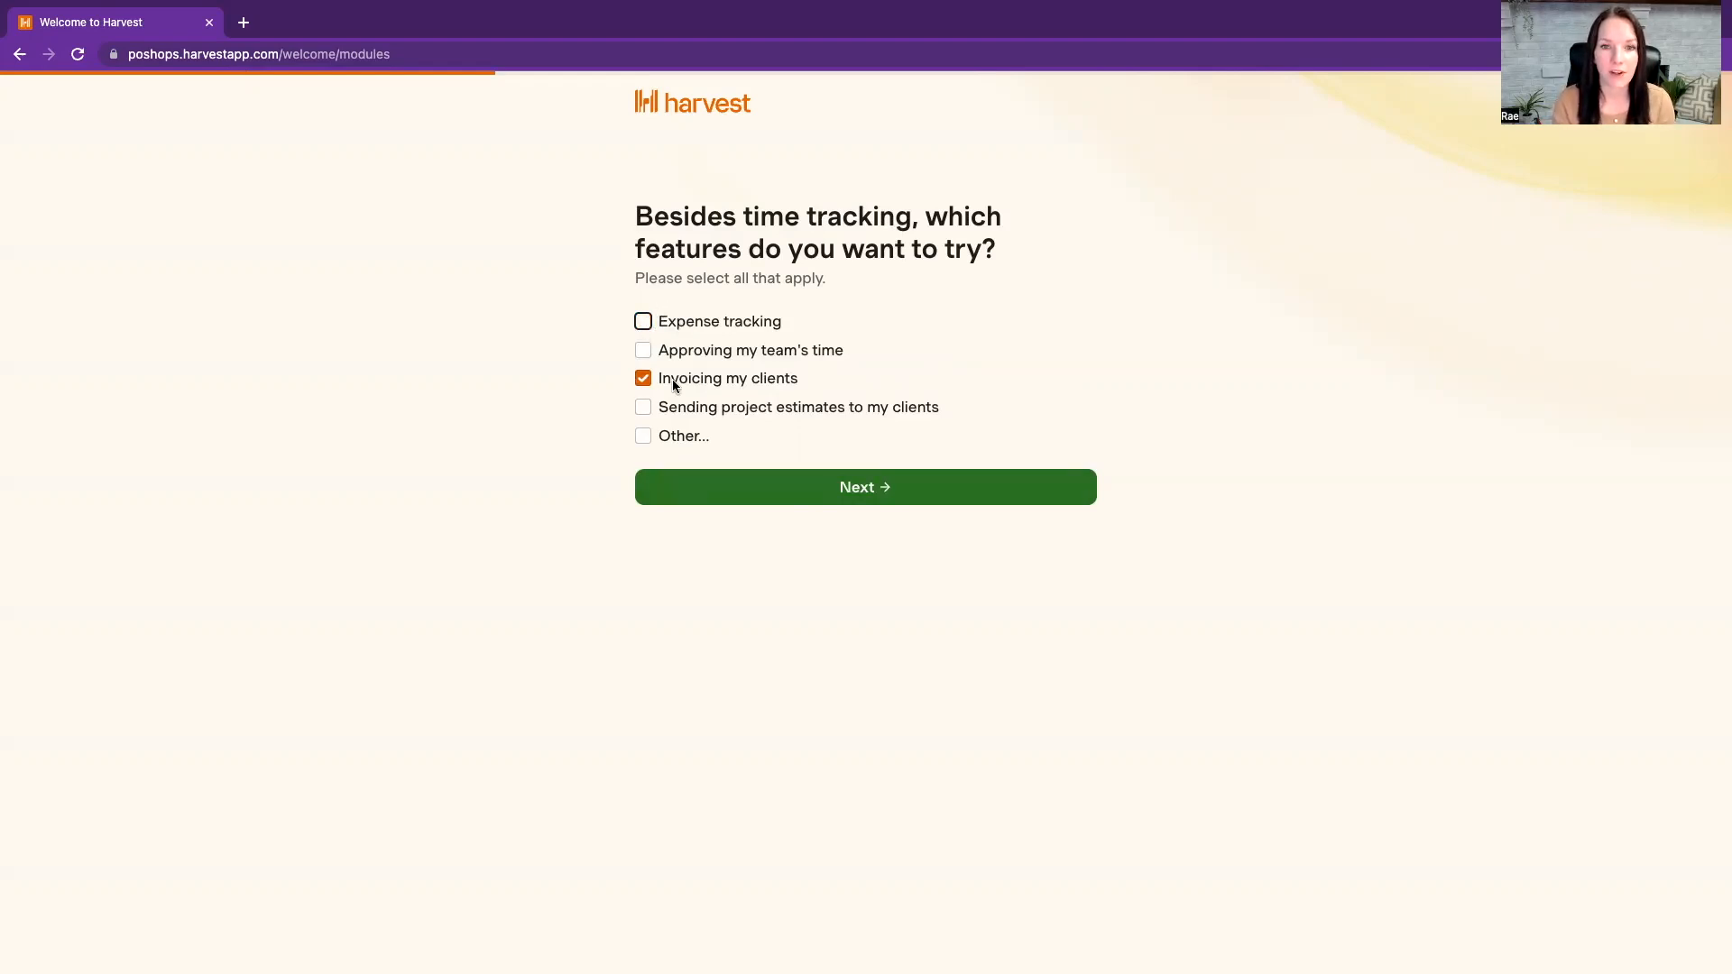
left_click(818, 480)
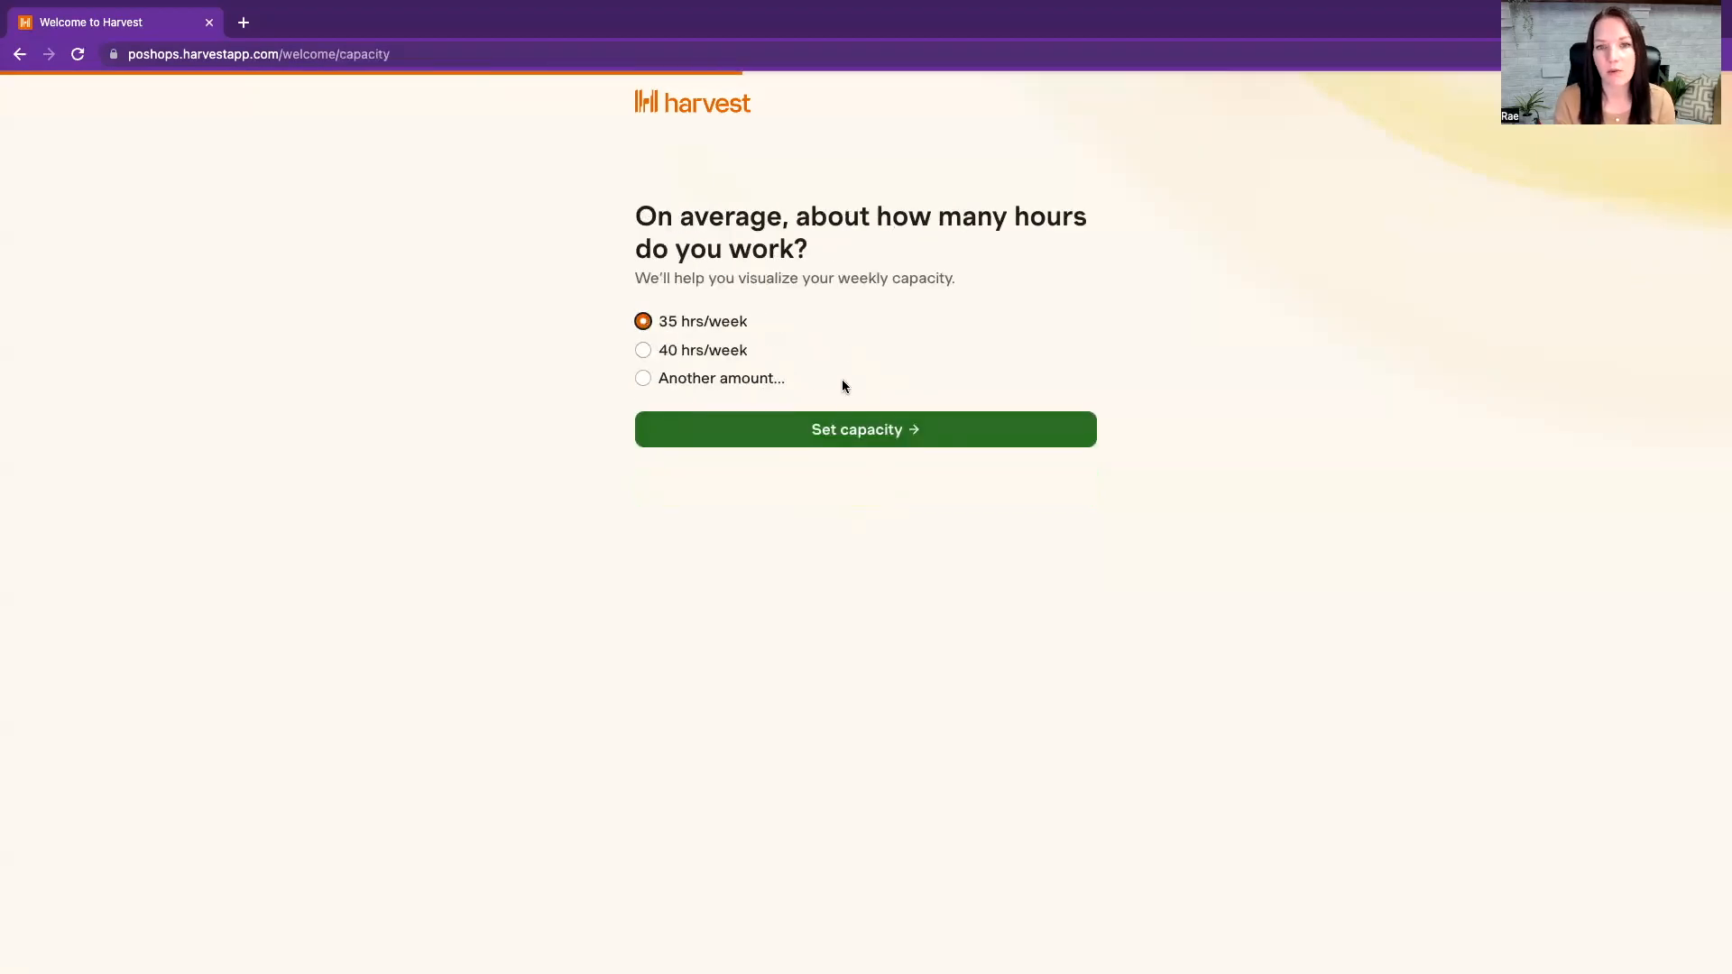
Set the weekly capacity to 35 hrs/week and skip the team timesheet reminders
left_click(860, 431)
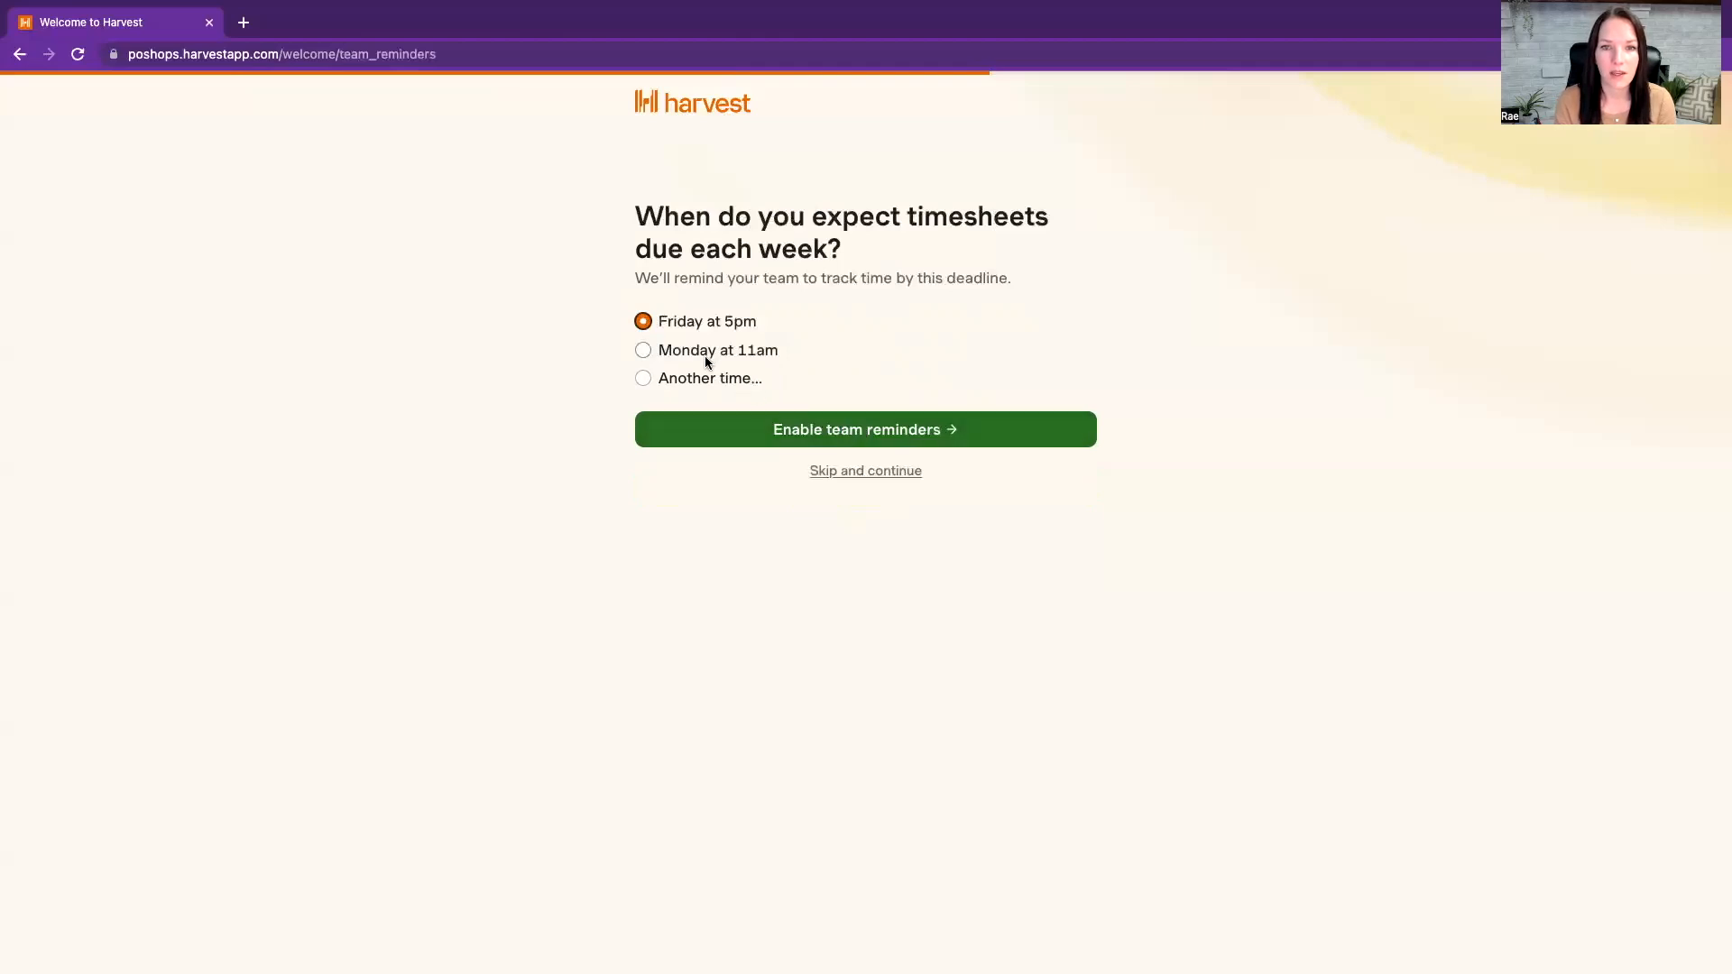
left_click(881, 473)
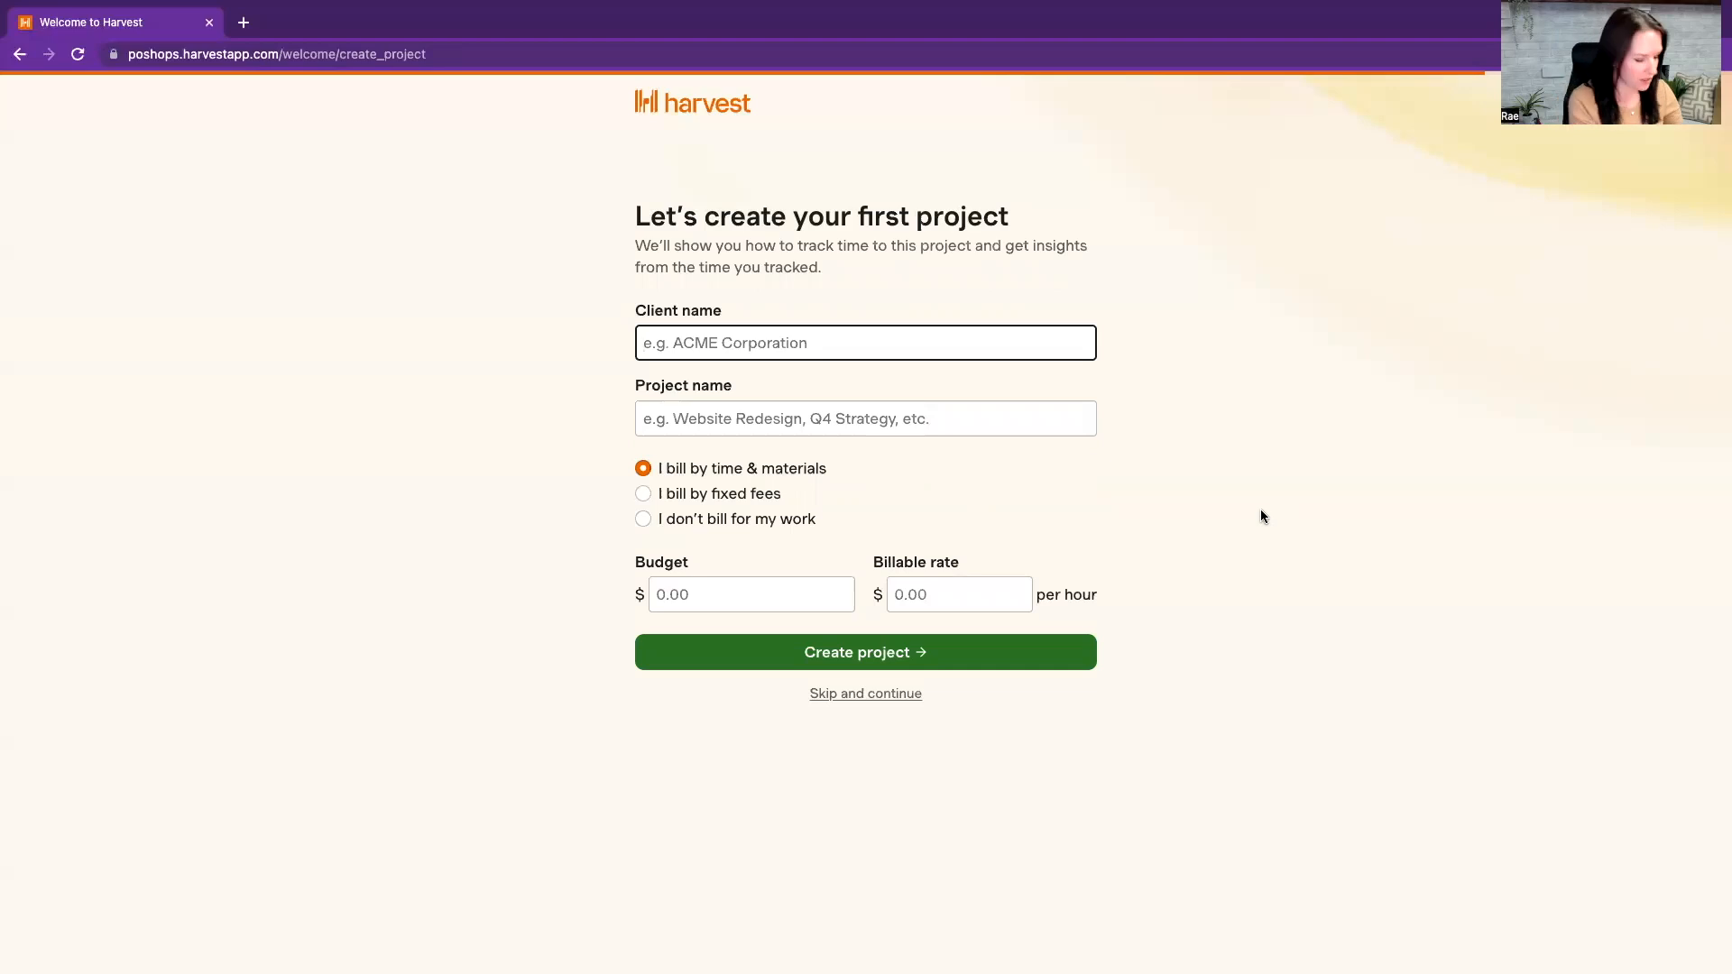
Create the first project "Training" for client Posh Operations, billed by time & materials at $50 per hour
type("P")
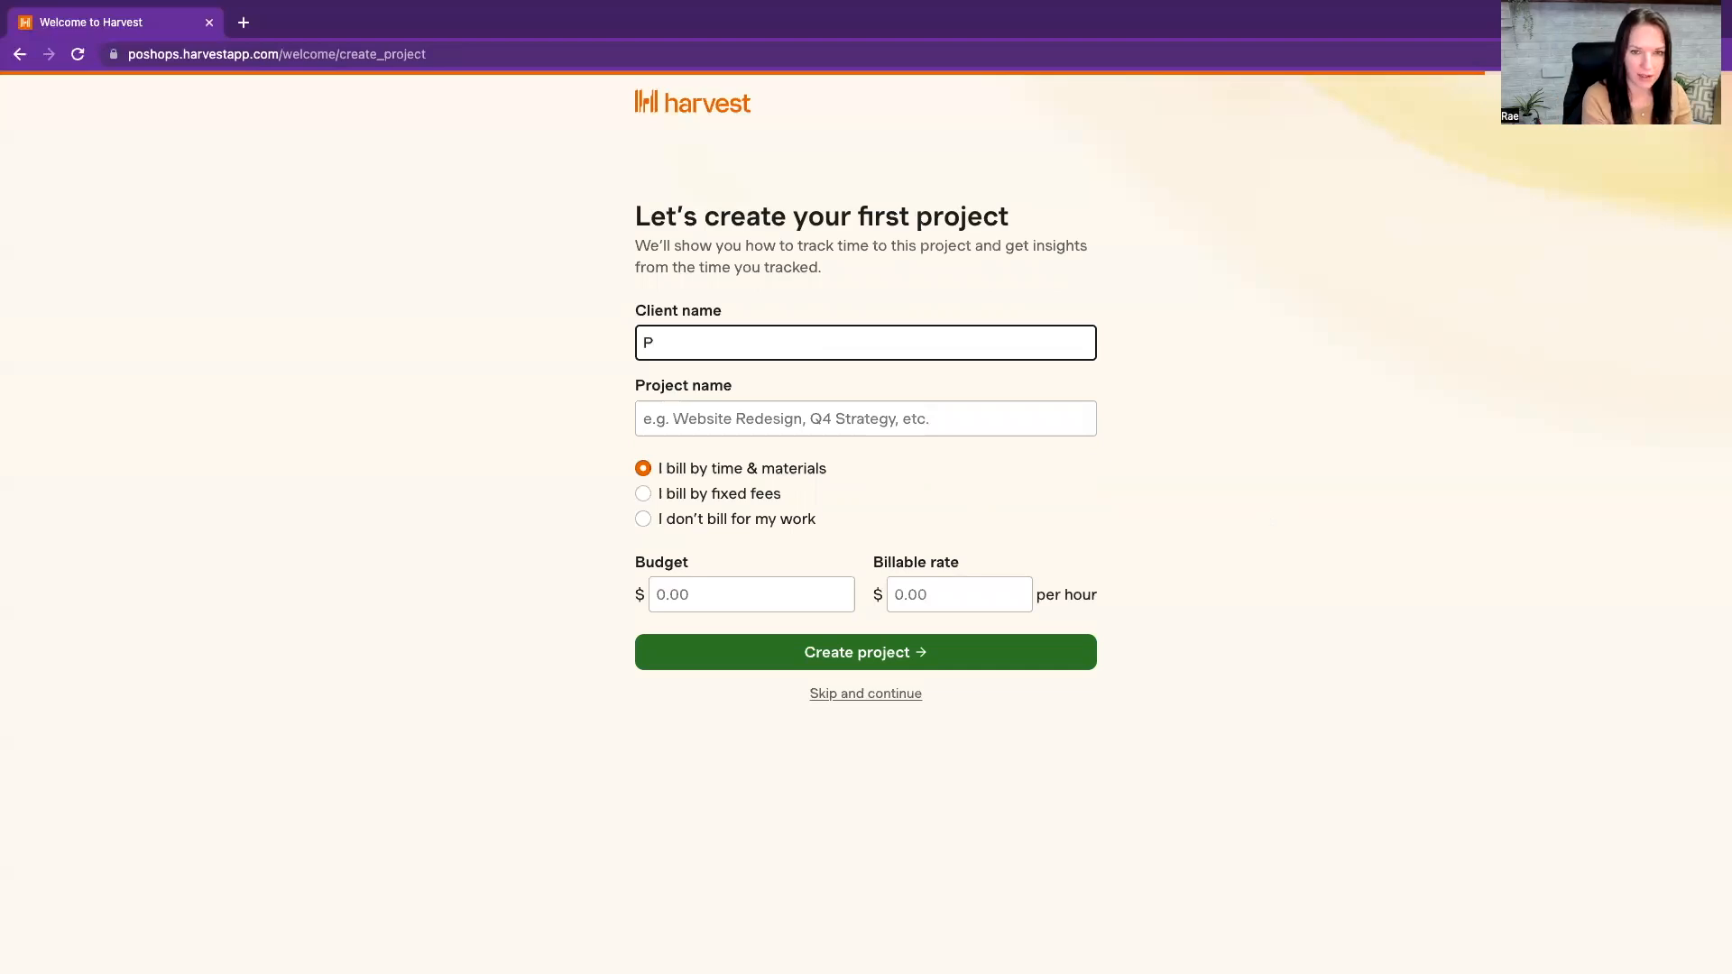
type("osh Oper")
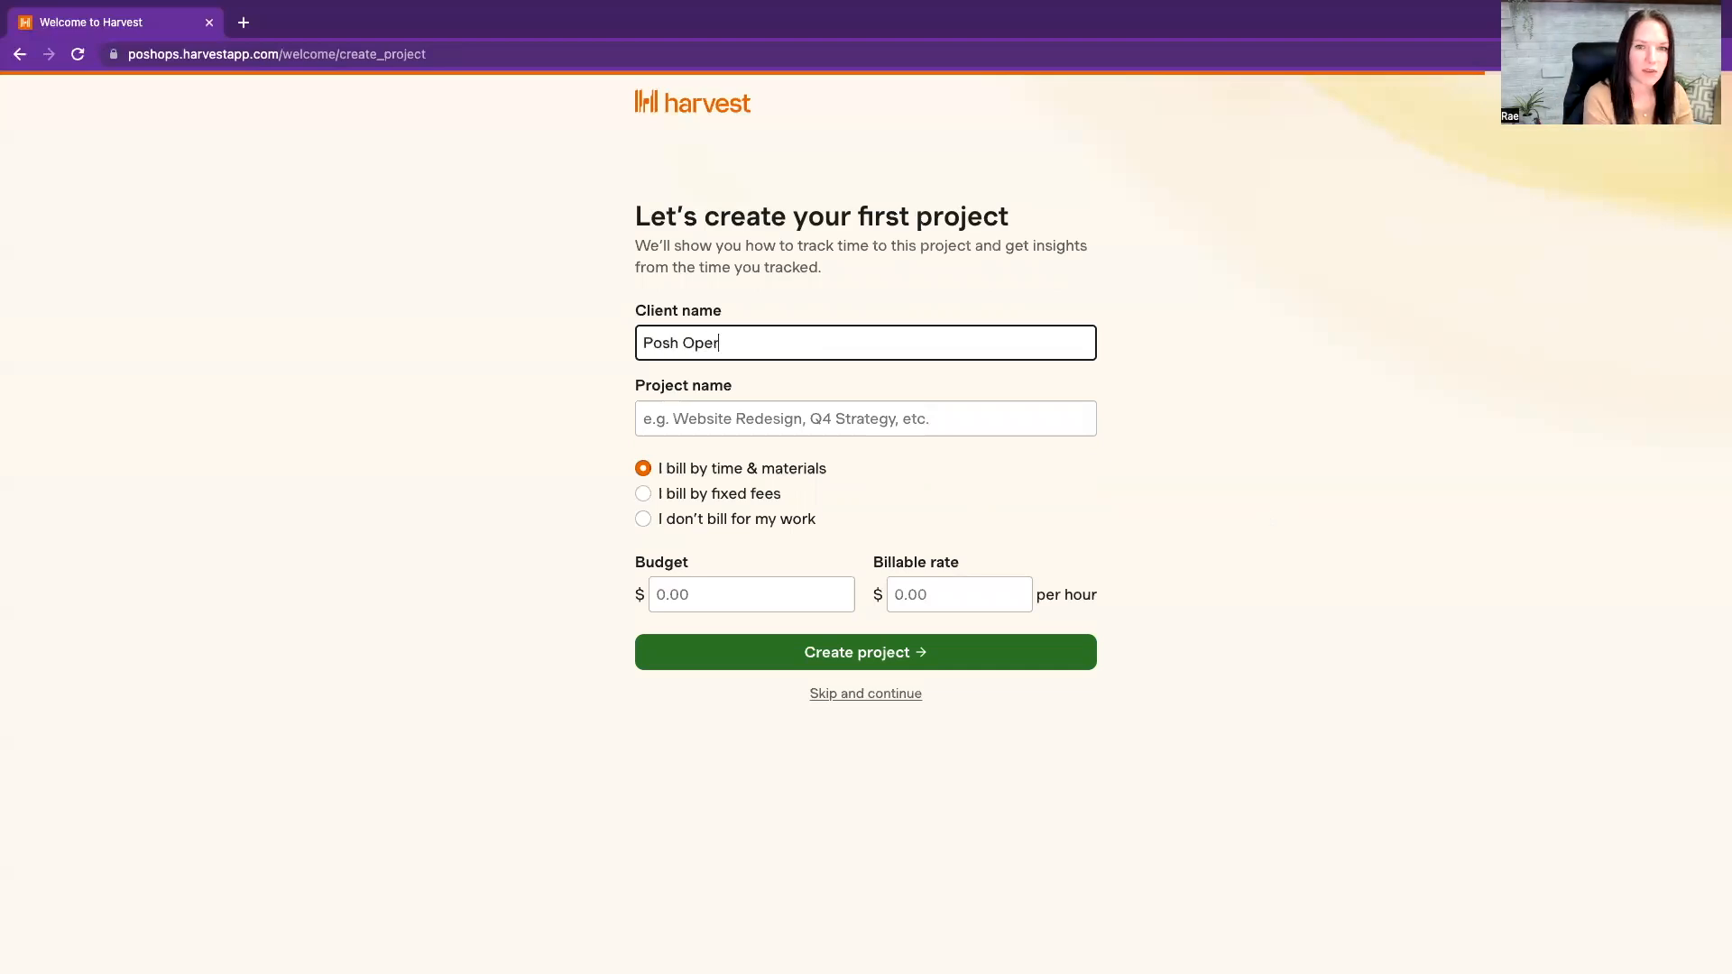
type("ations")
left_click(1002, 416)
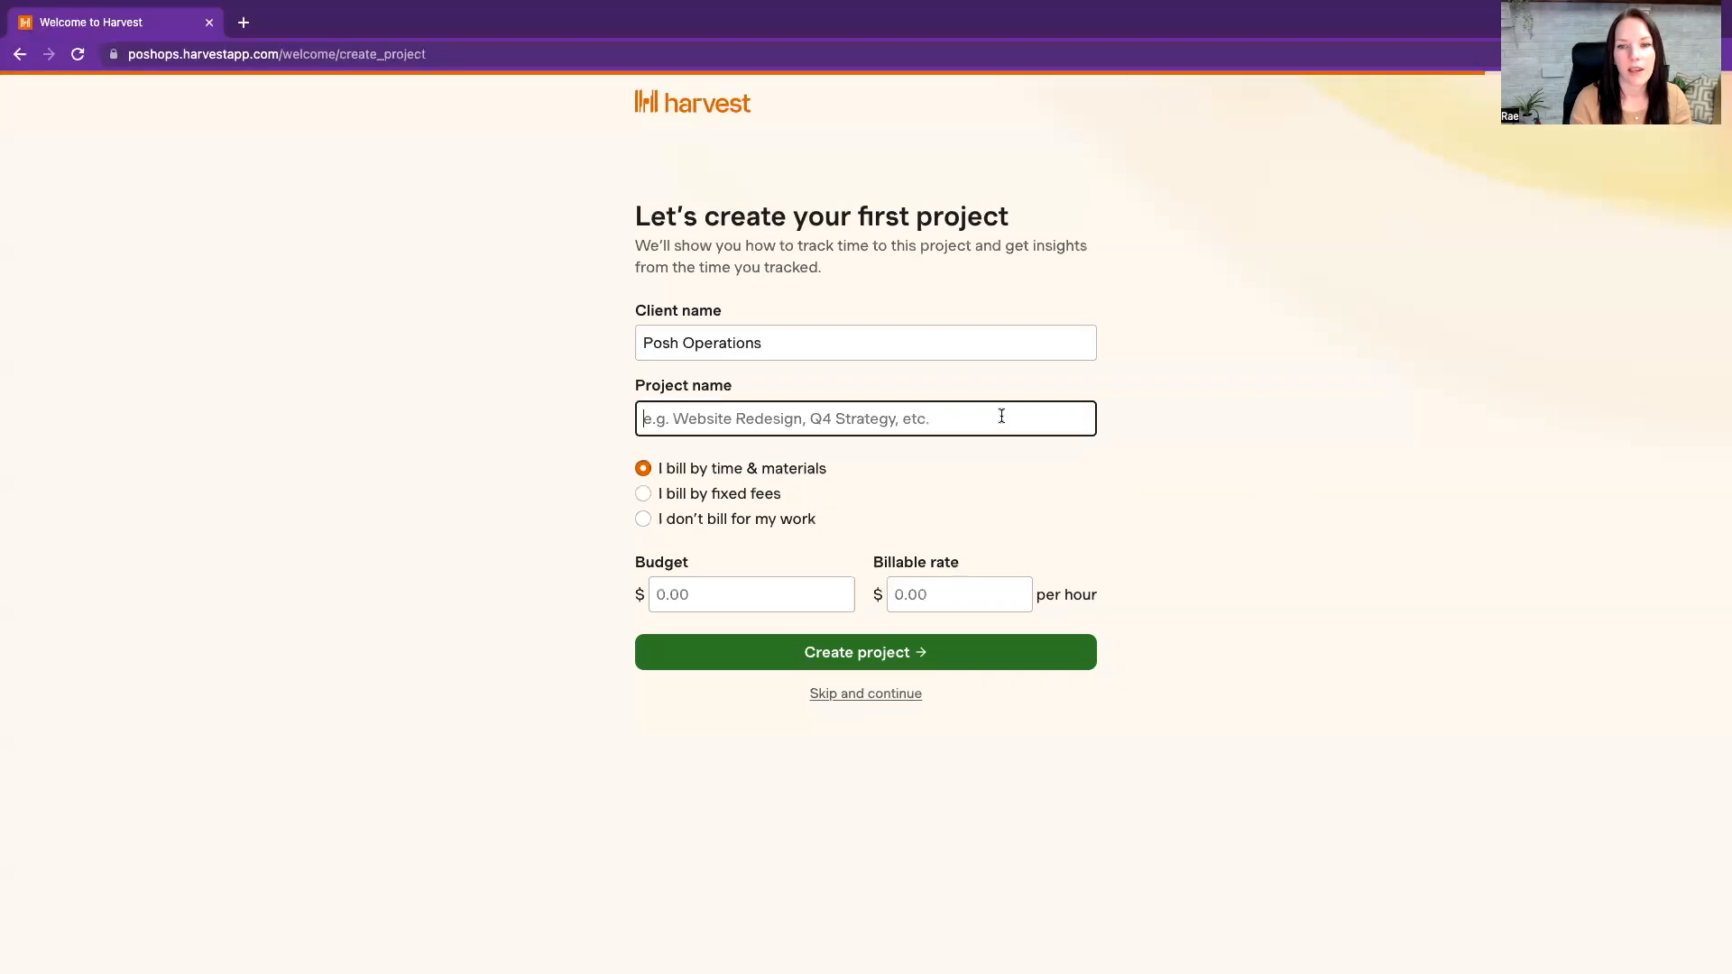
type("Training")
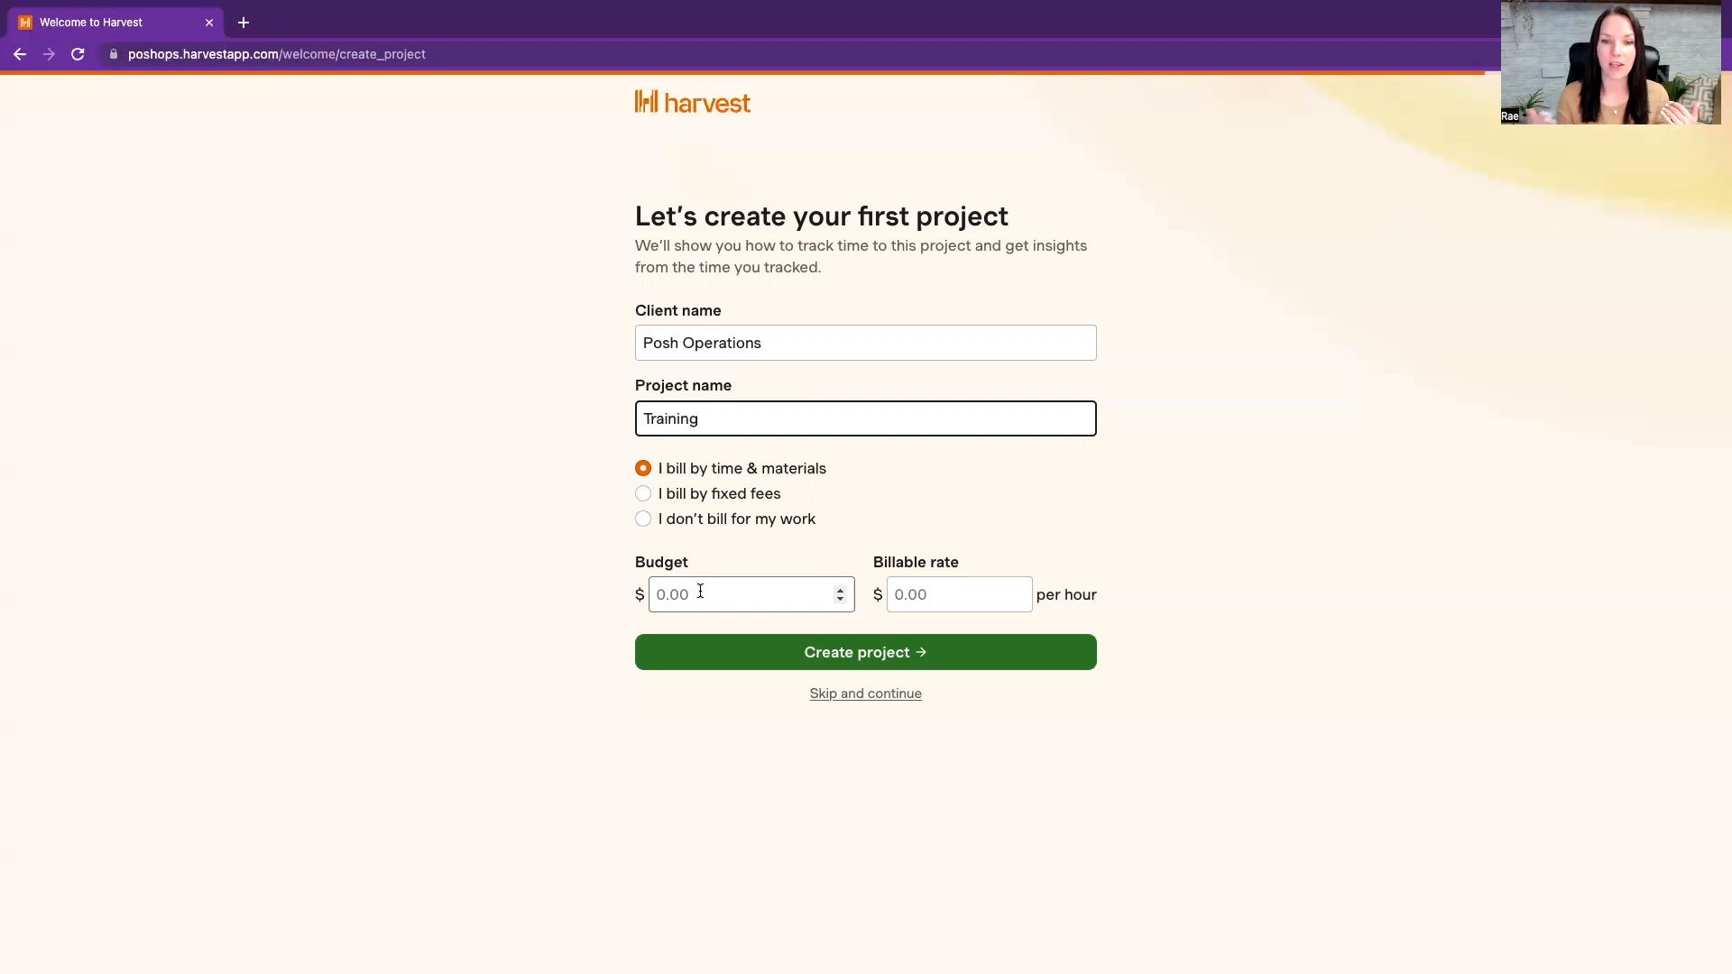
left_click(967, 595)
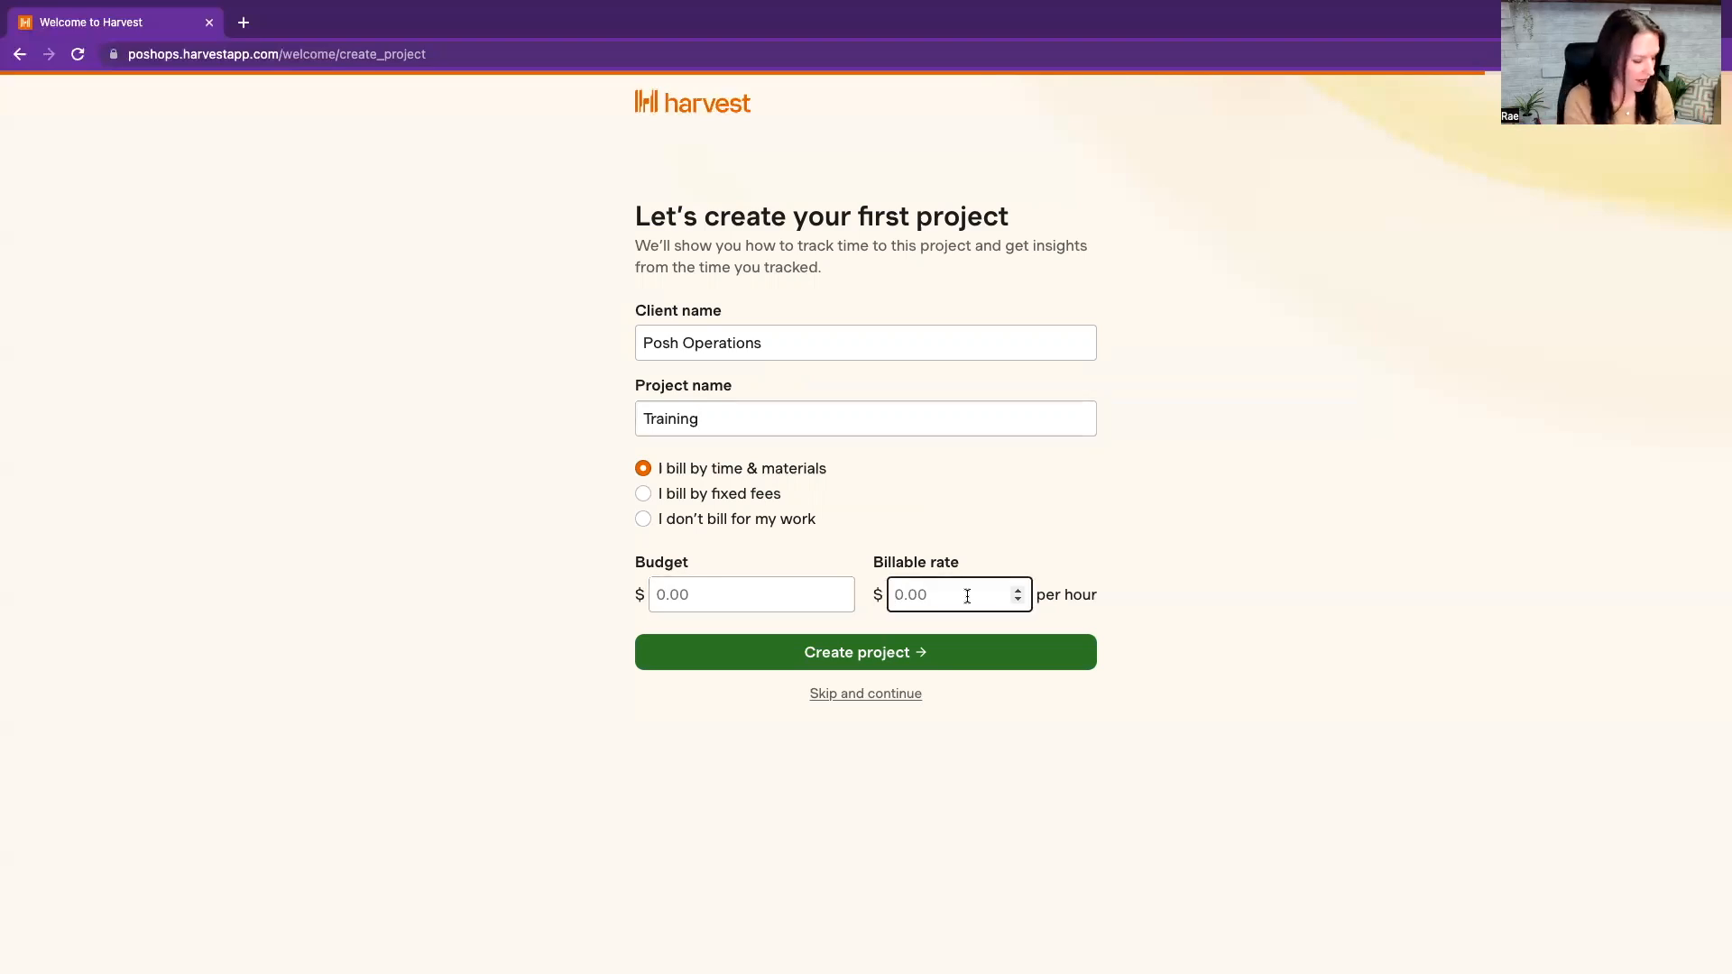
type("50")
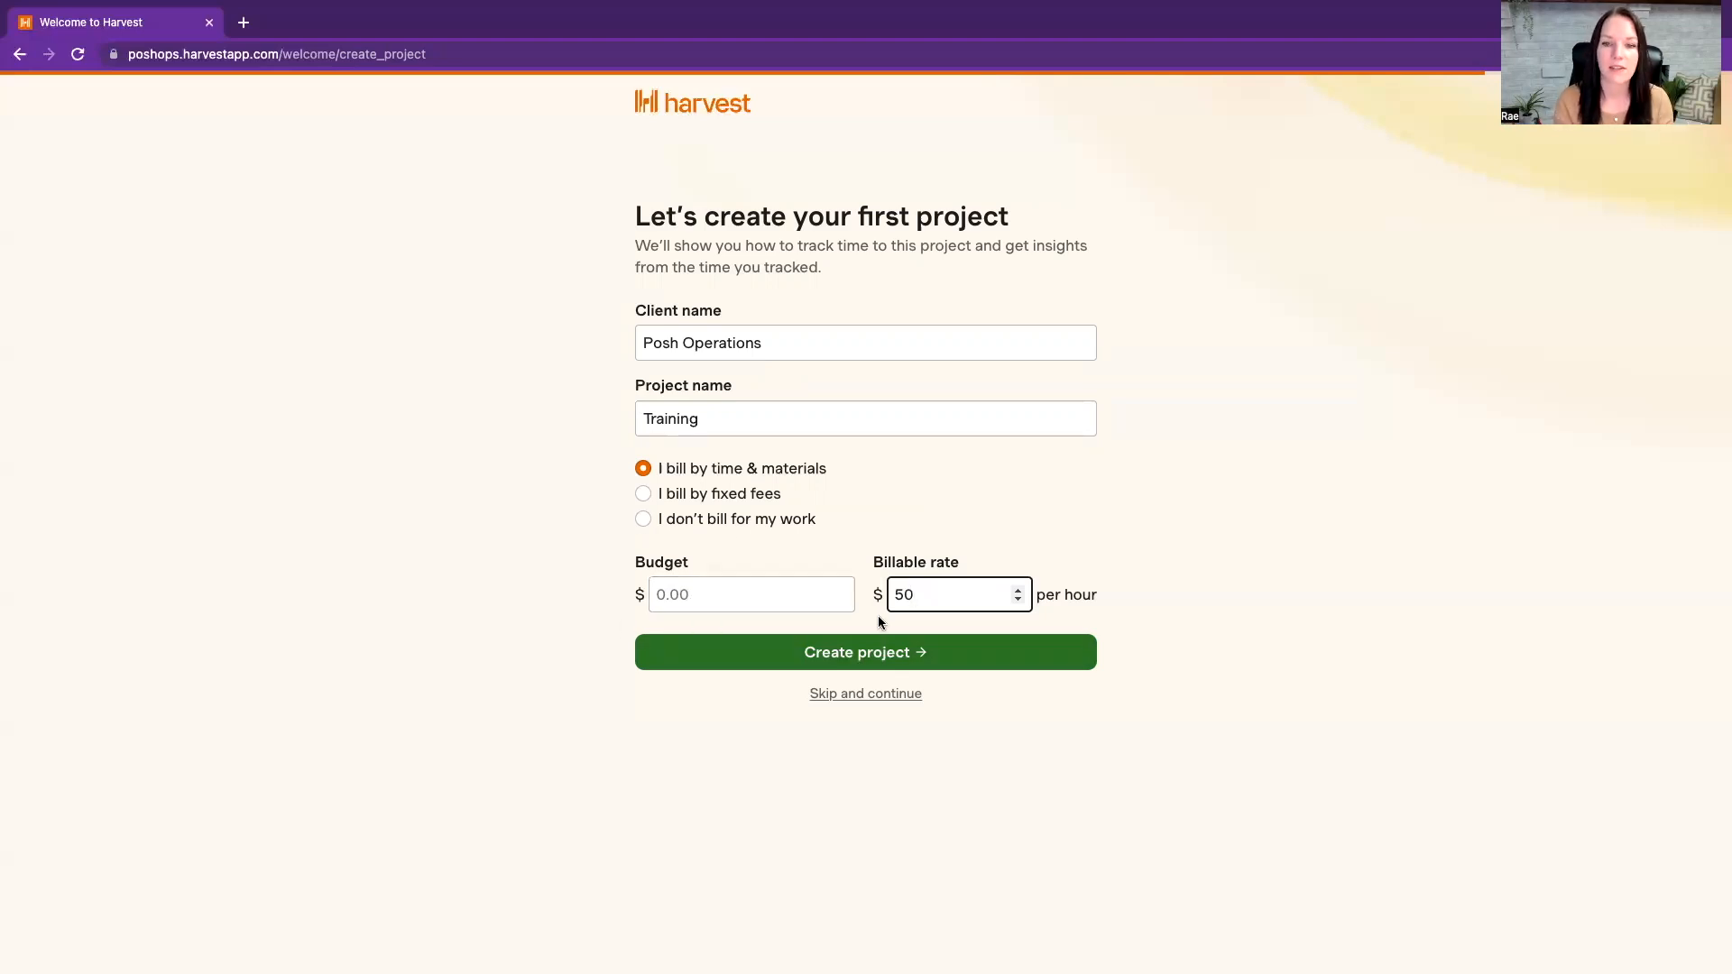
left_click(854, 650)
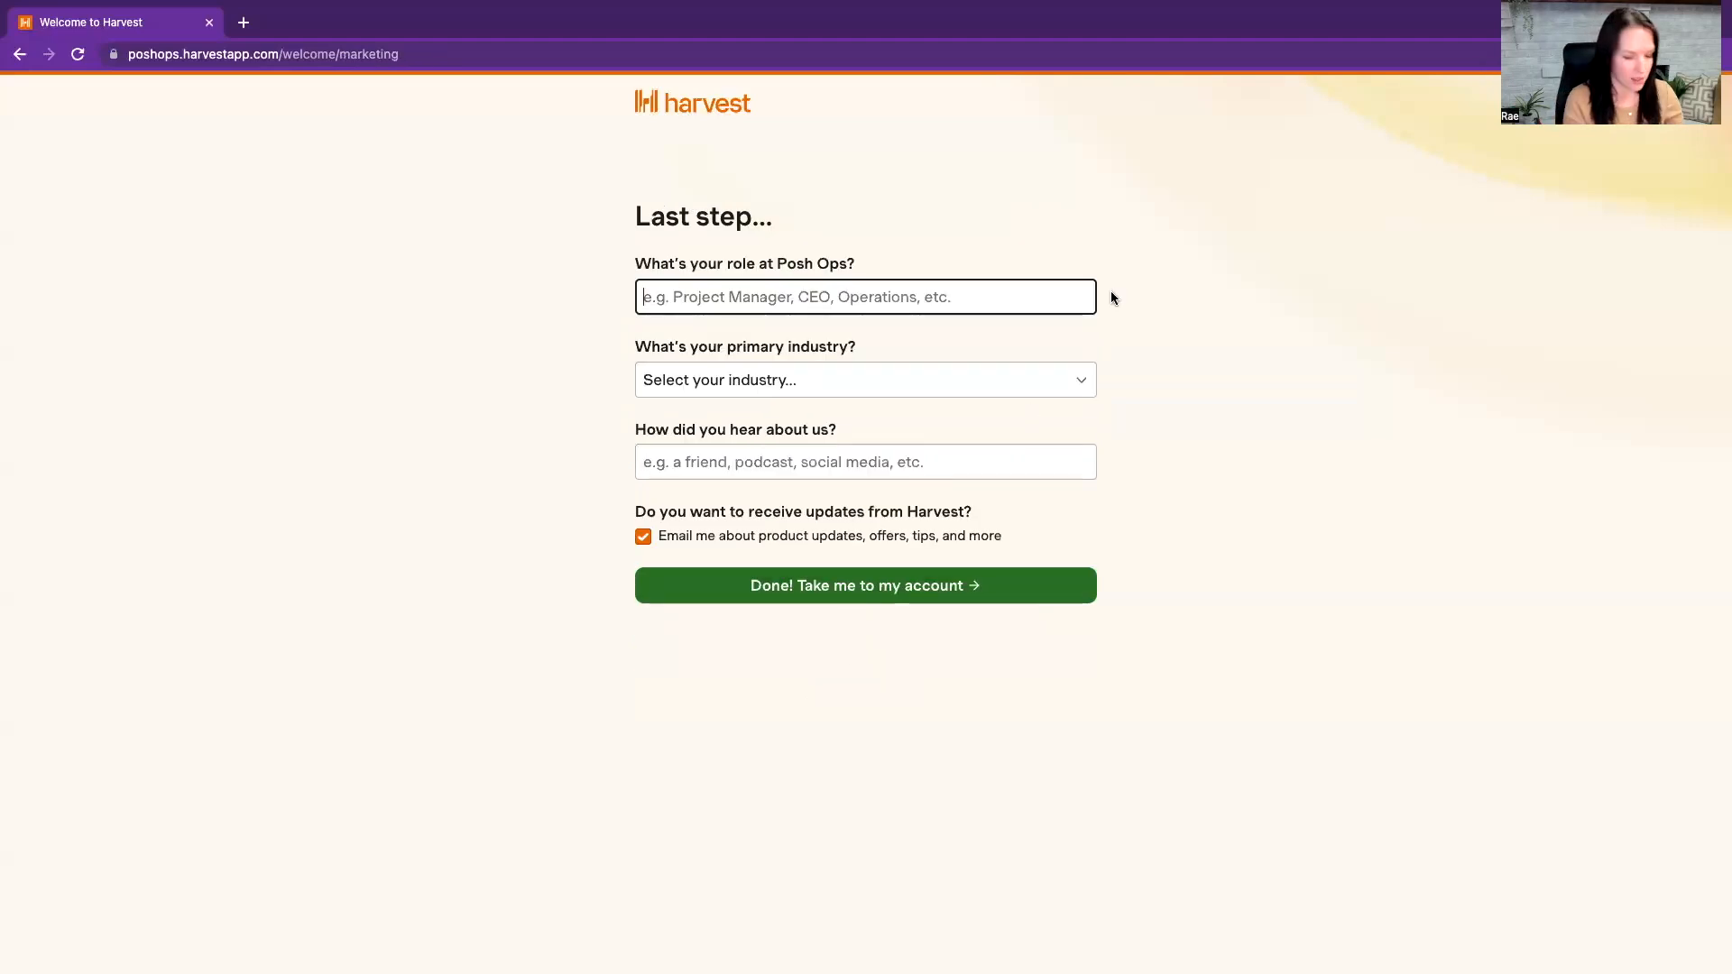
Enter Owner as the role and choose Consulting — Management as the primary industry
type("Owner")
key("BackSpace")
key("BackSpace")
key("BackSpace")
key("BackSpace")
type("wner")
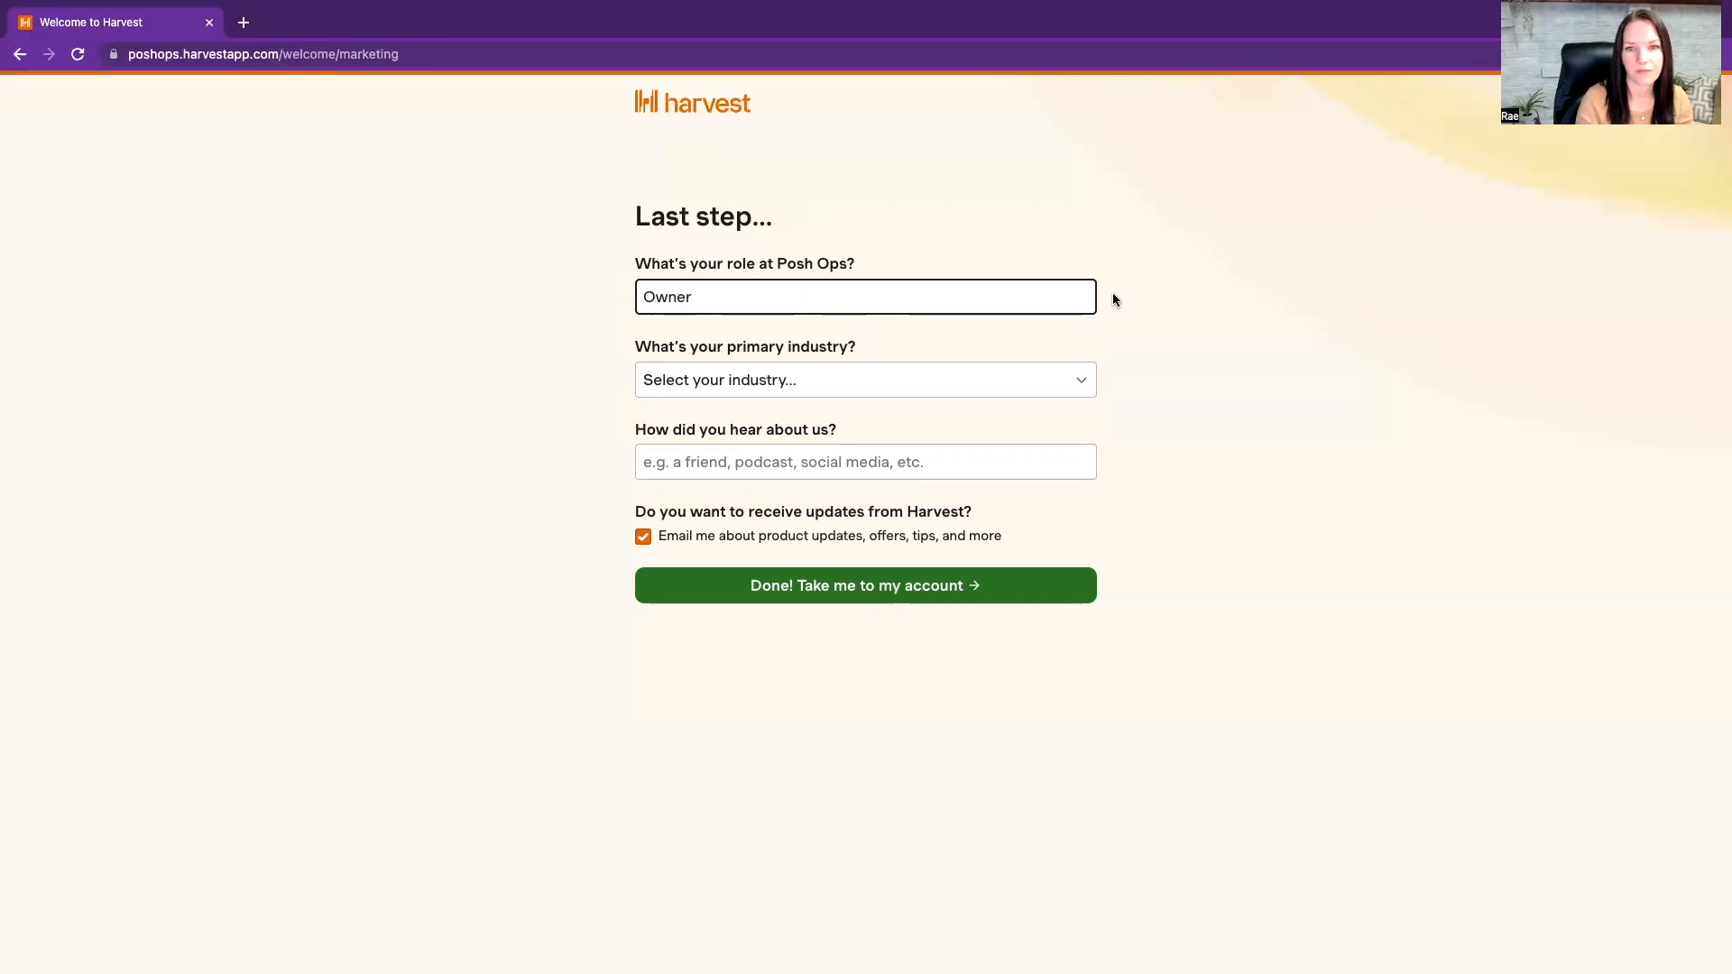
left_click(821, 388)
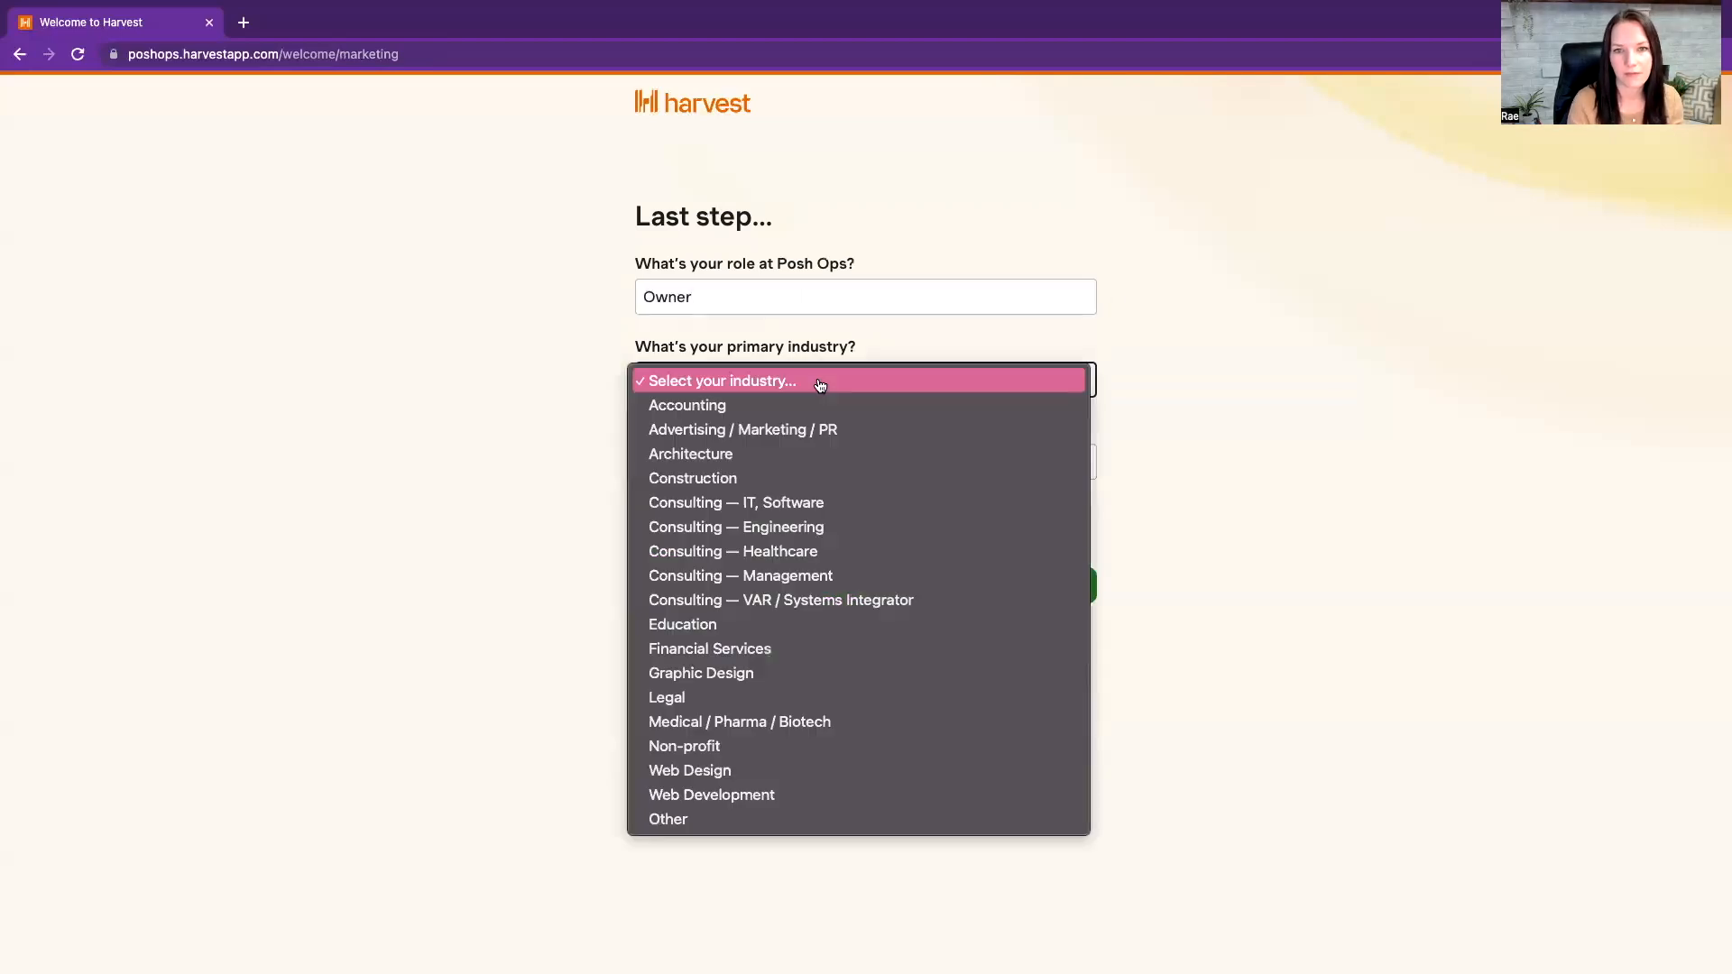
left_click(864, 579)
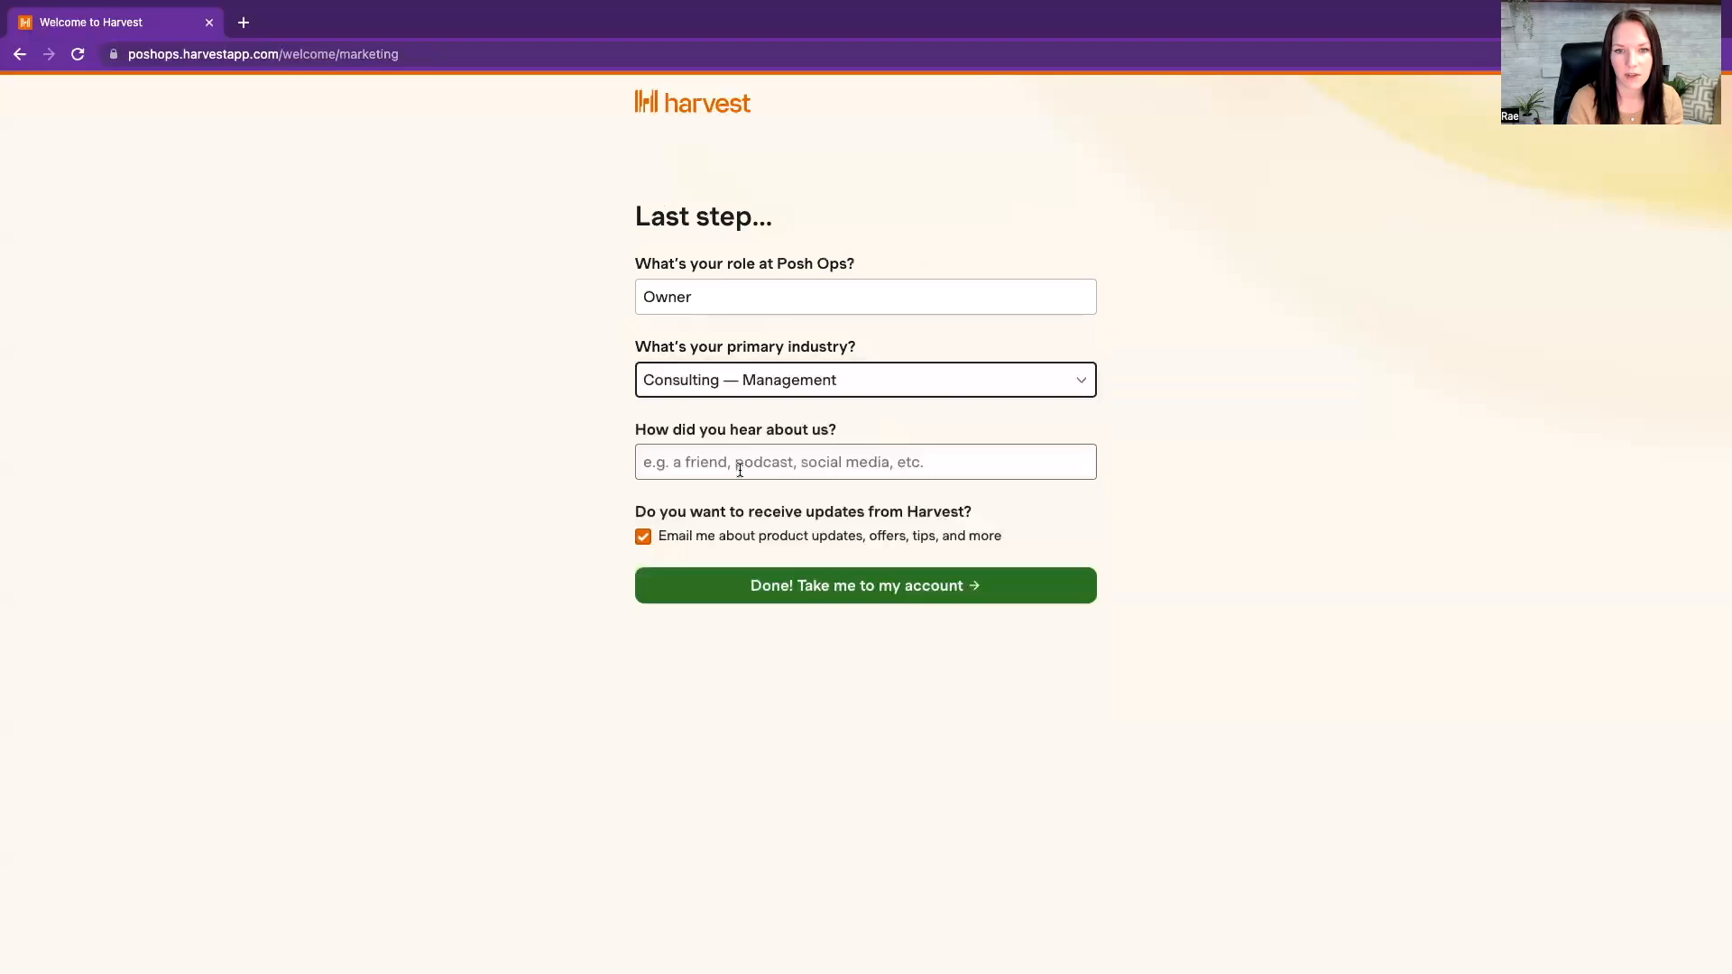
Opt out of the email updates, then finish the account setup and dismiss the guided tour offer
left_click(643, 537)
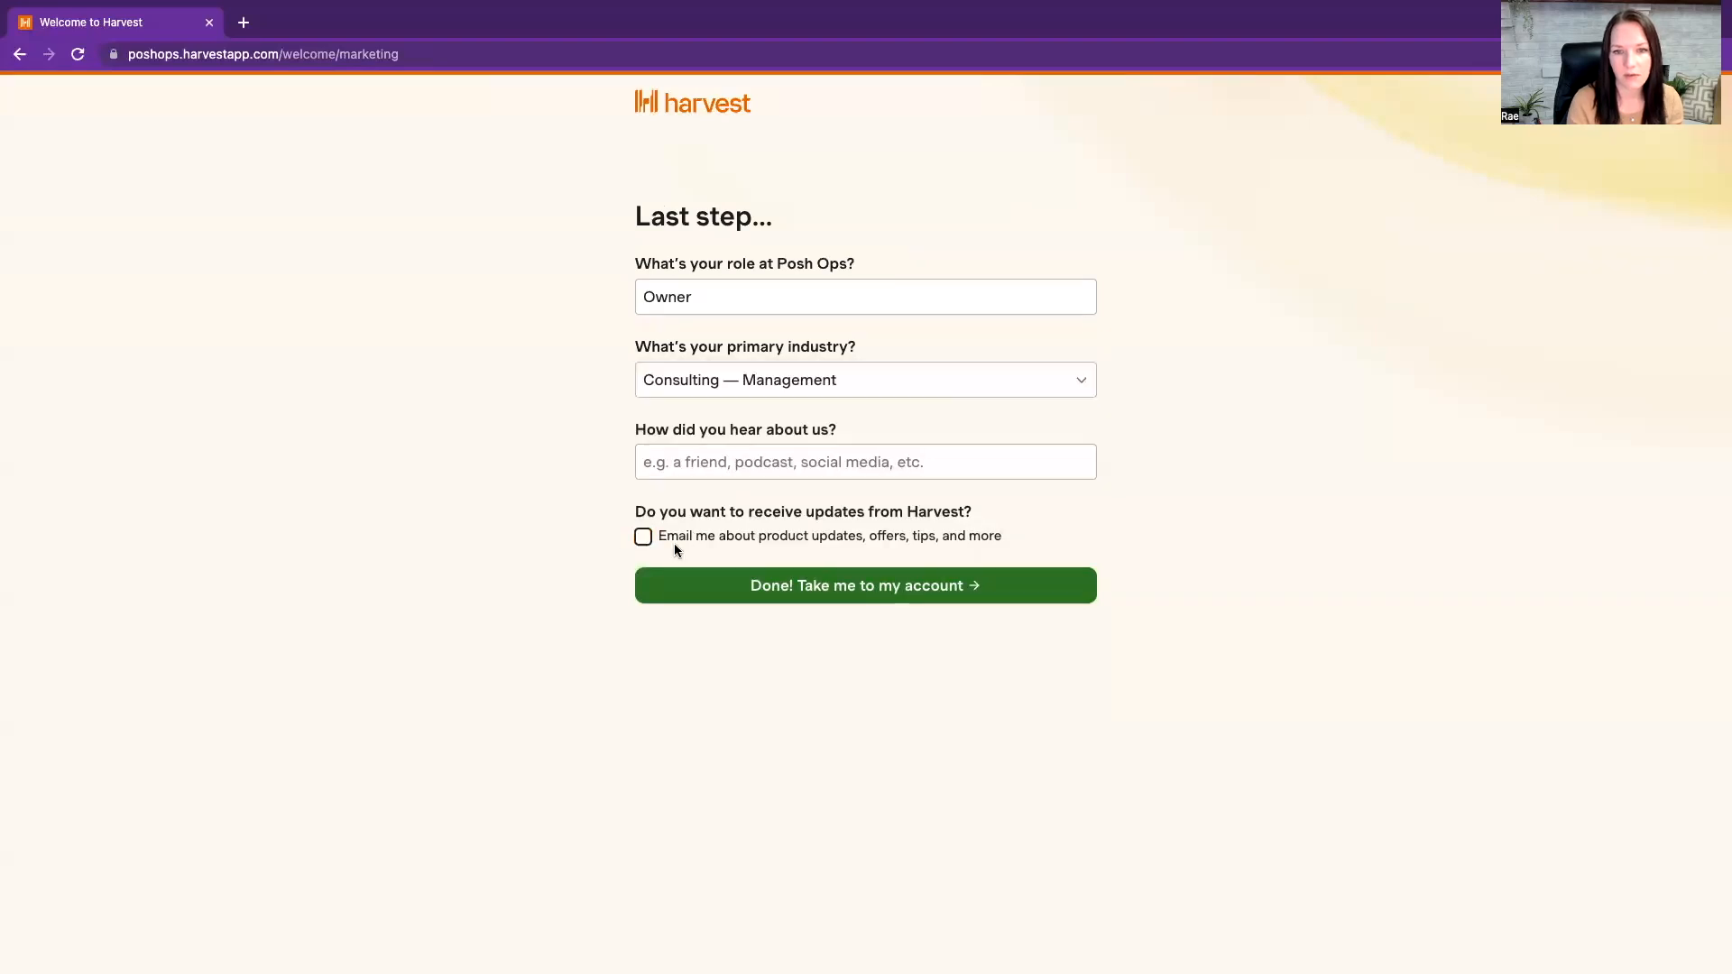
left_click(927, 594)
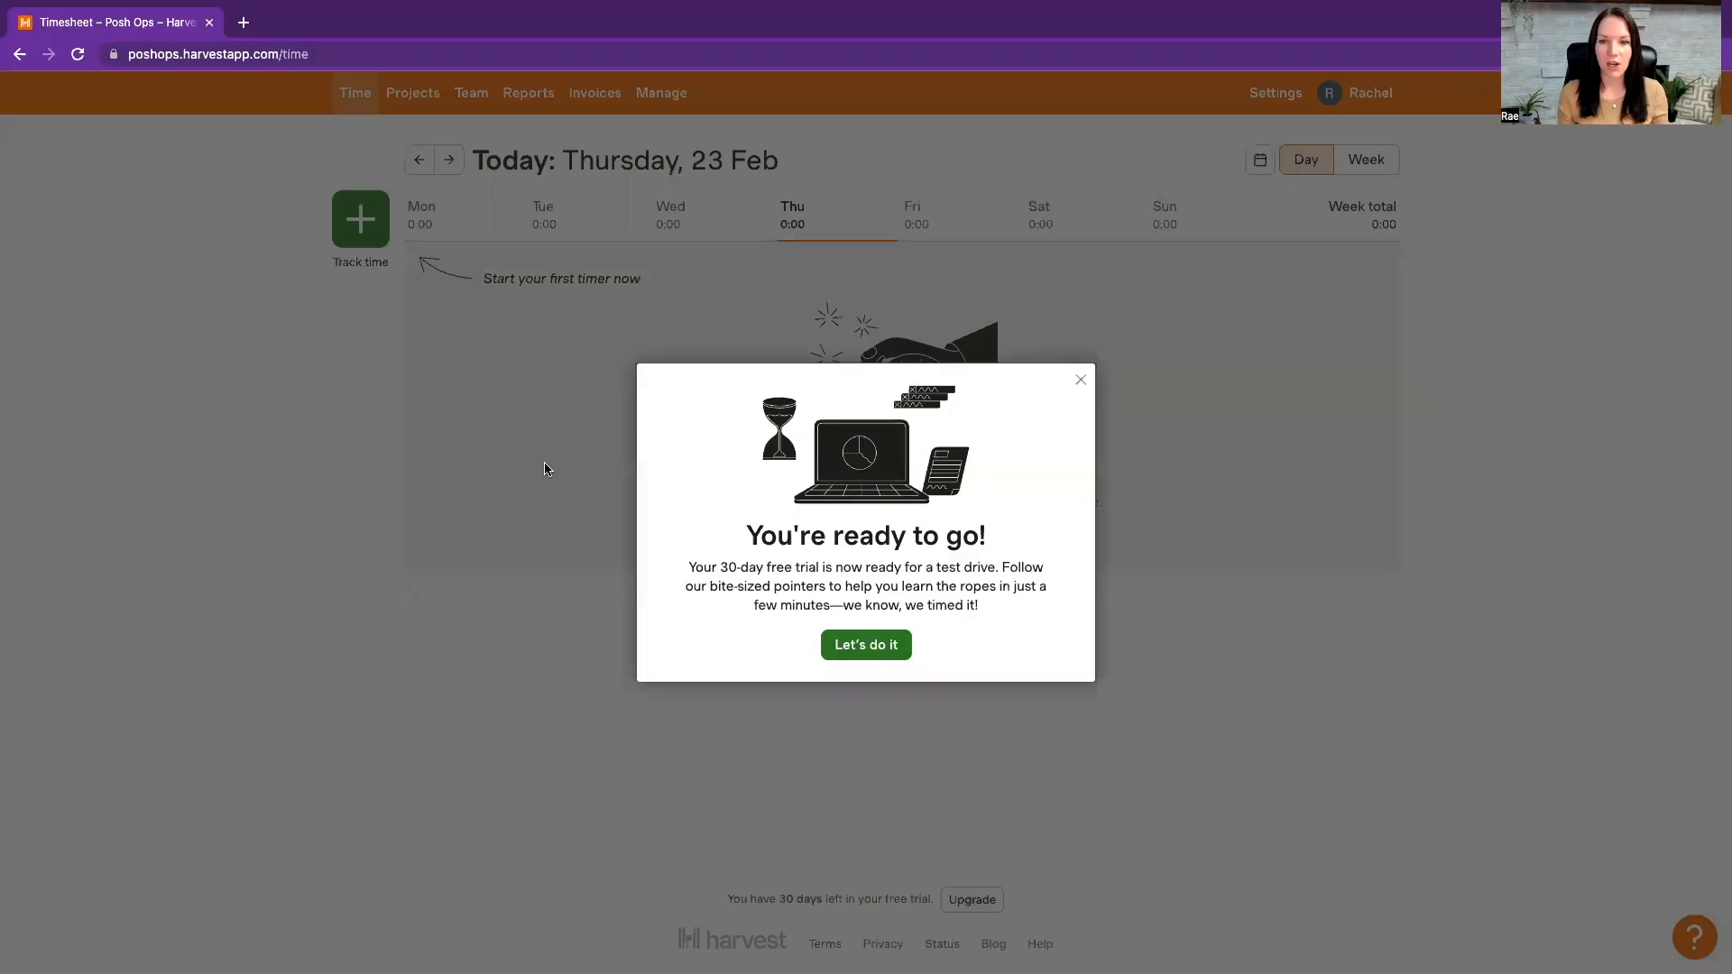
left_click(1081, 385)
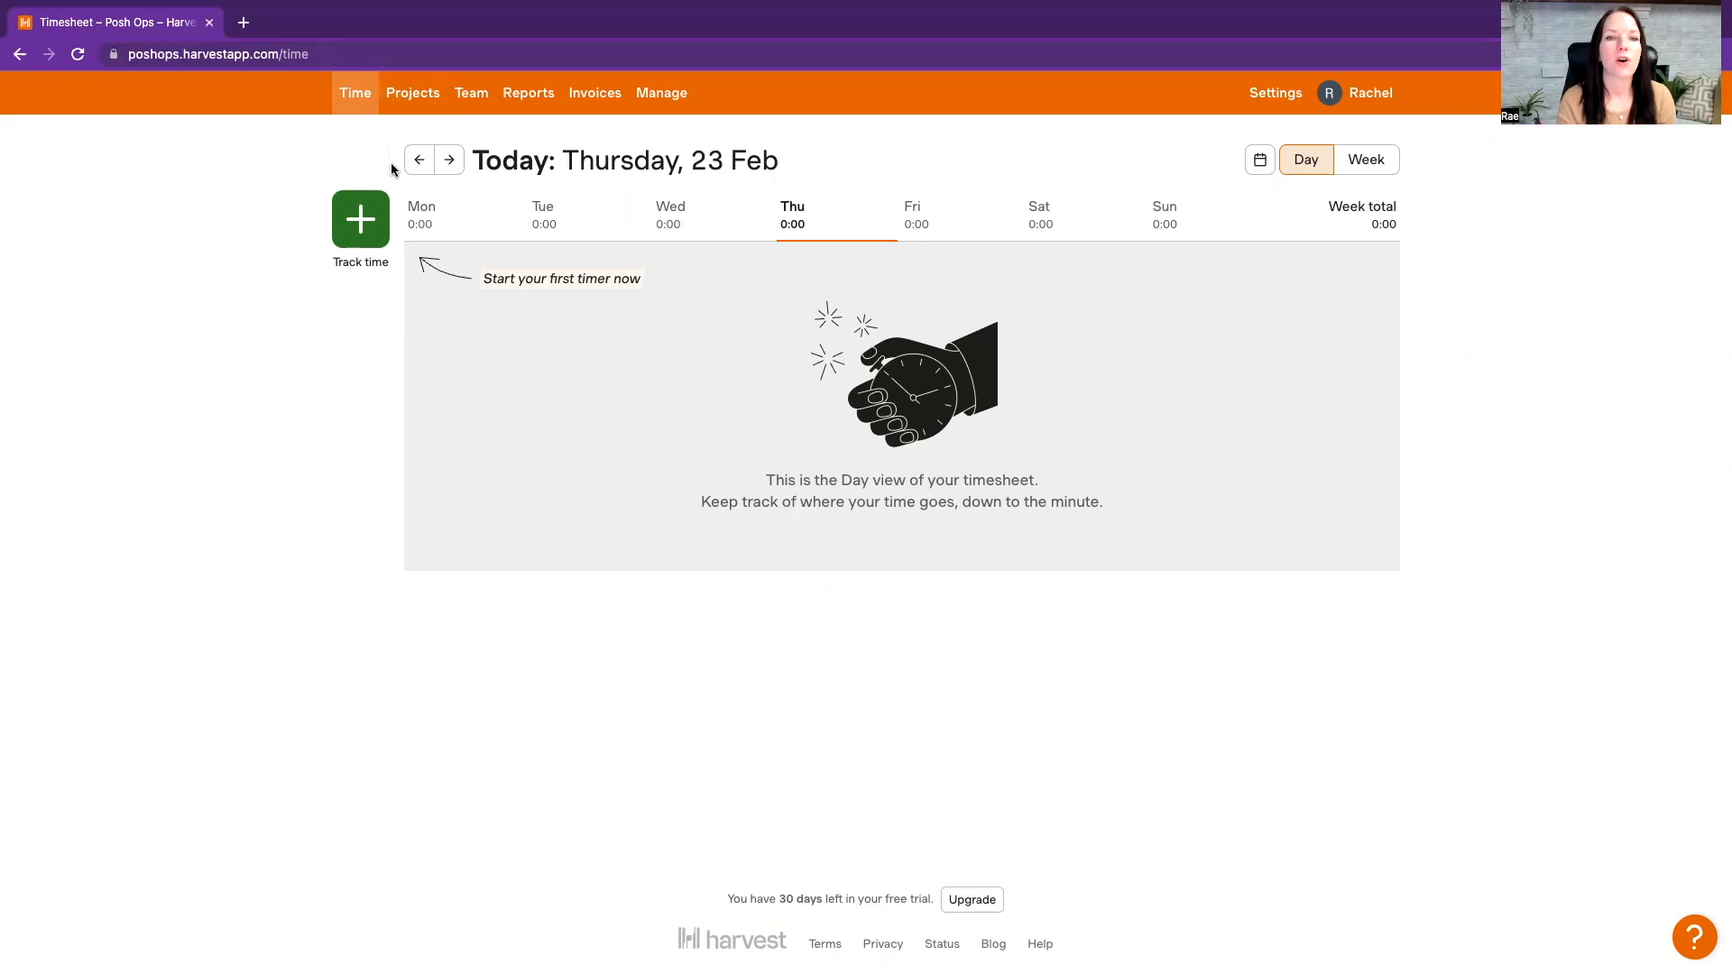
Start a timer on today's timesheet for the Posh Operations Training project with the Project Management task
left_click(360, 219)
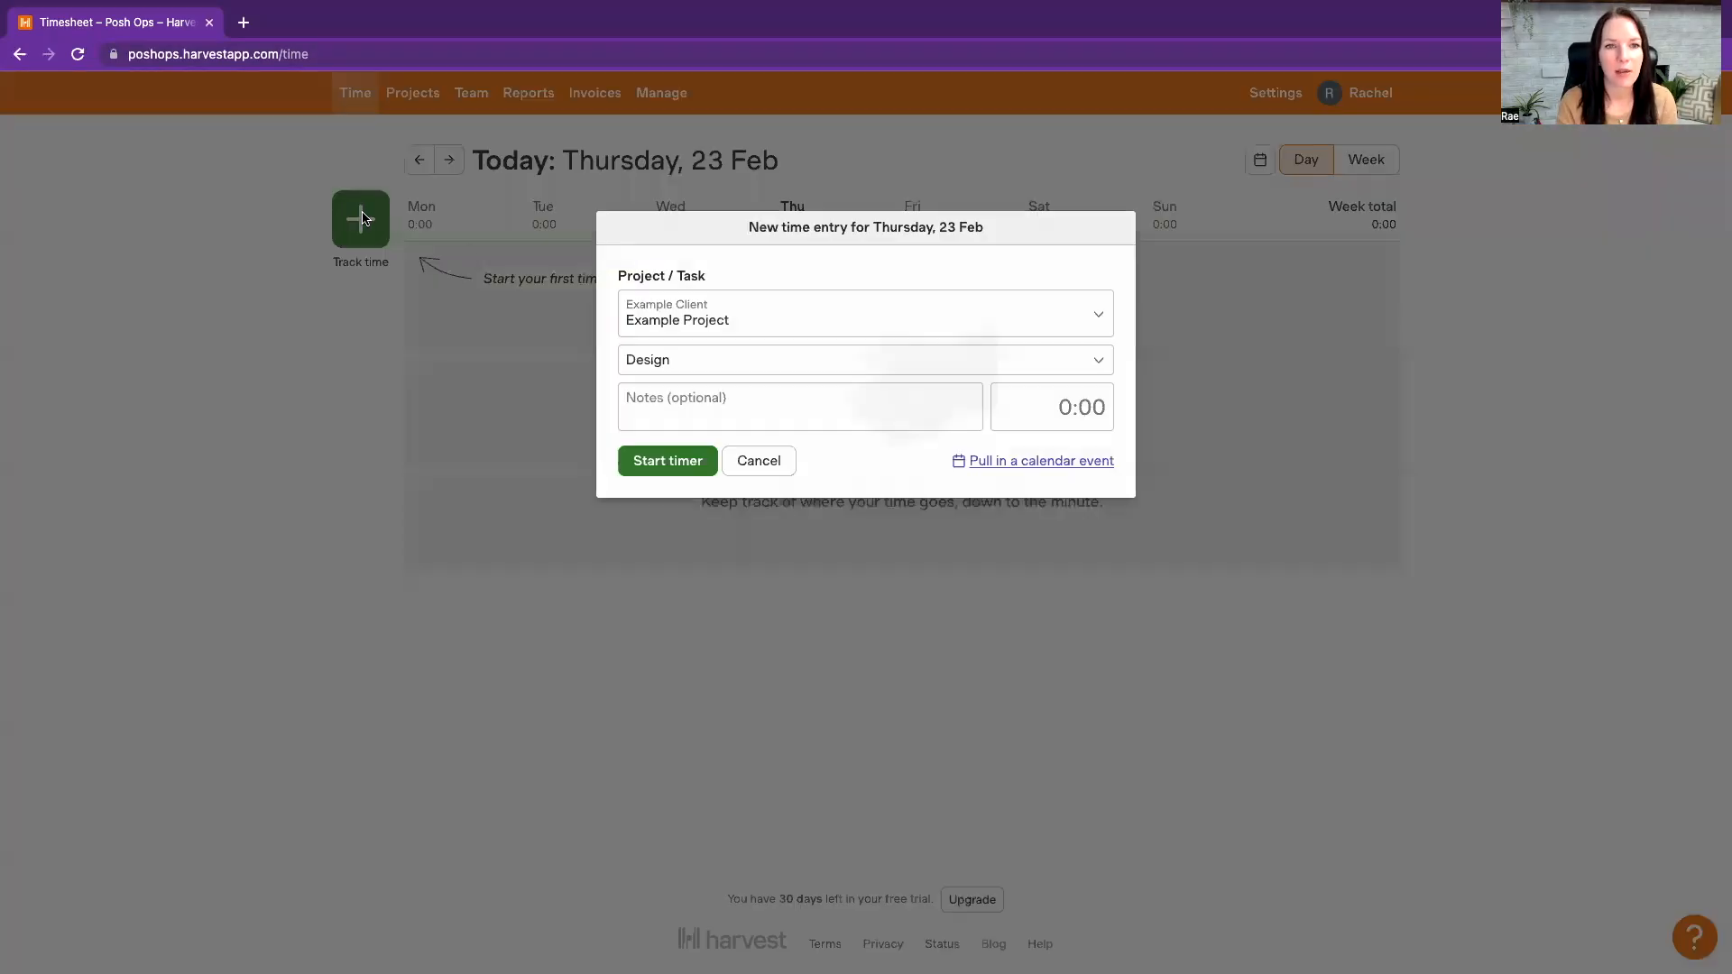
left_click(858, 325)
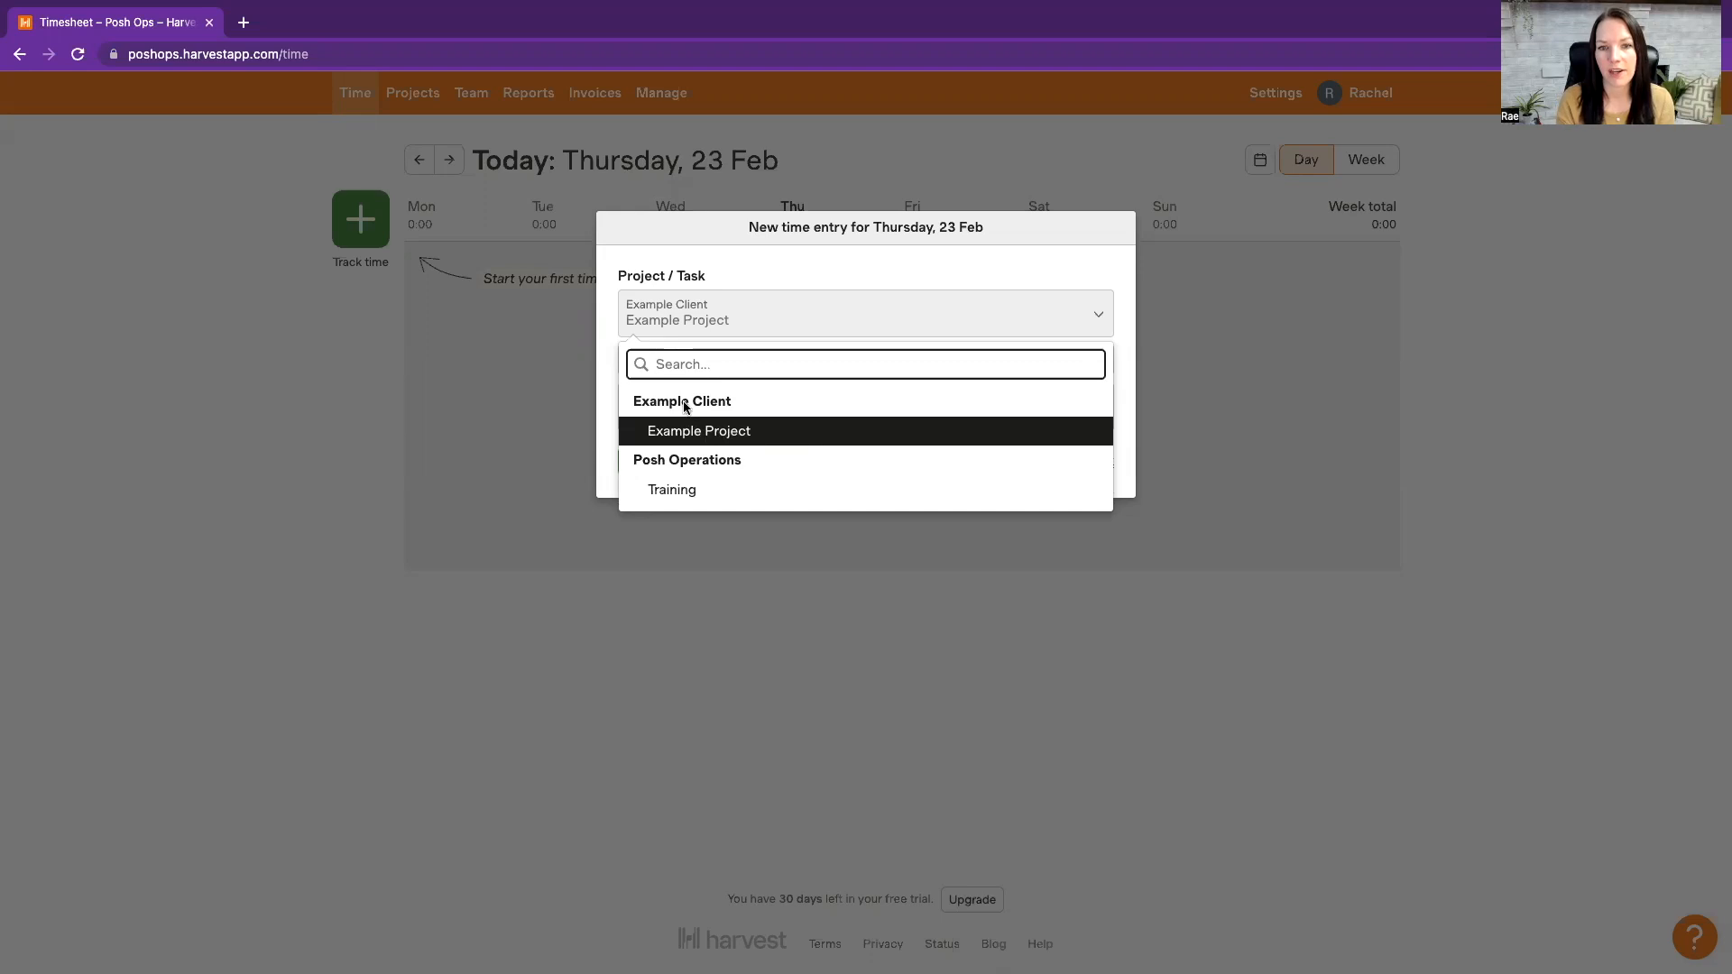
left_click(676, 490)
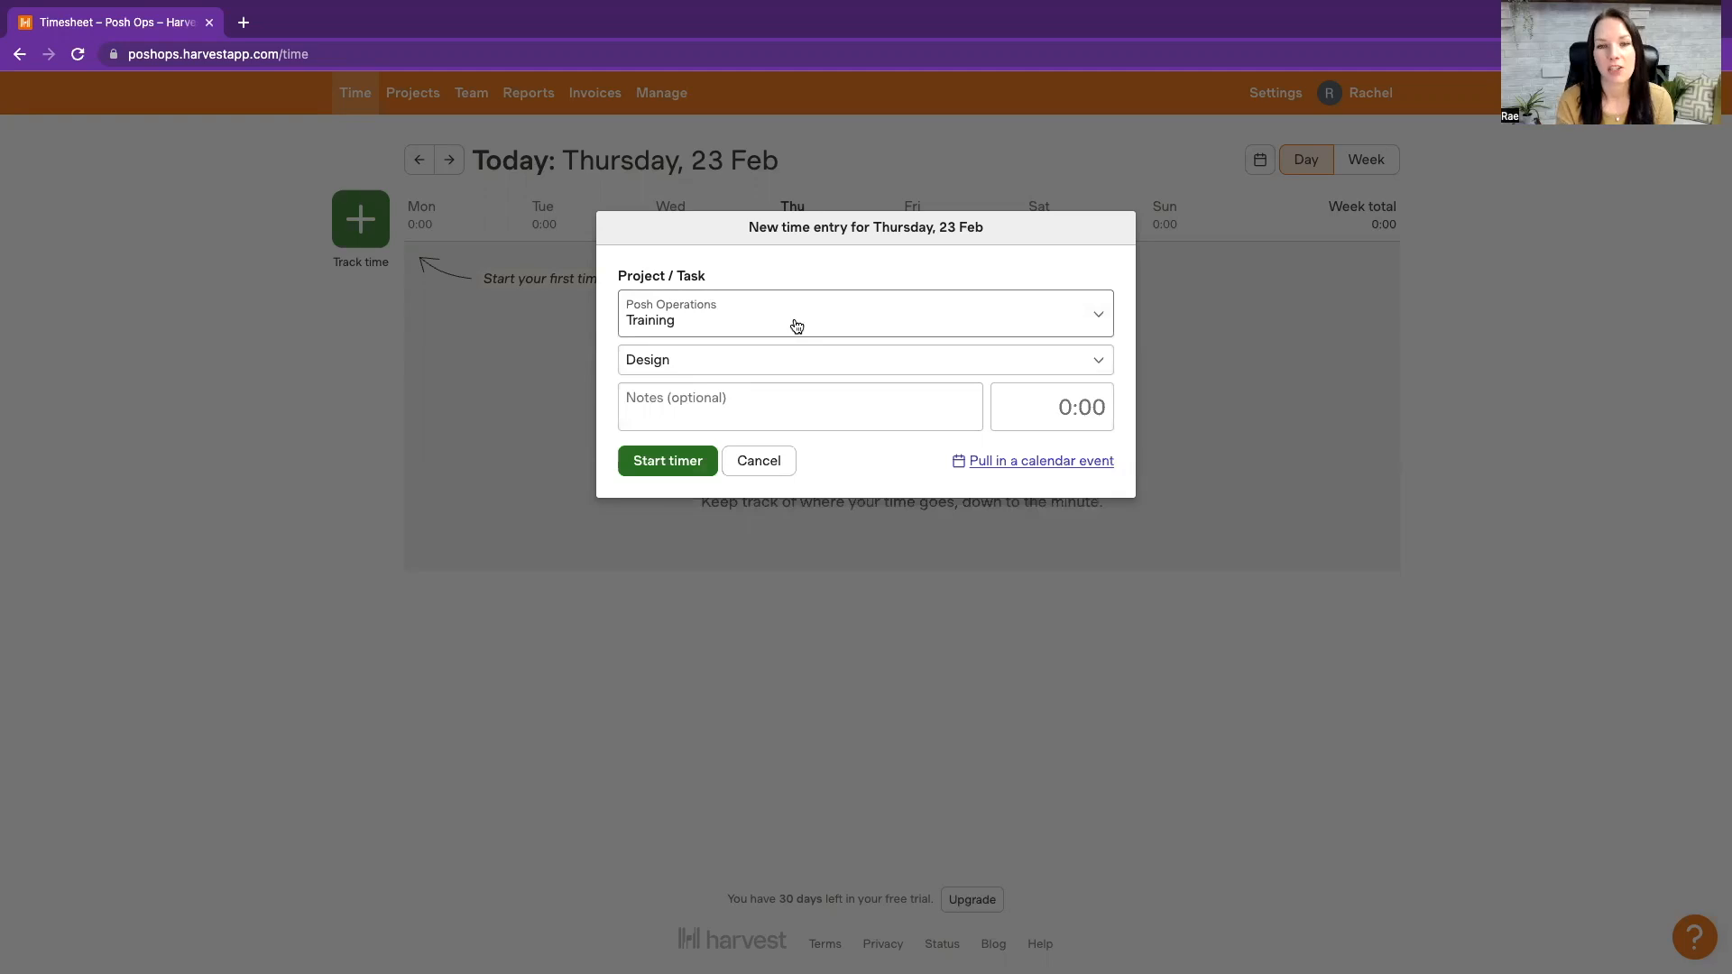
left_click(704, 361)
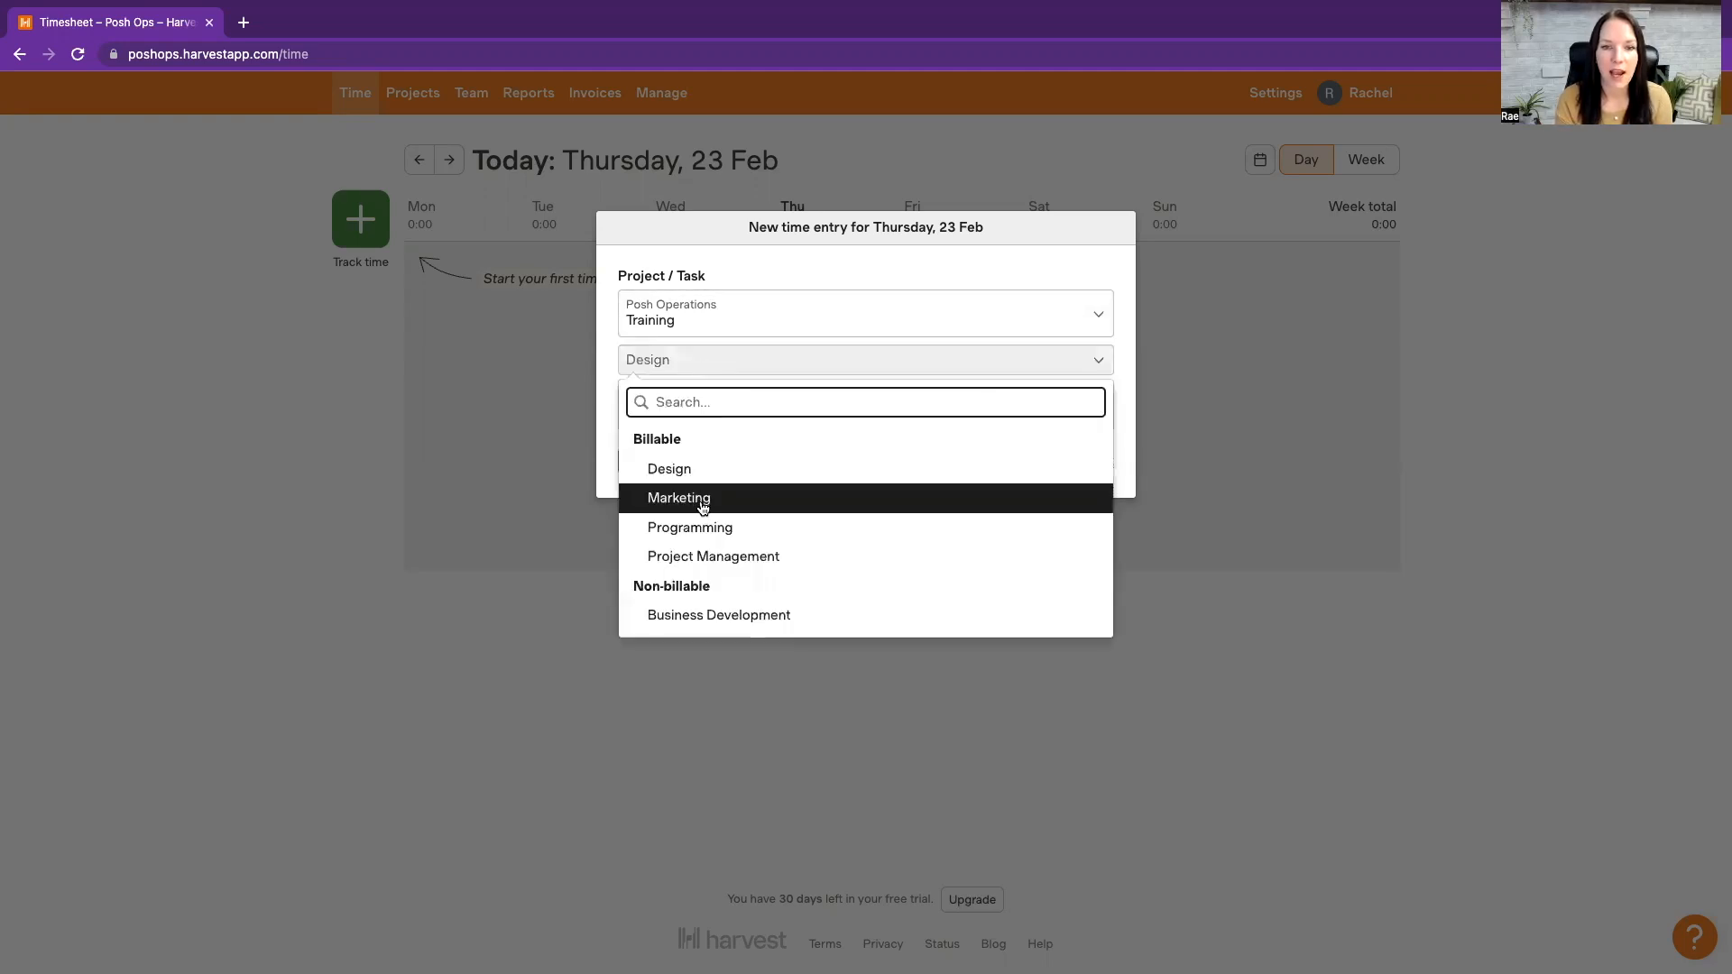
left_click(836, 556)
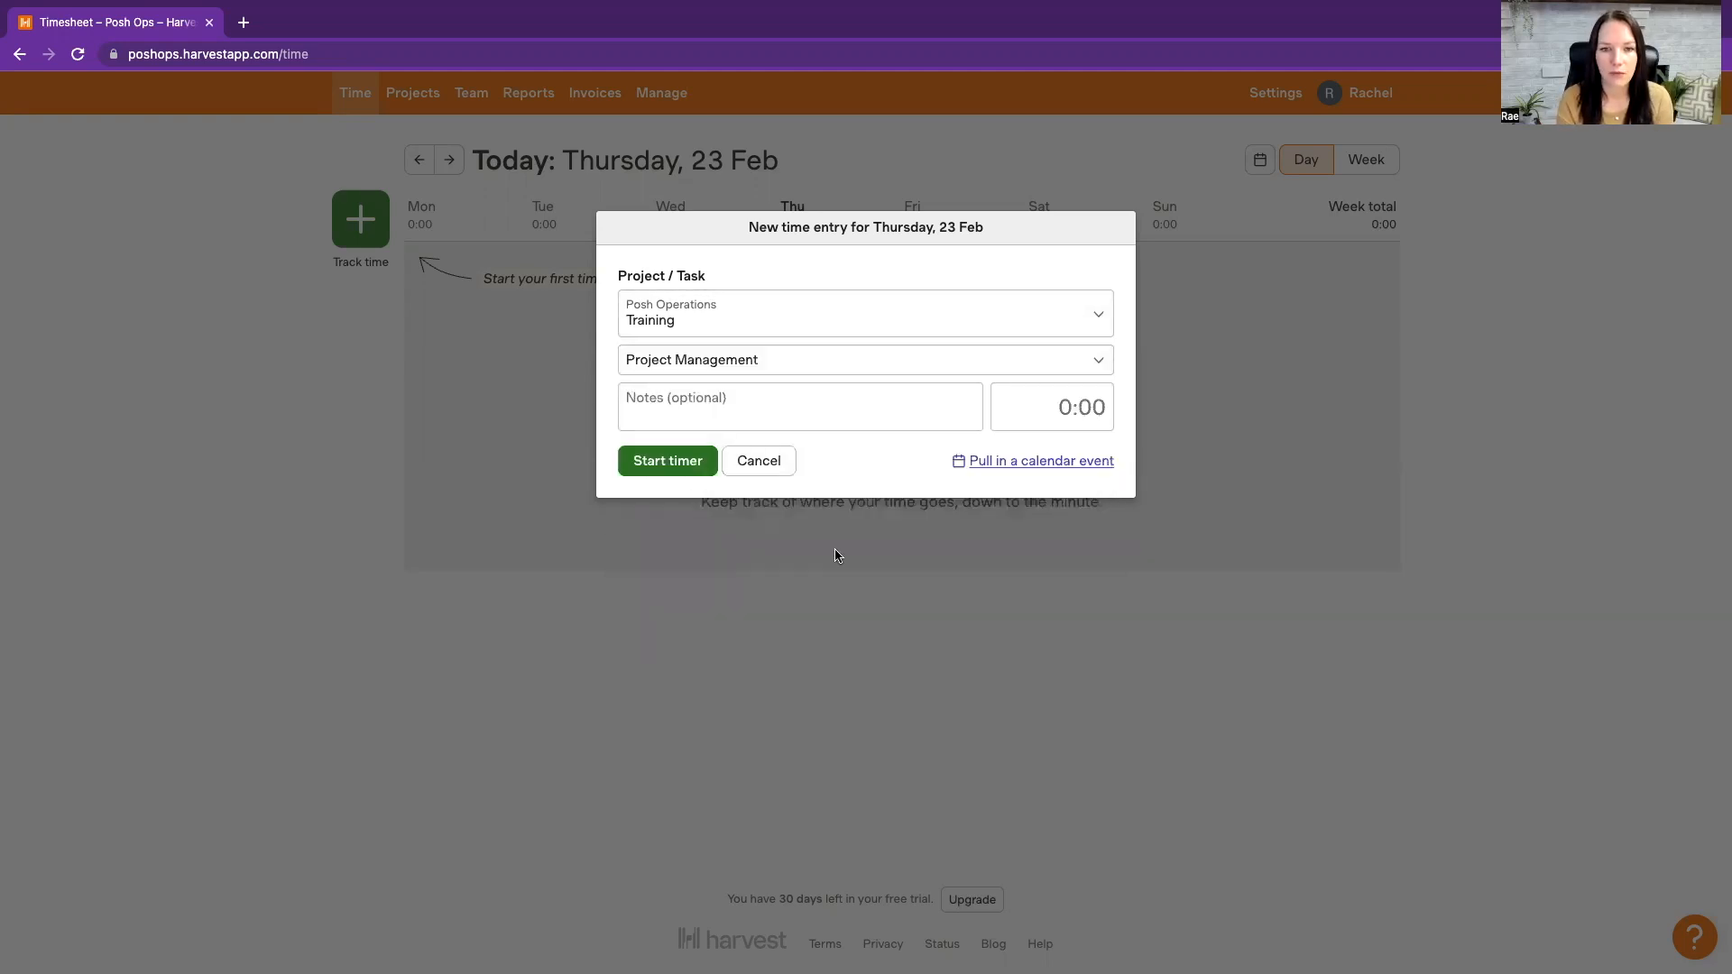
left_click(688, 462)
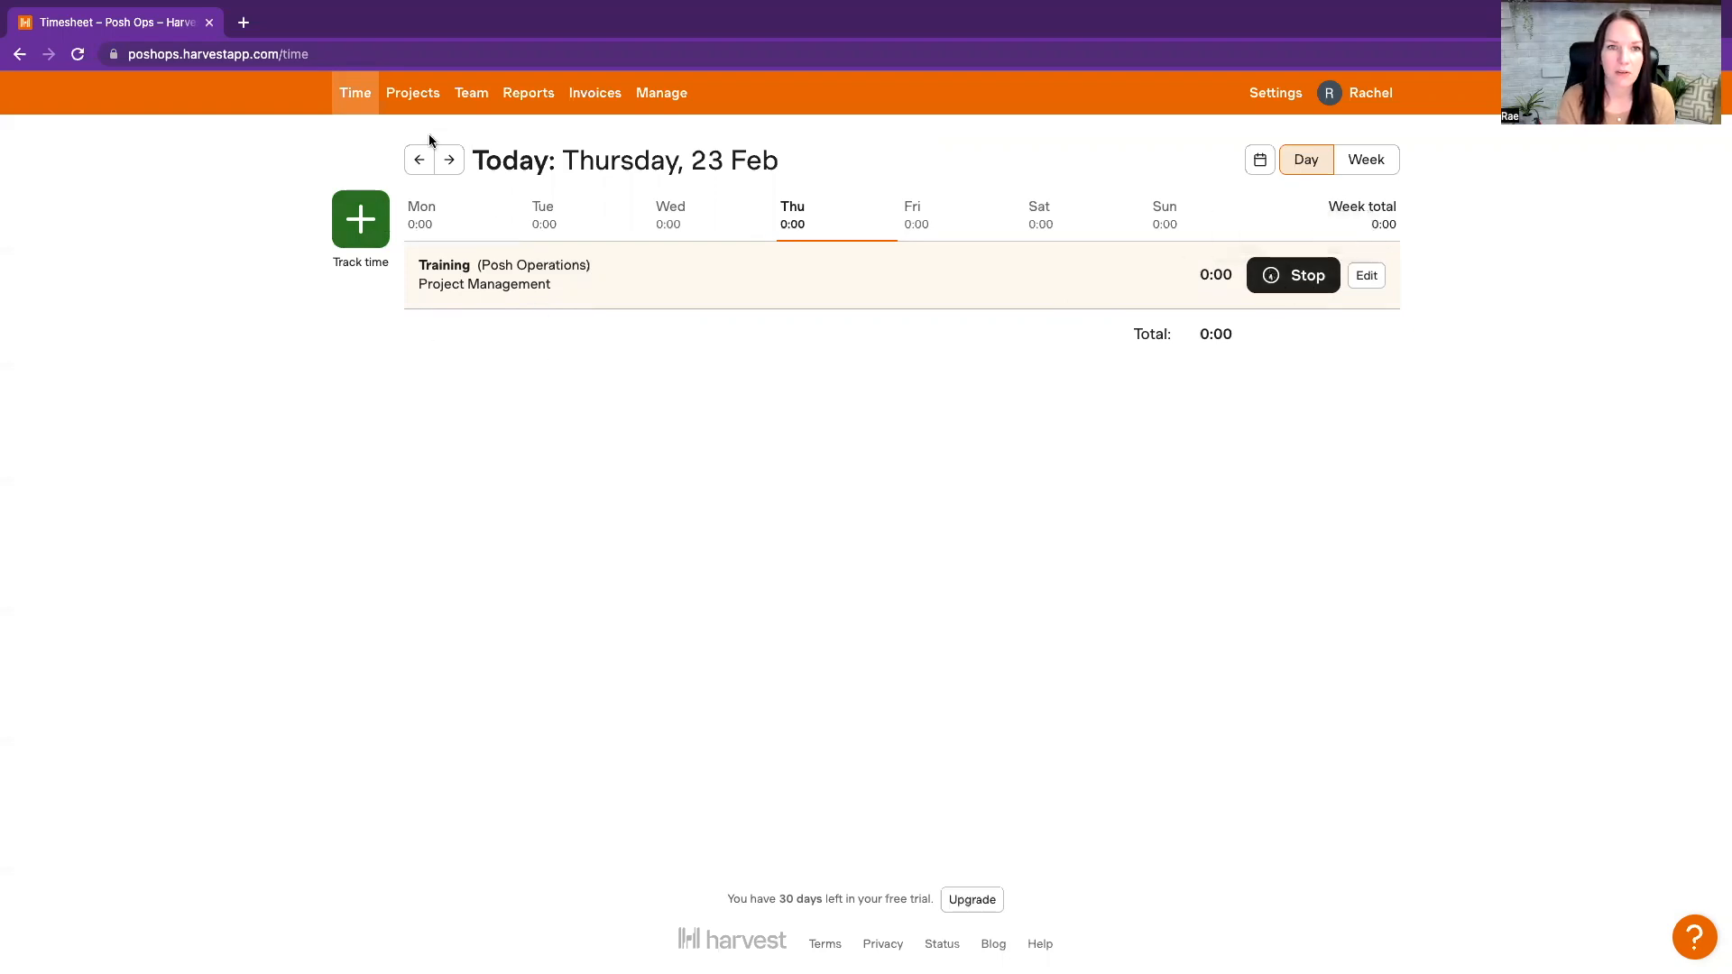
Begin a new project for client Posh Operations and name it "Social Media"
left_click(393, 96)
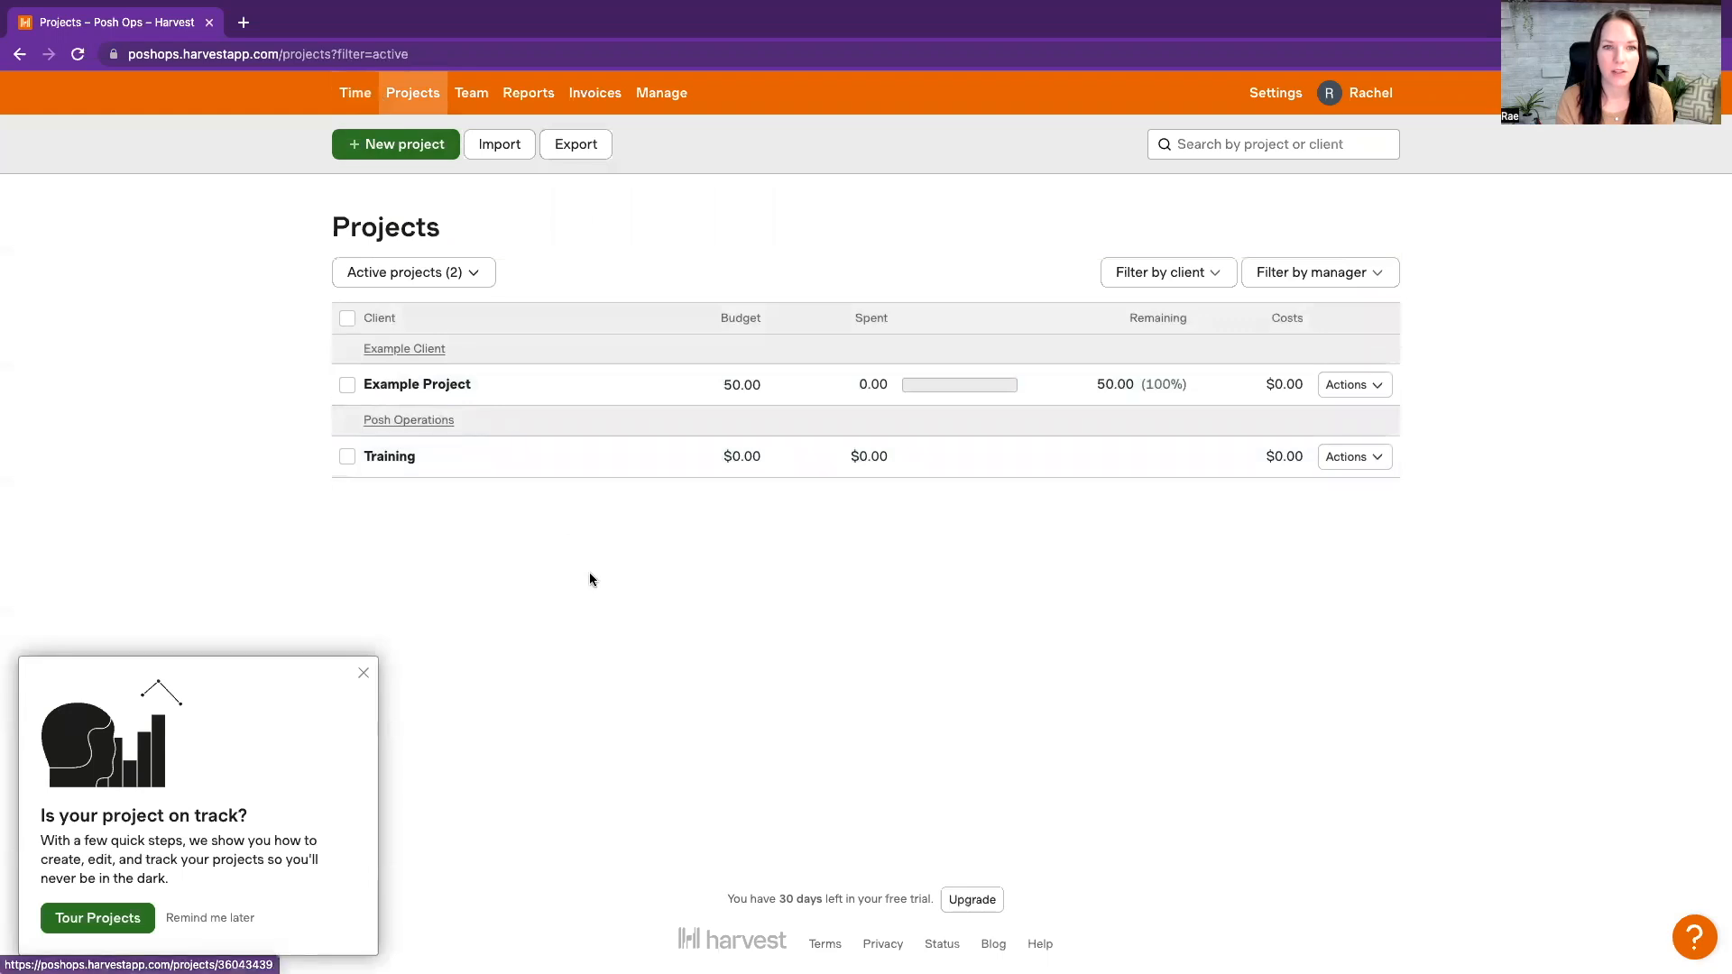
left_click(402, 144)
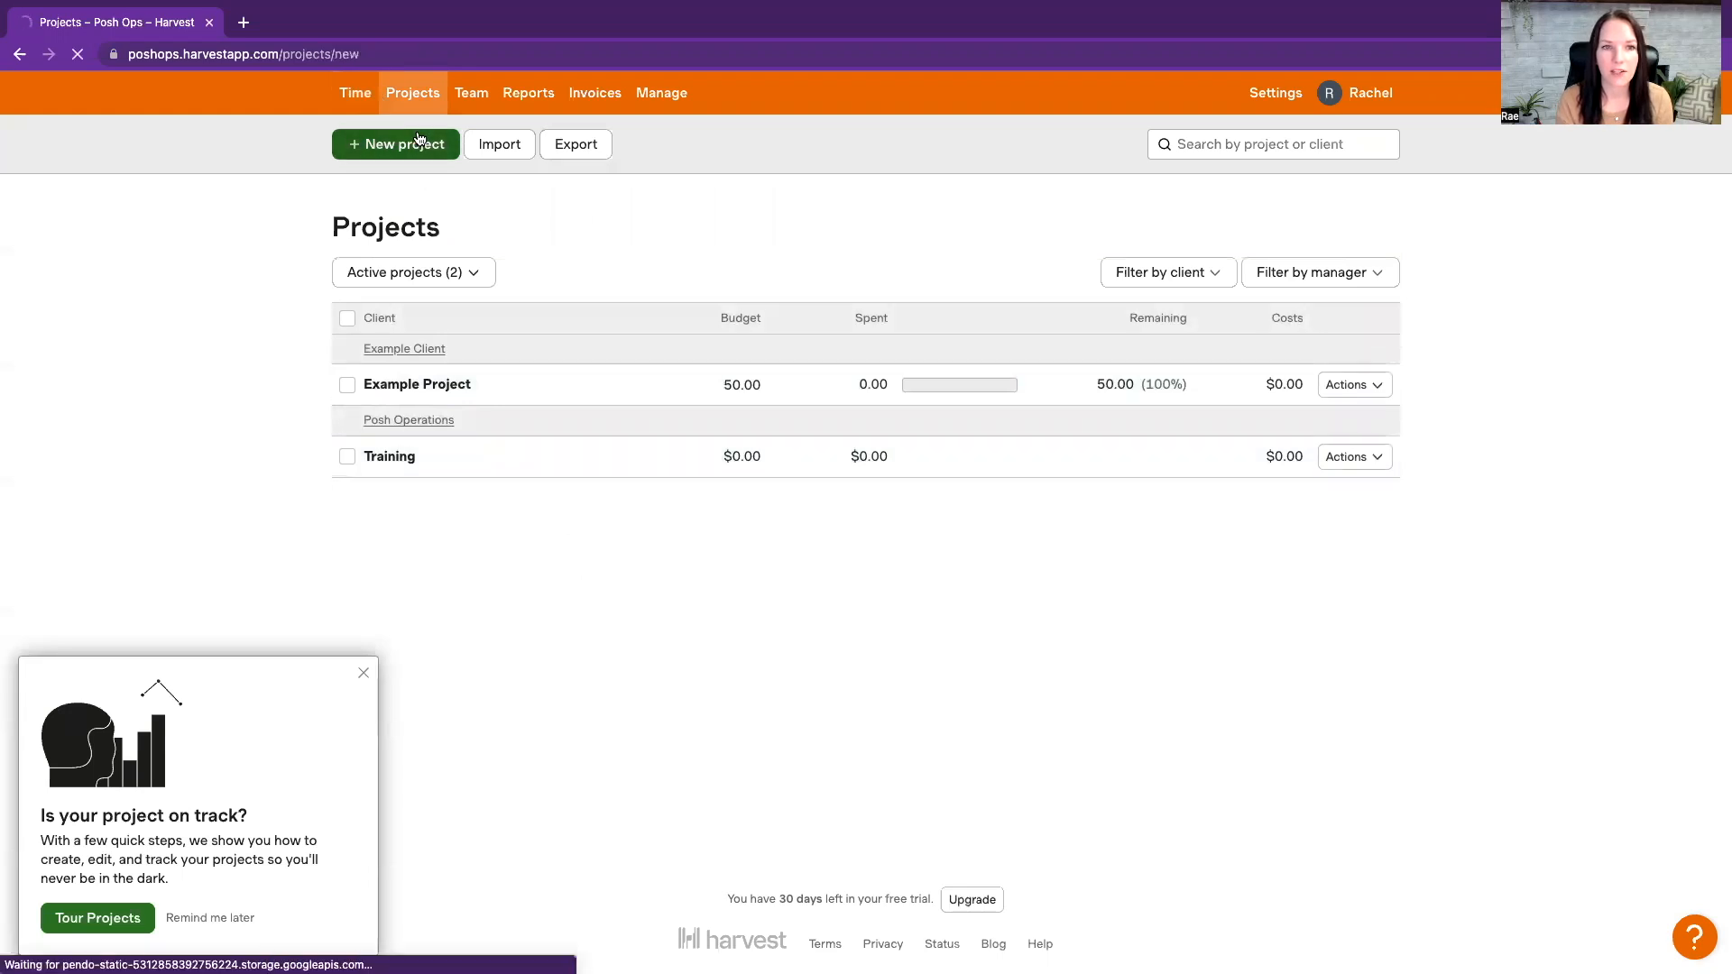
left_click(619, 233)
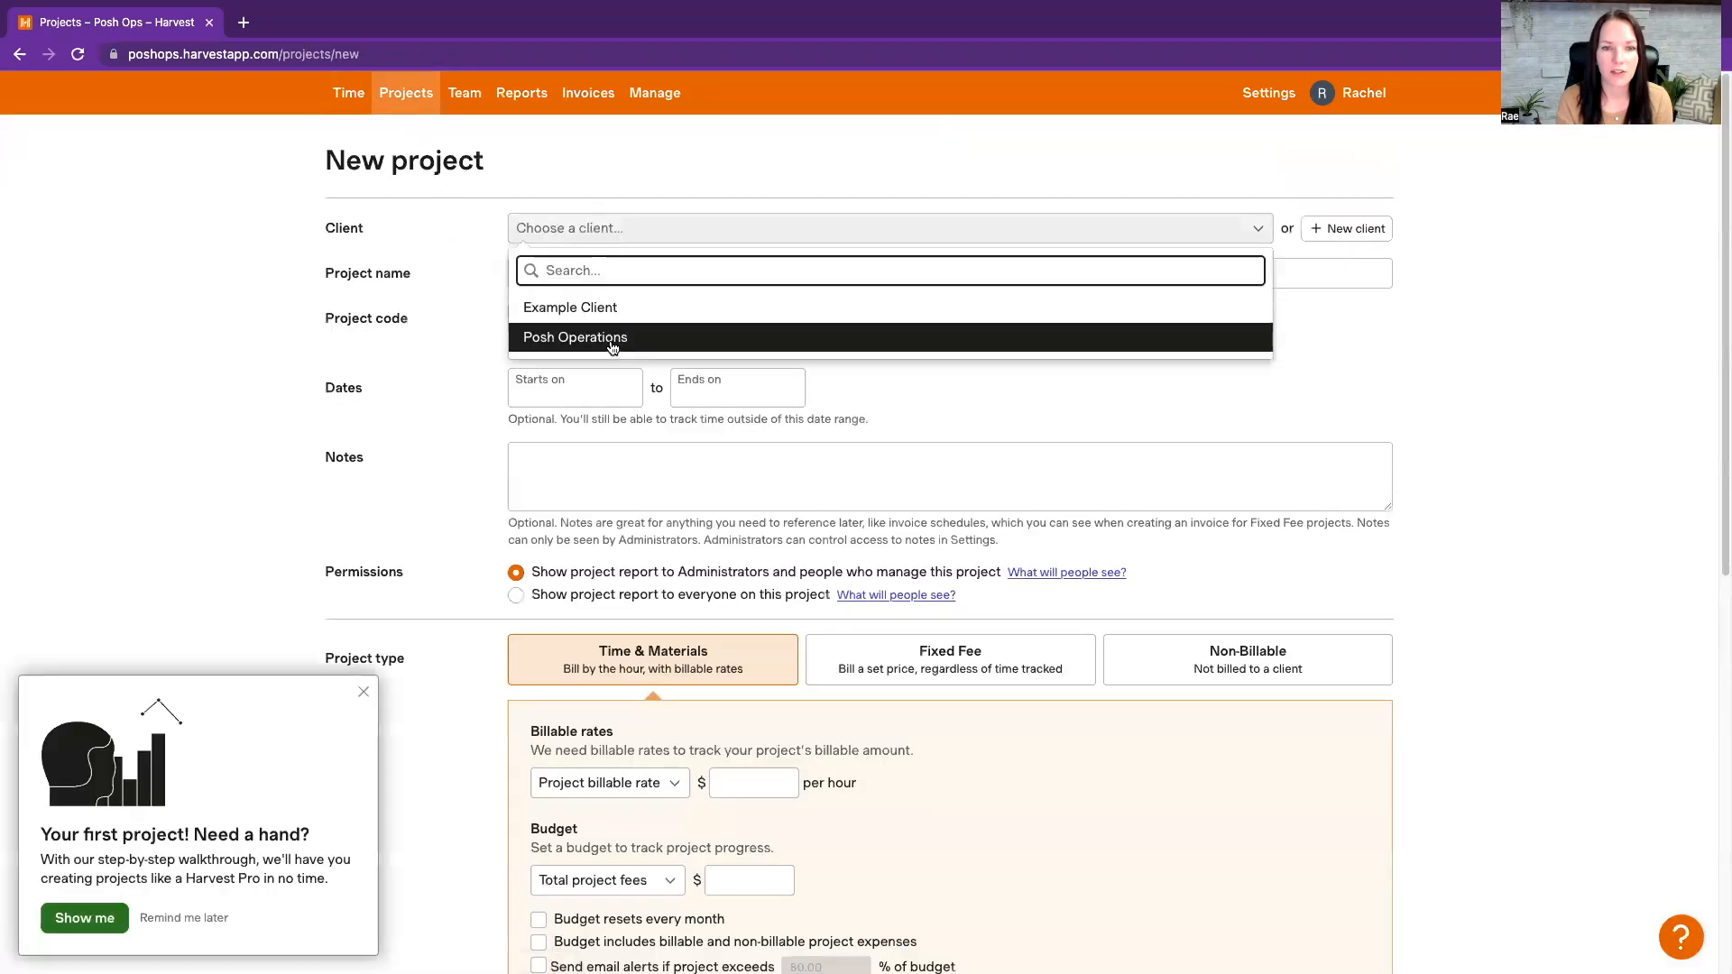
left_click(610, 335)
left_click(615, 279)
type("Social Medi")
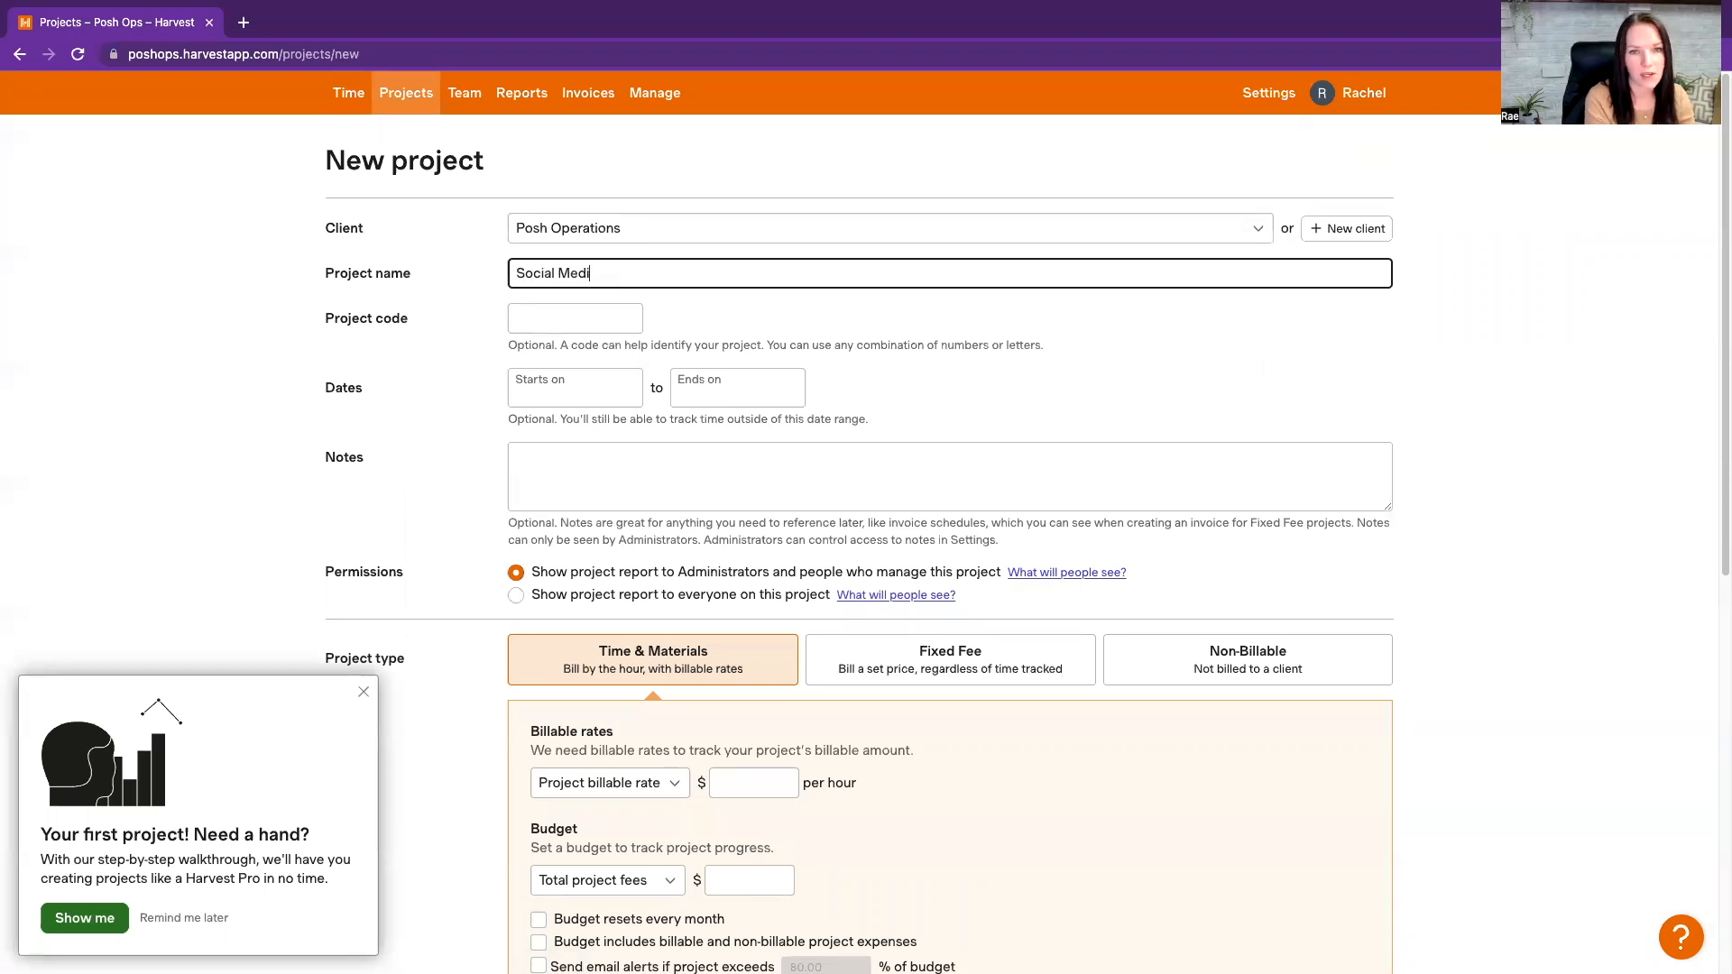
type("a")
Set the Time & Materials project's billing to a project billable rate of $50 per hour
scroll(604, 388, "down", 1)
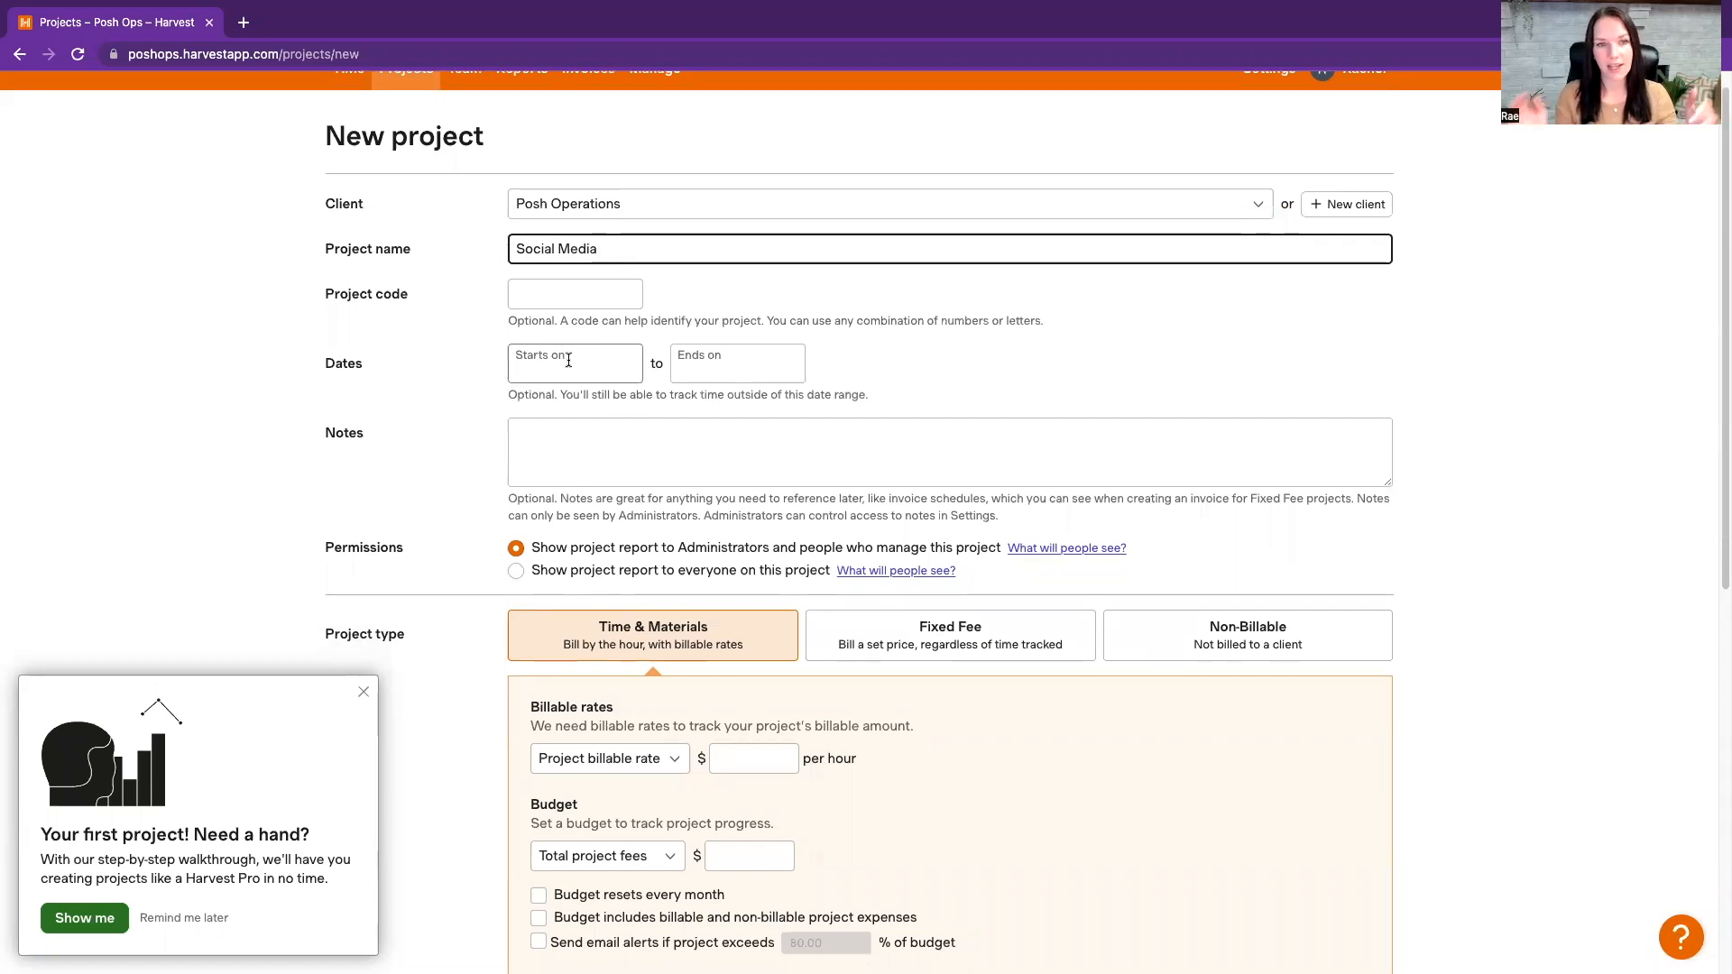
scroll(570, 406, "down", 3)
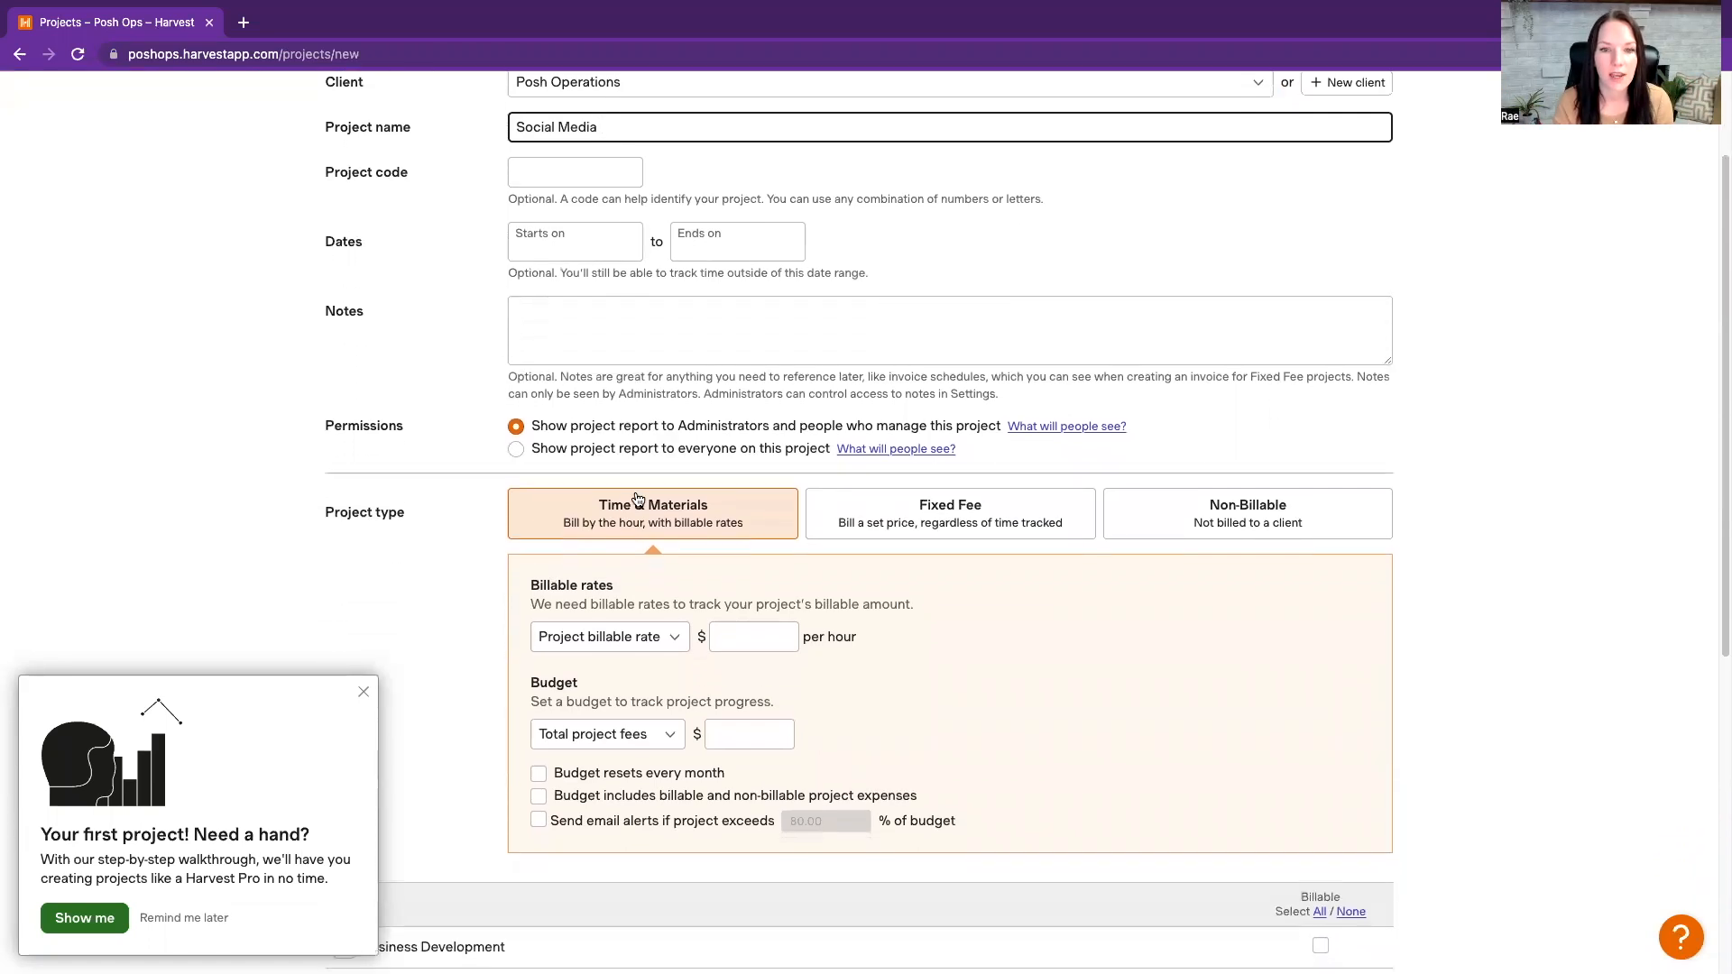
scroll(620, 476, "down", 2)
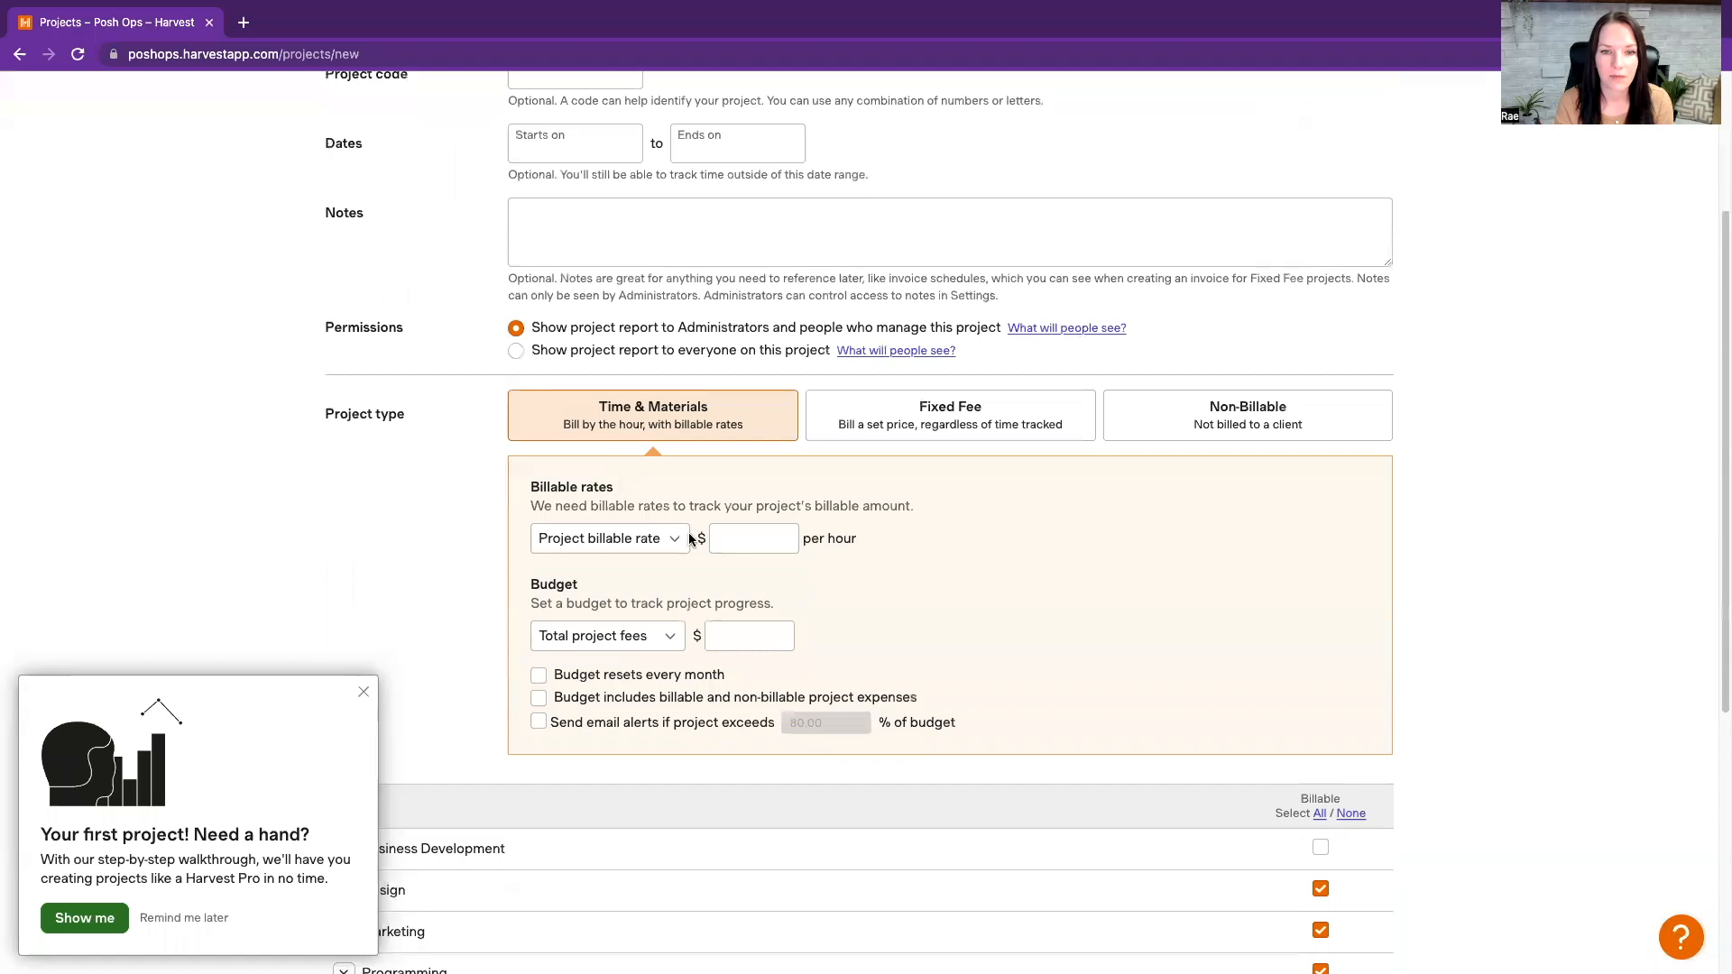
left_click(648, 545)
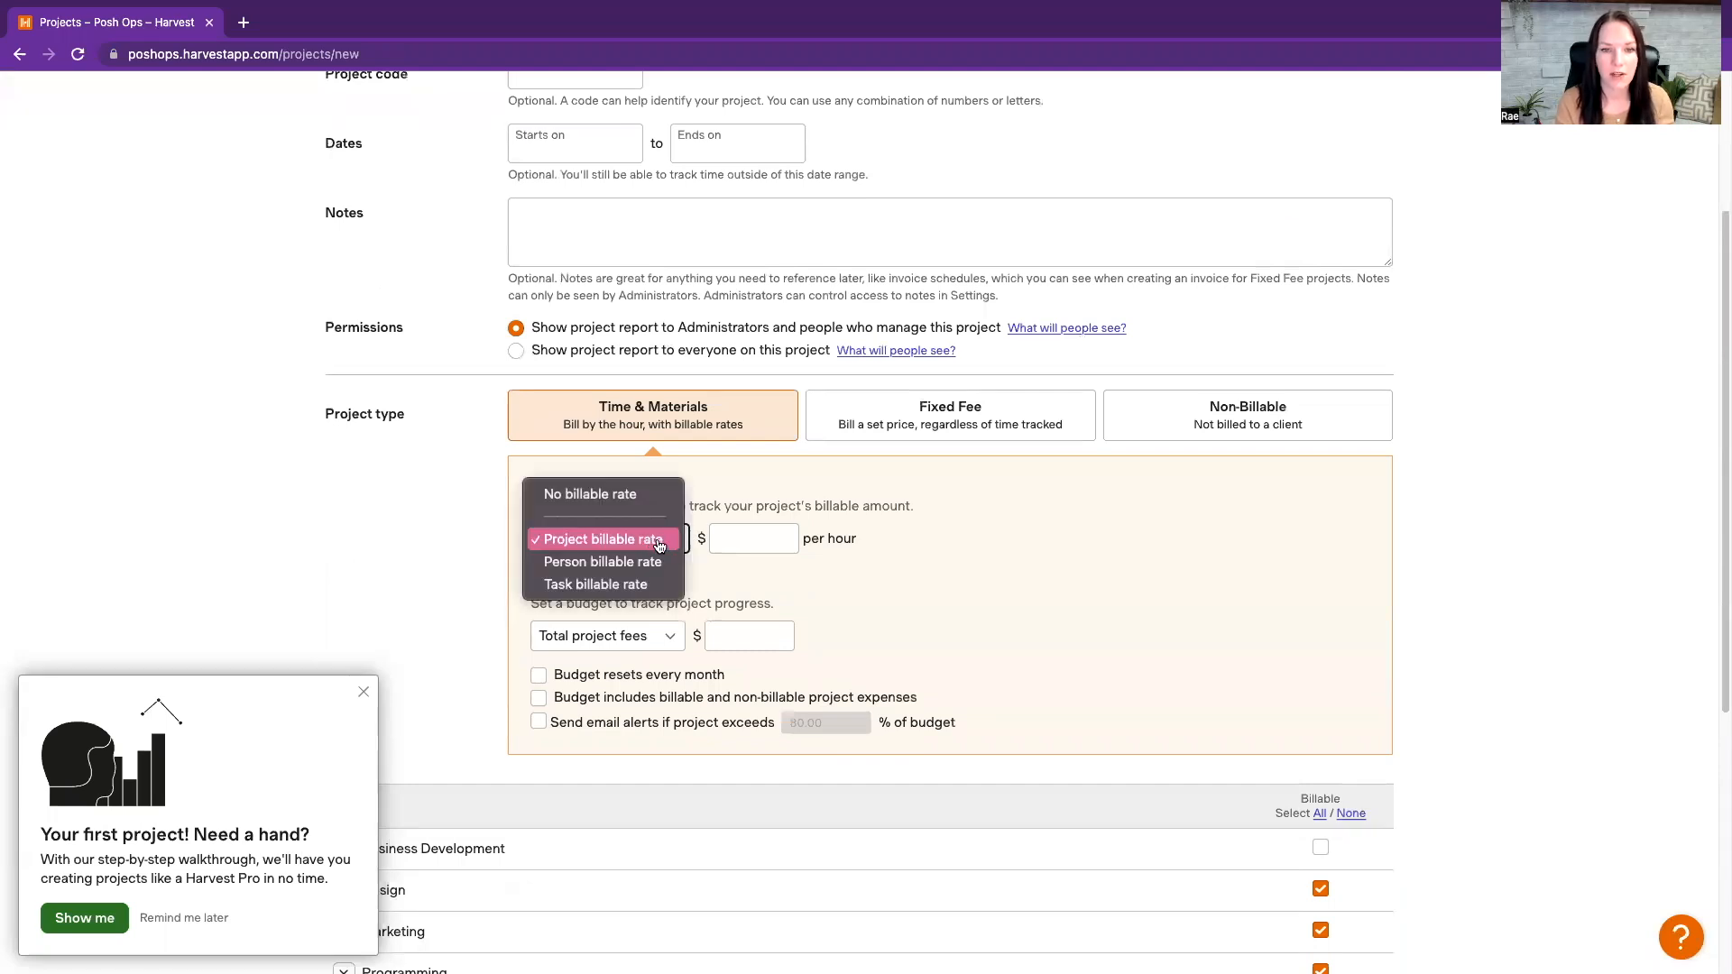
left_click(661, 545)
left_click(760, 532)
type("50")
left_click(924, 575)
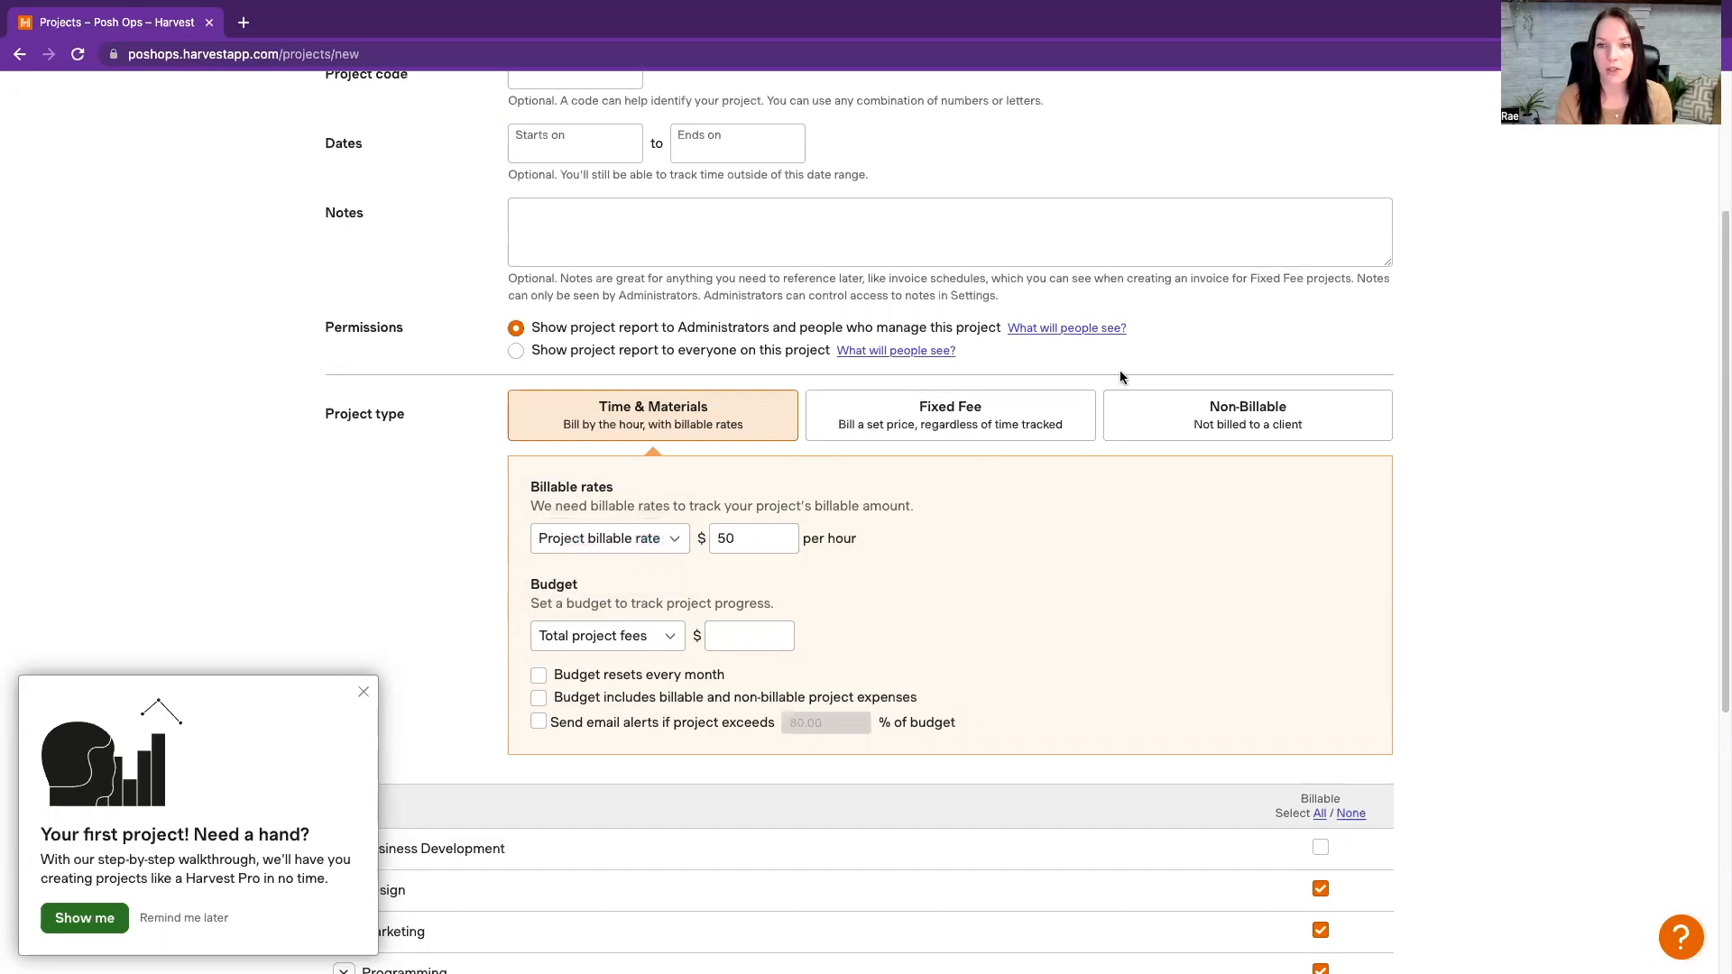
Change the new project's type to Fixed Fee and dismiss the project walkthrough offer
left_click(918, 422)
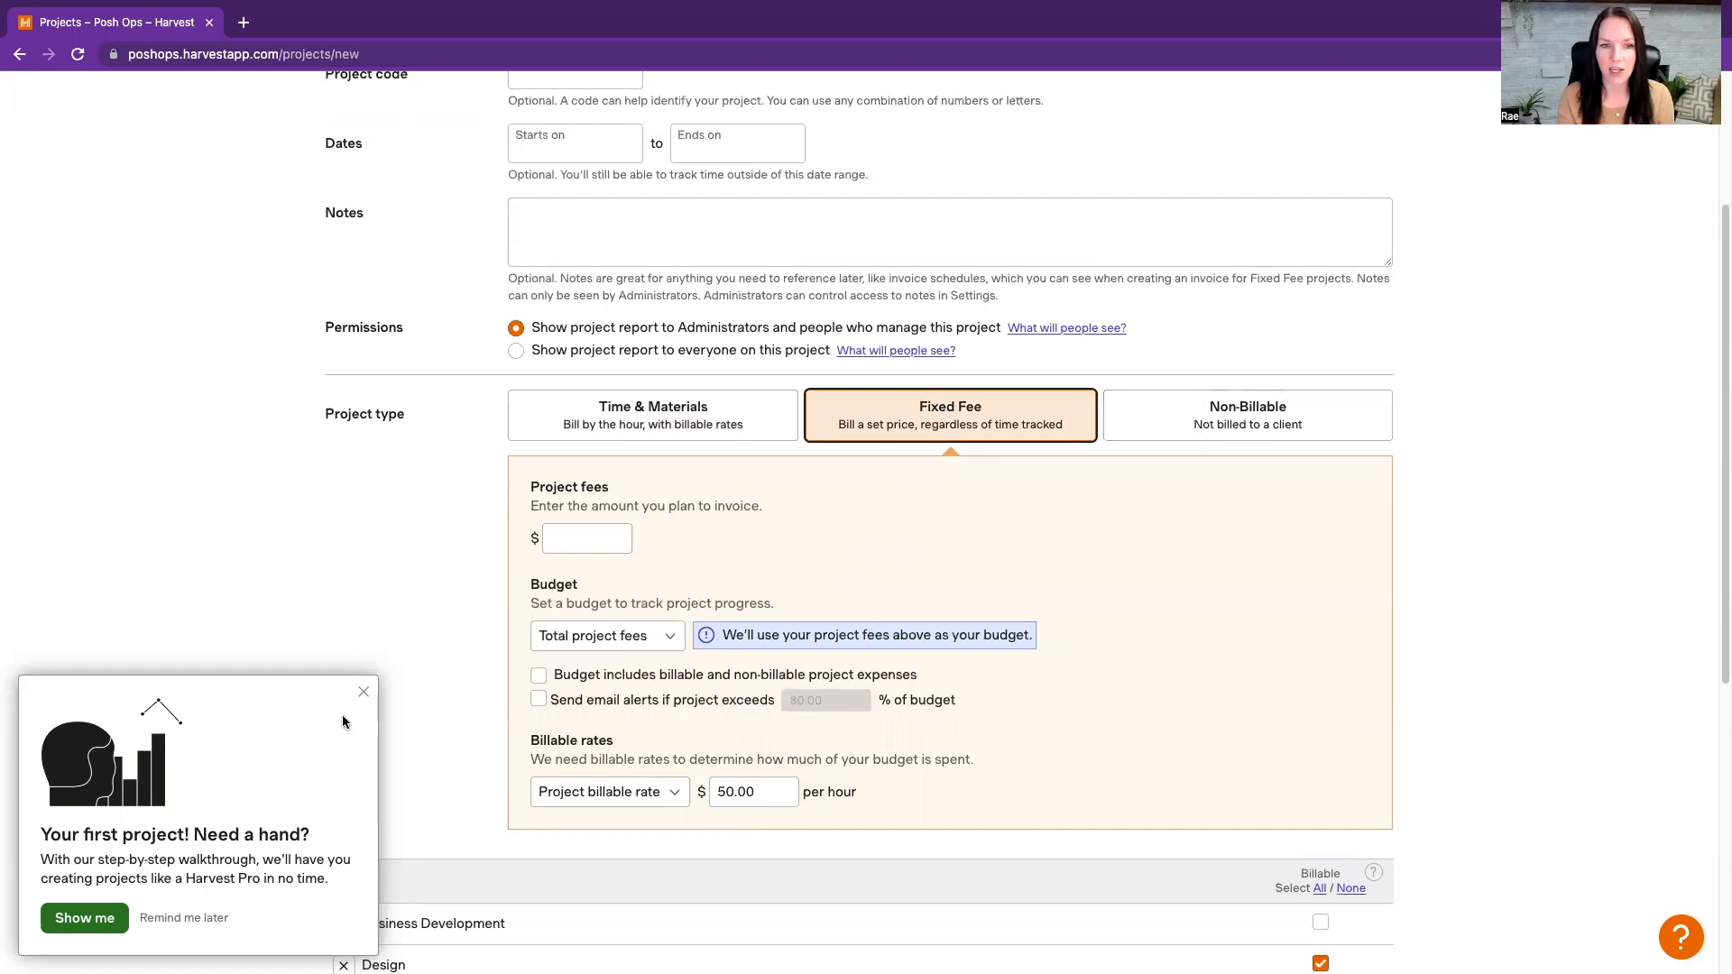
left_click(362, 694)
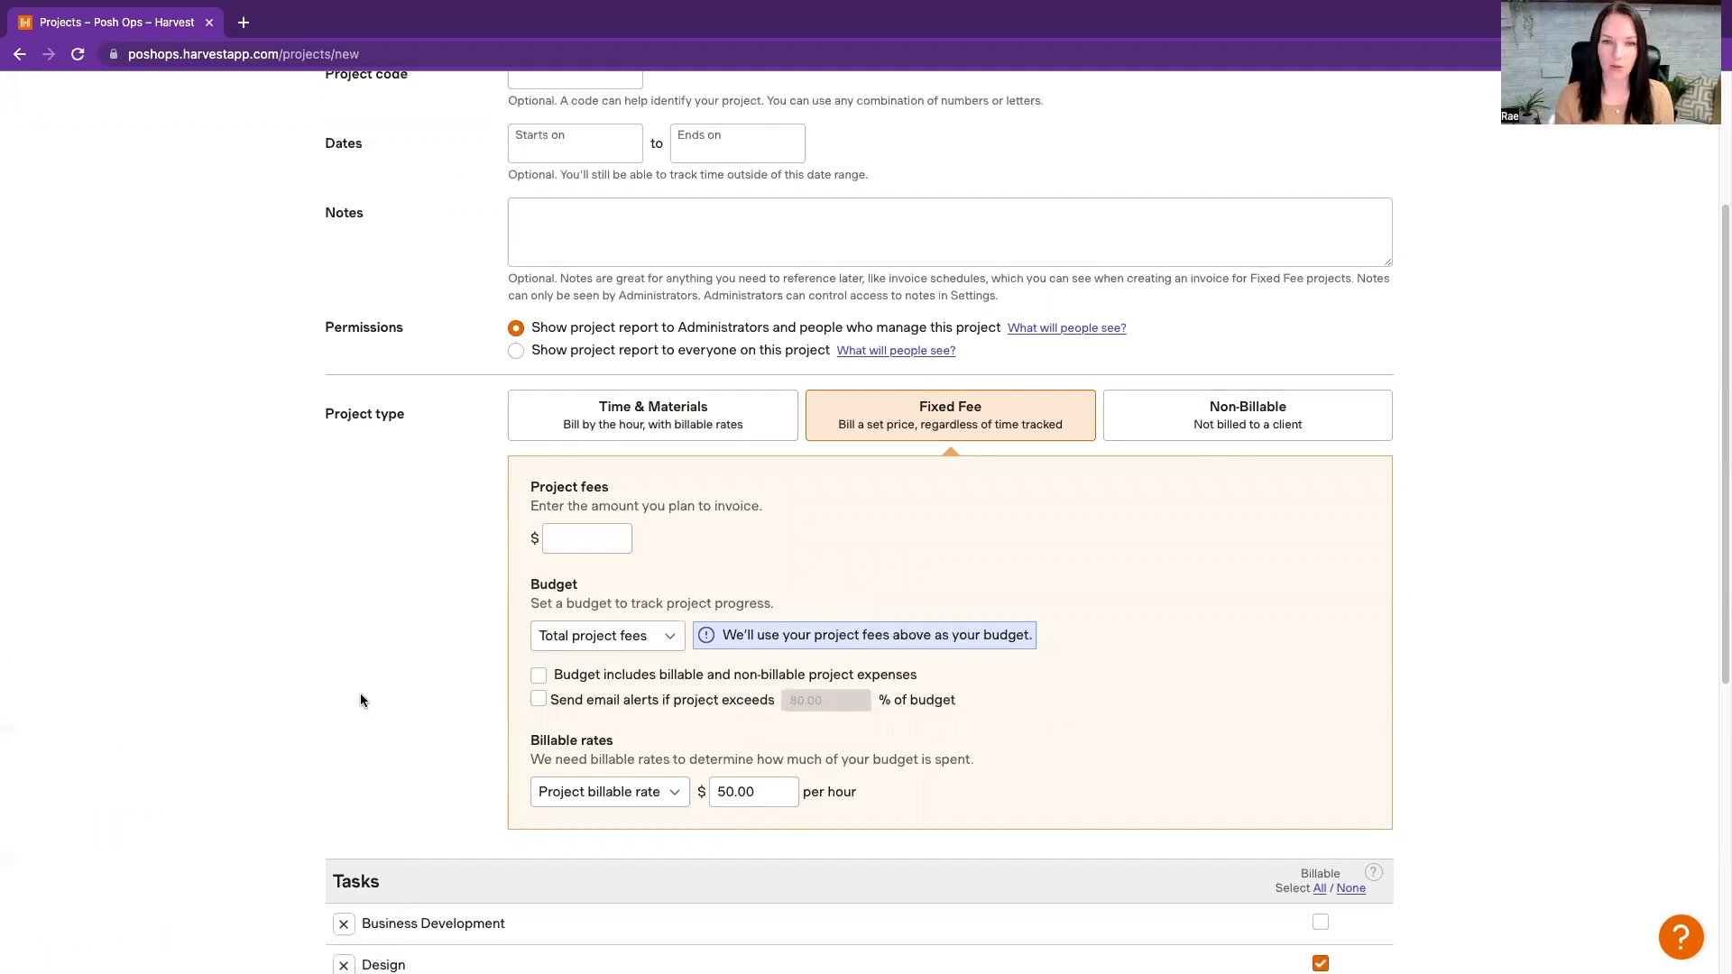
Add a "Content Creation" task to the Social Media project's task list and save the project
scroll(359, 700, "down", 4)
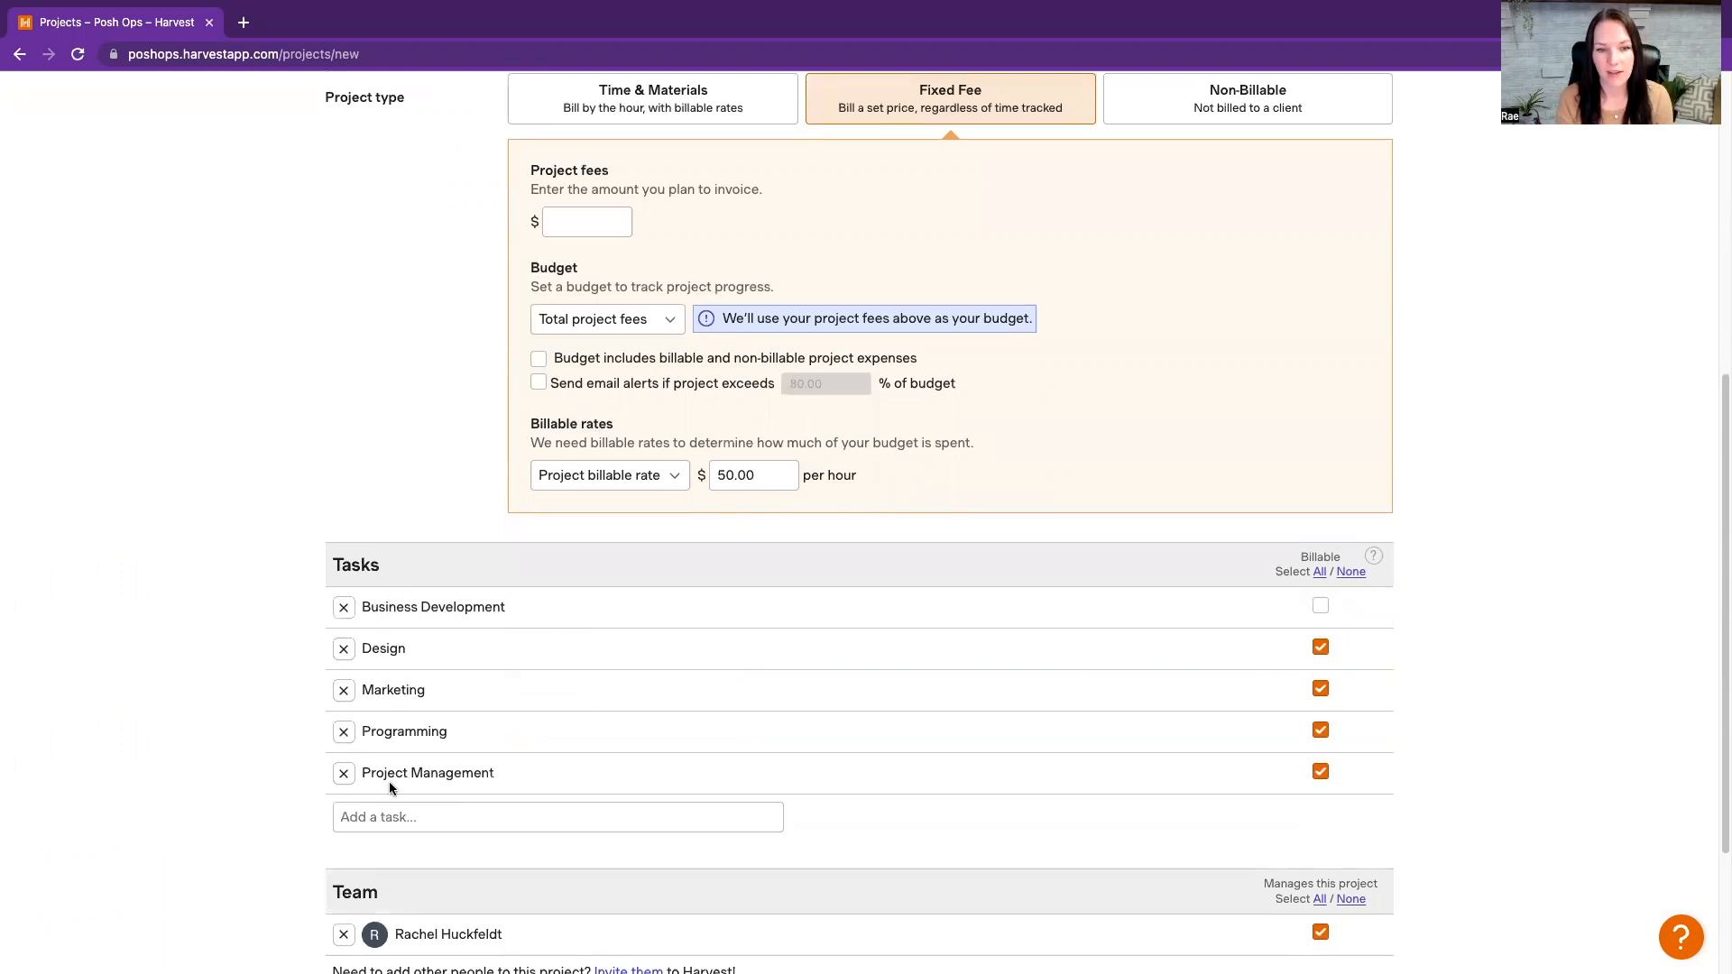
left_click(424, 816)
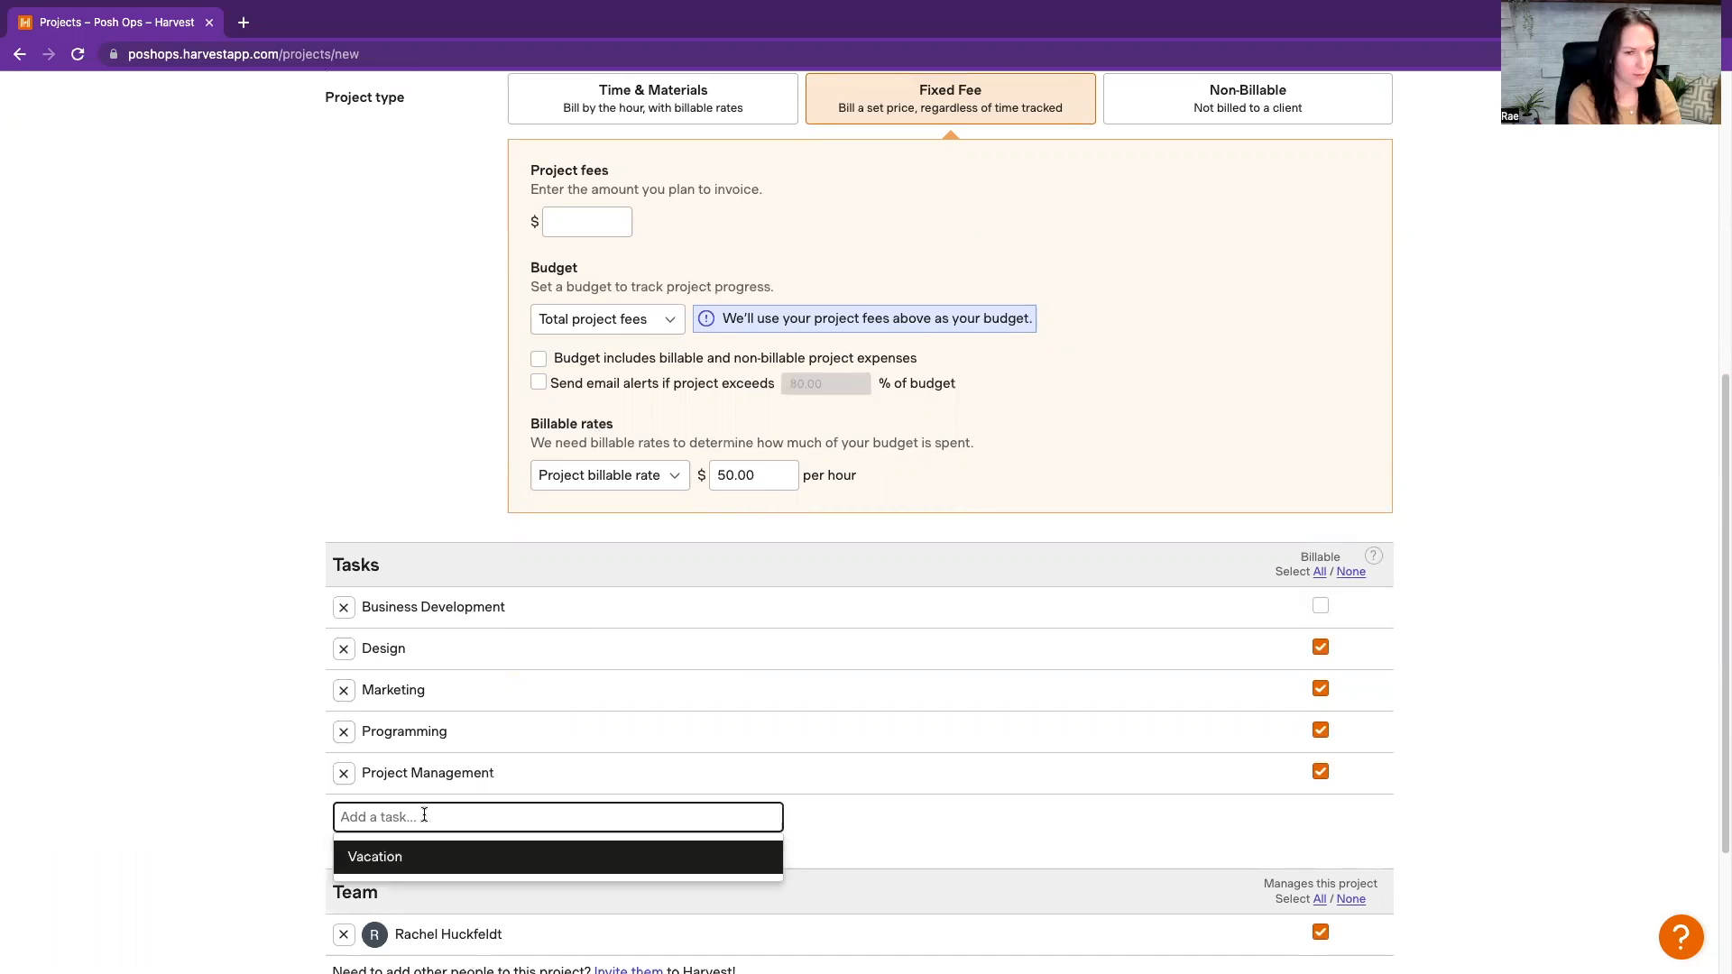
type("Content Creation")
key("Return")
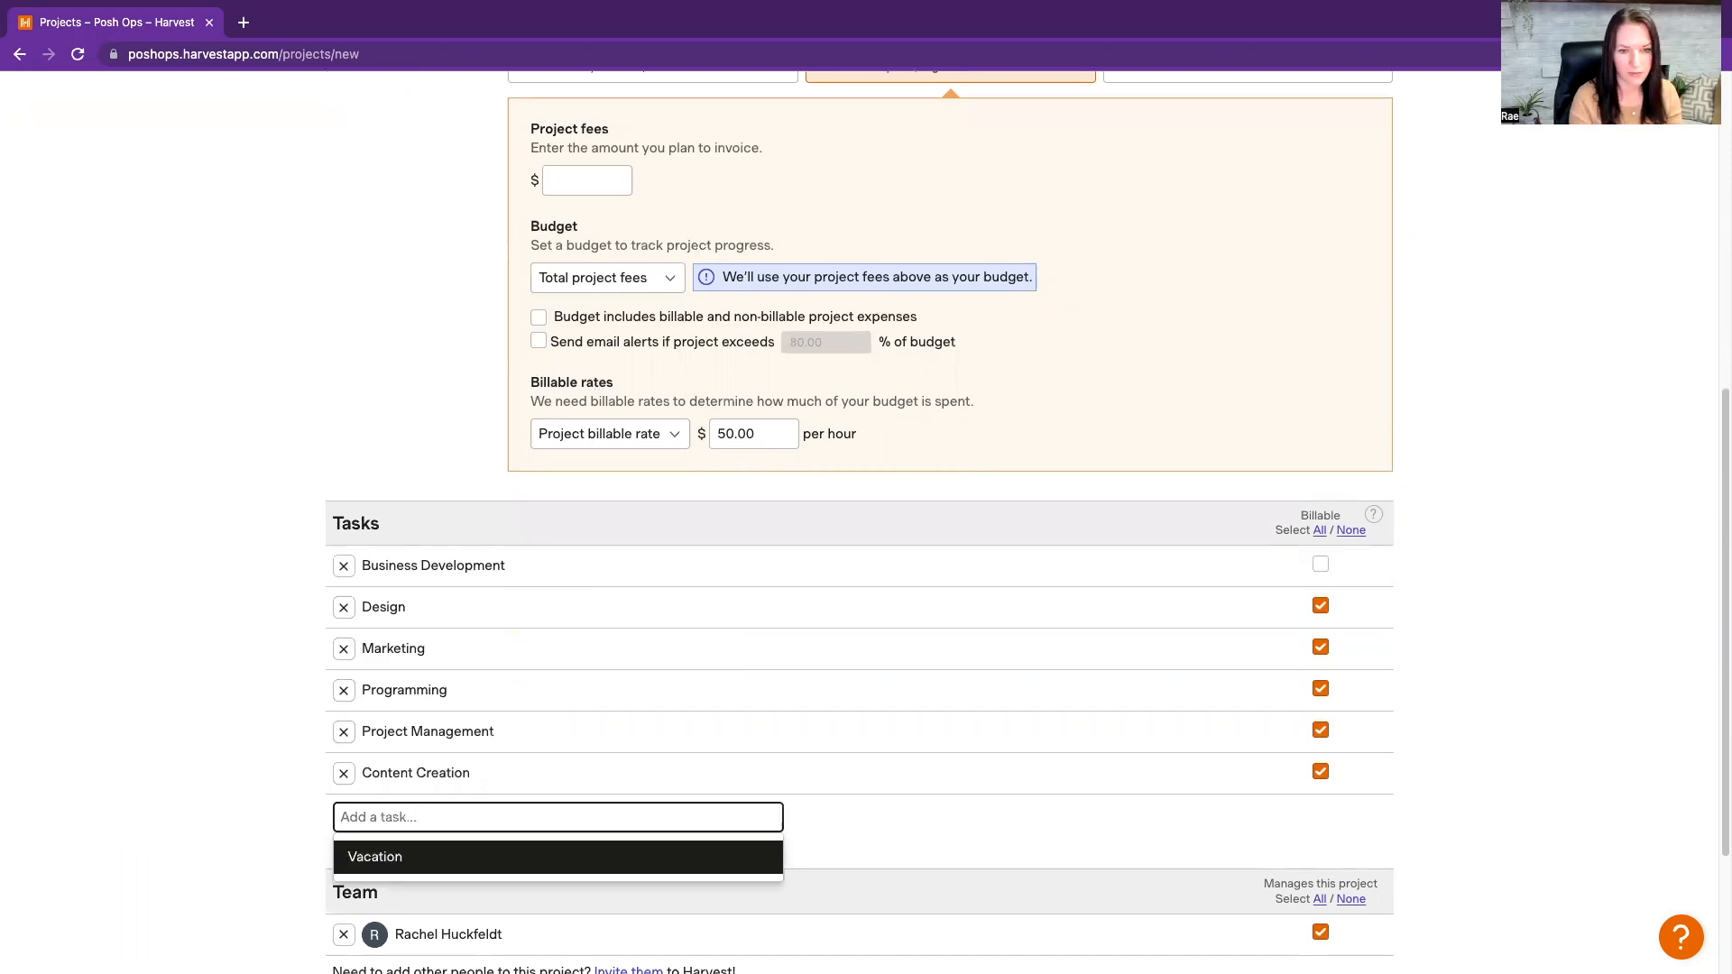
left_click(1437, 664)
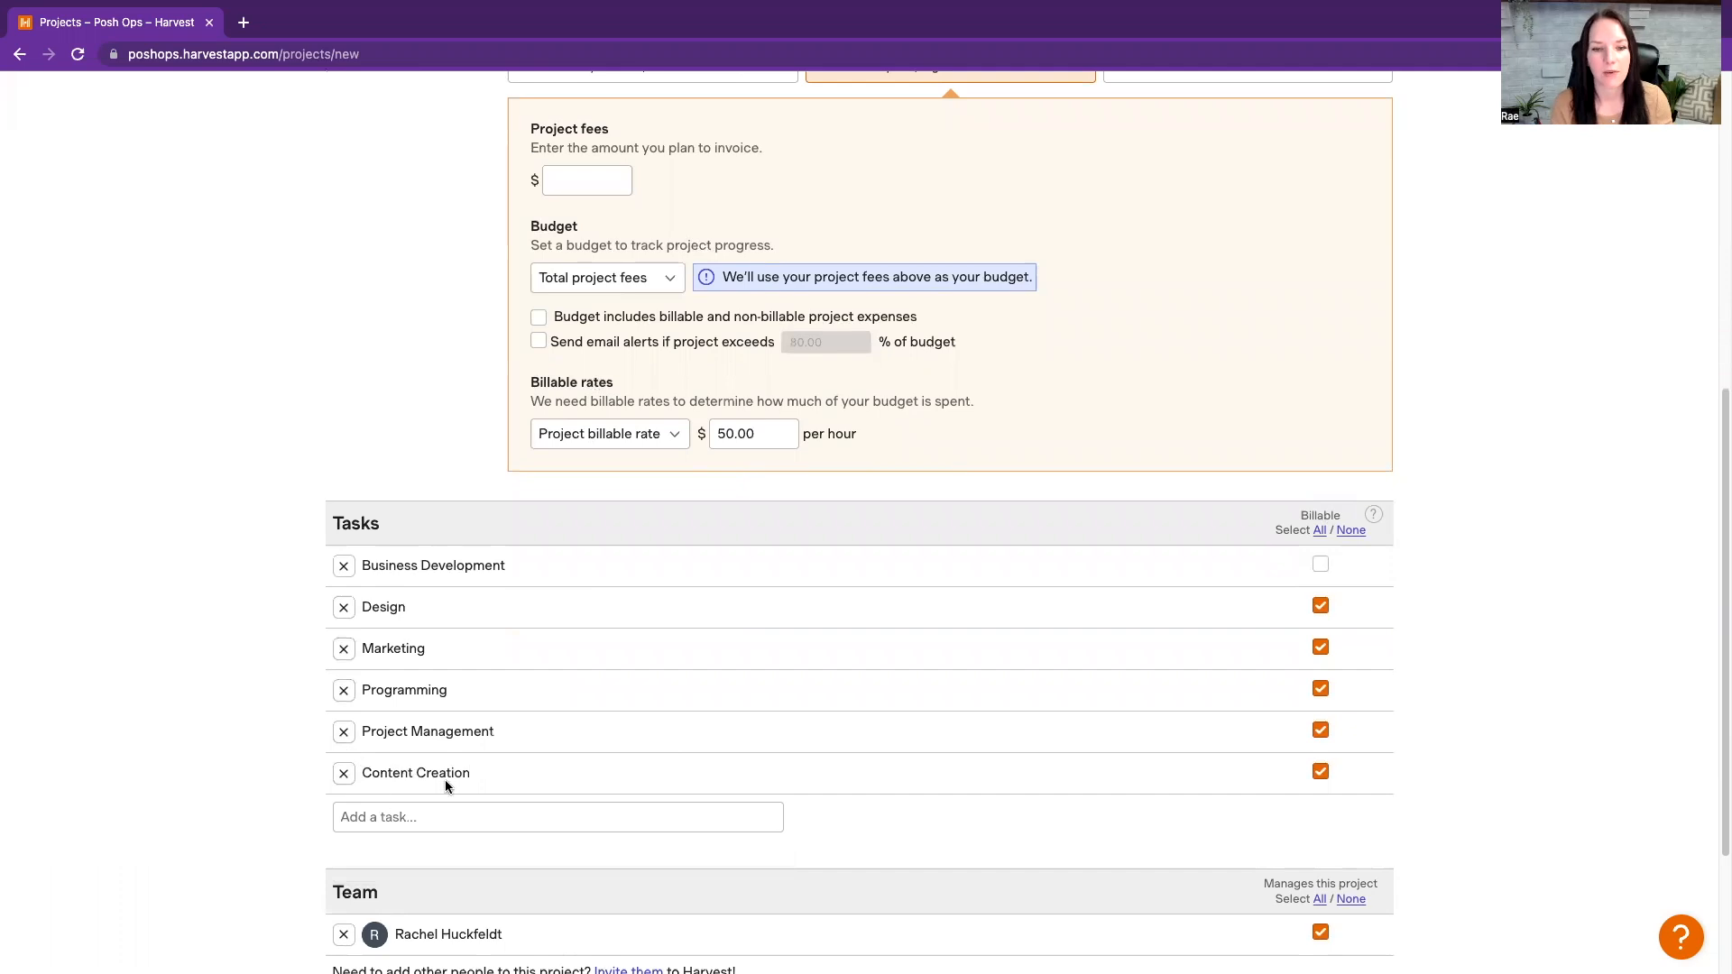
scroll(645, 823, "down", 3)
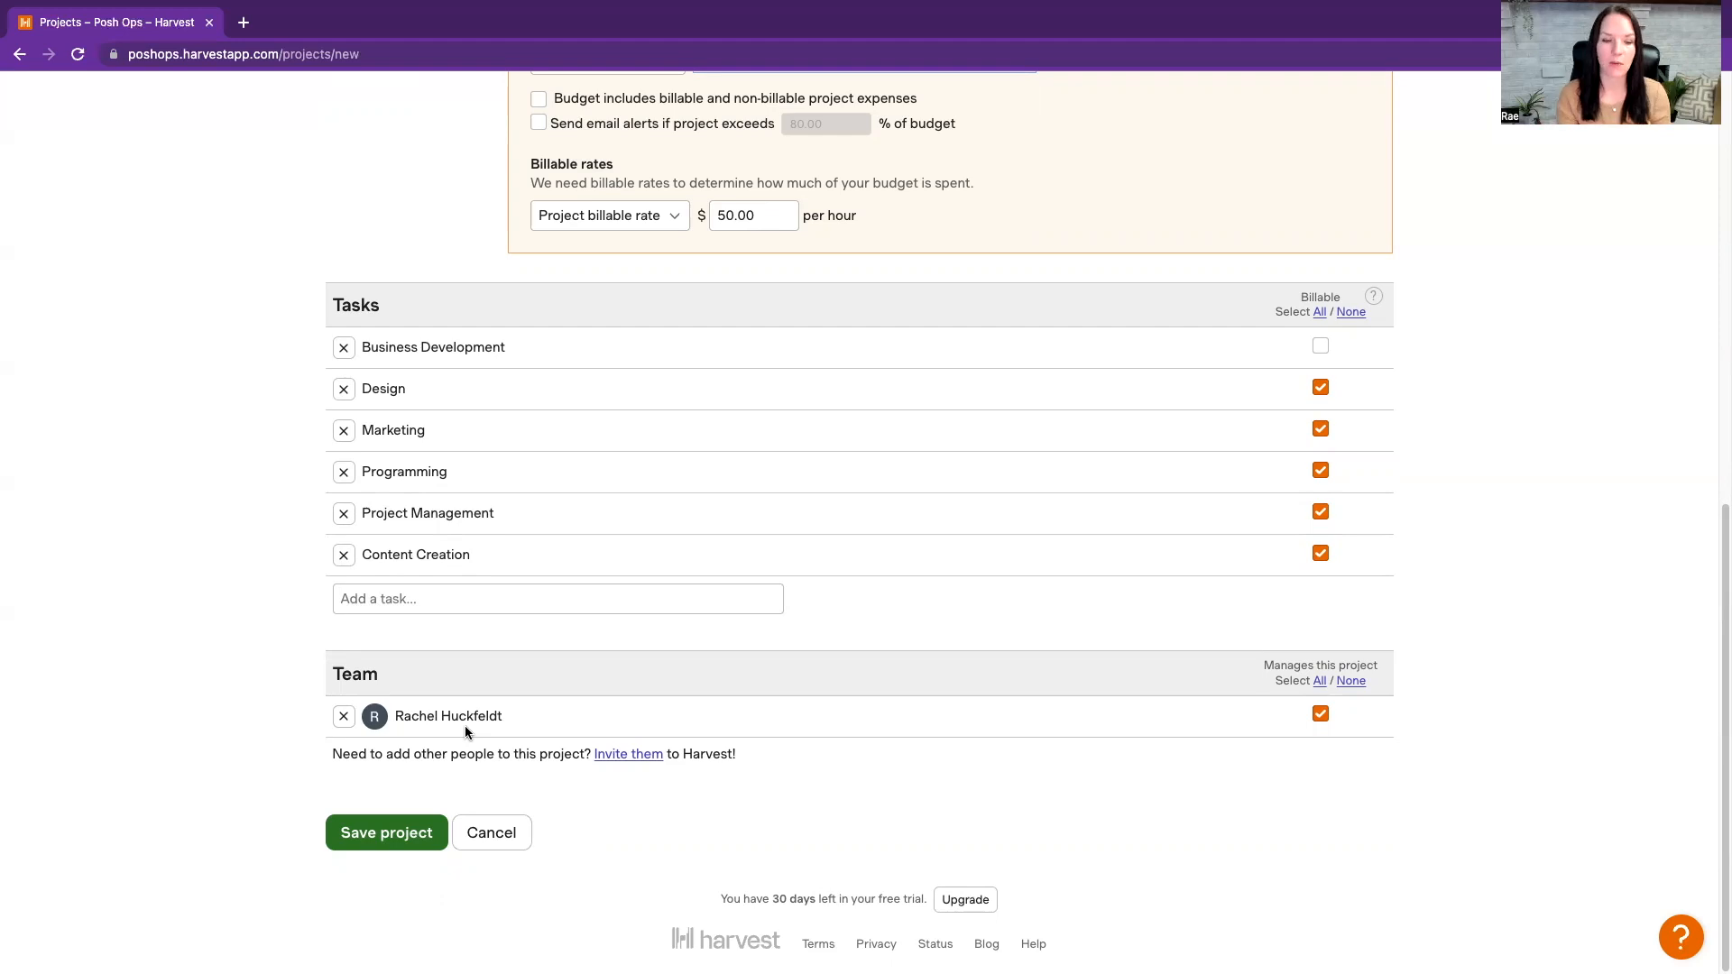
left_click(384, 834)
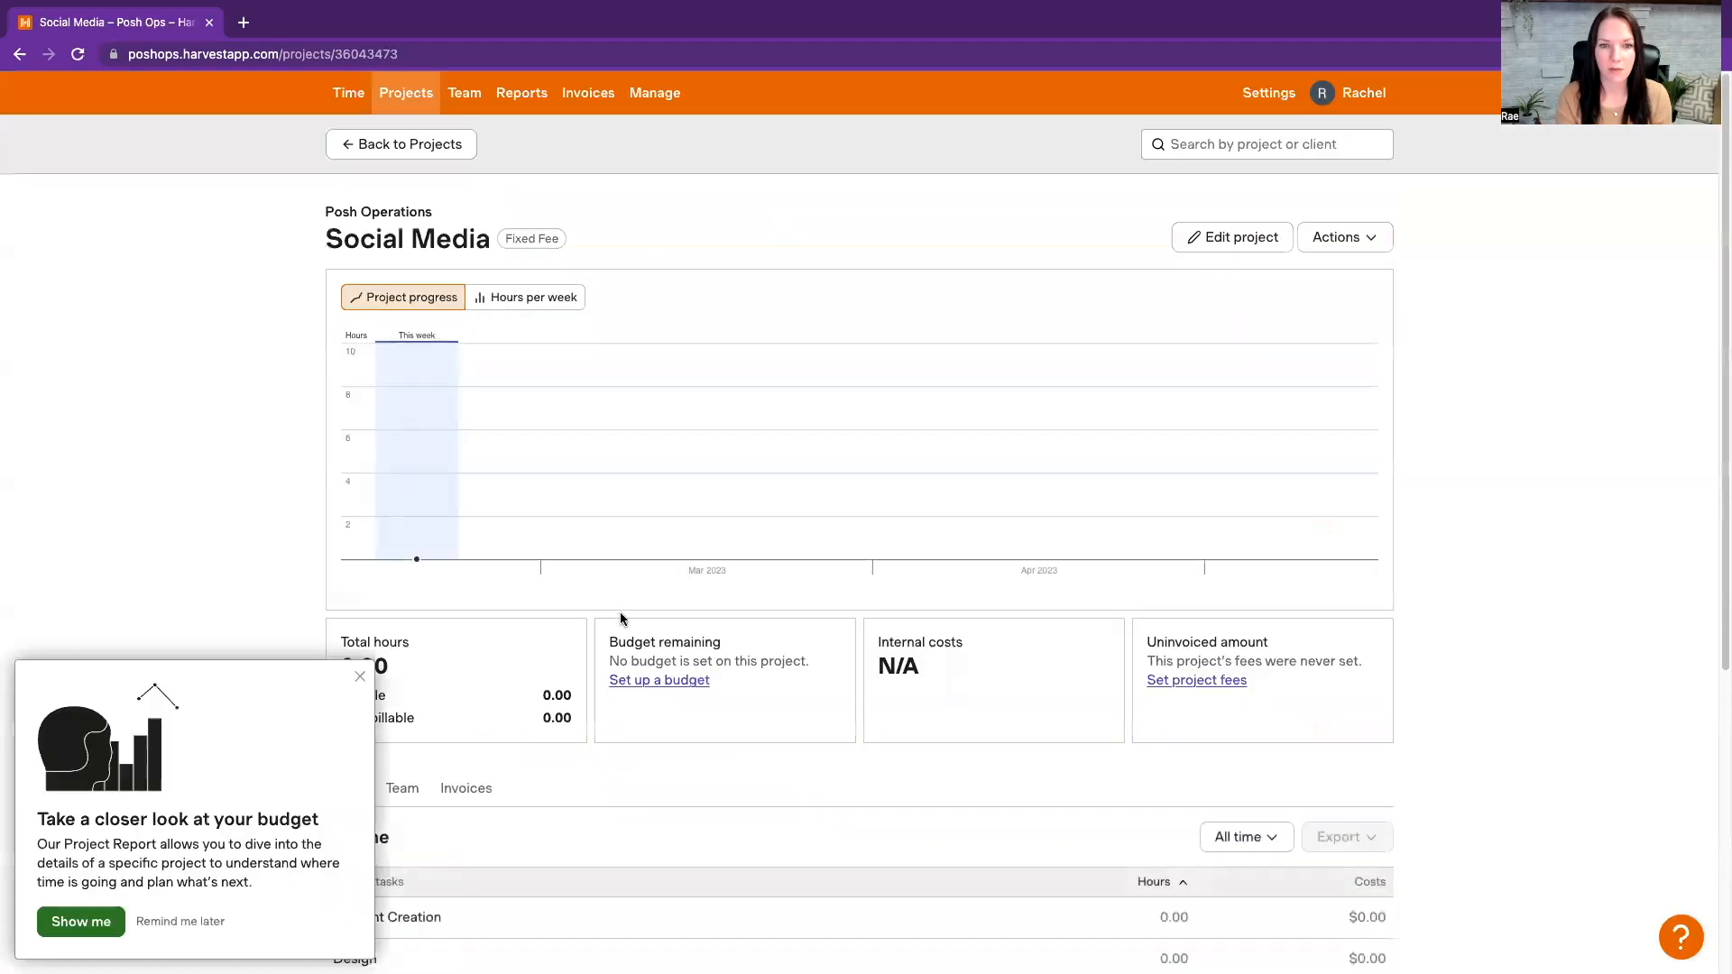
Look at the team overview and the form for inviting a person, and return without inviting anyone
left_click(465, 104)
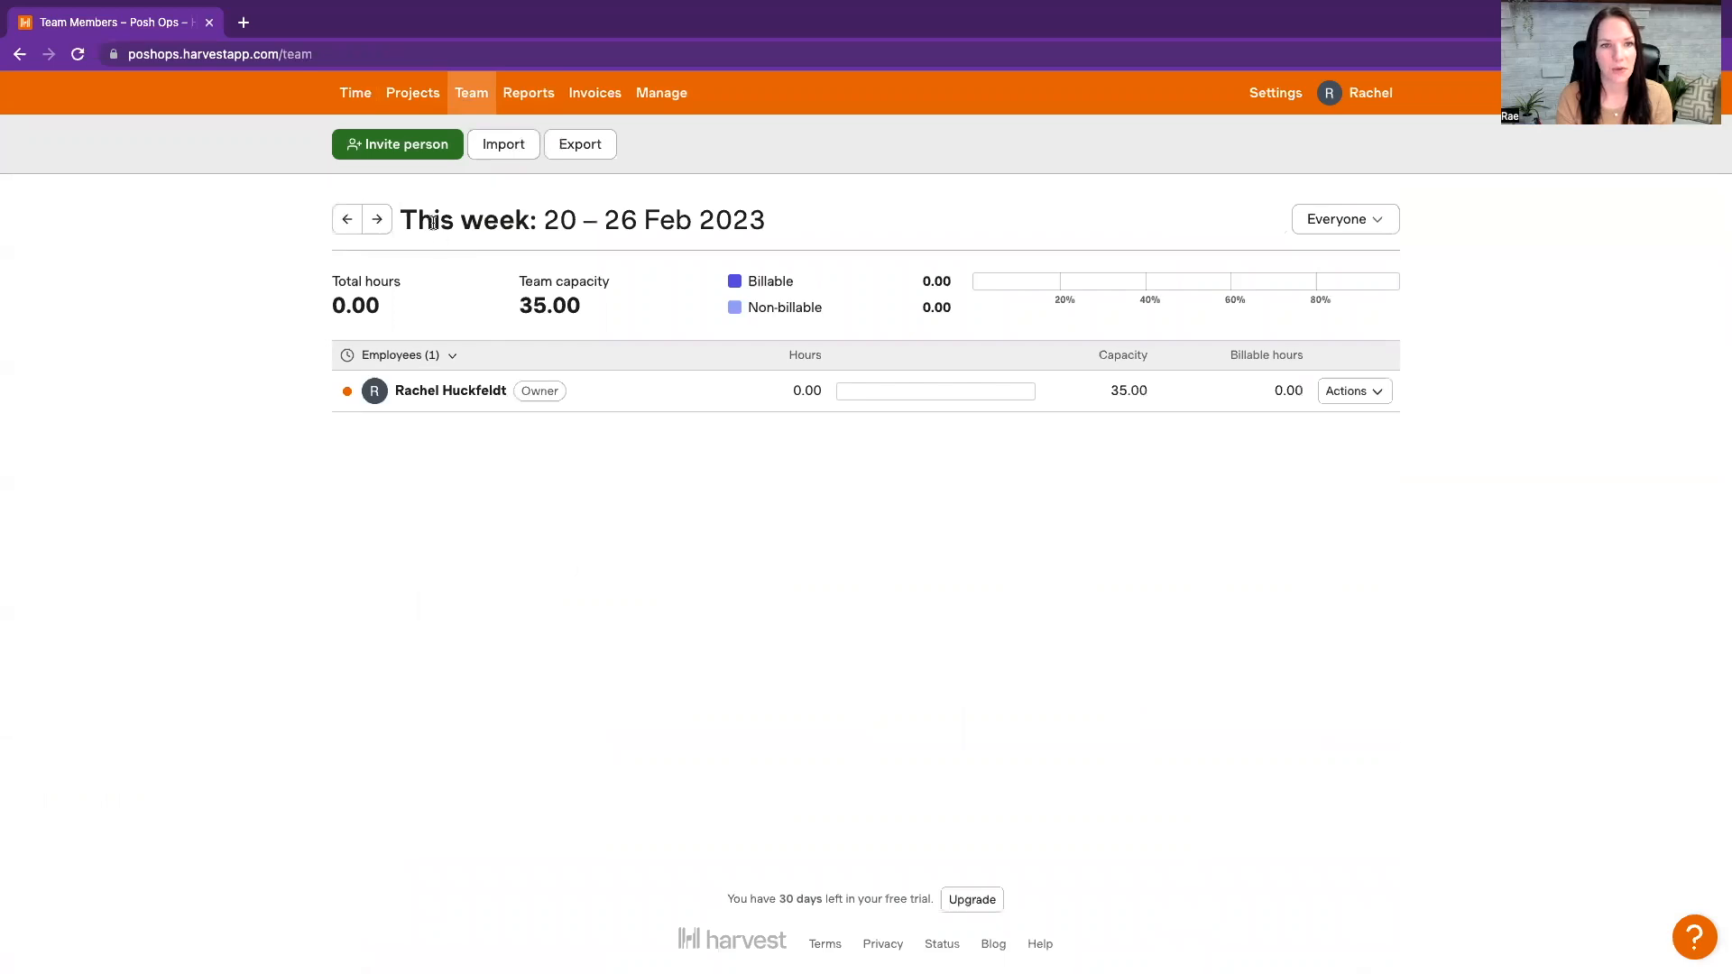
left_click(426, 156)
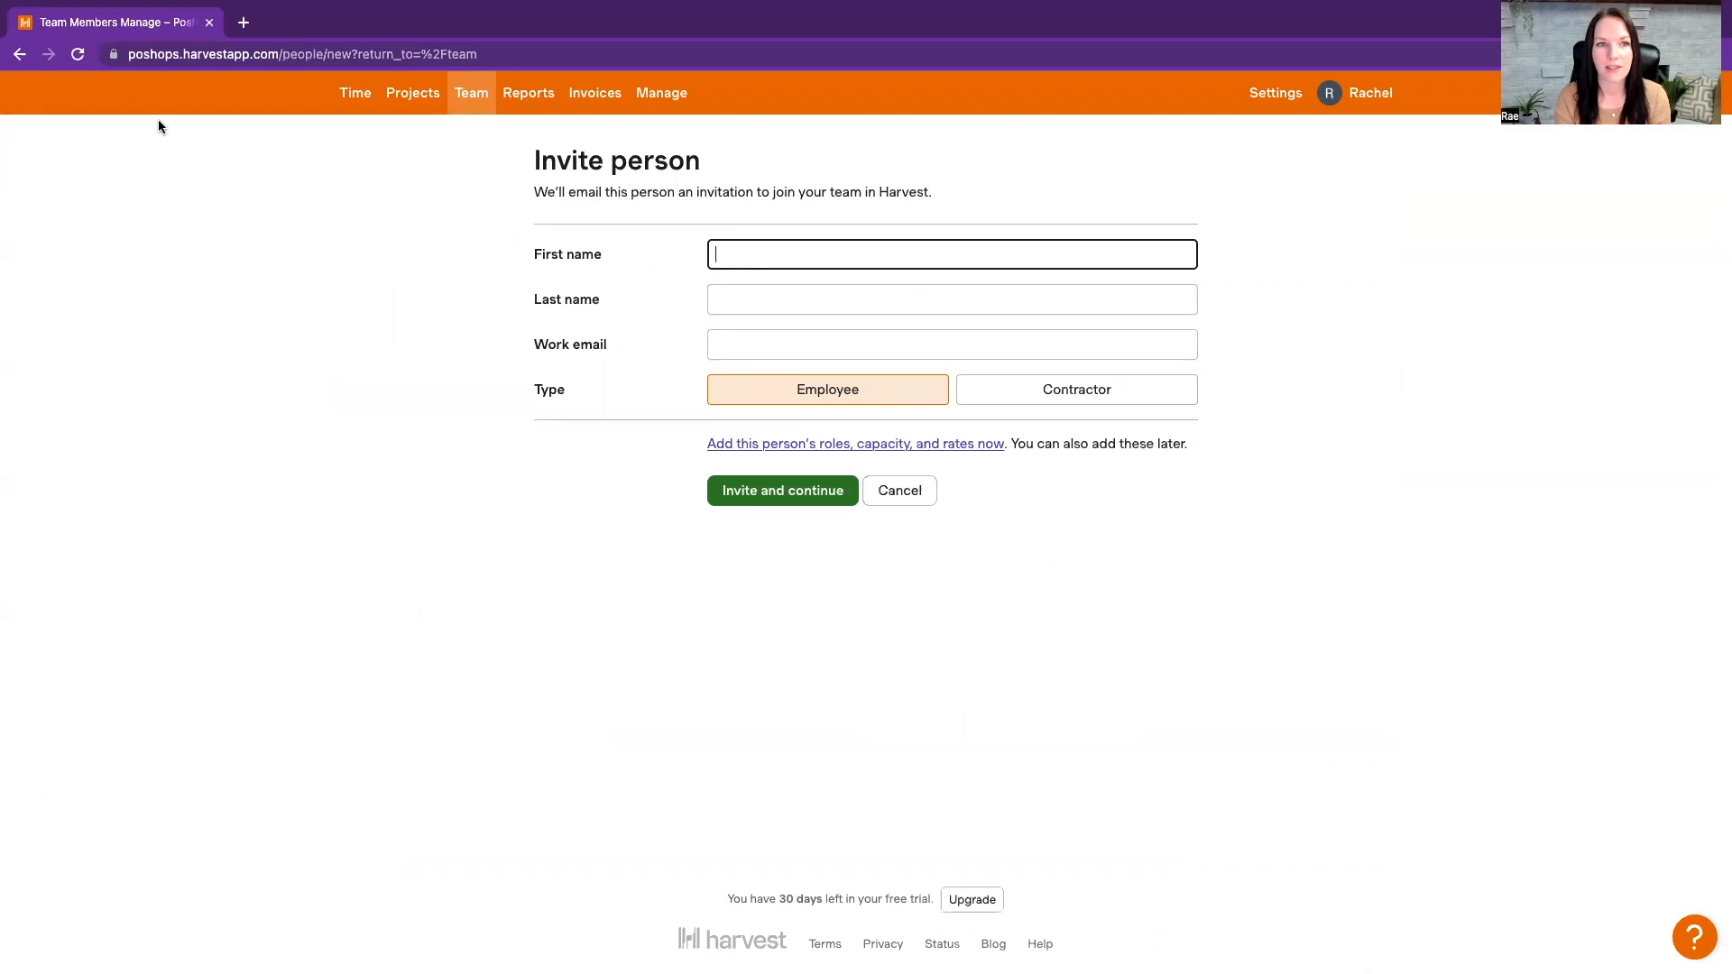
left_click(19, 54)
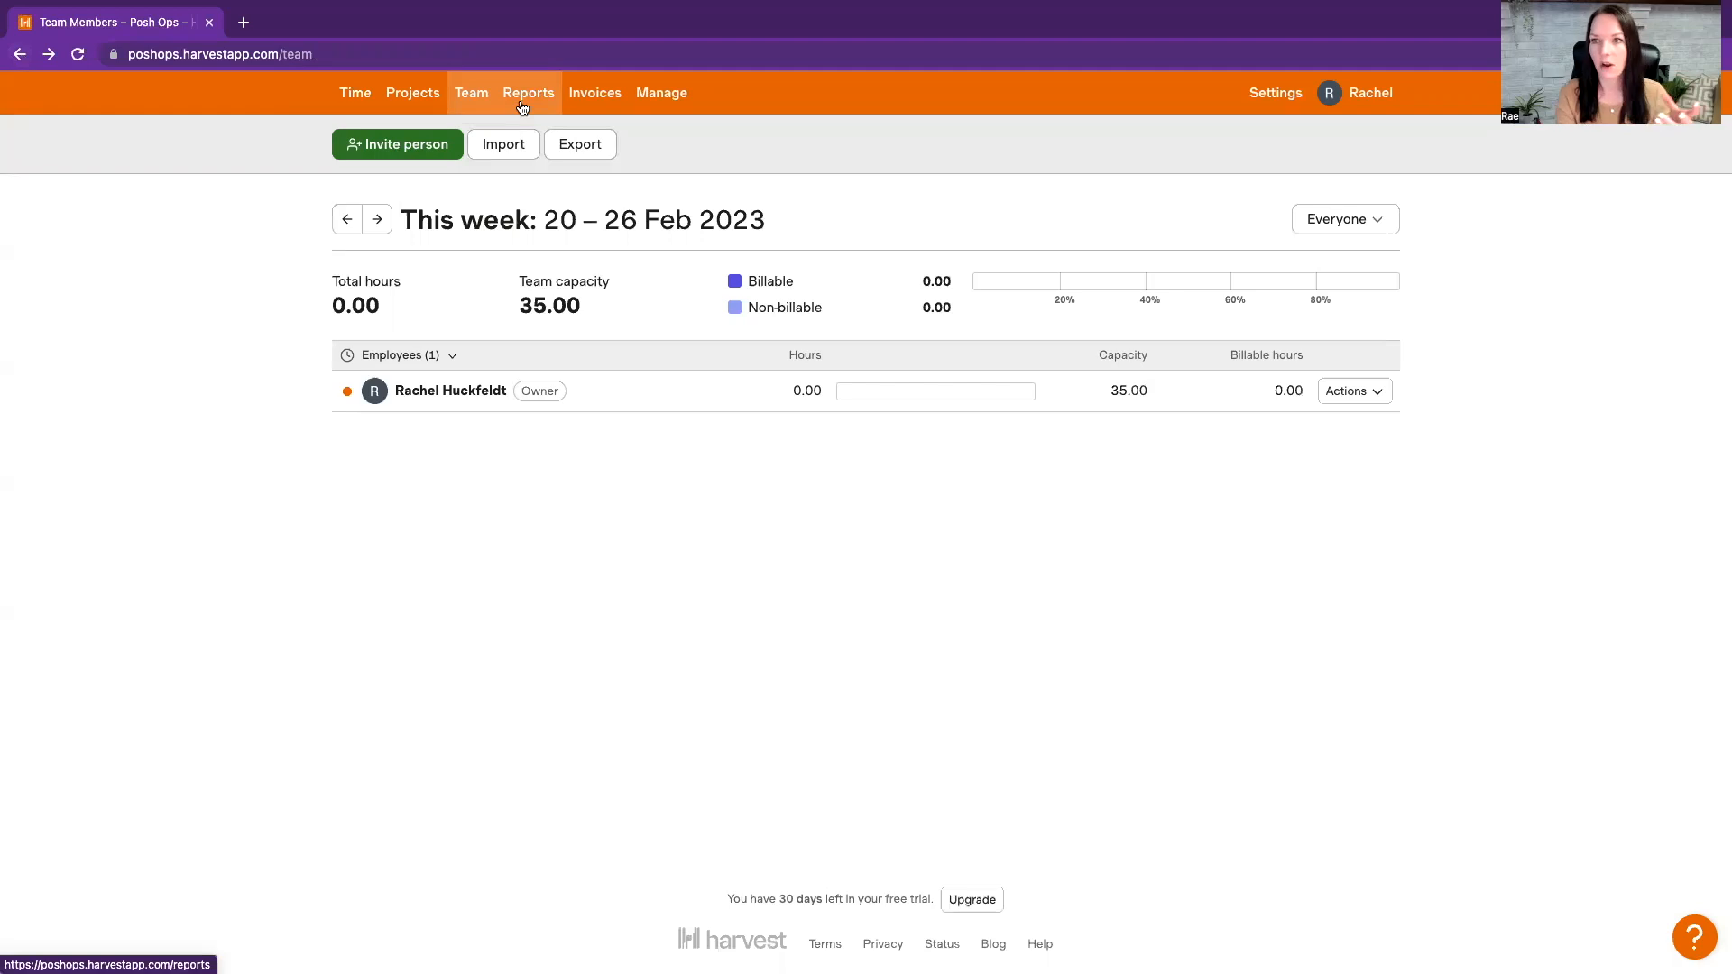
Stop the running Training timer and start a new one for Posh Operations' Social Media project with the Project Management task
left_click(359, 98)
left_click(1299, 275)
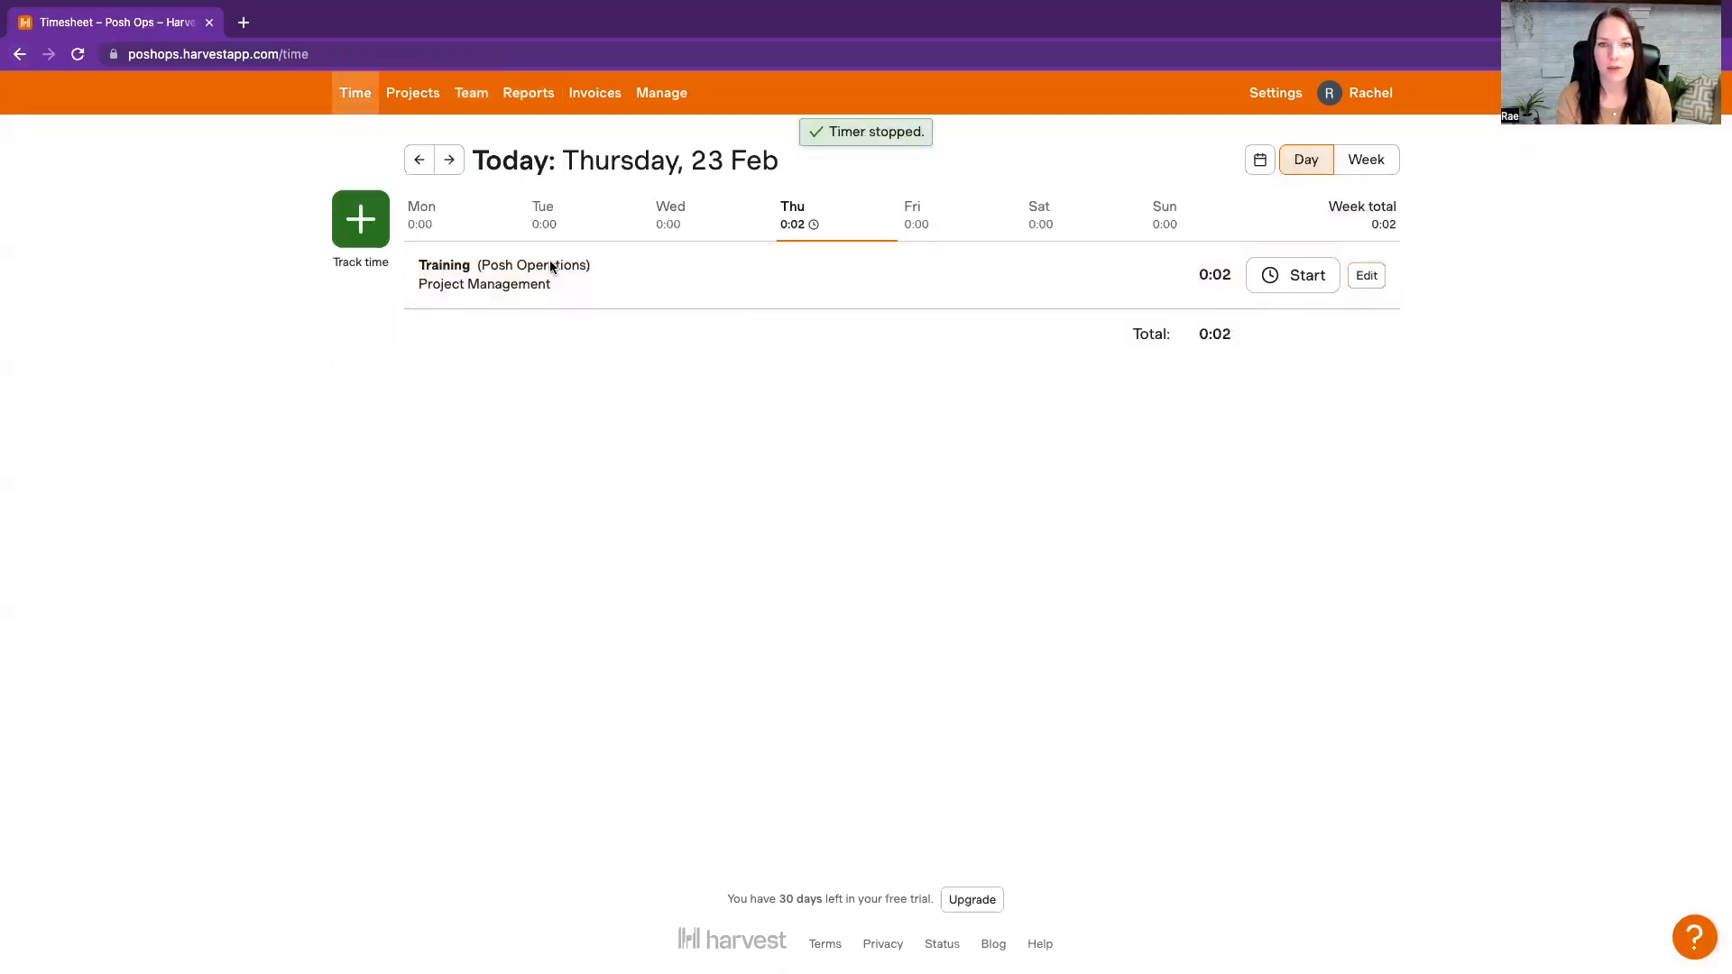
left_click(361, 219)
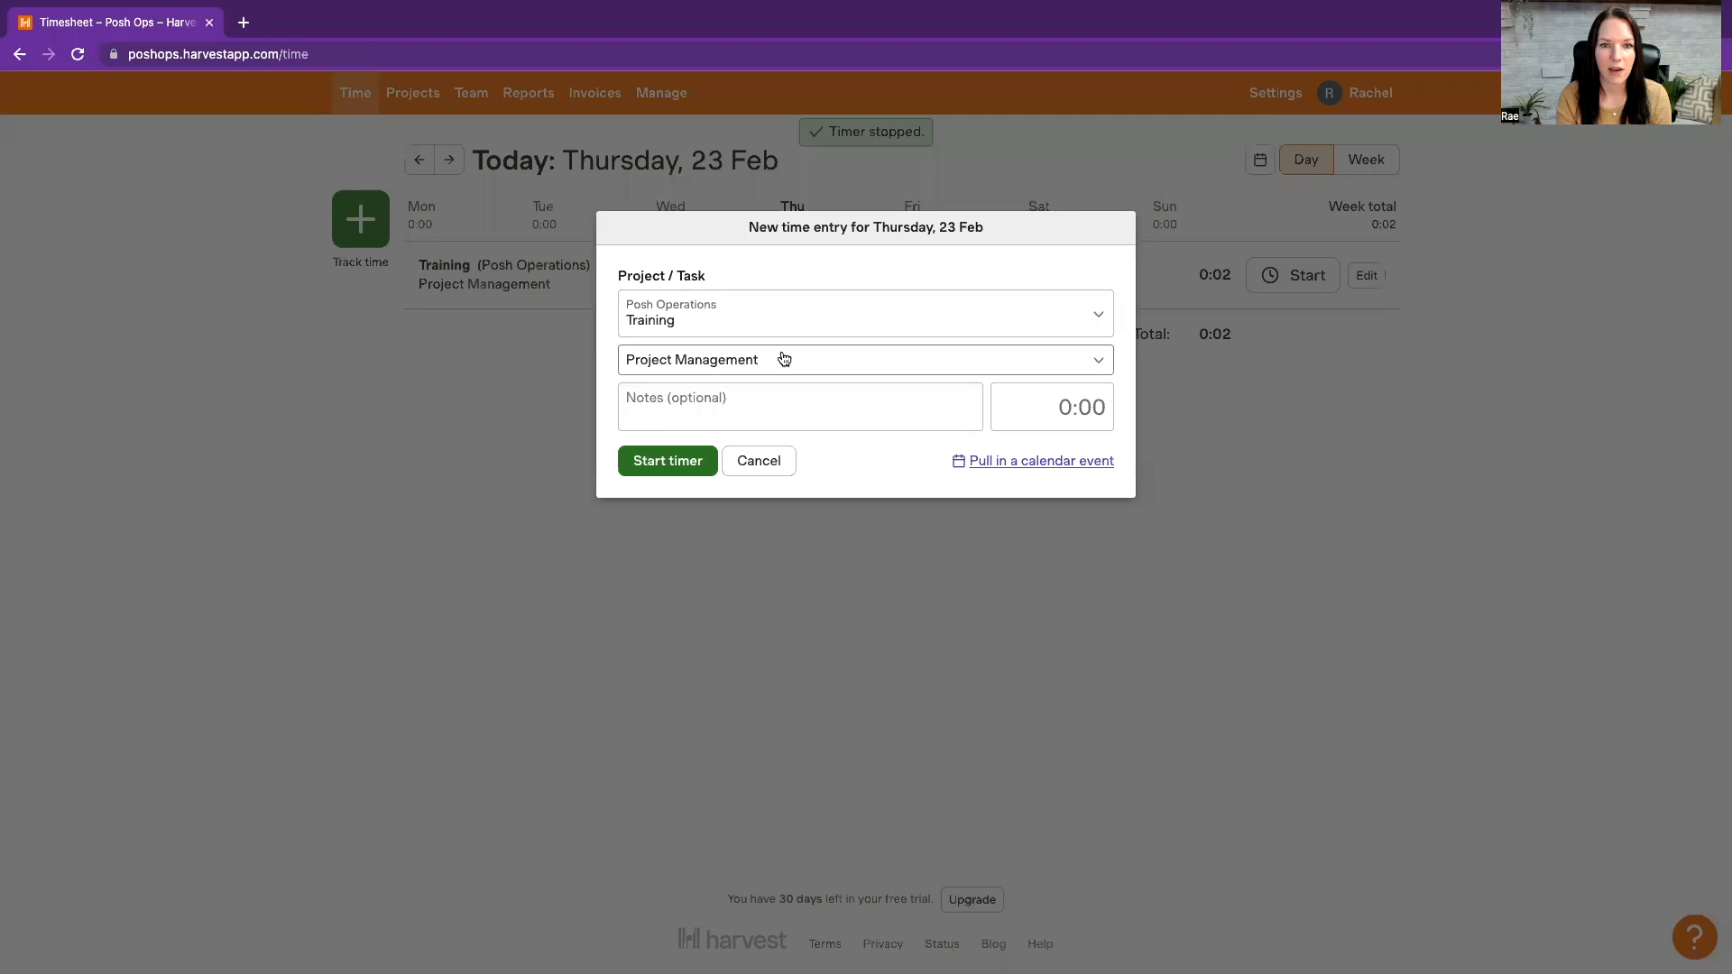
left_click(784, 359)
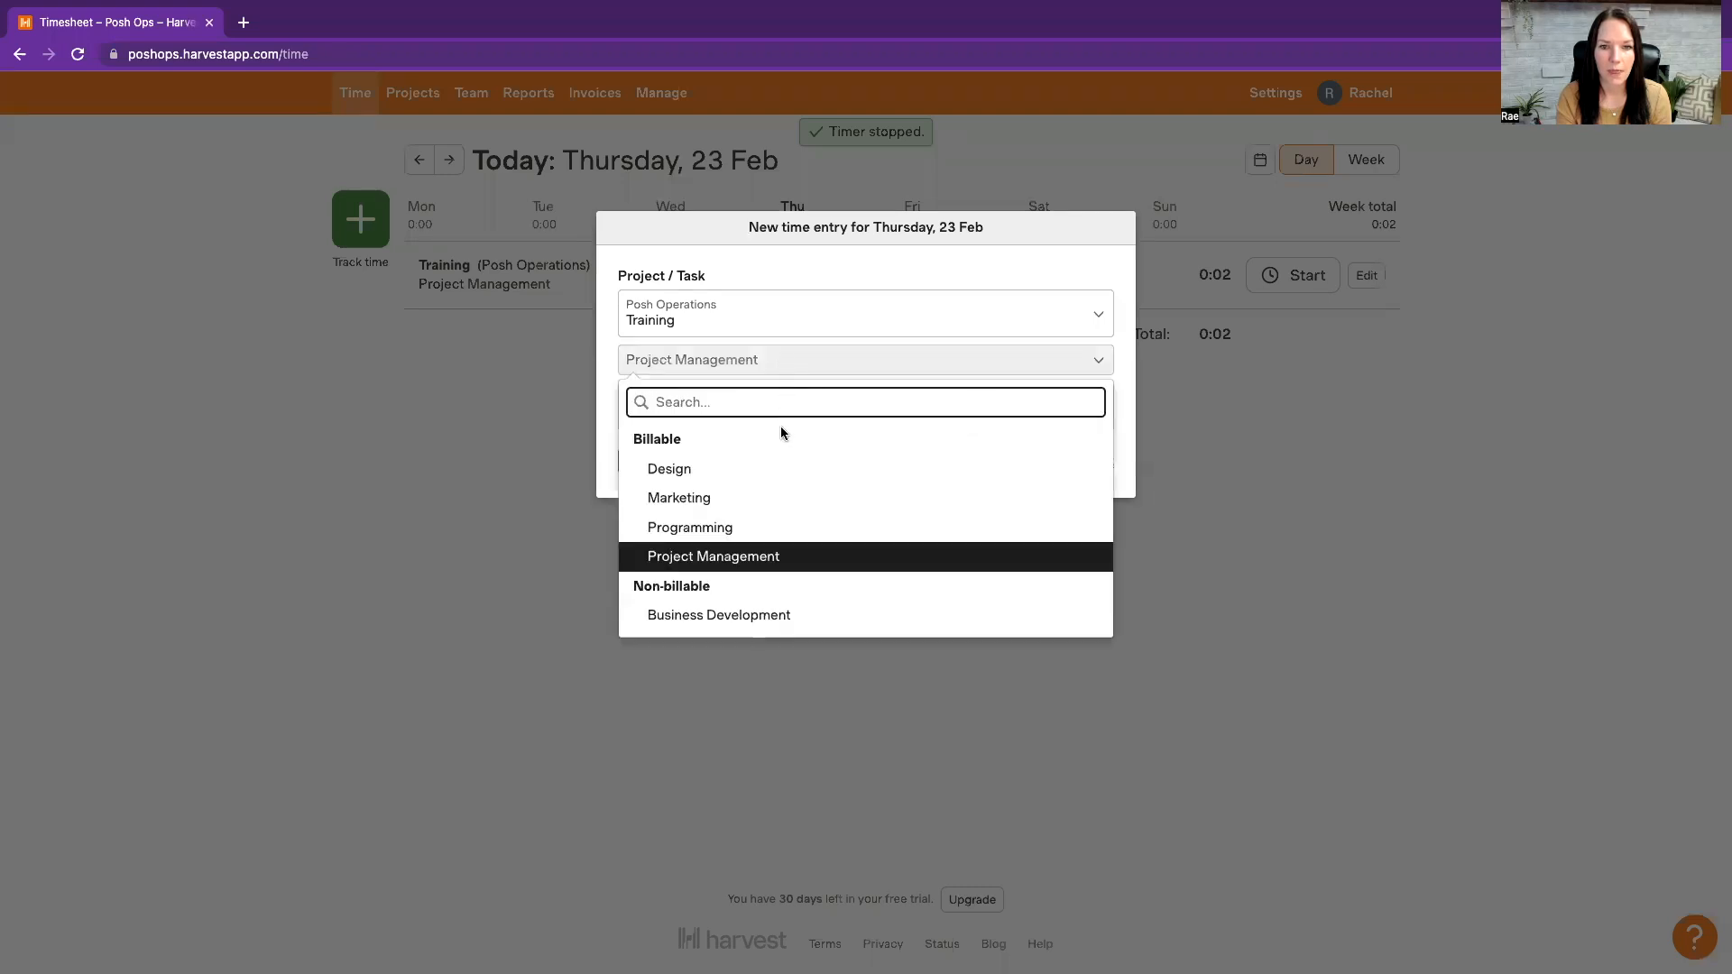
left_click(755, 317)
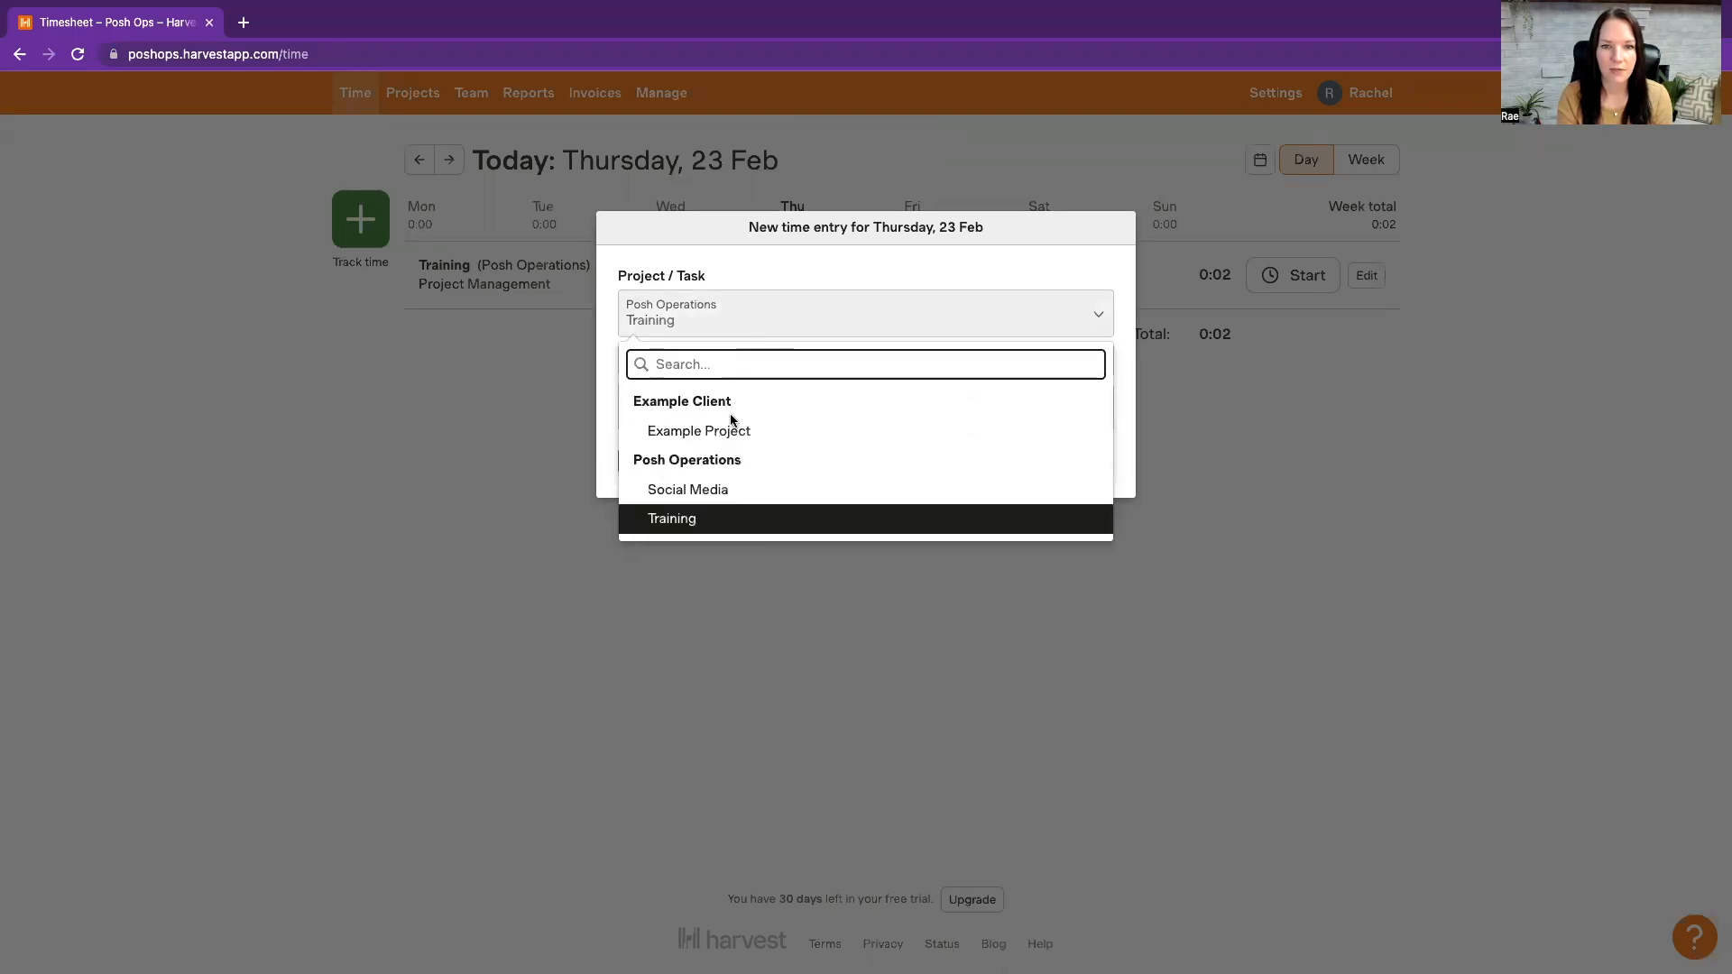
left_click(710, 490)
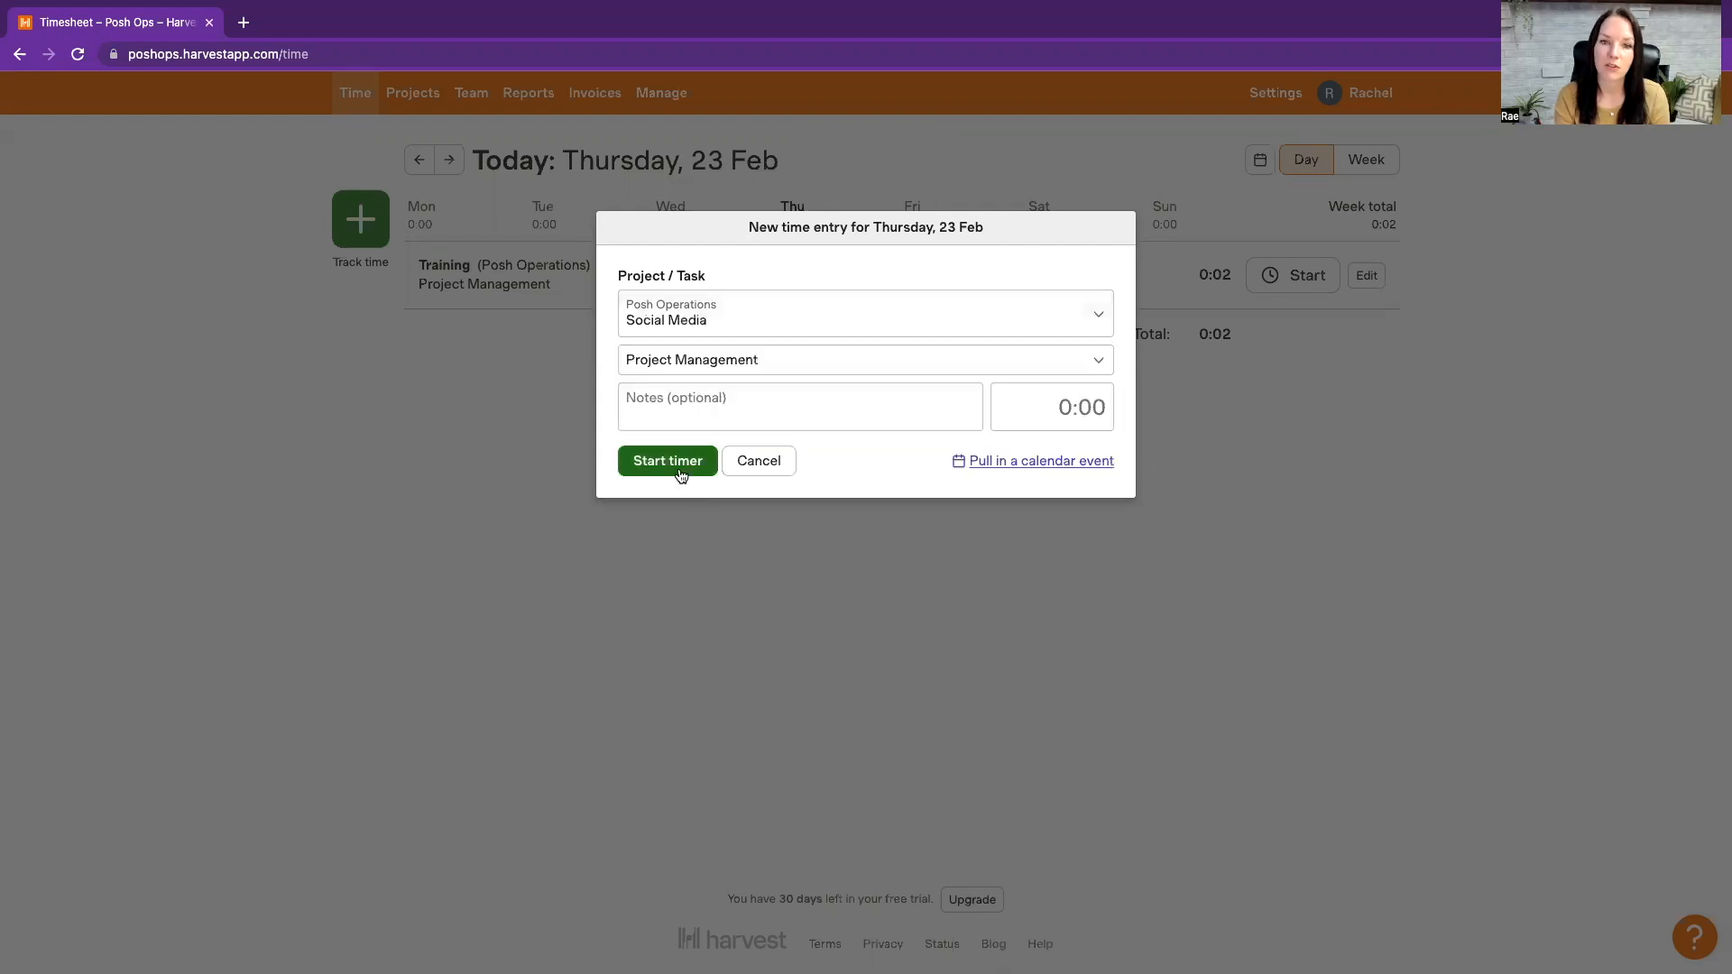
left_click(679, 467)
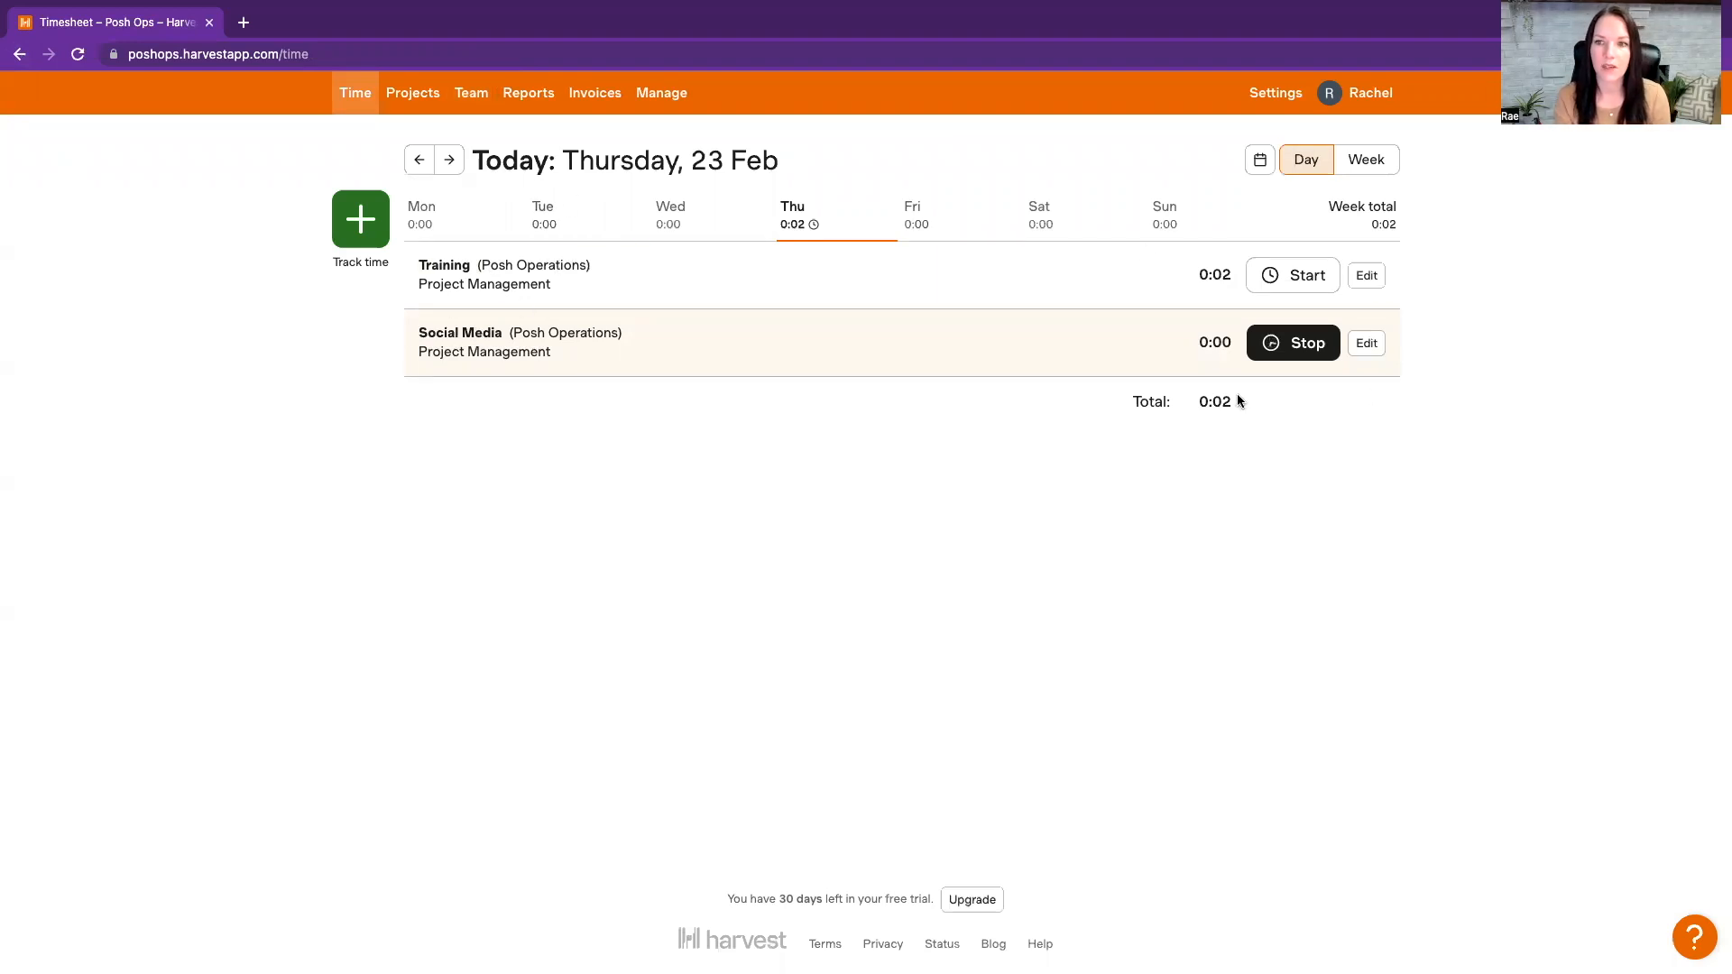
View the time report for the current week, semimonth and month, and check the other available report periods
left_click(538, 99)
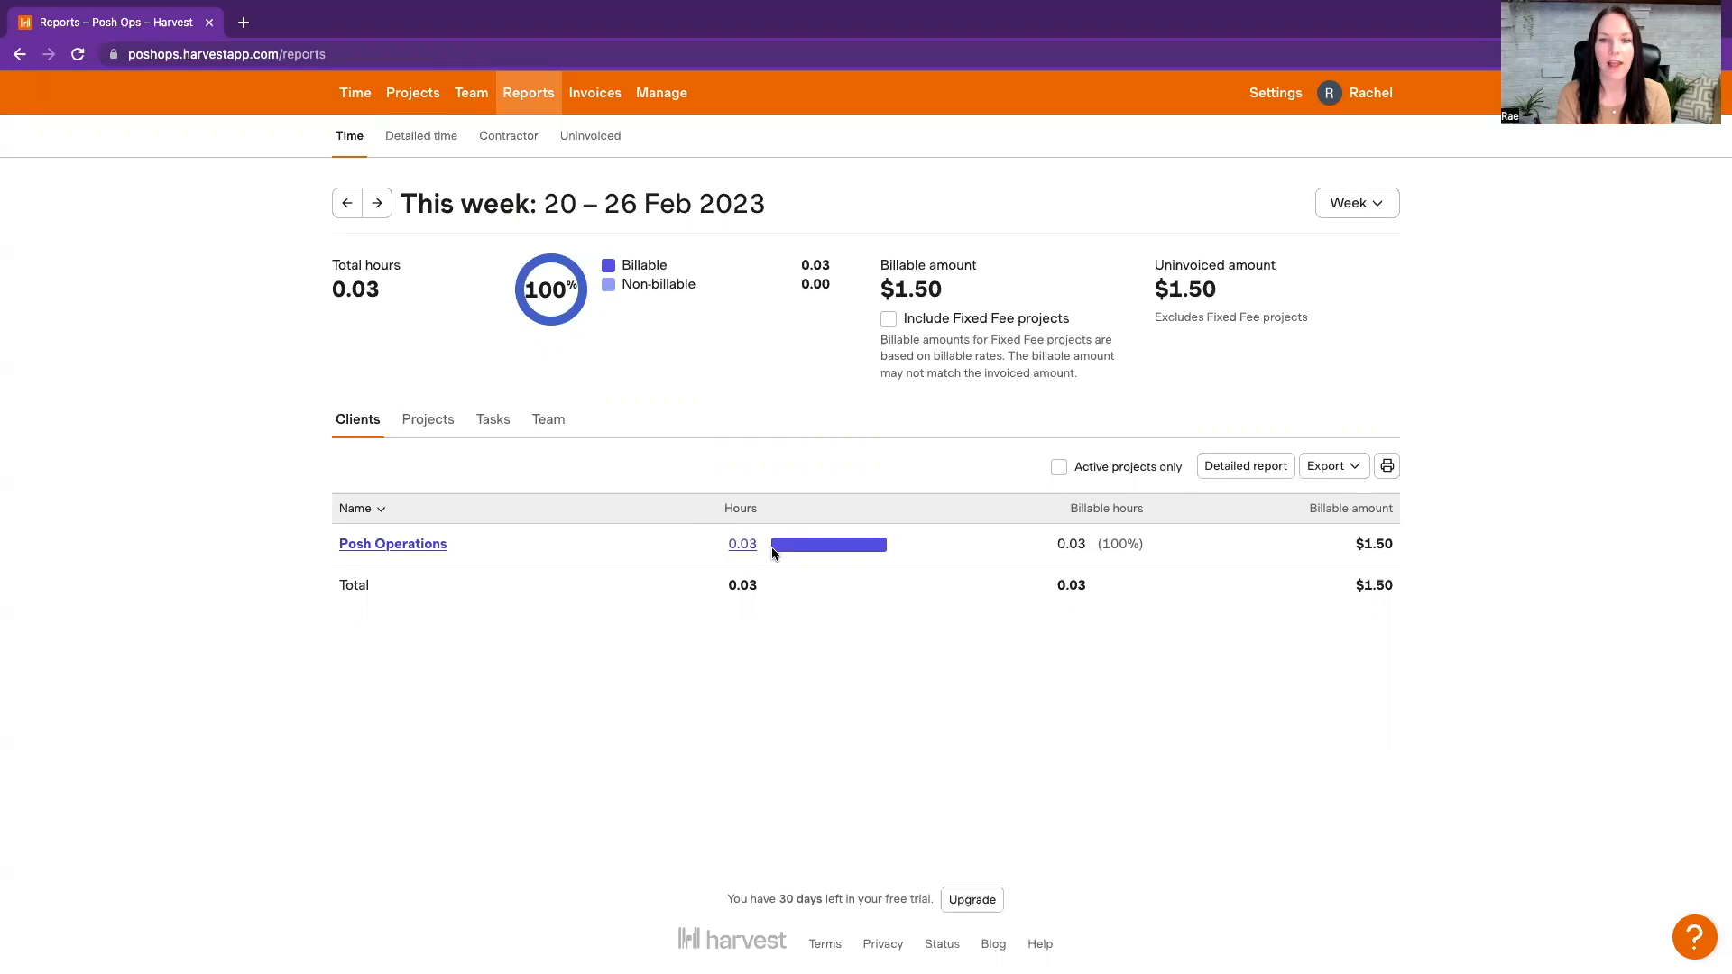
left_click(1361, 213)
left_click(1362, 285)
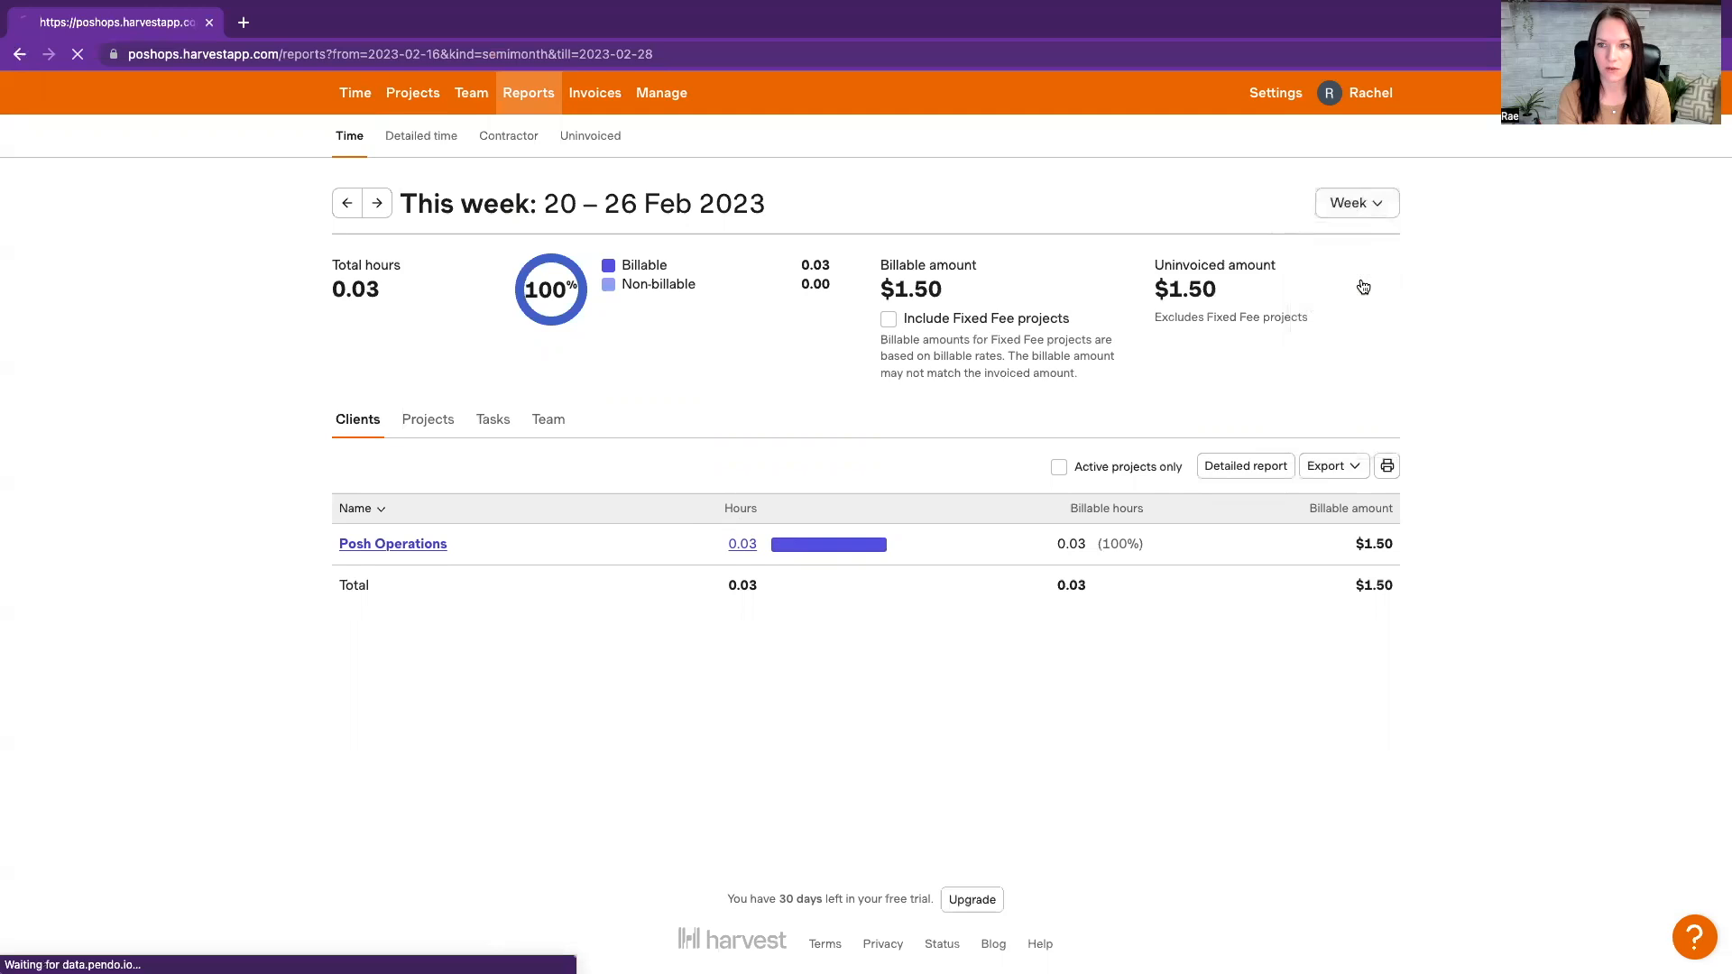
left_click(1362, 210)
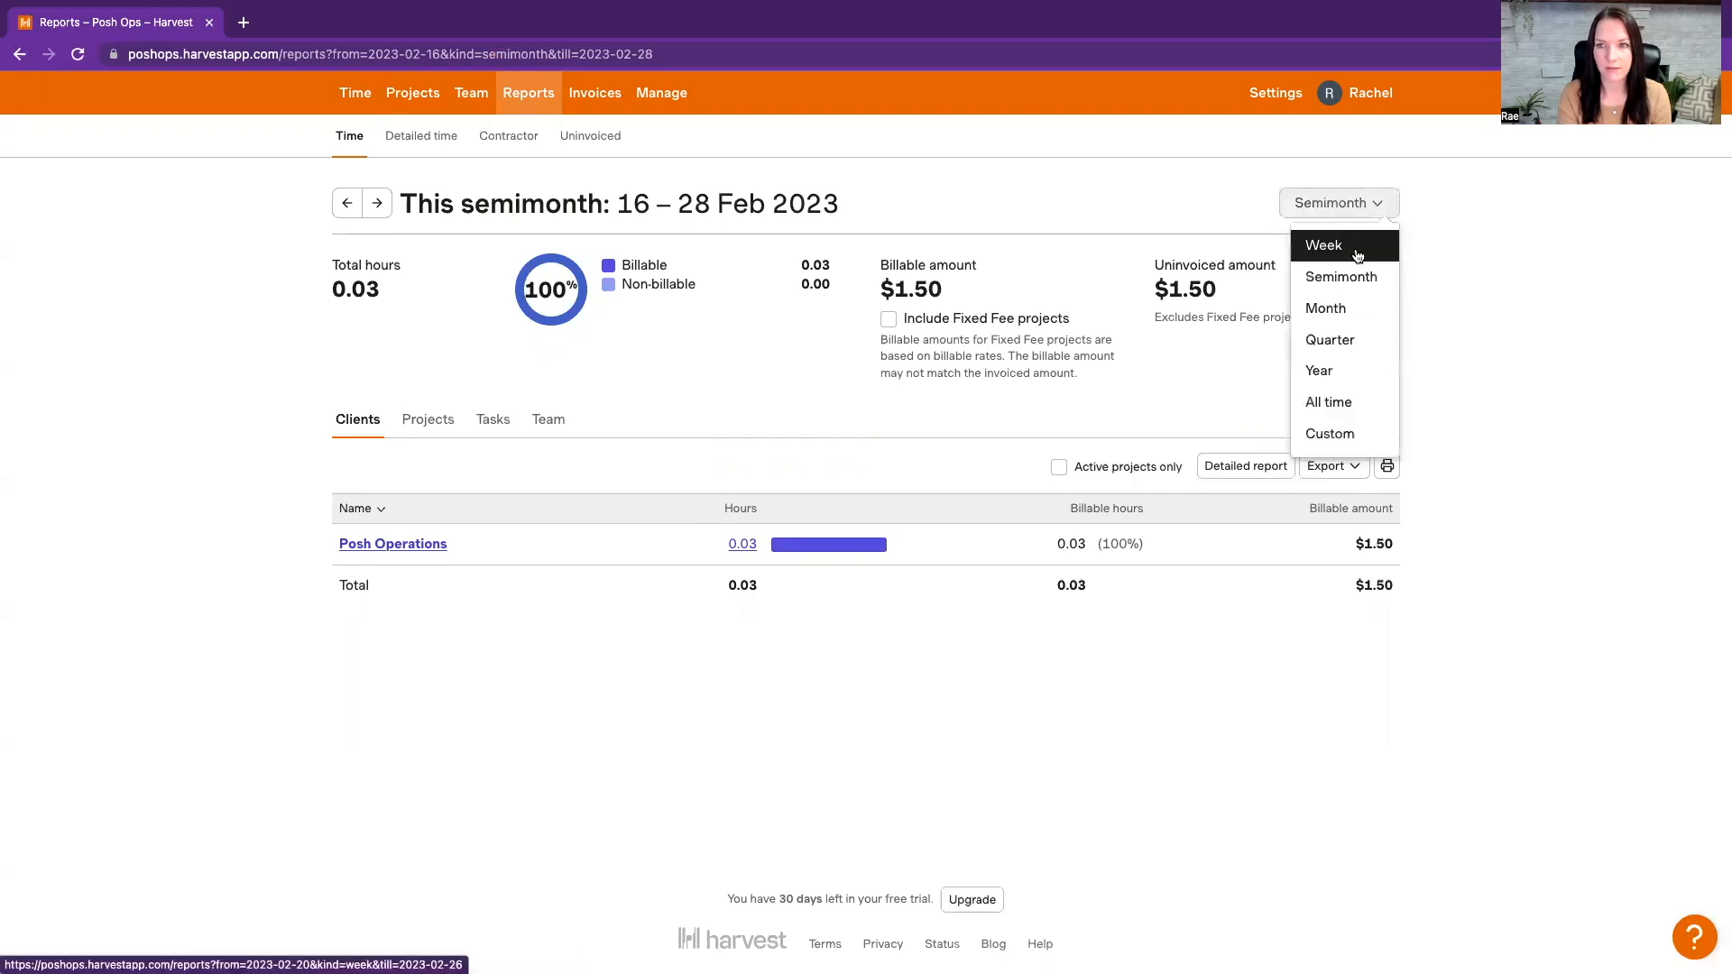
left_click(1360, 300)
left_click(1346, 210)
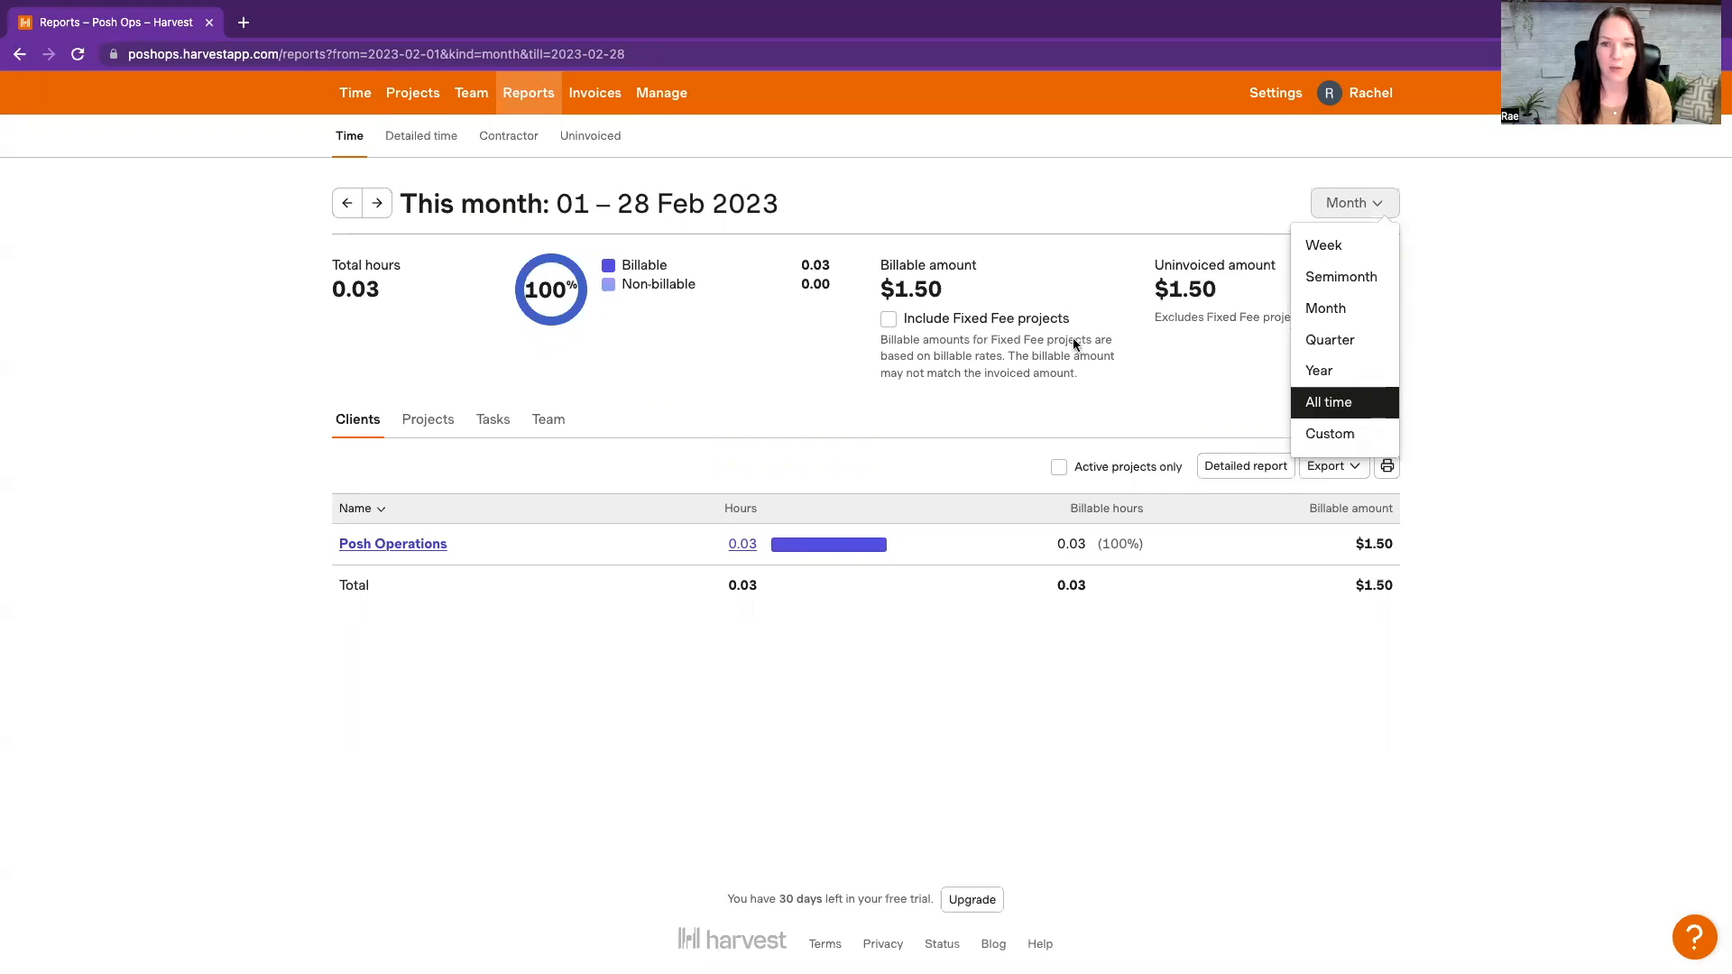
left_click(948, 420)
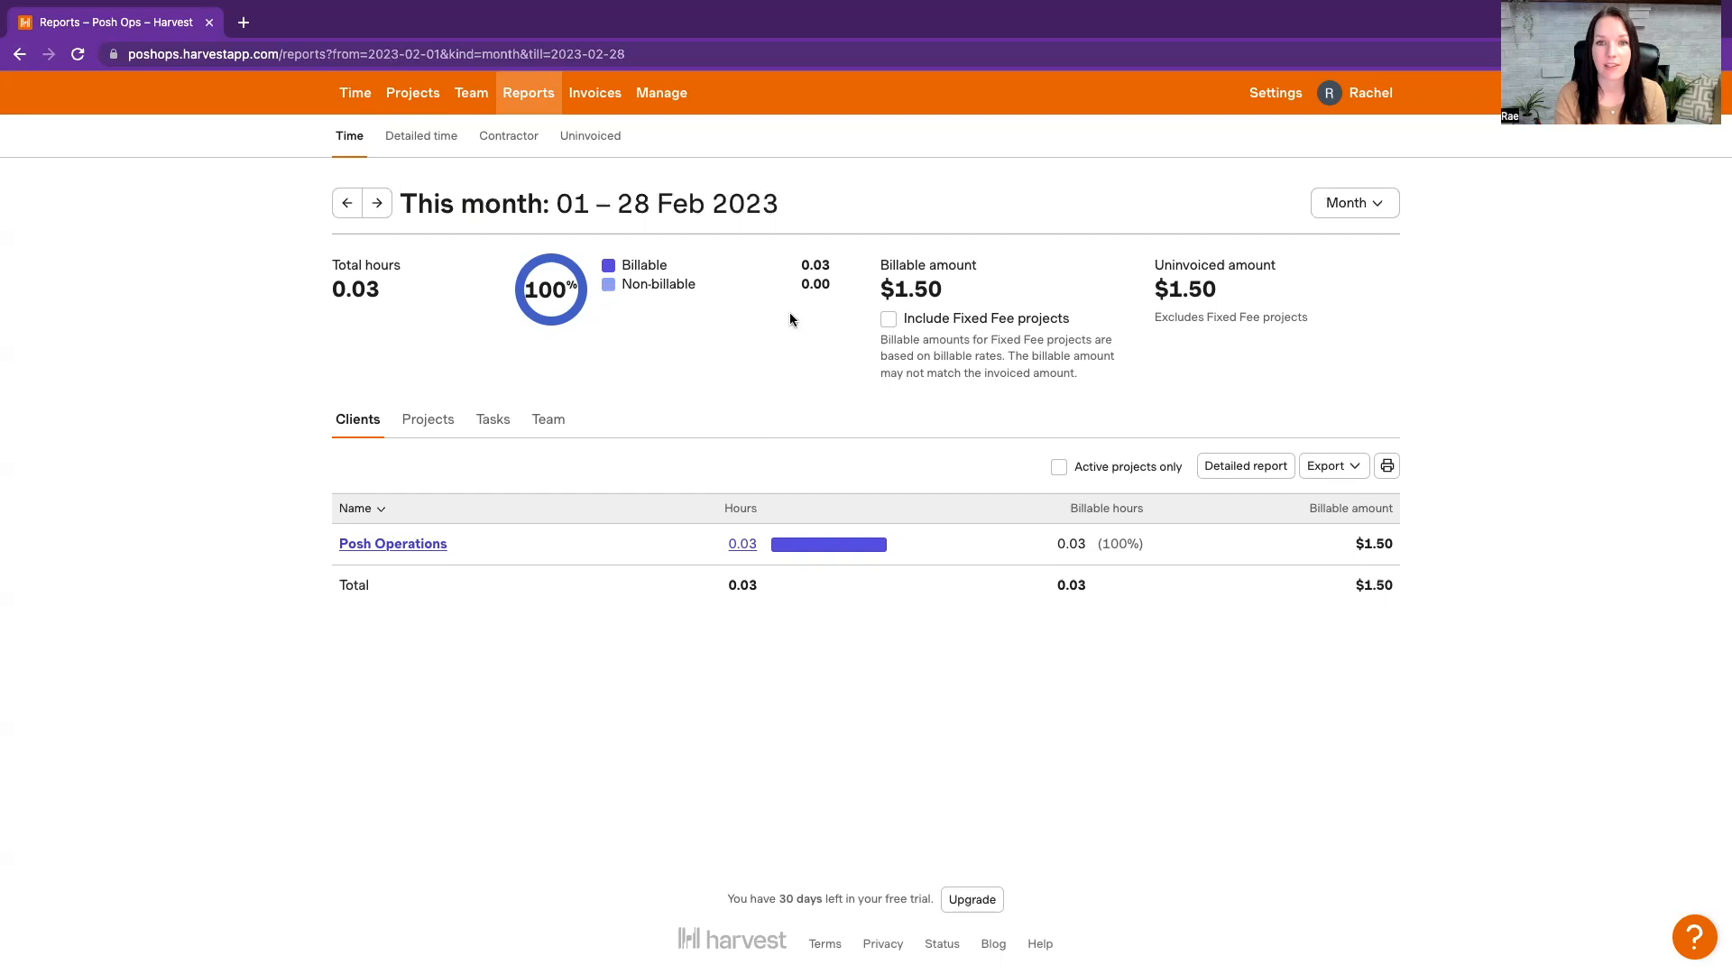
Examine the monthly report's billable hours, its breakdowns by project, task, team and client, and the uninvoiced amount
left_click_drag(797, 265, 836, 263)
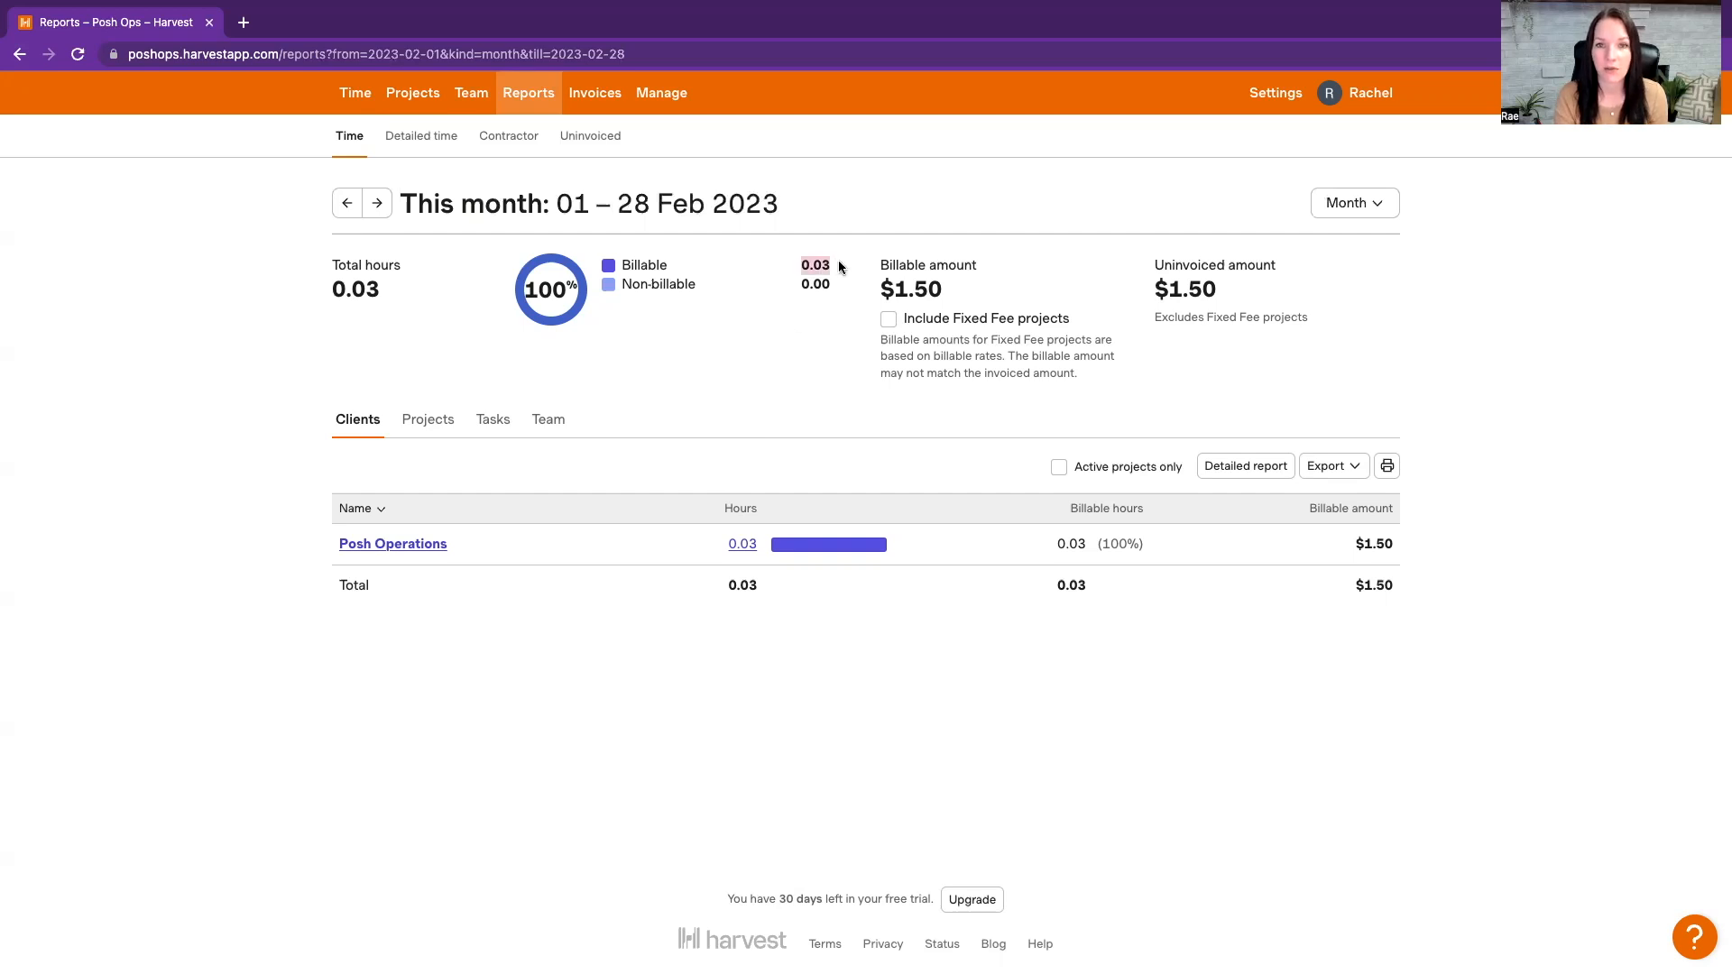
left_click(711, 544)
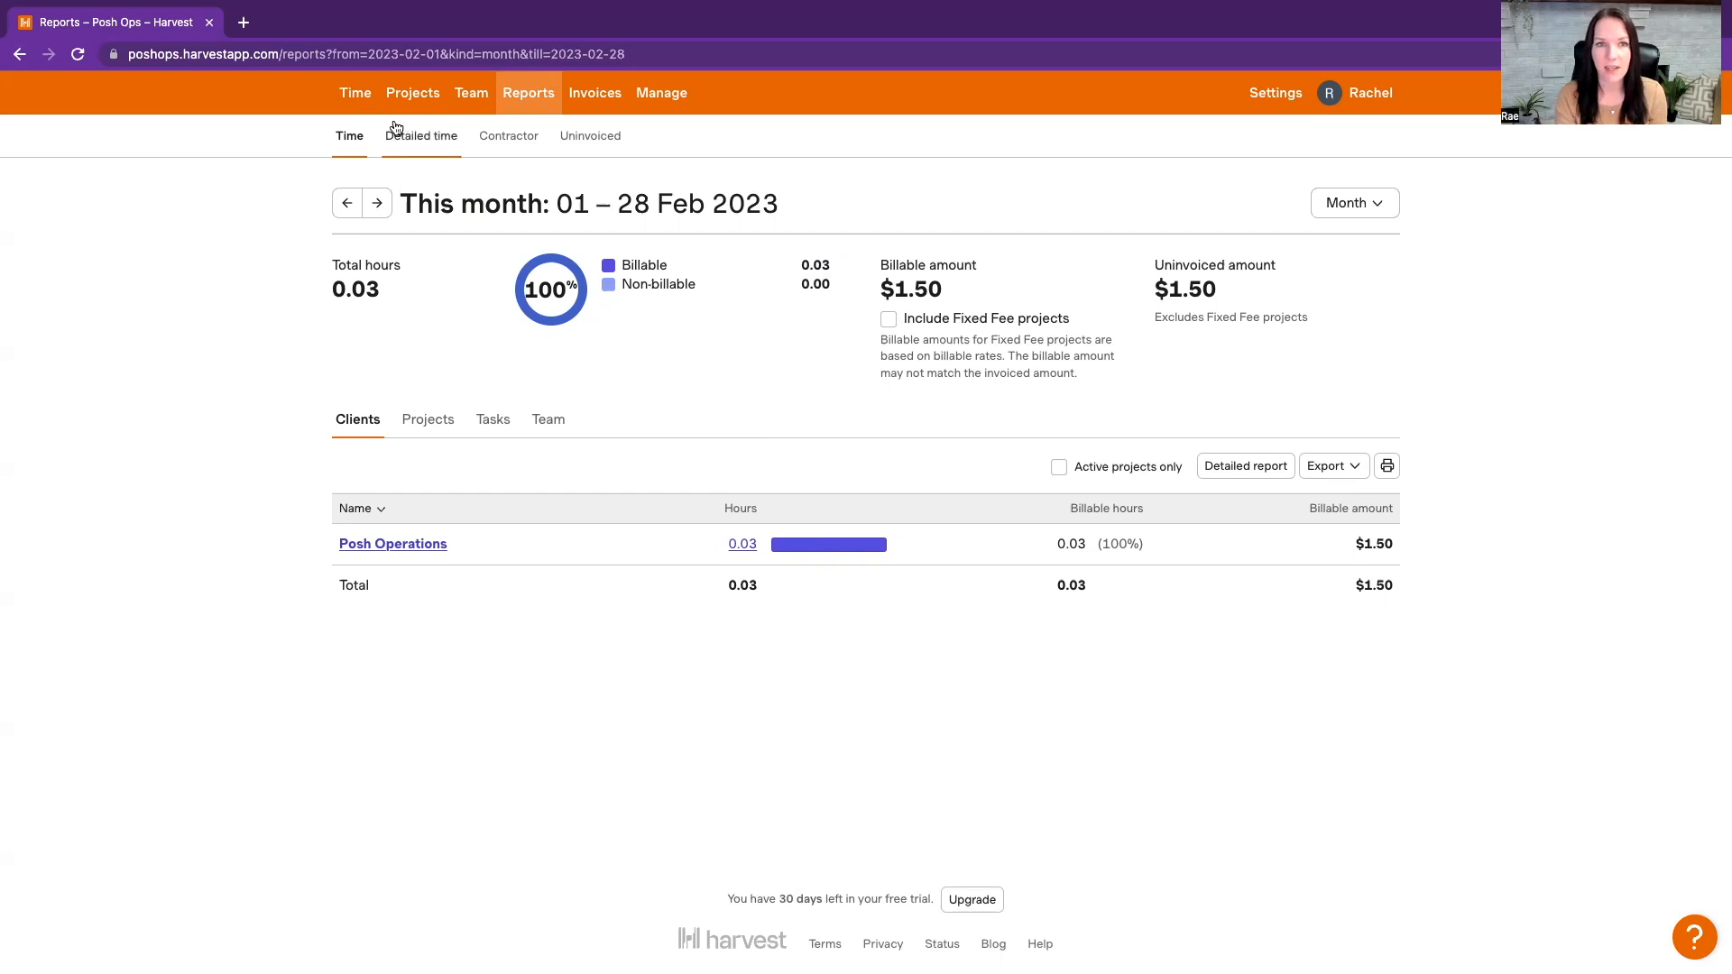
left_click(427, 422)
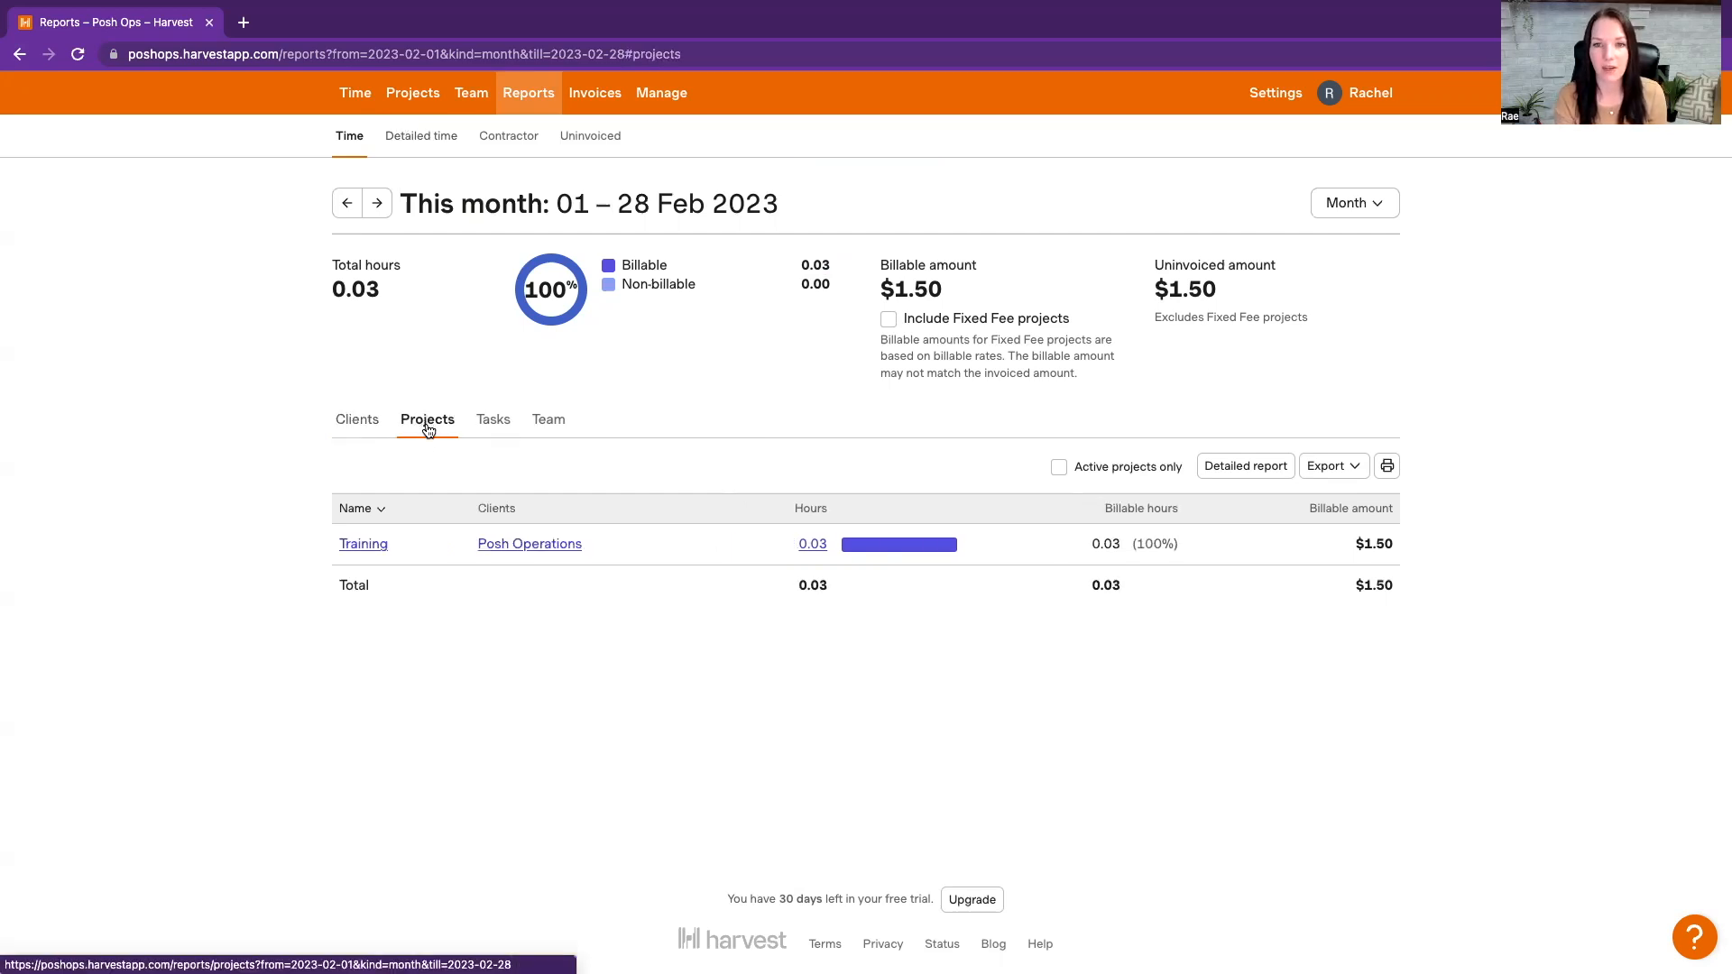
left_click(492, 426)
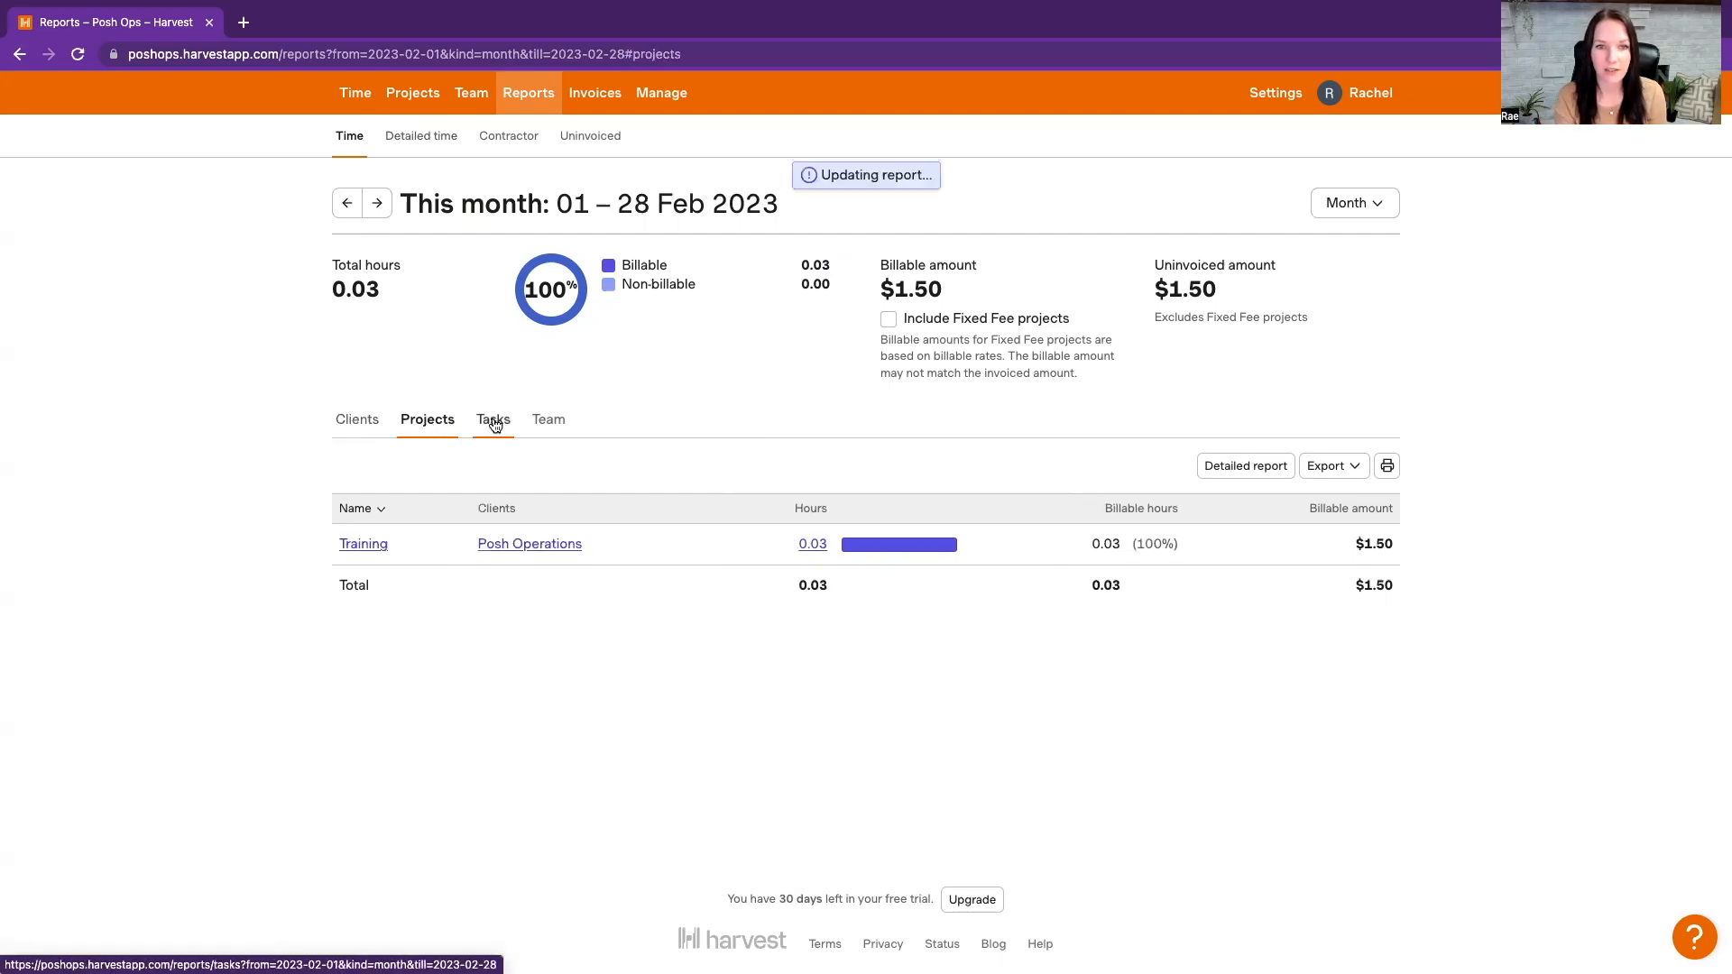
left_click(550, 433)
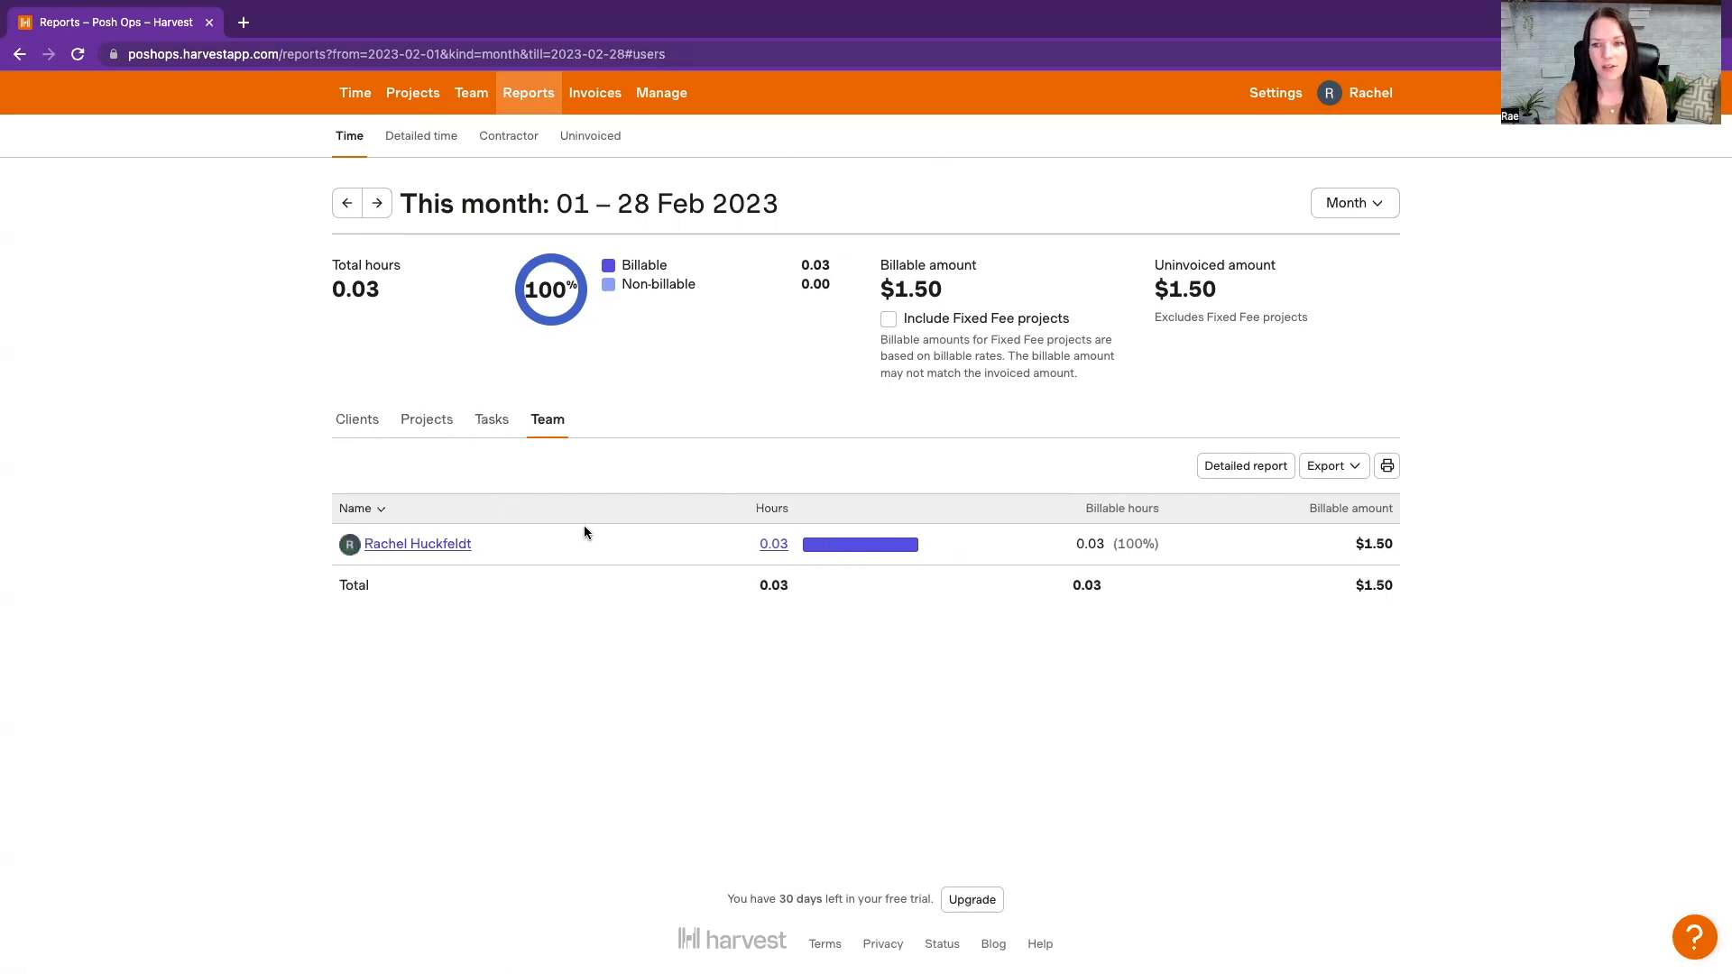
left_click(361, 435)
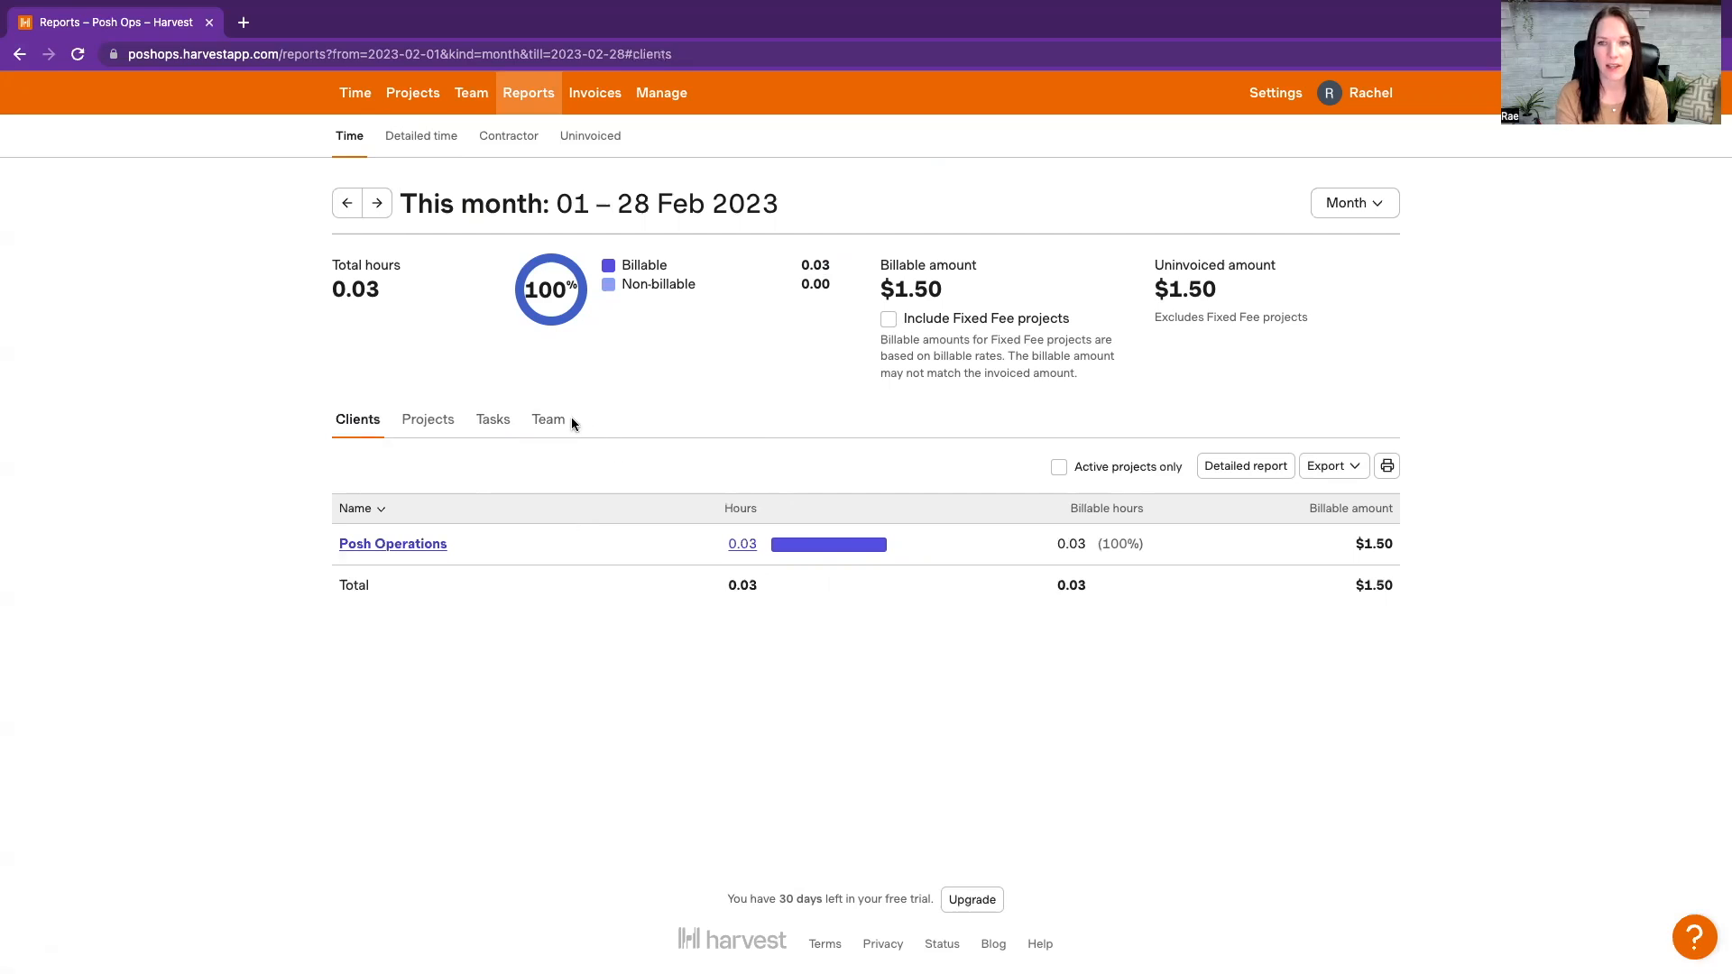
left_click_drag(1151, 290, 1276, 287)
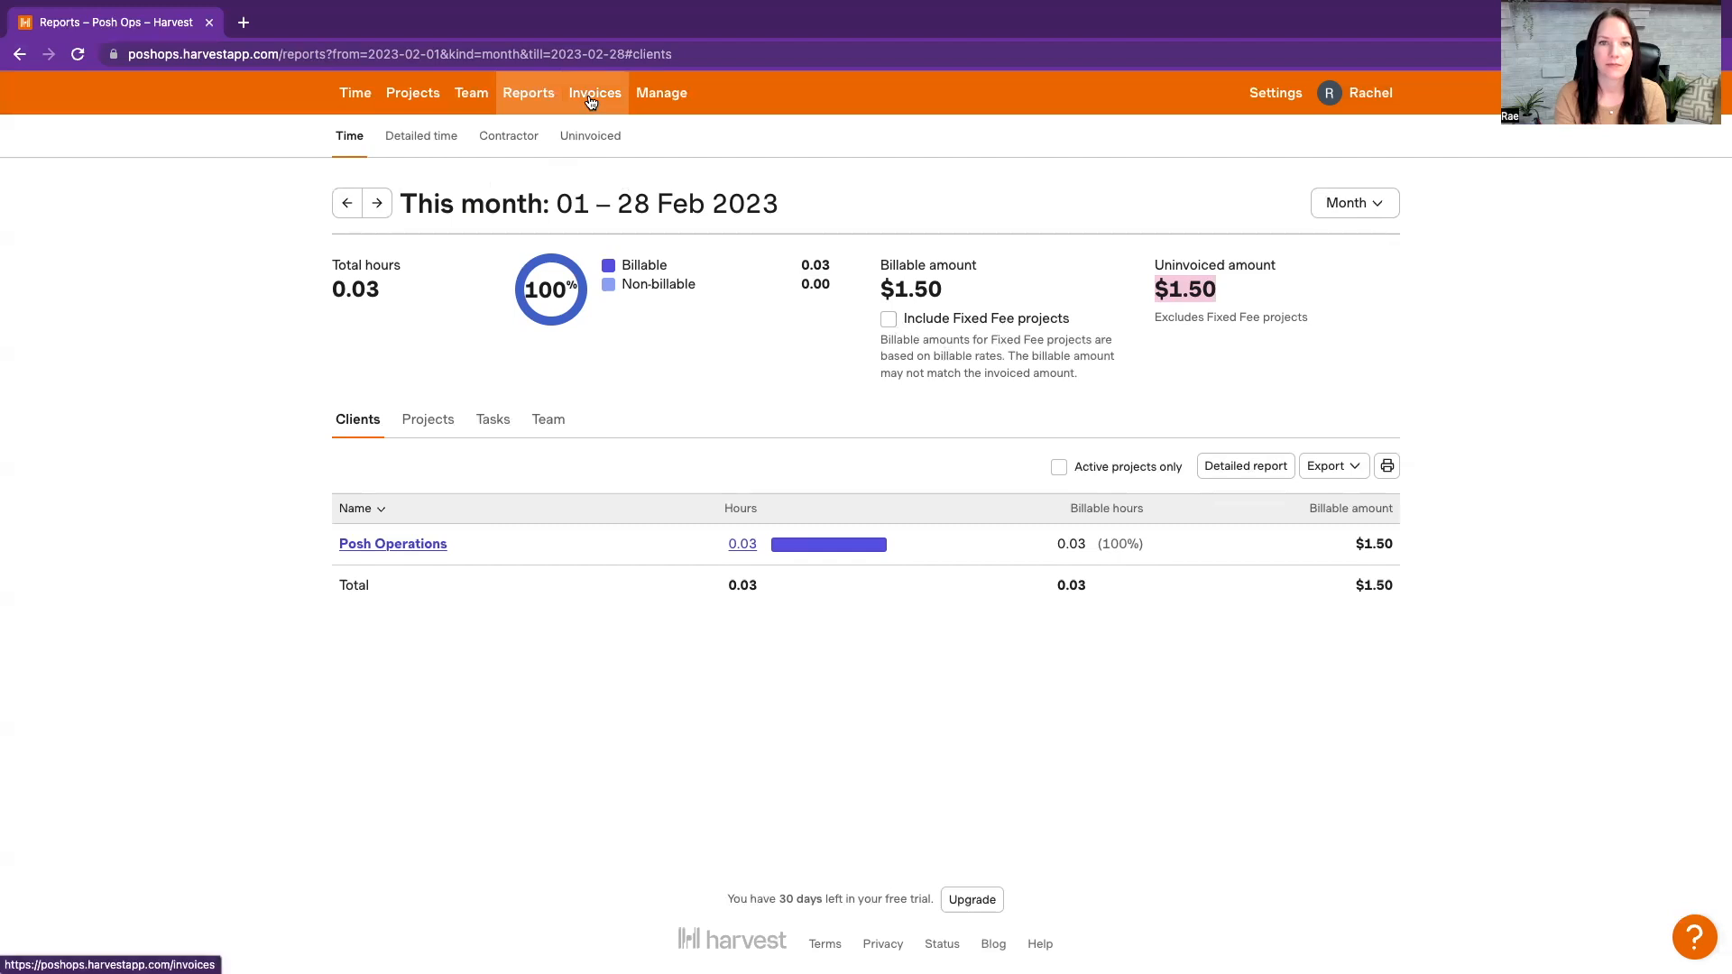
Stop the running Social Media timer on today's timesheet
left_click(365, 102)
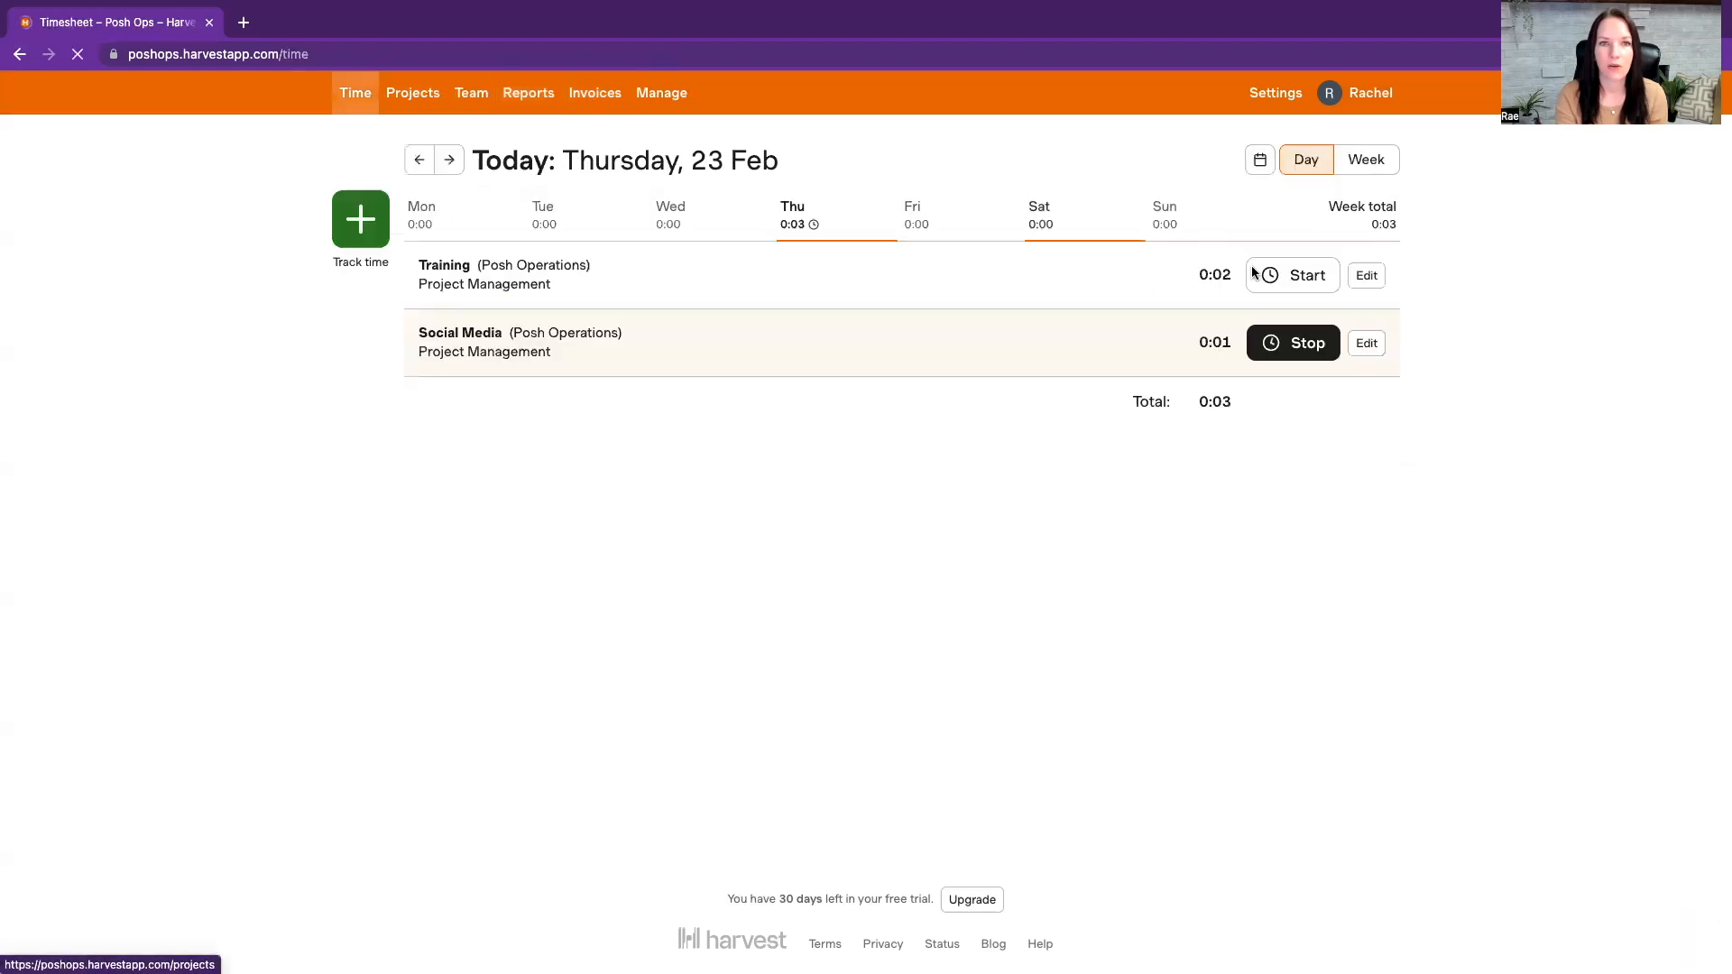
left_click(1292, 344)
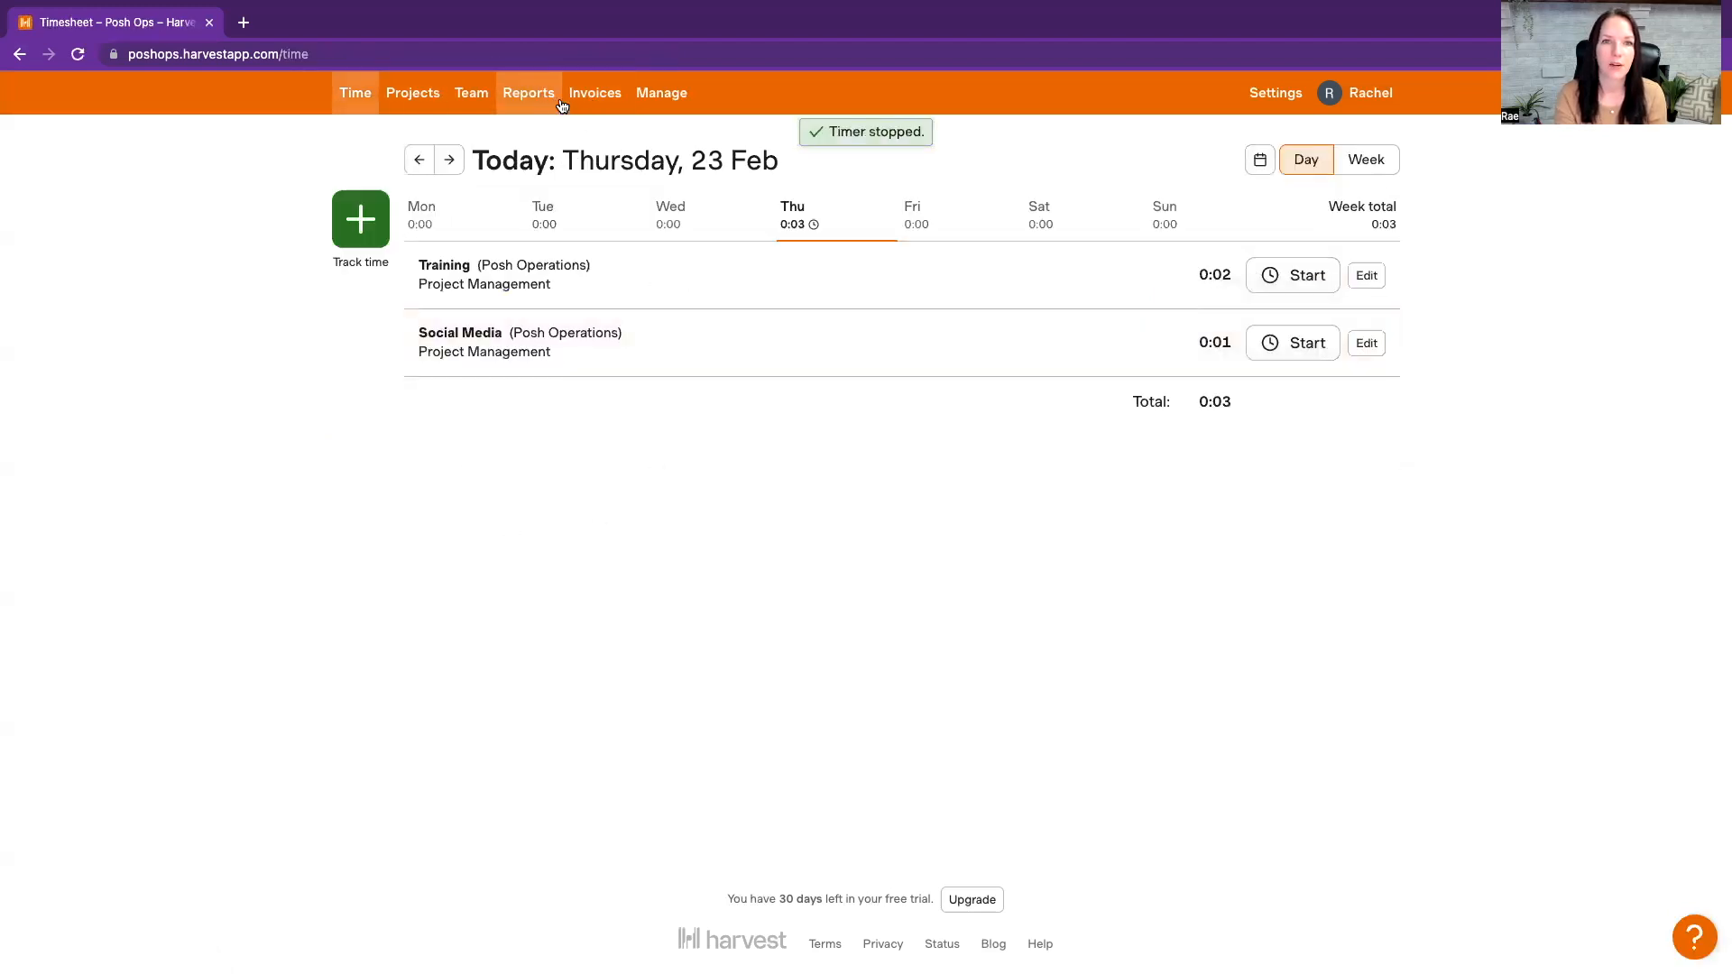
Start a new invoice for client Posh Operations based on tracked time or fixed fees and proceed to choosing its projects
left_click(594, 93)
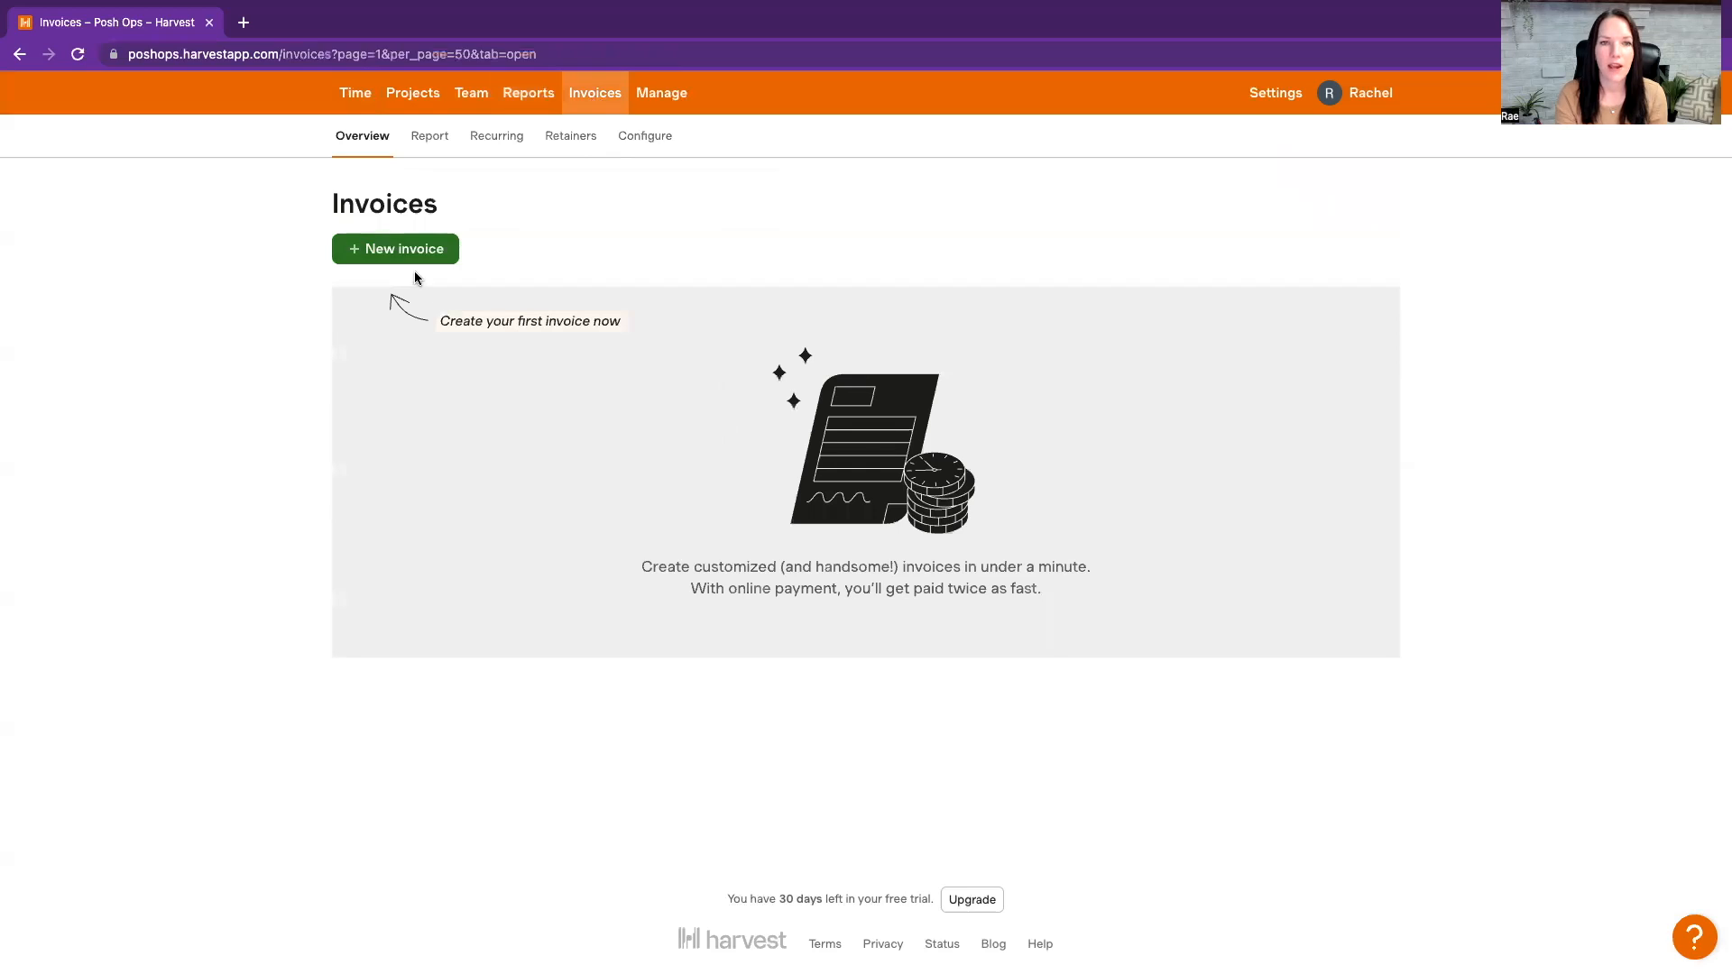
left_click(417, 248)
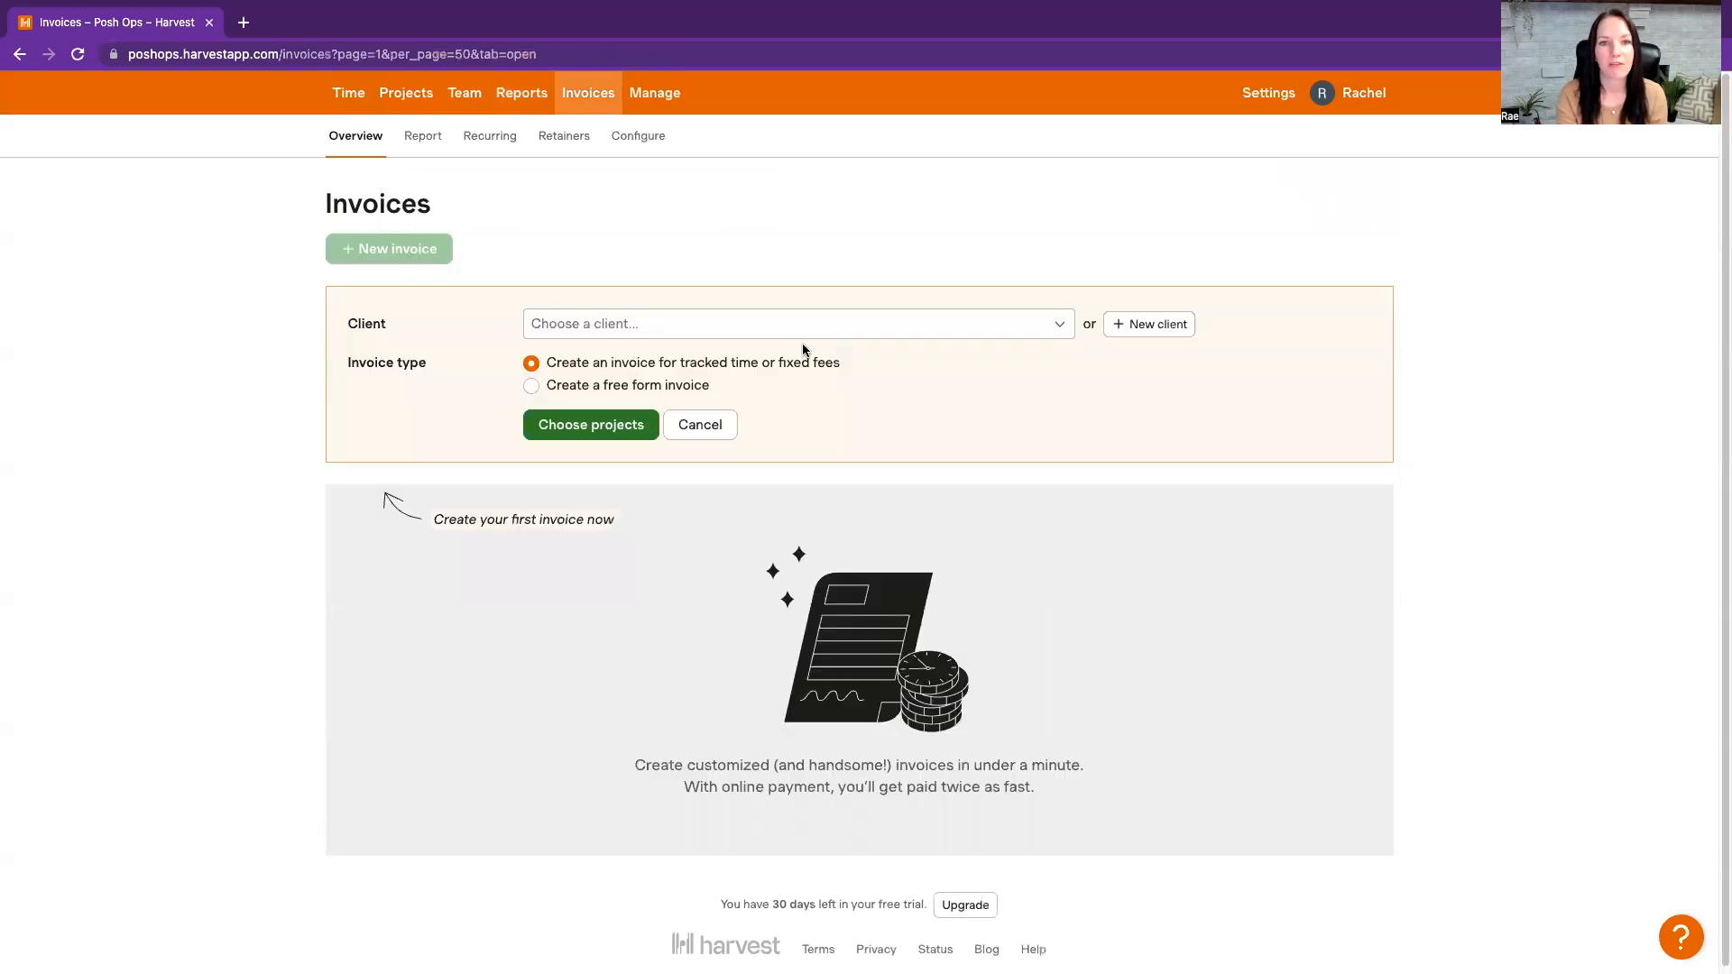
left_click(843, 326)
left_click(838, 434)
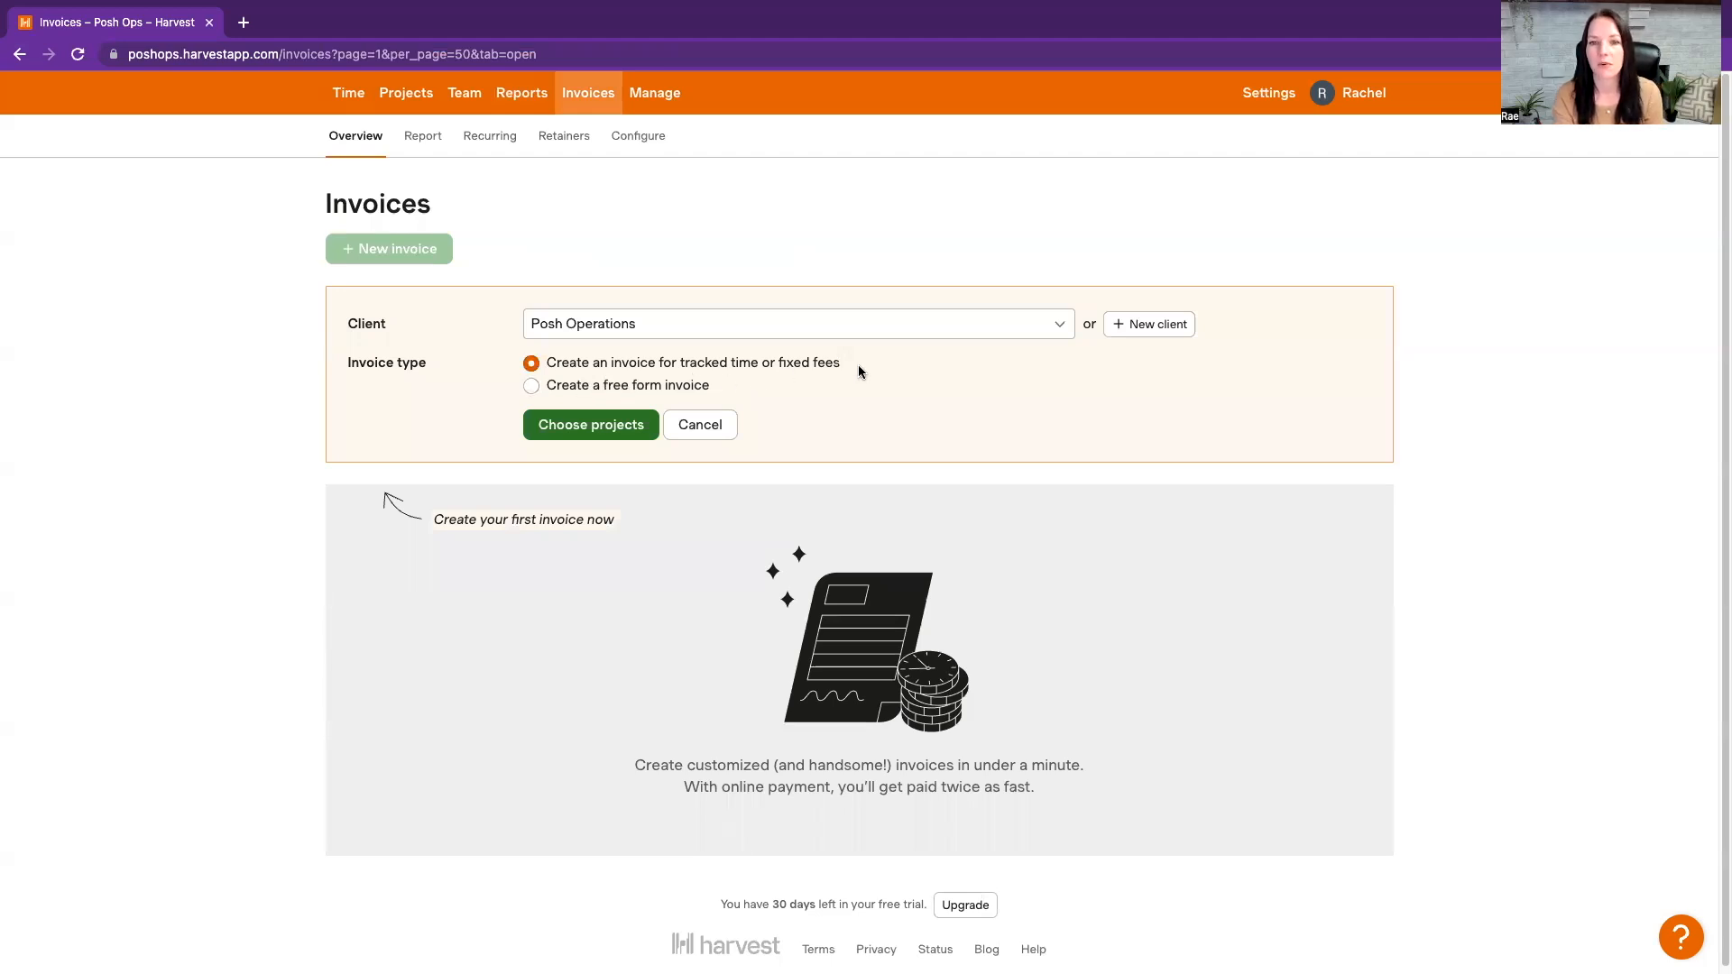
left_click(617, 431)
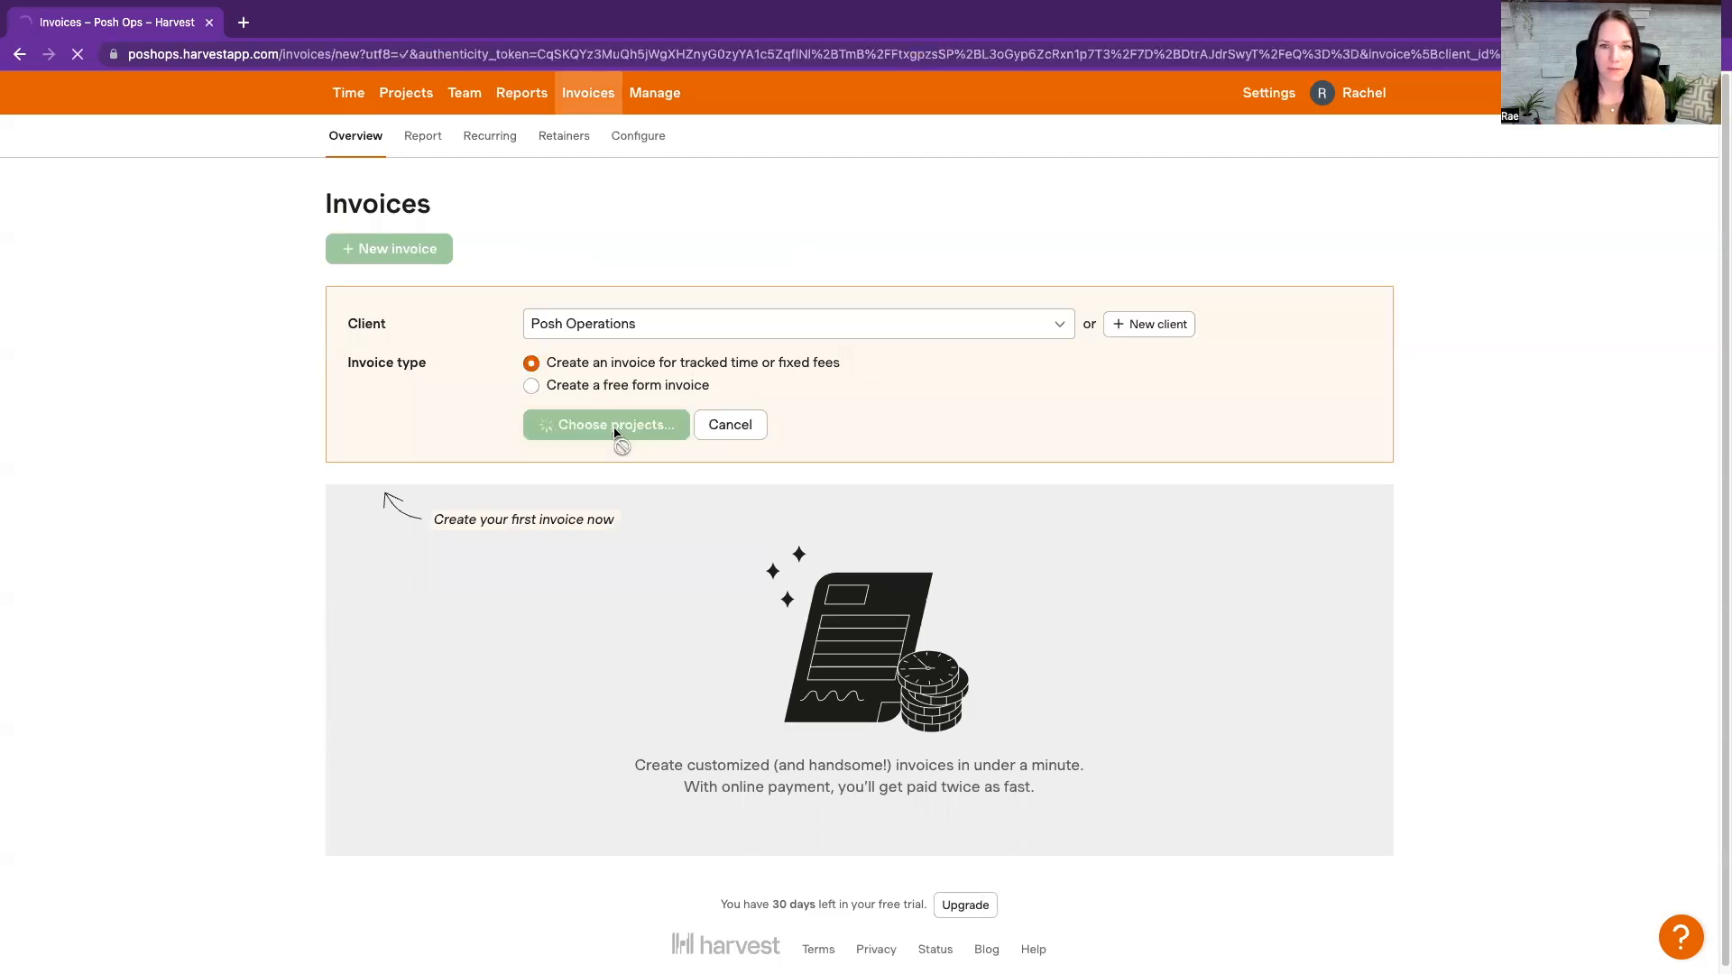
Set up a single invoice for the Training project with all uninvoiced billable hours combined by task, and proceed to reviewing it
scroll(785, 607, "down", 1)
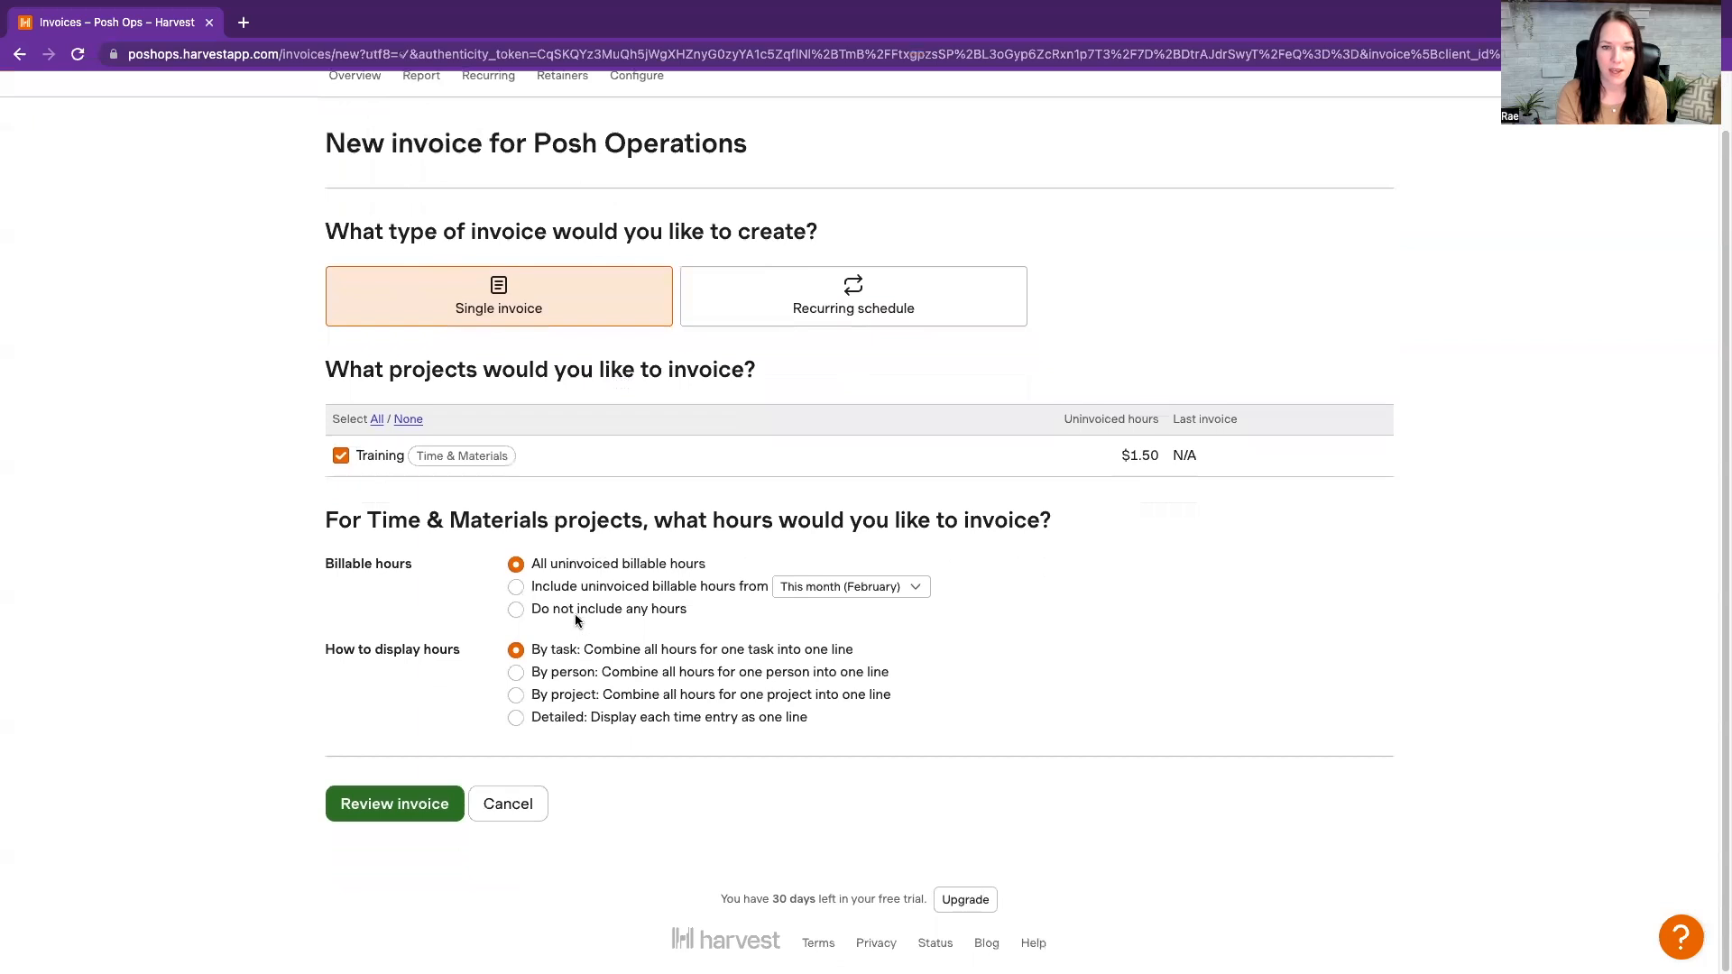
left_click_drag(536, 563, 705, 569)
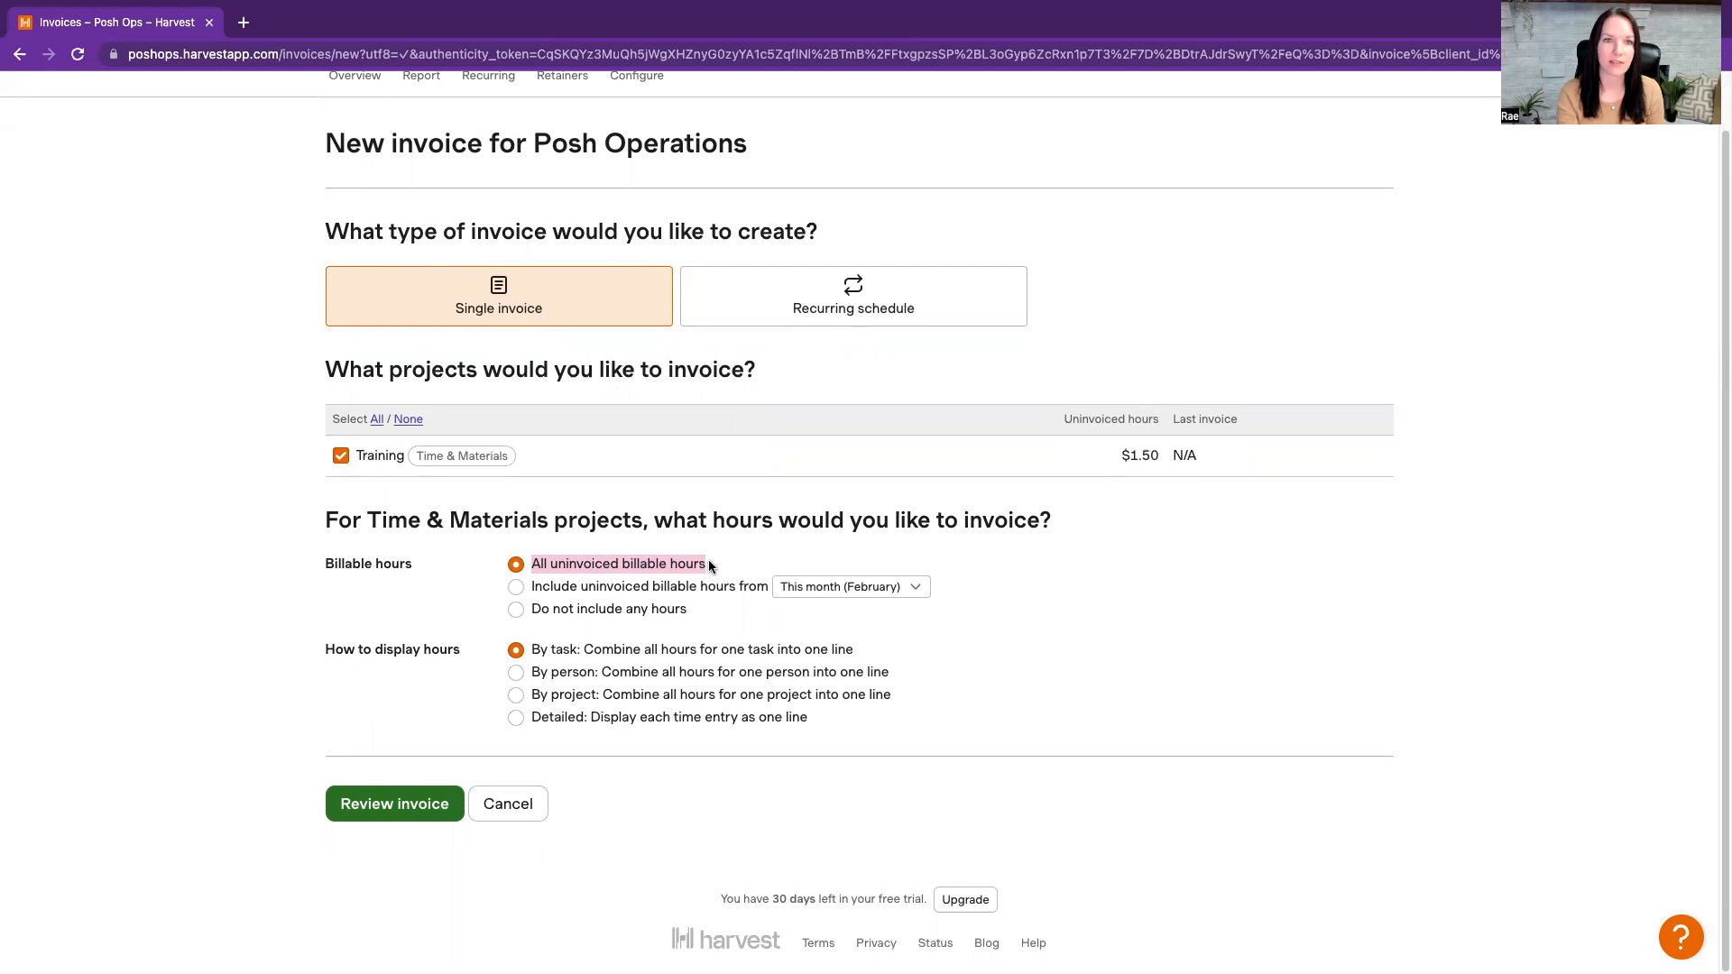
scroll(711, 564, "up", 1)
scroll(710, 561, "down", 1)
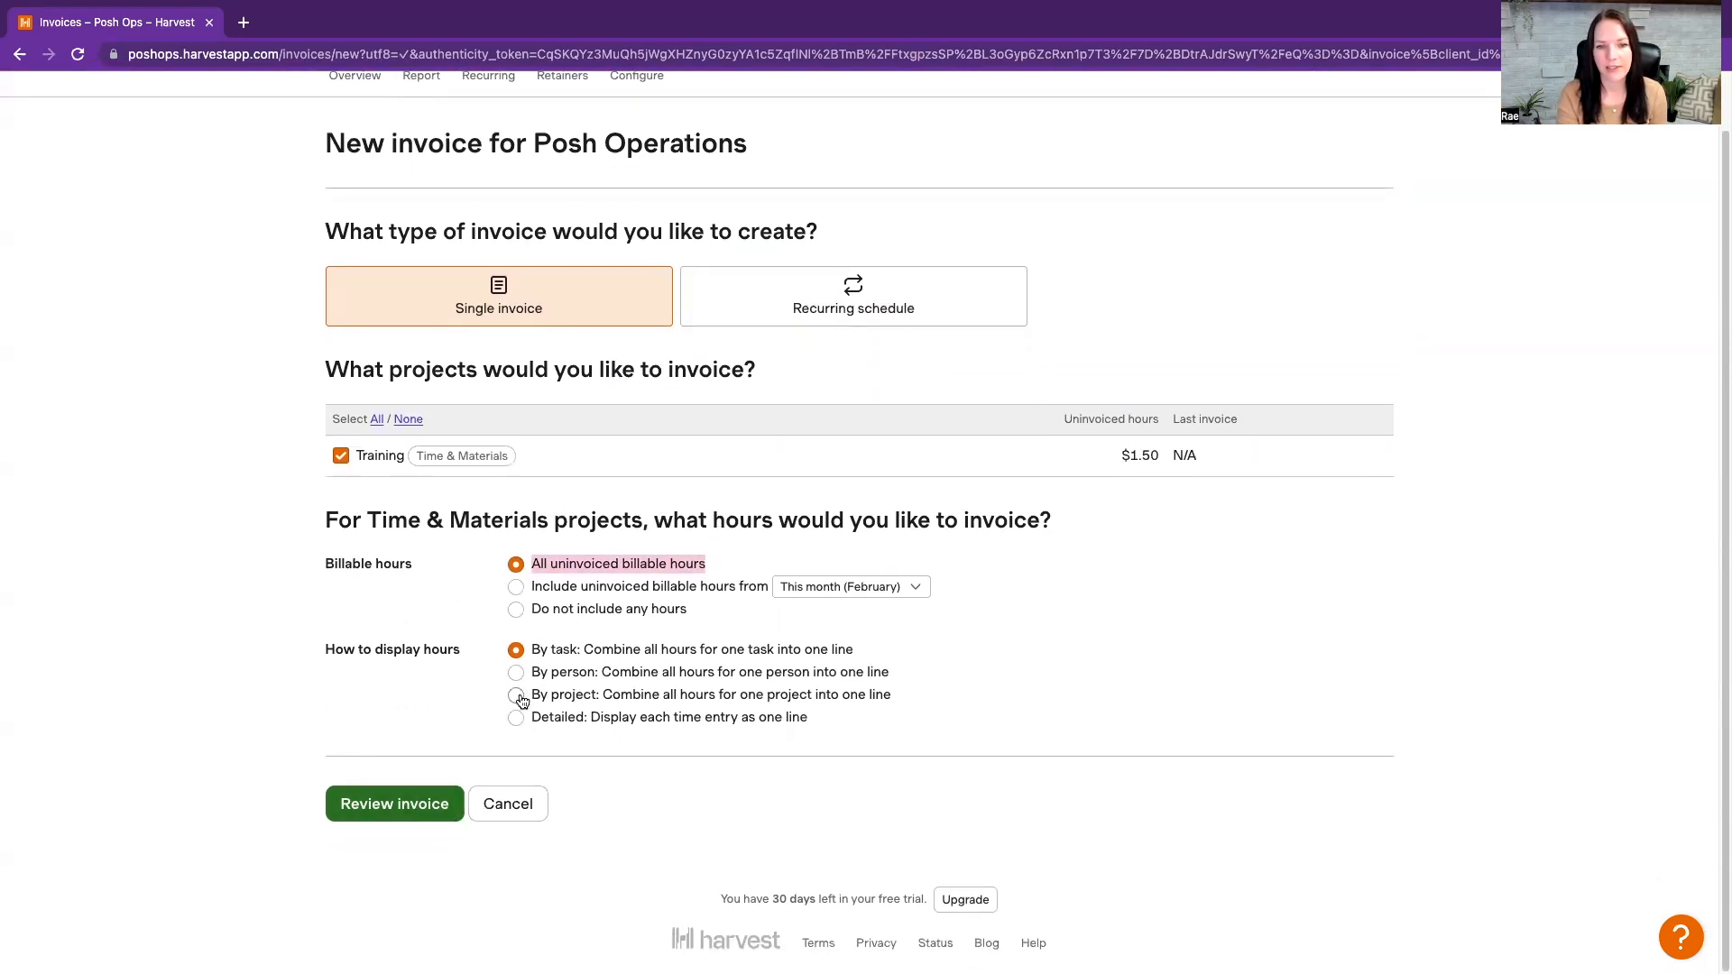
left_click(516, 696)
left_click(518, 651)
left_click(406, 803)
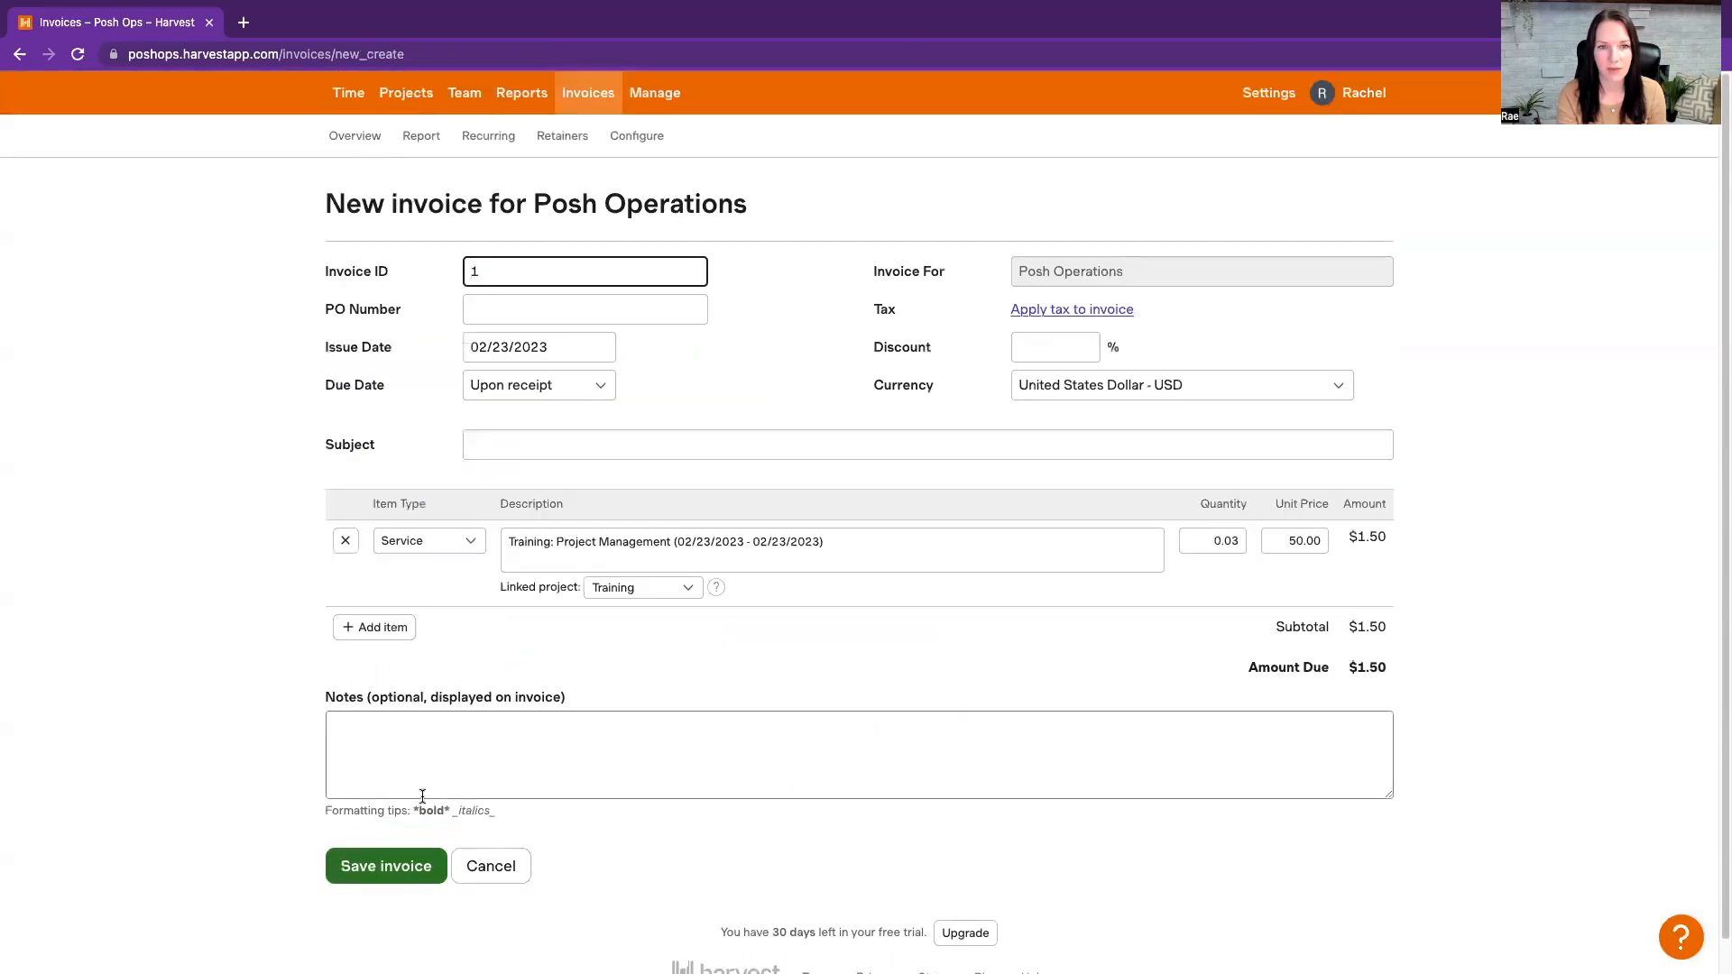
left_click(19, 55)
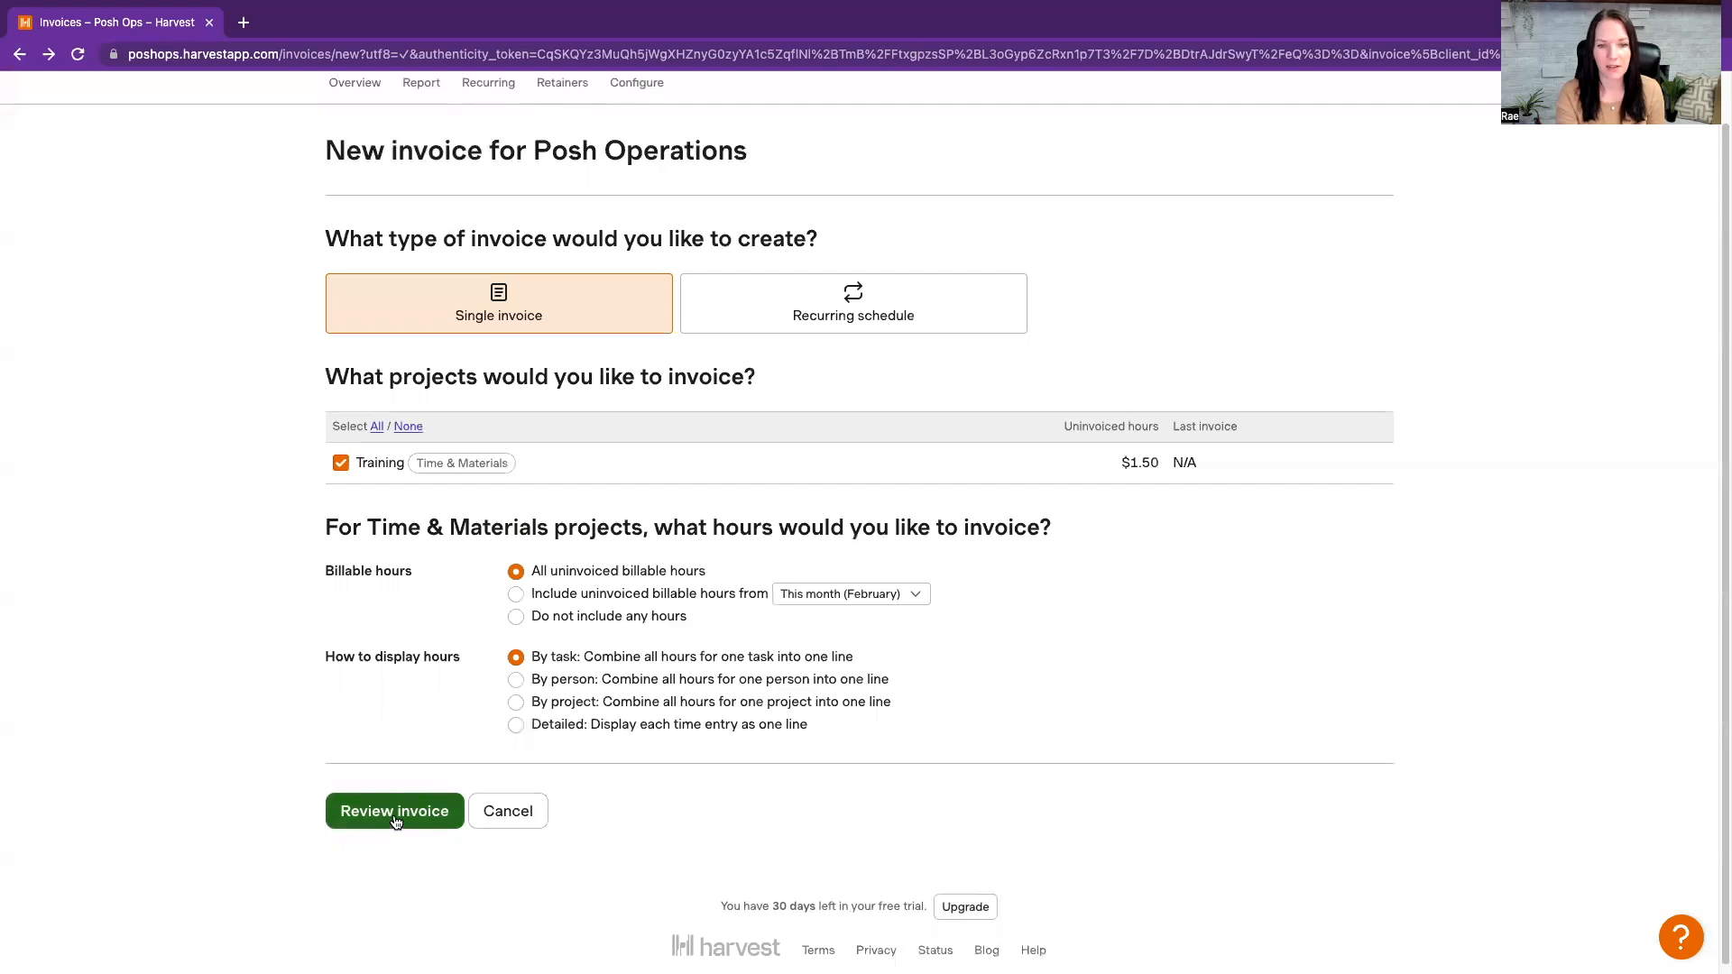
left_click(395, 813)
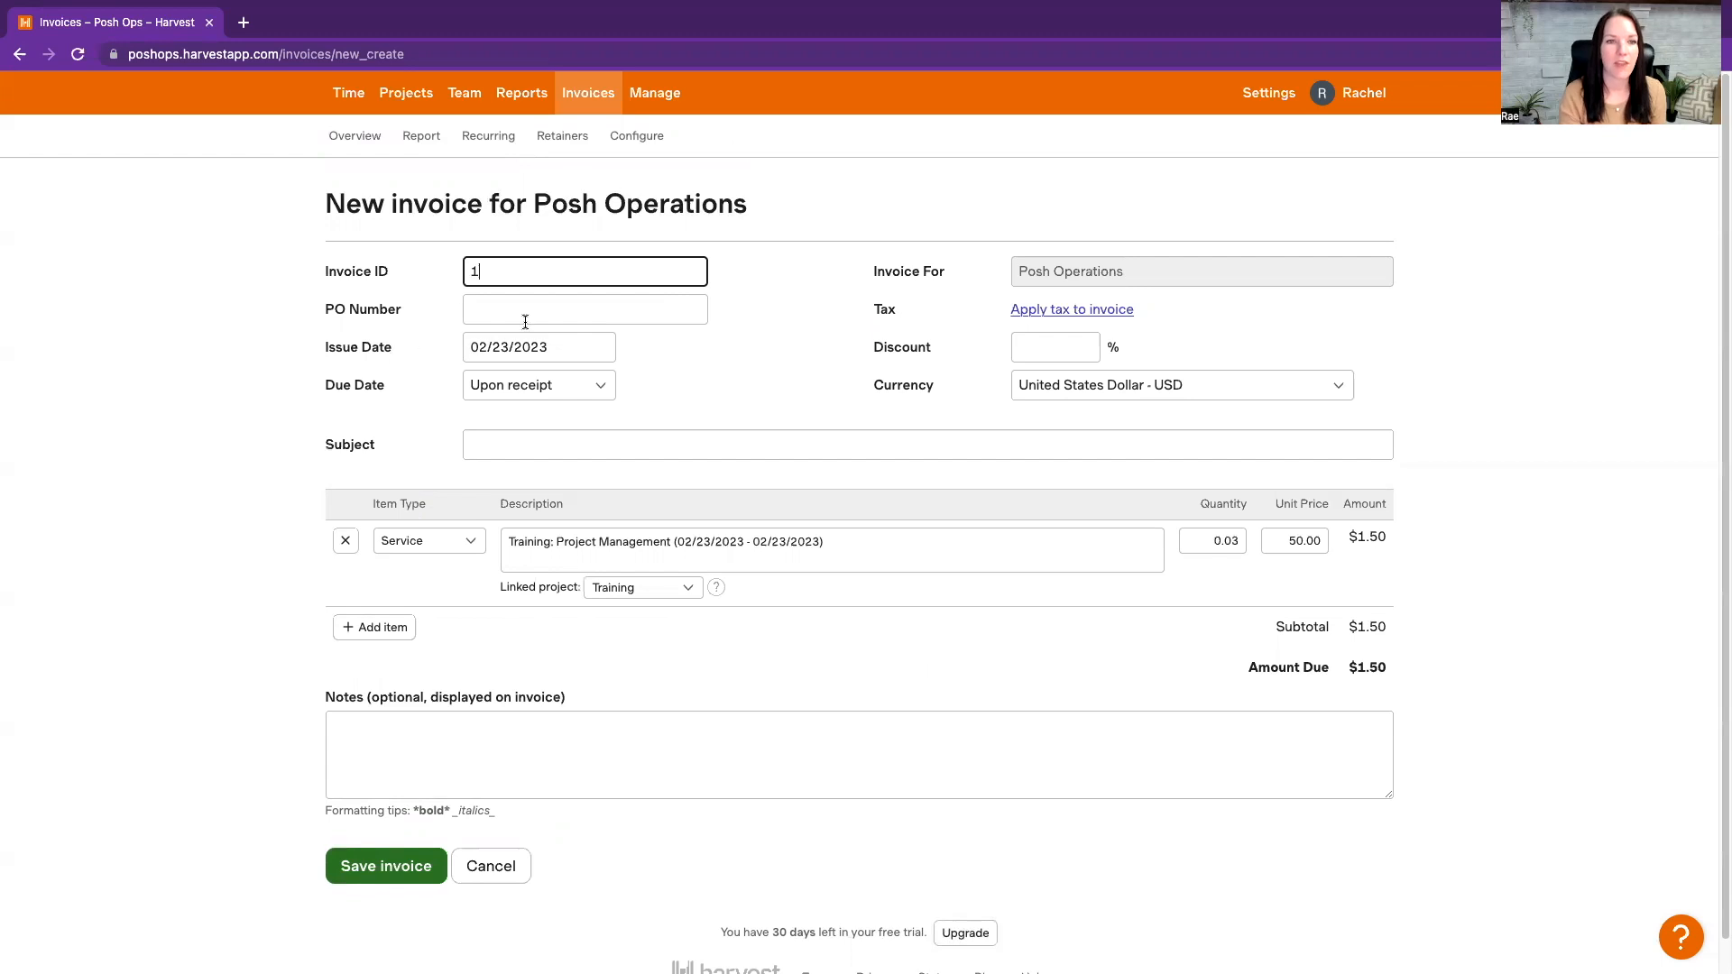
Check the invoice's PO number field, issue date calendar and due date options
left_click(570, 315)
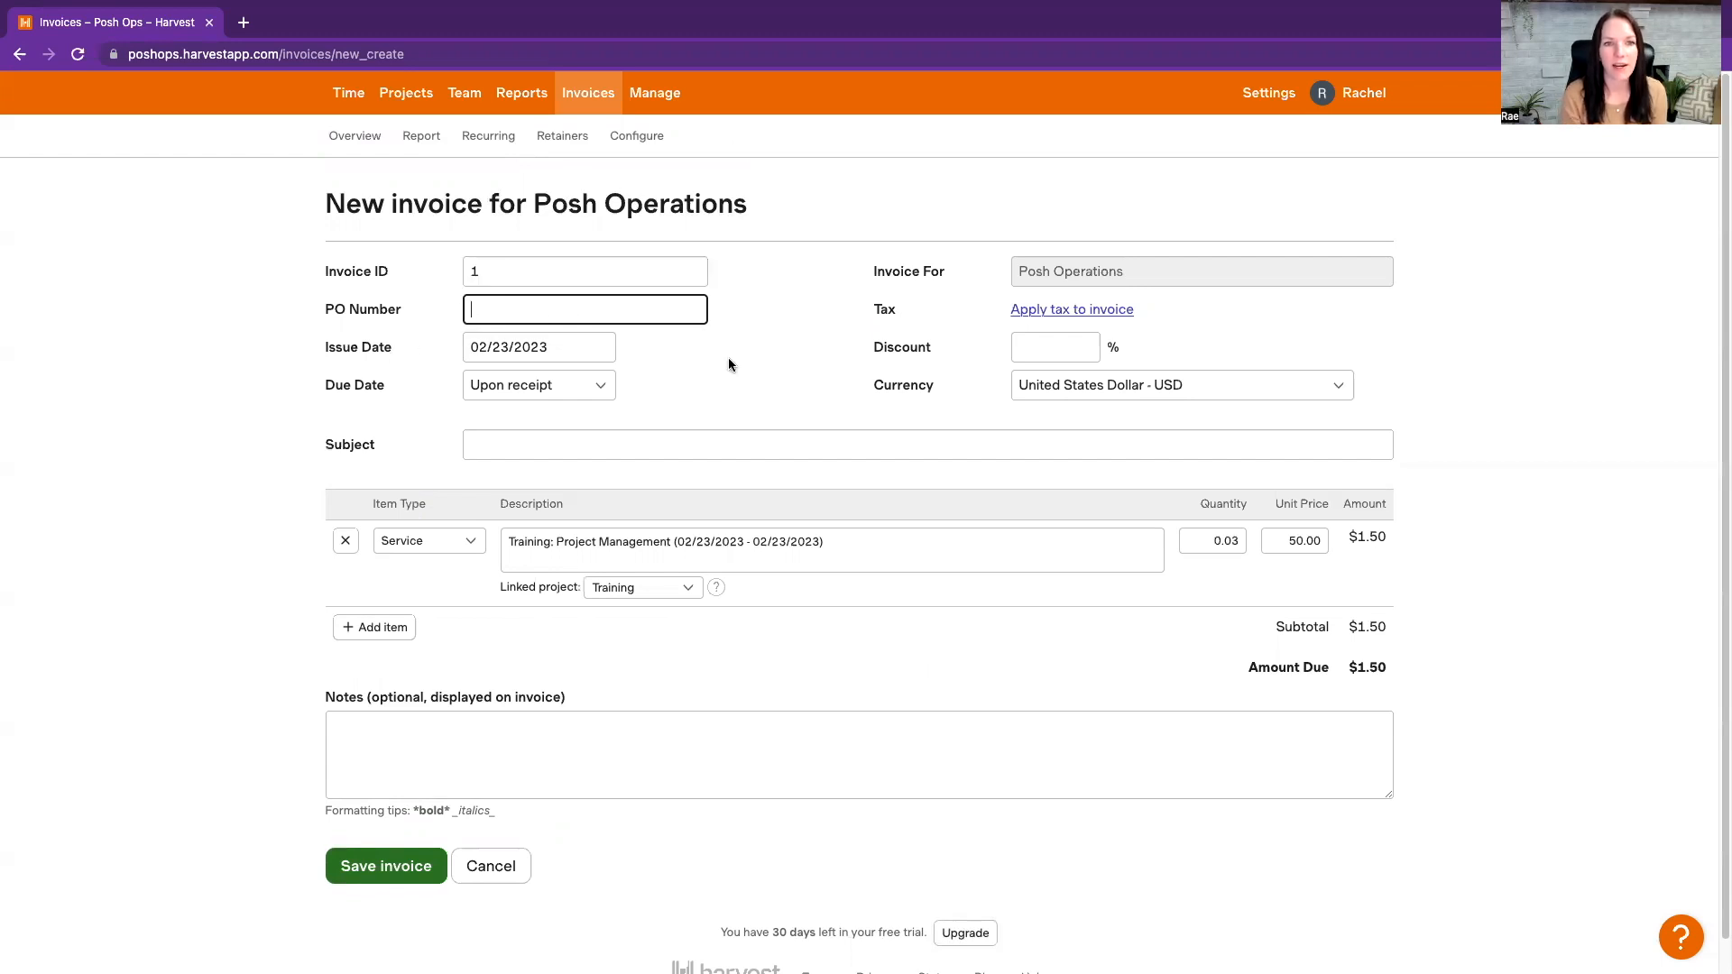
left_click(521, 347)
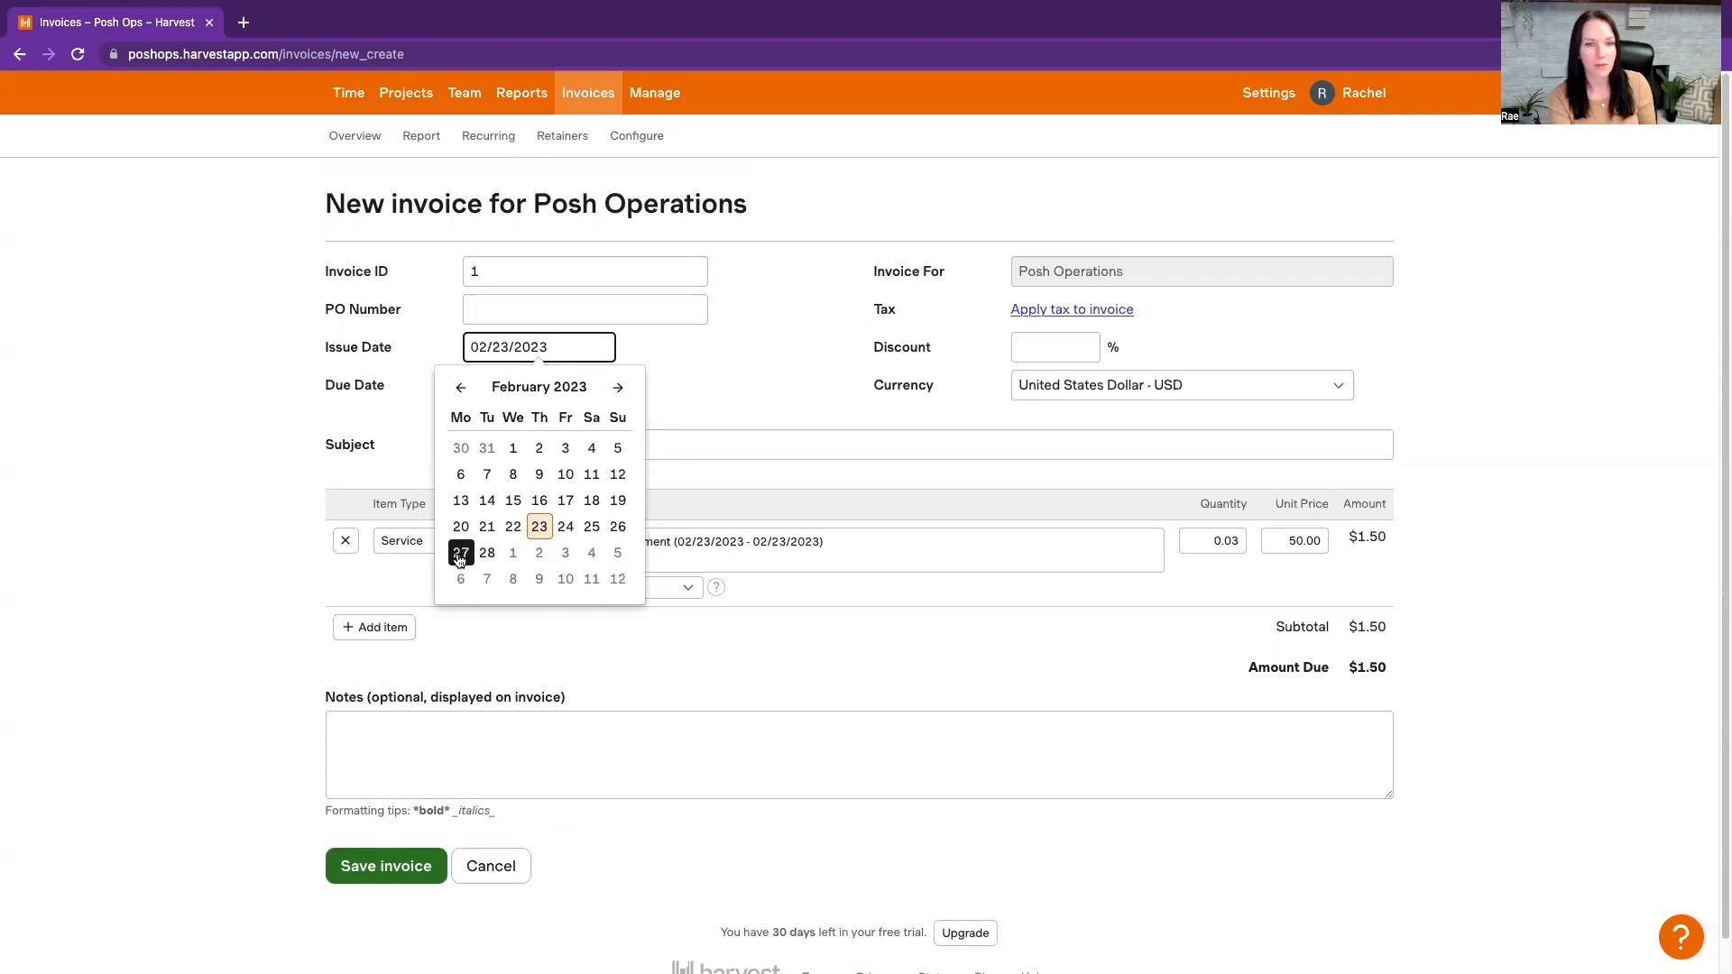
left_click(769, 408)
left_click(596, 386)
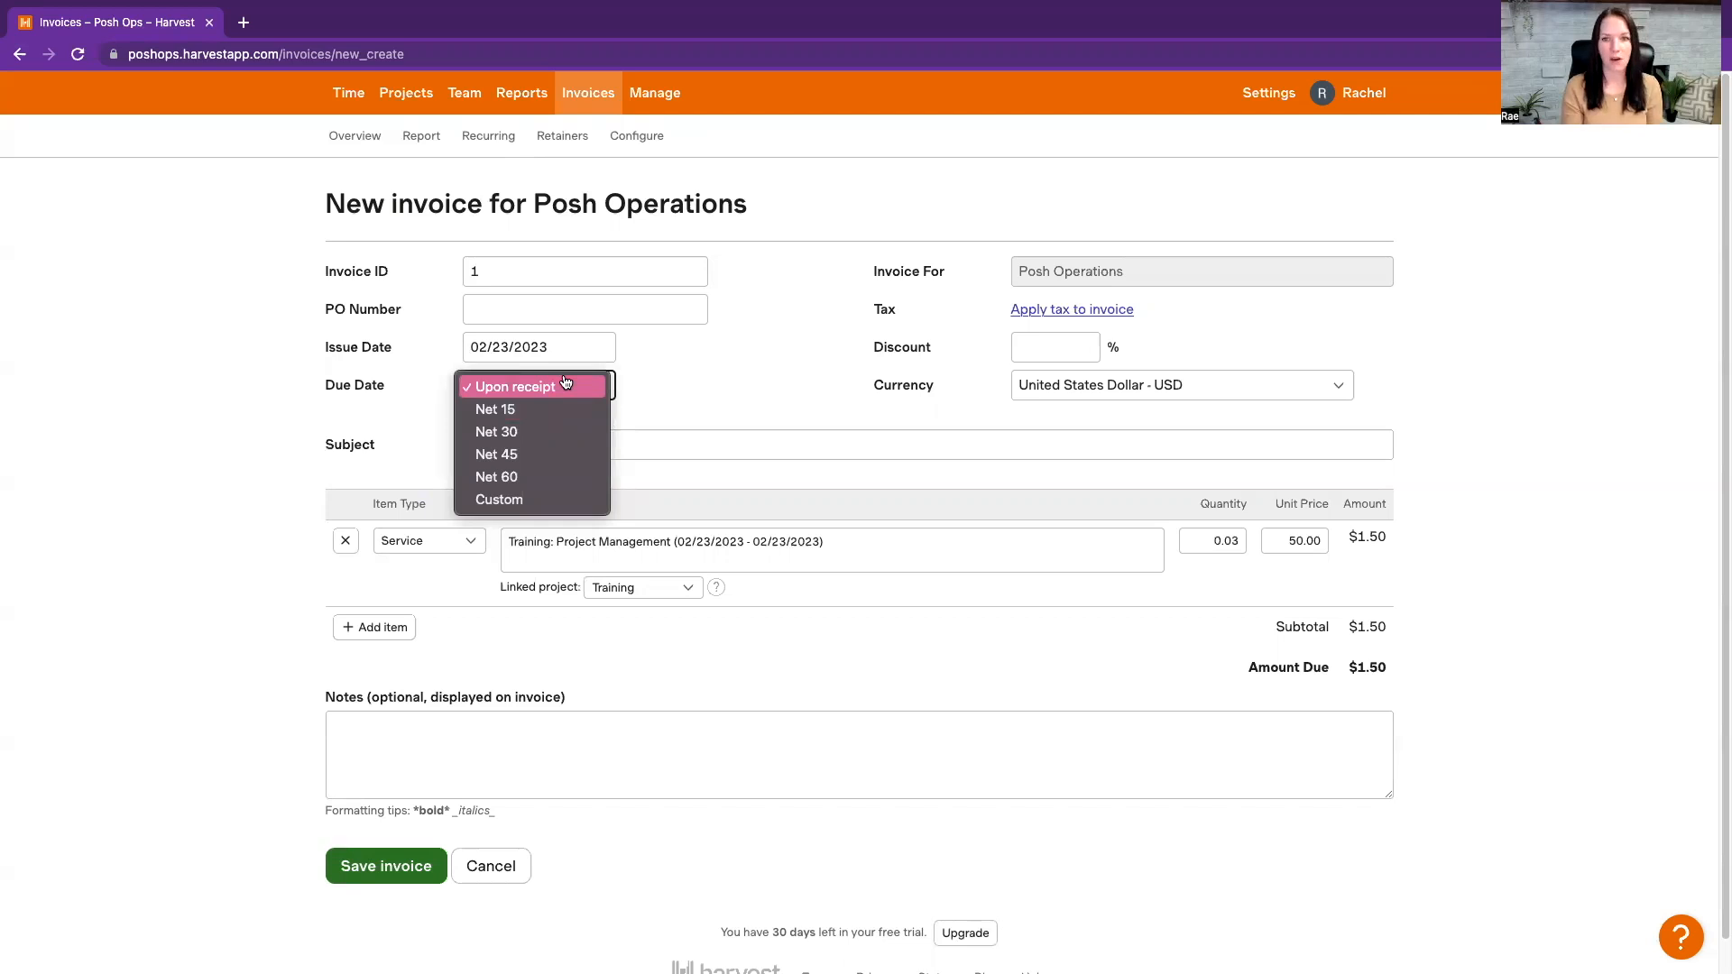
left_click(781, 395)
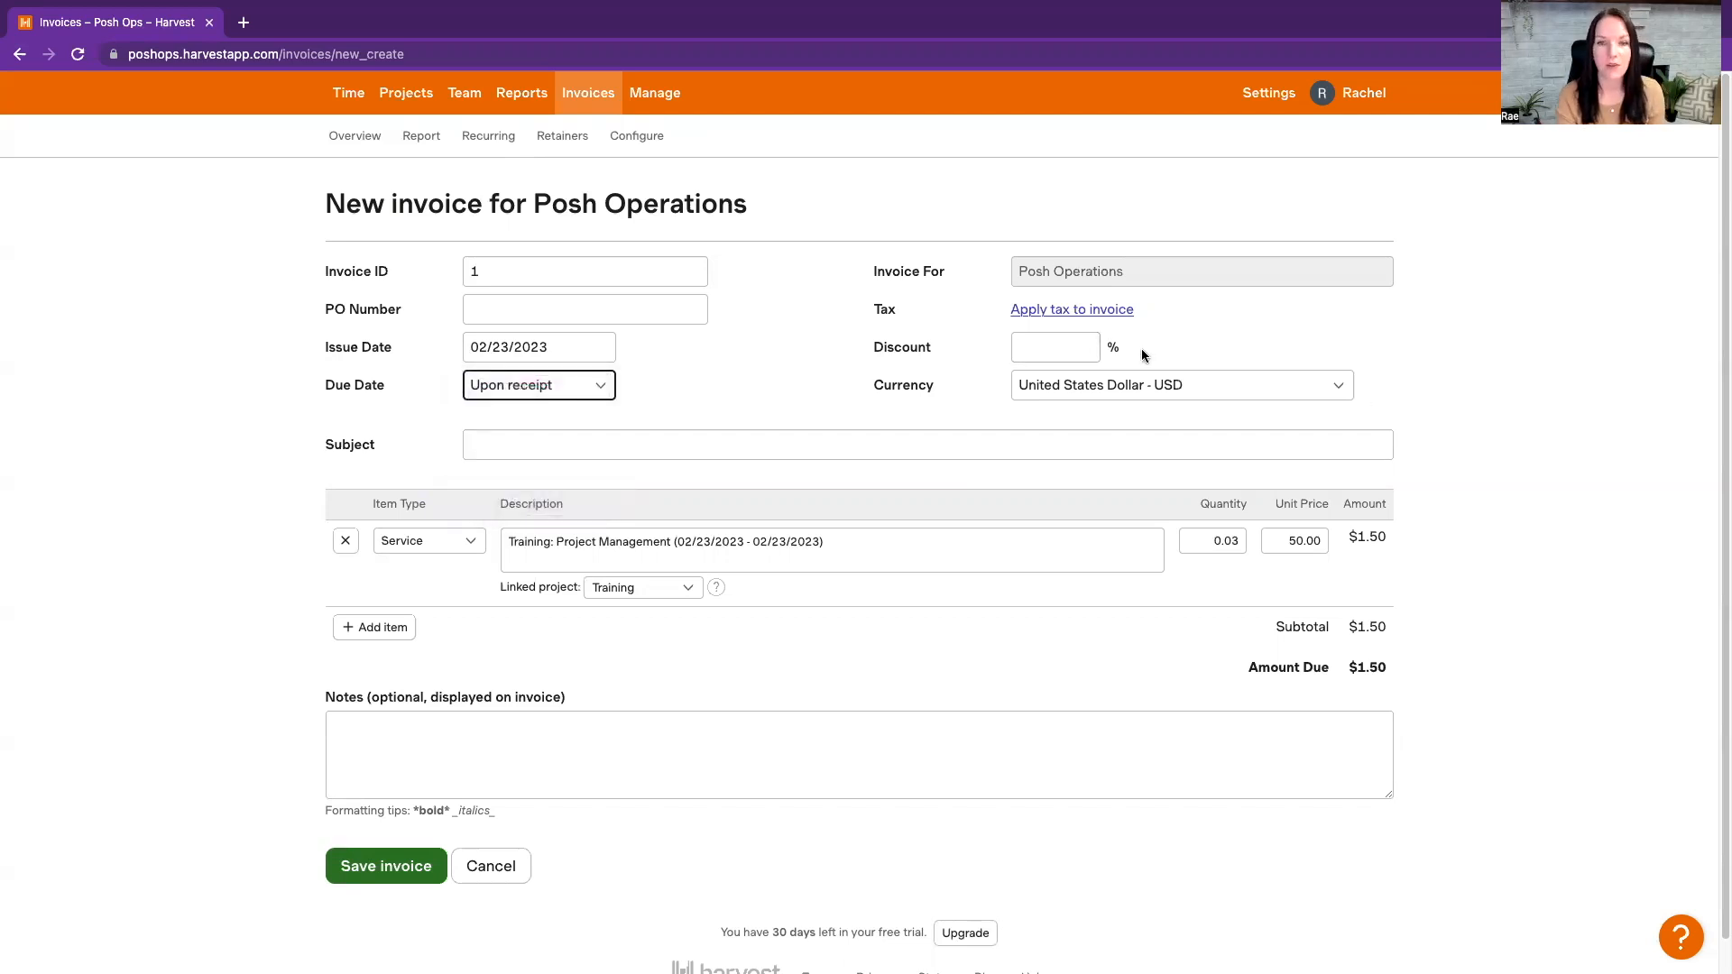
Set the invoice subject to "February Project Name Invoice"
left_click(592, 449)
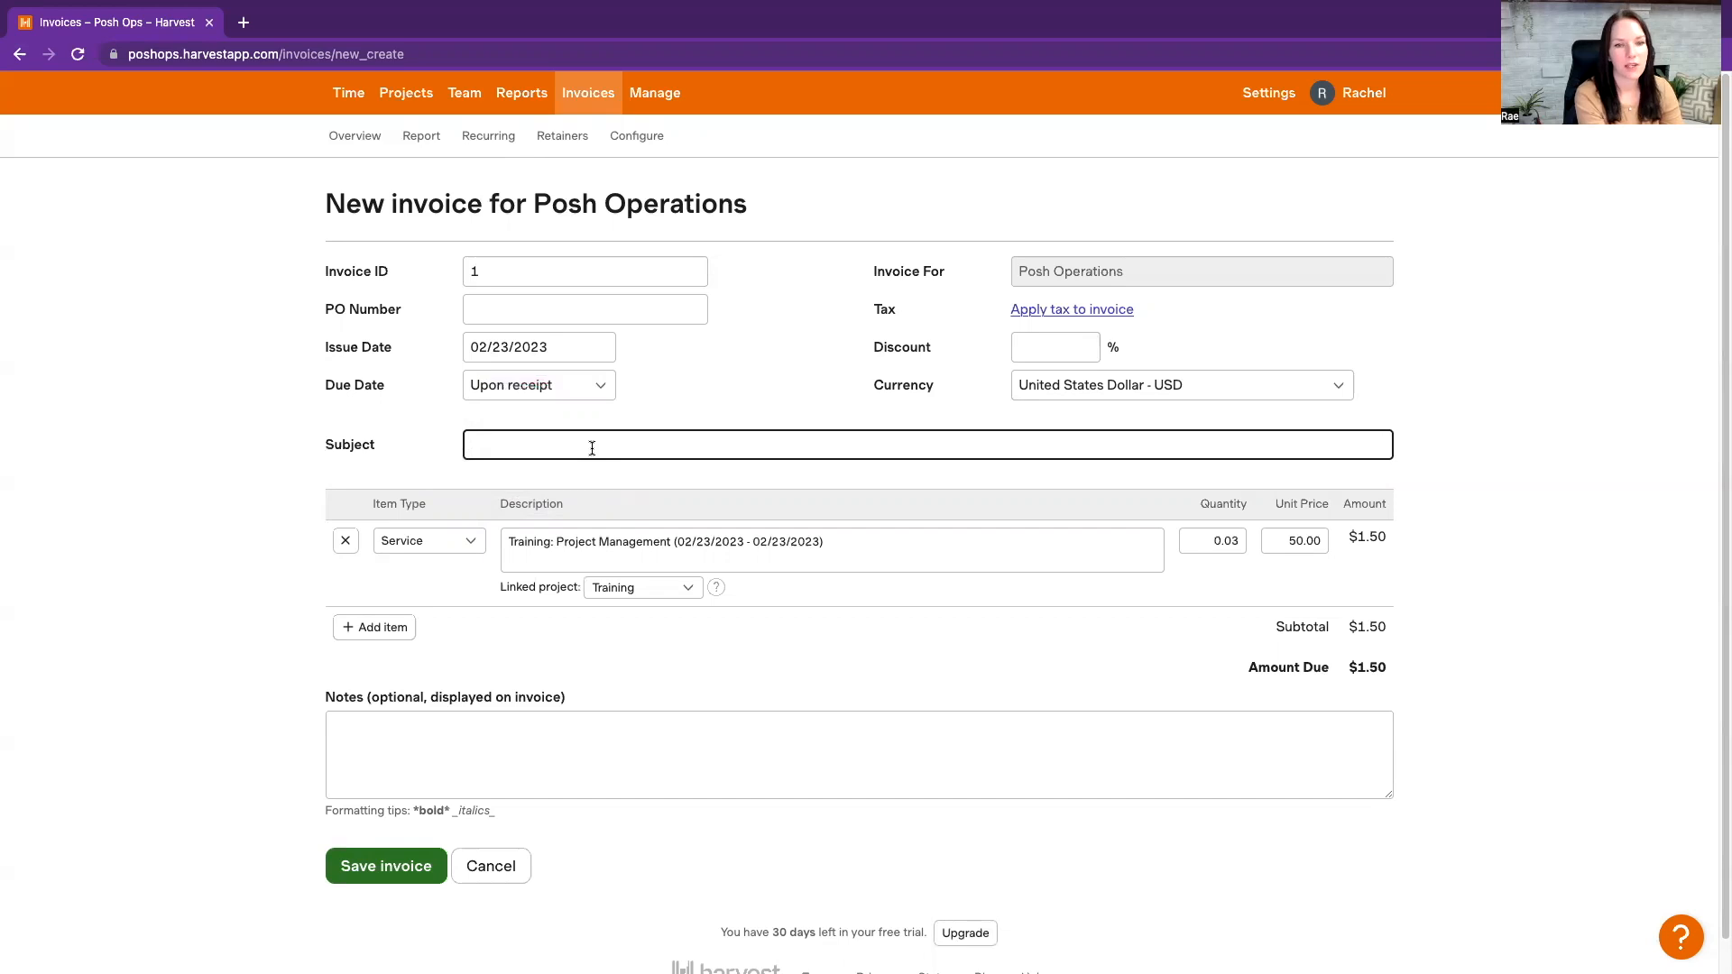
type("February Project Name Invoic")
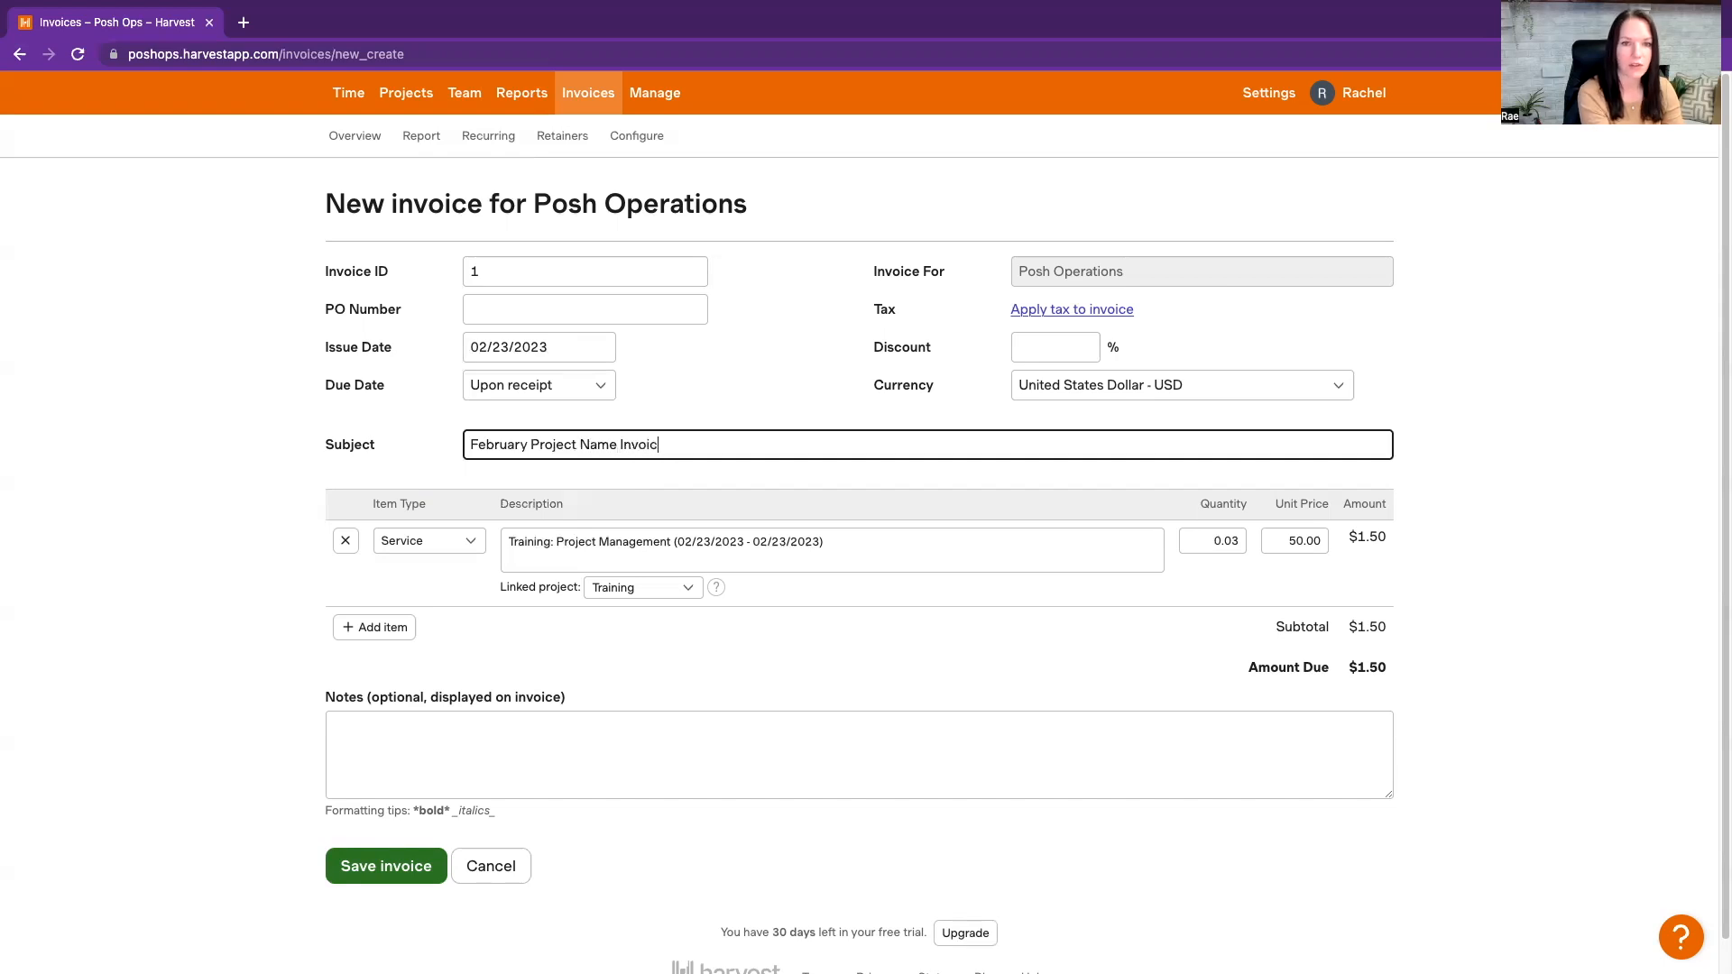
type("e")
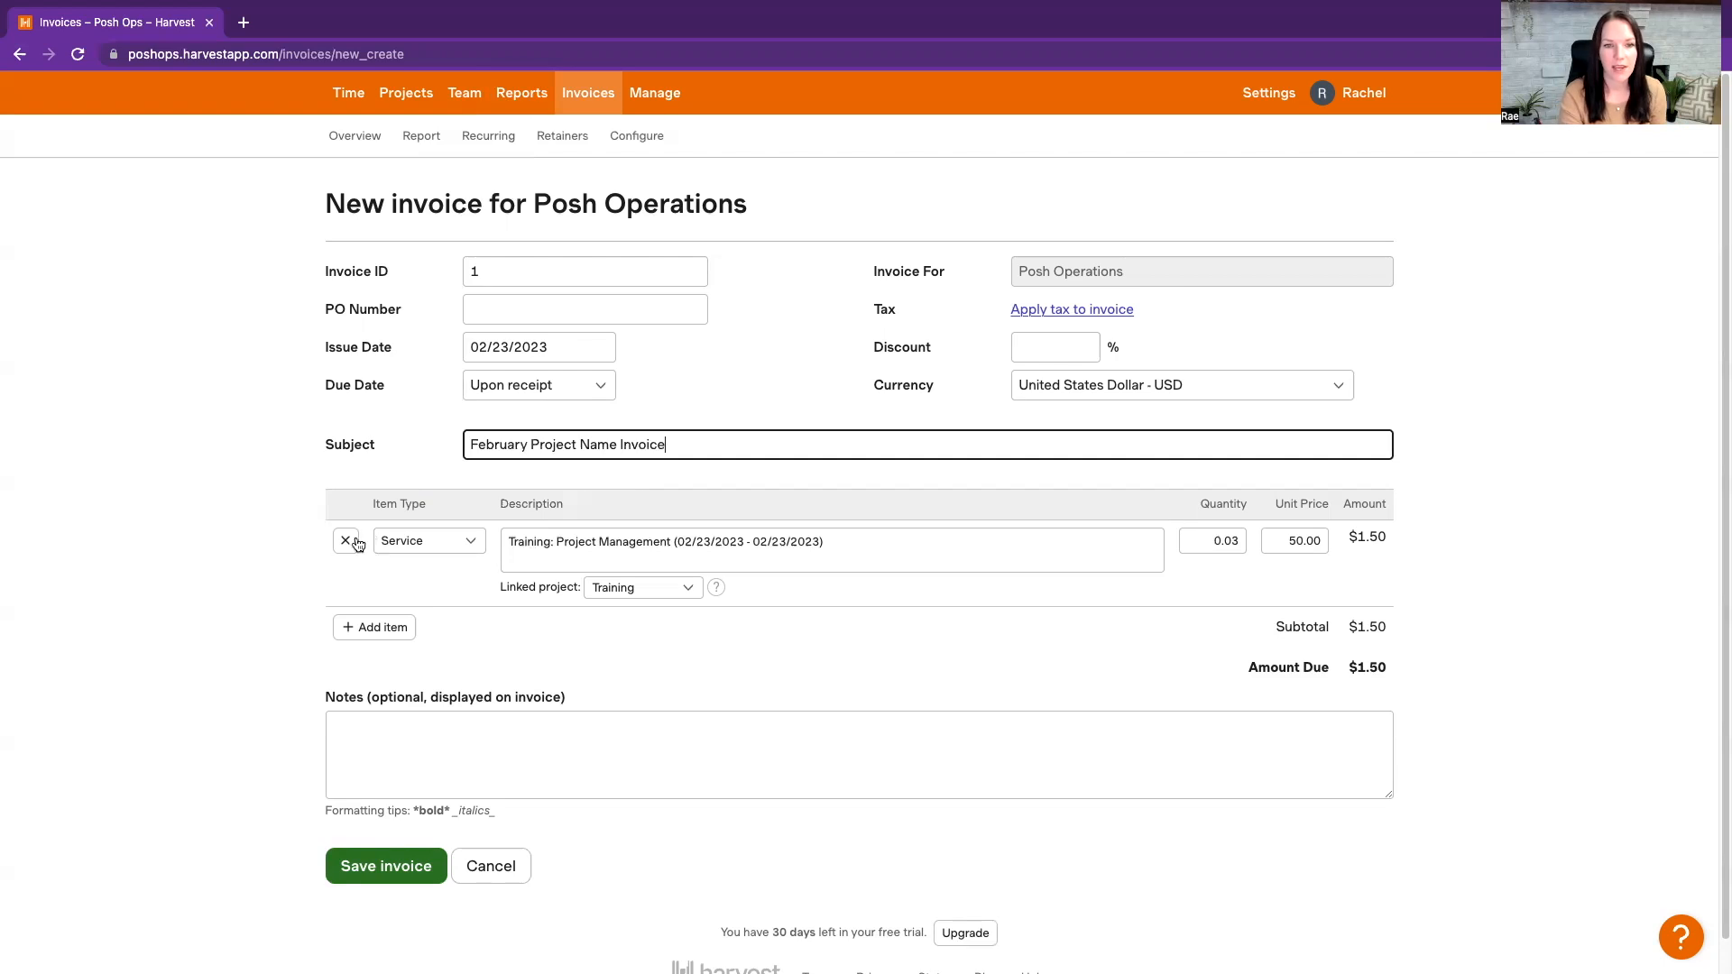
Examine the Training line item's type options, description, quantity, unit price and amount
left_click(444, 542)
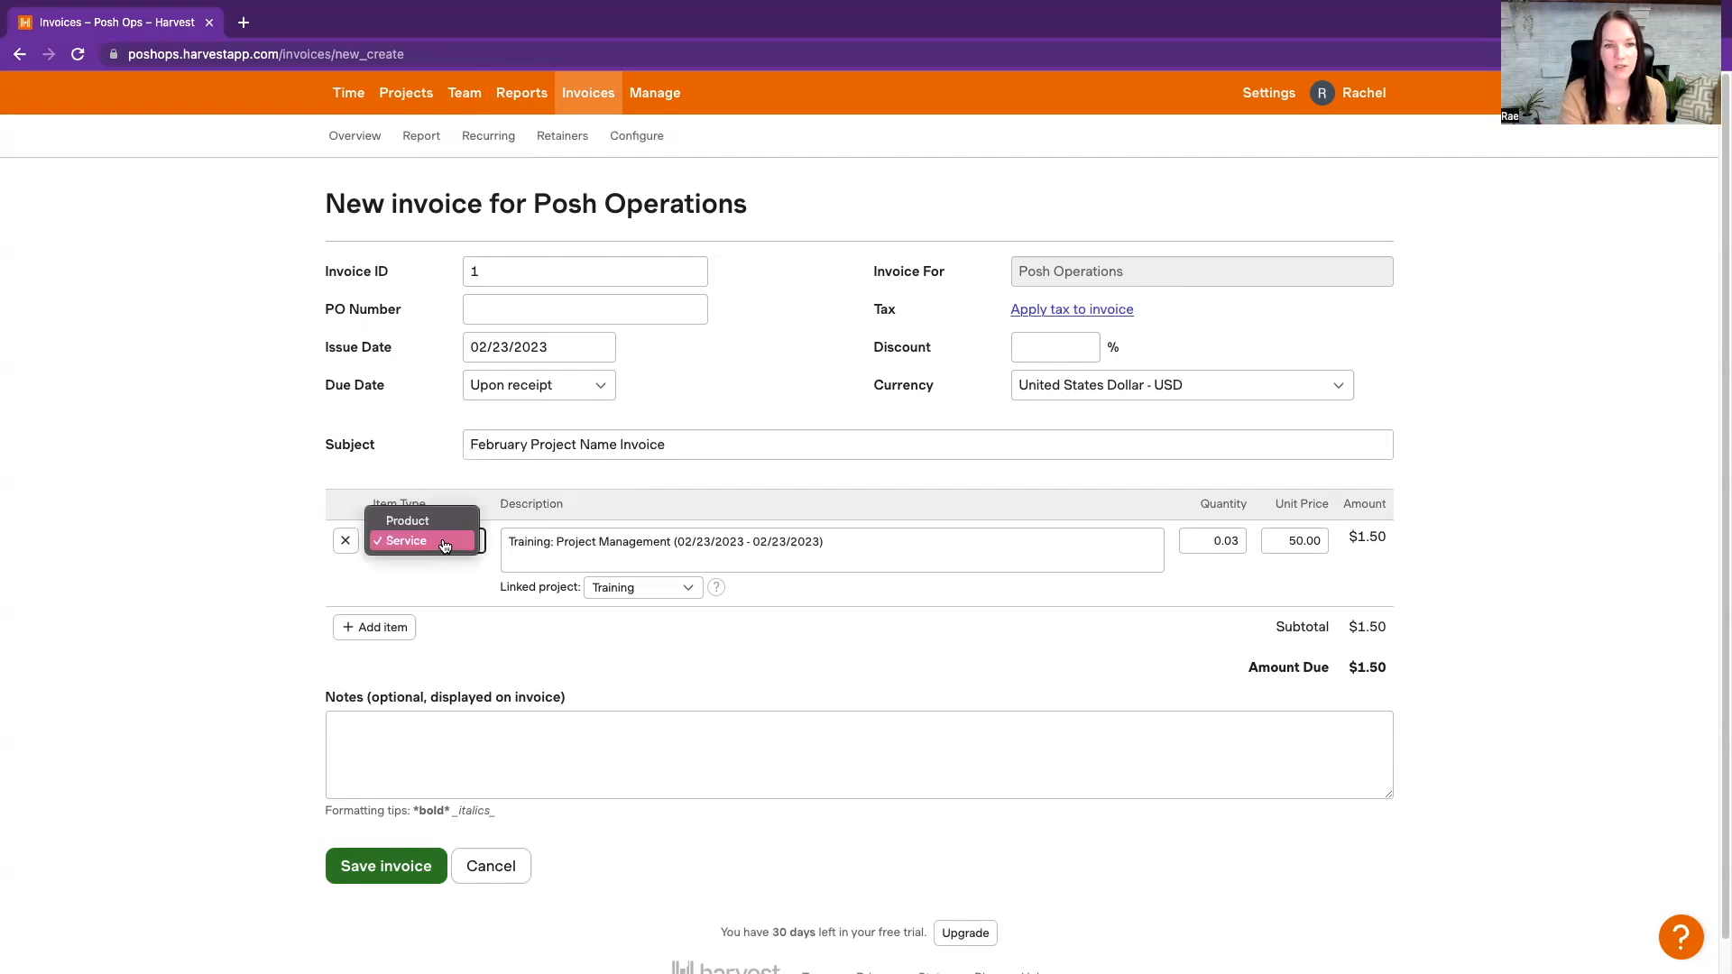
left_click(444, 542)
left_click(520, 542)
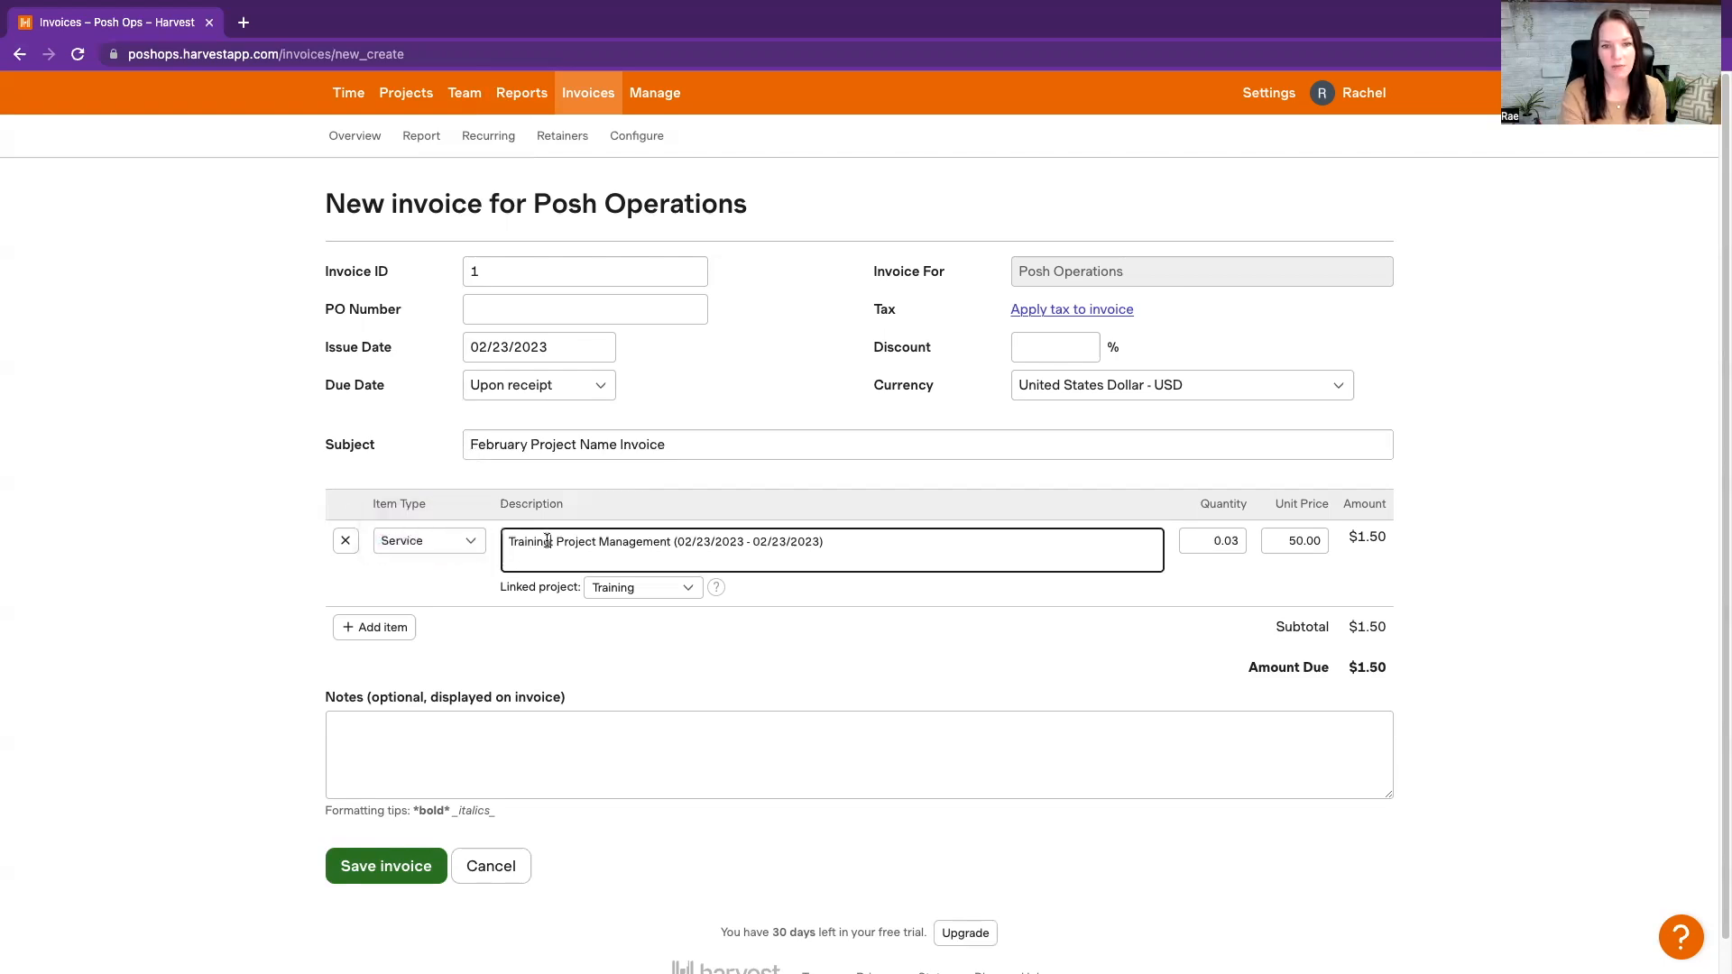
left_click_drag(505, 542, 671, 545)
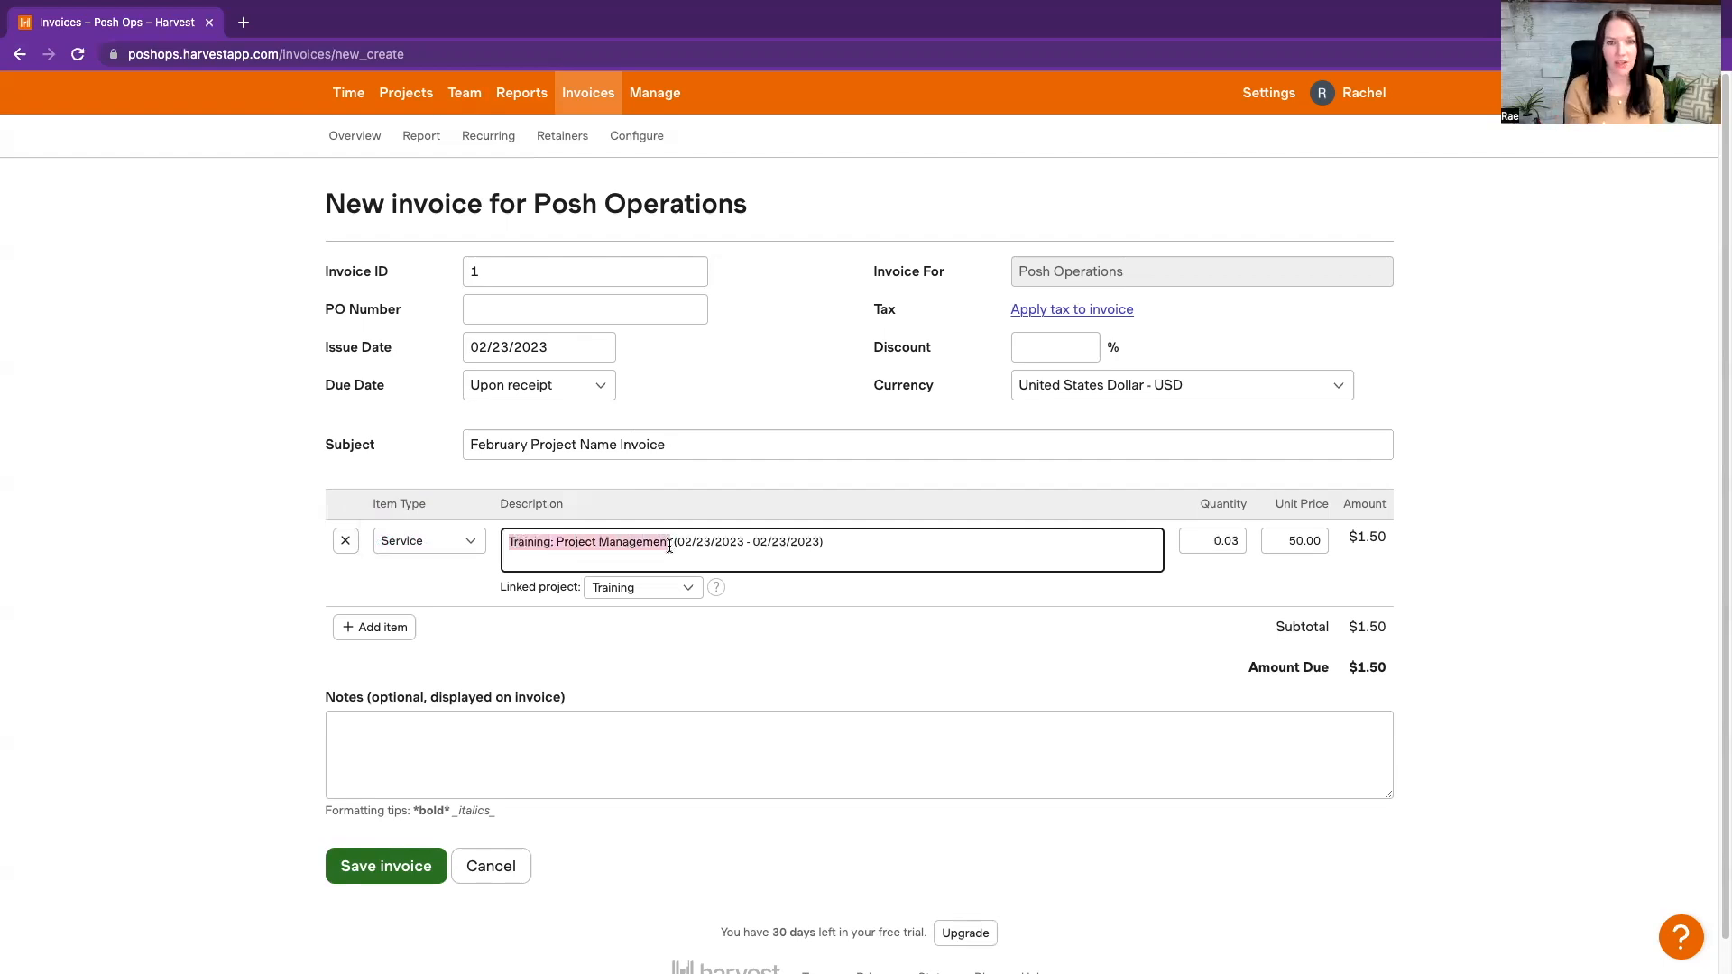
left_click(700, 538)
left_click_drag(674, 544, 584, 523)
left_click(832, 539)
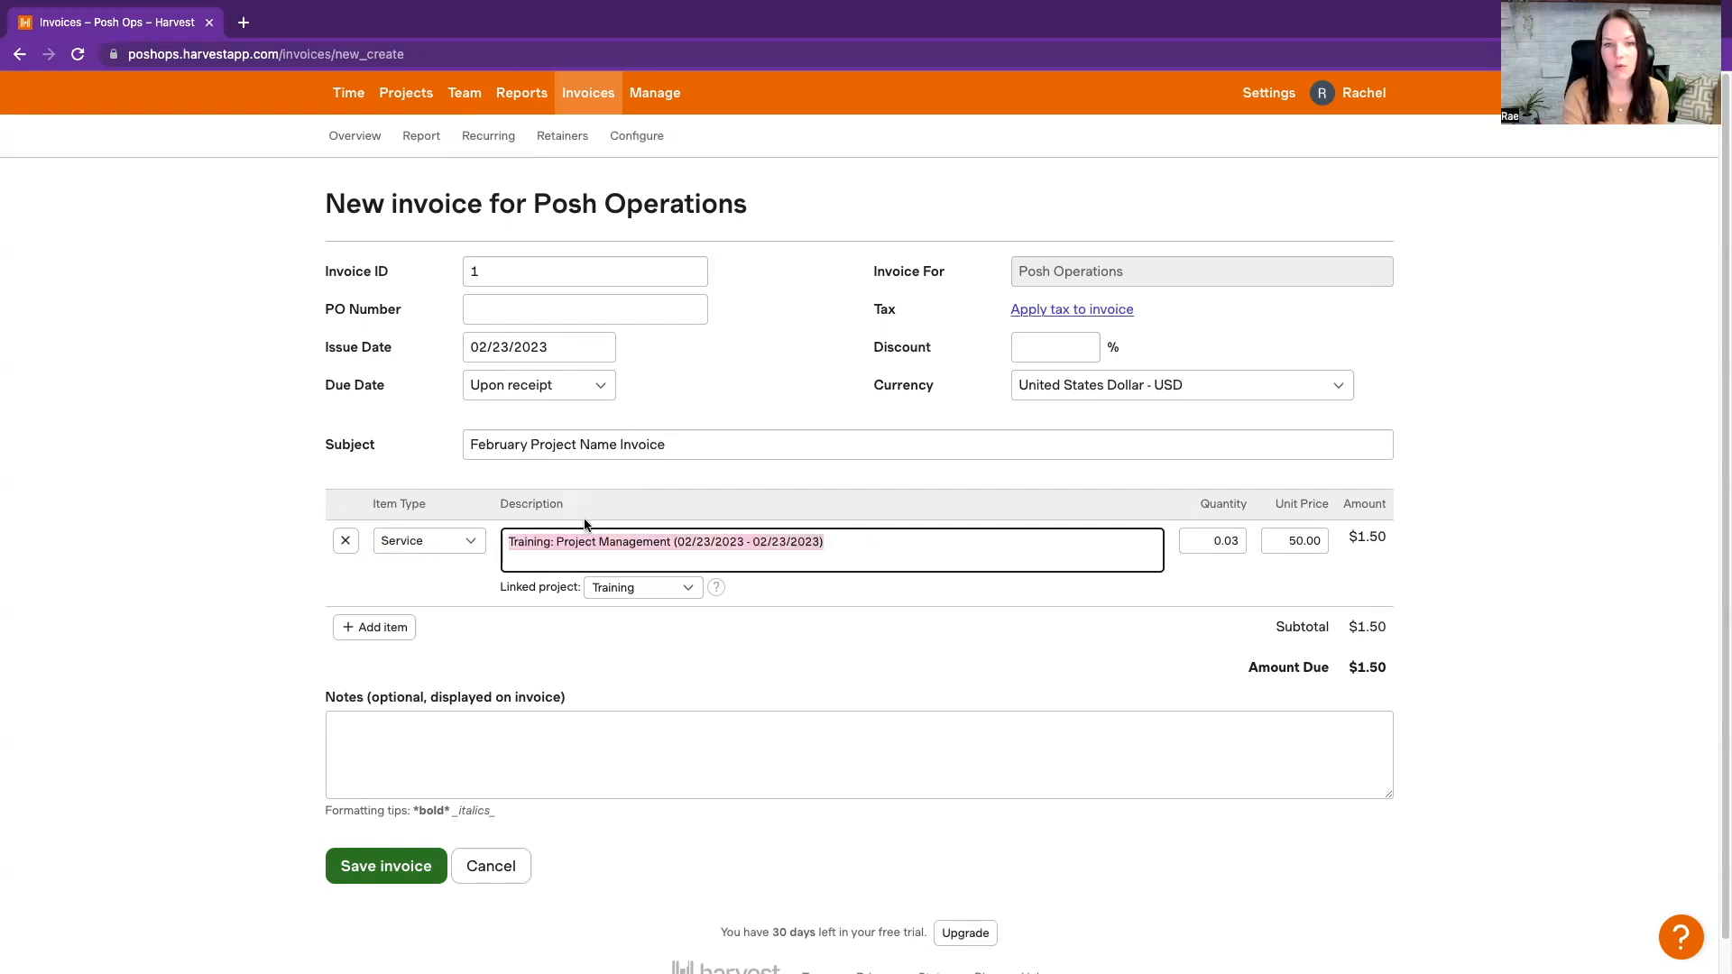
left_click(926, 583)
left_click(1218, 541)
left_click_drag(1215, 541, 1243, 541)
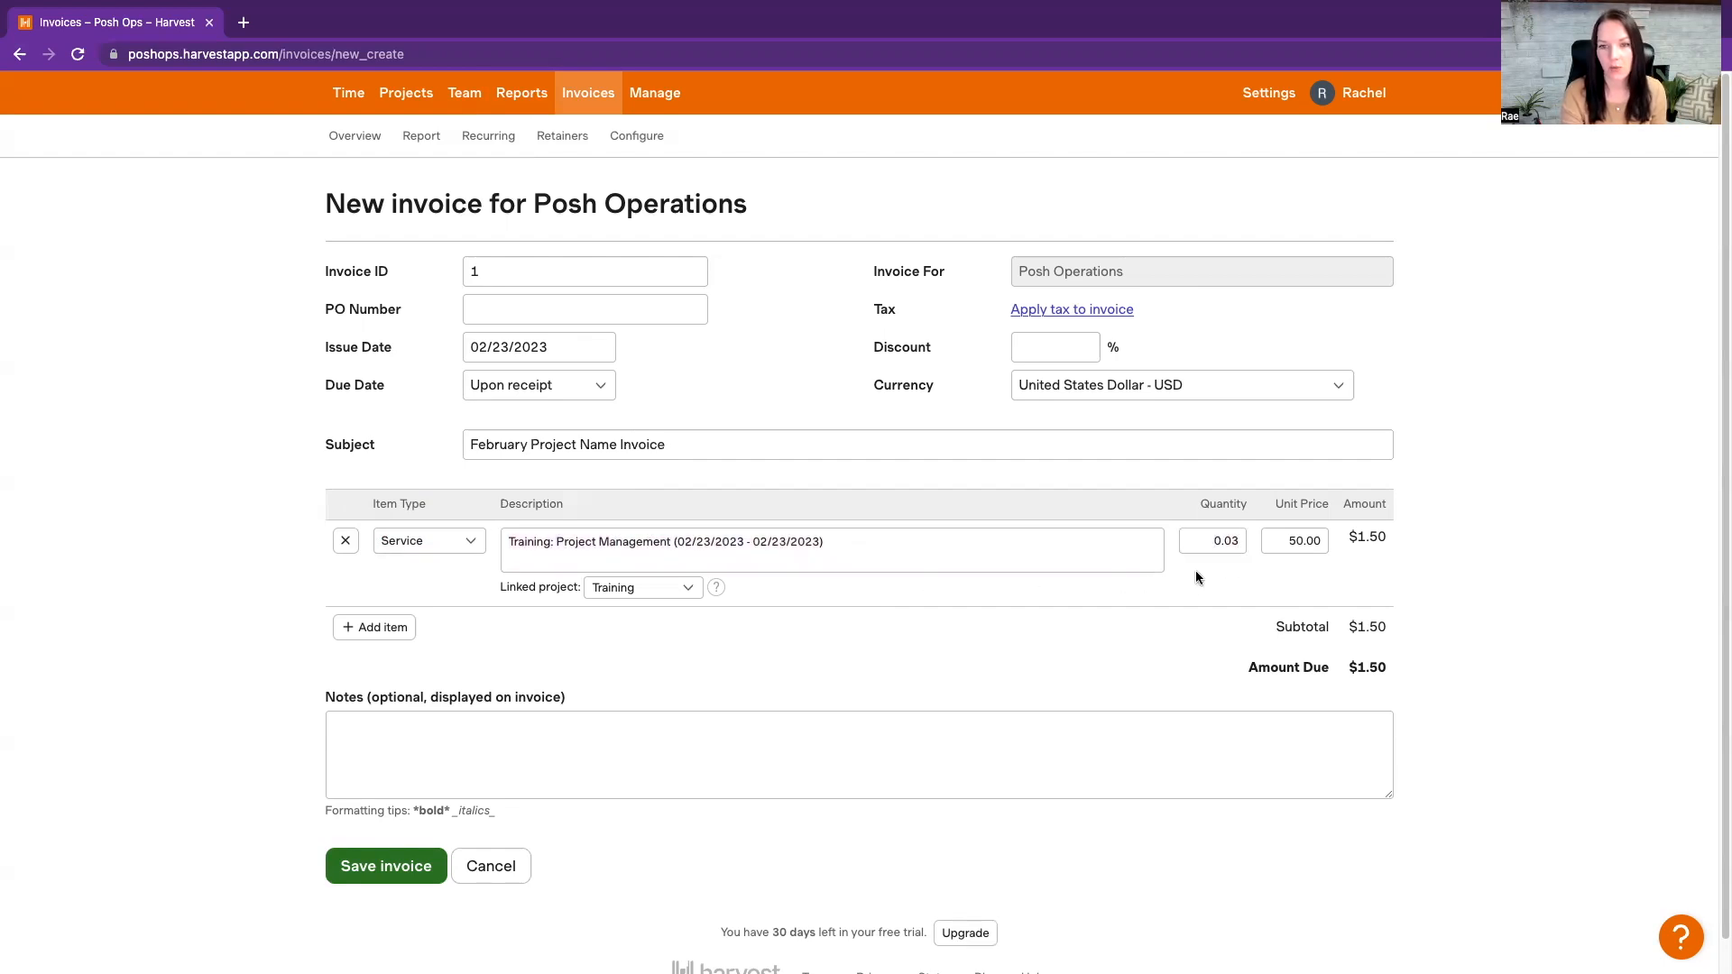
left_click_drag(1268, 540, 1339, 540)
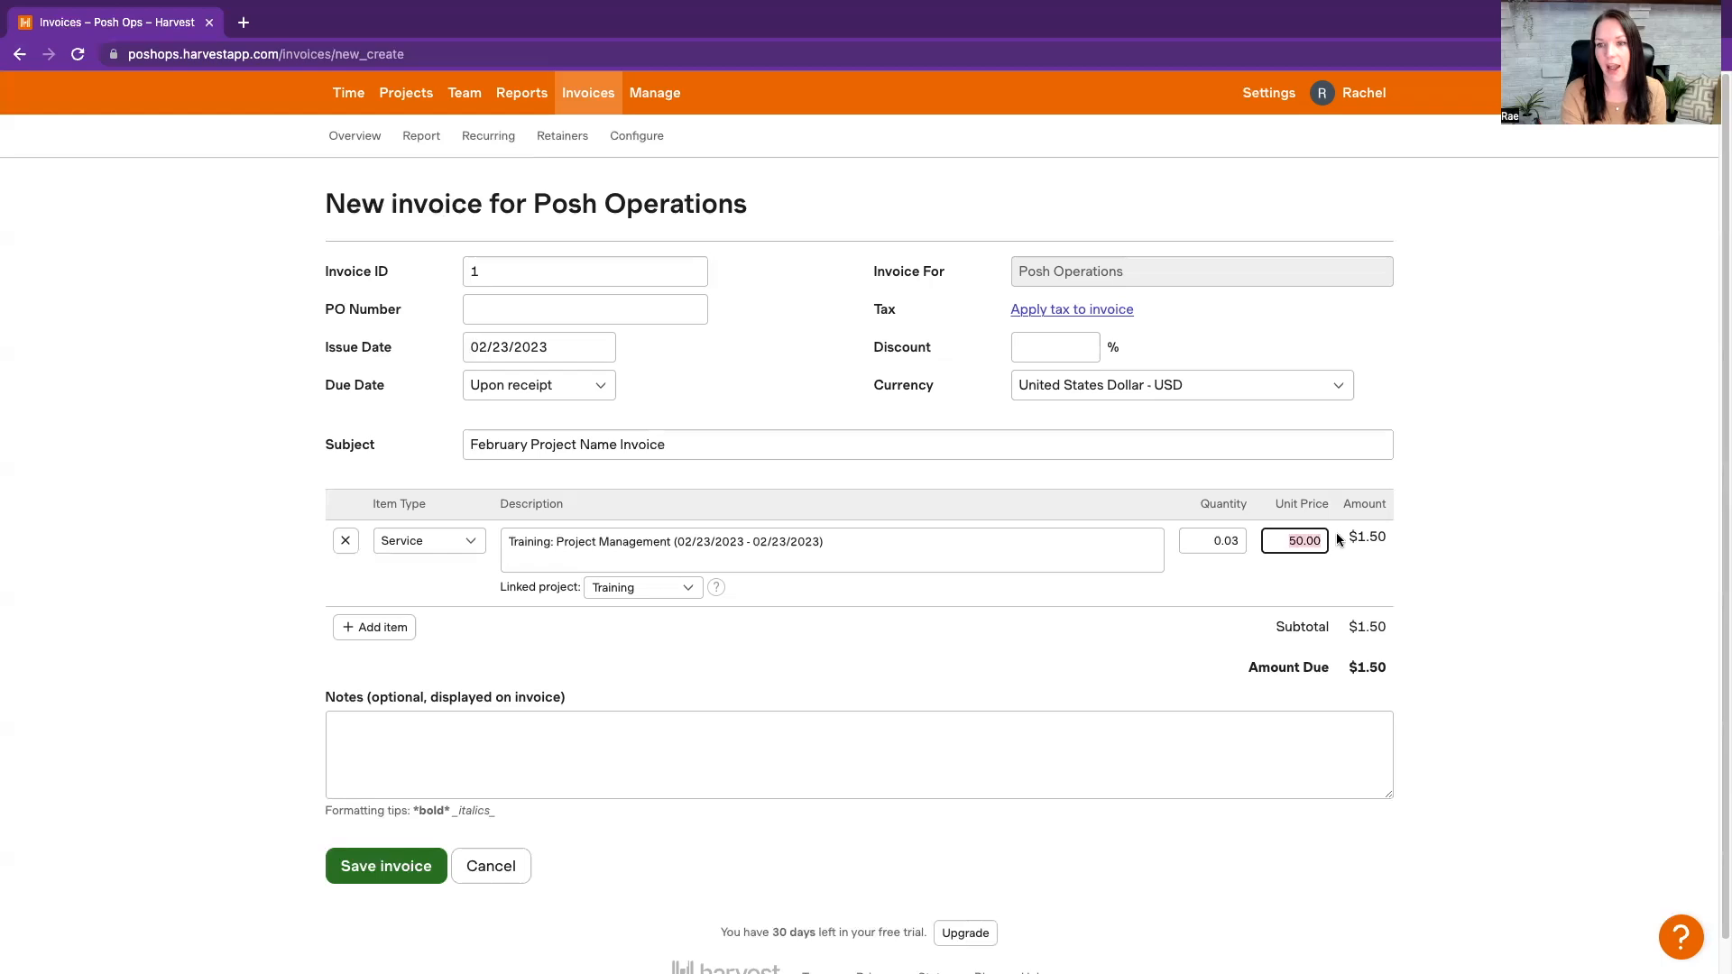
left_click(1398, 529)
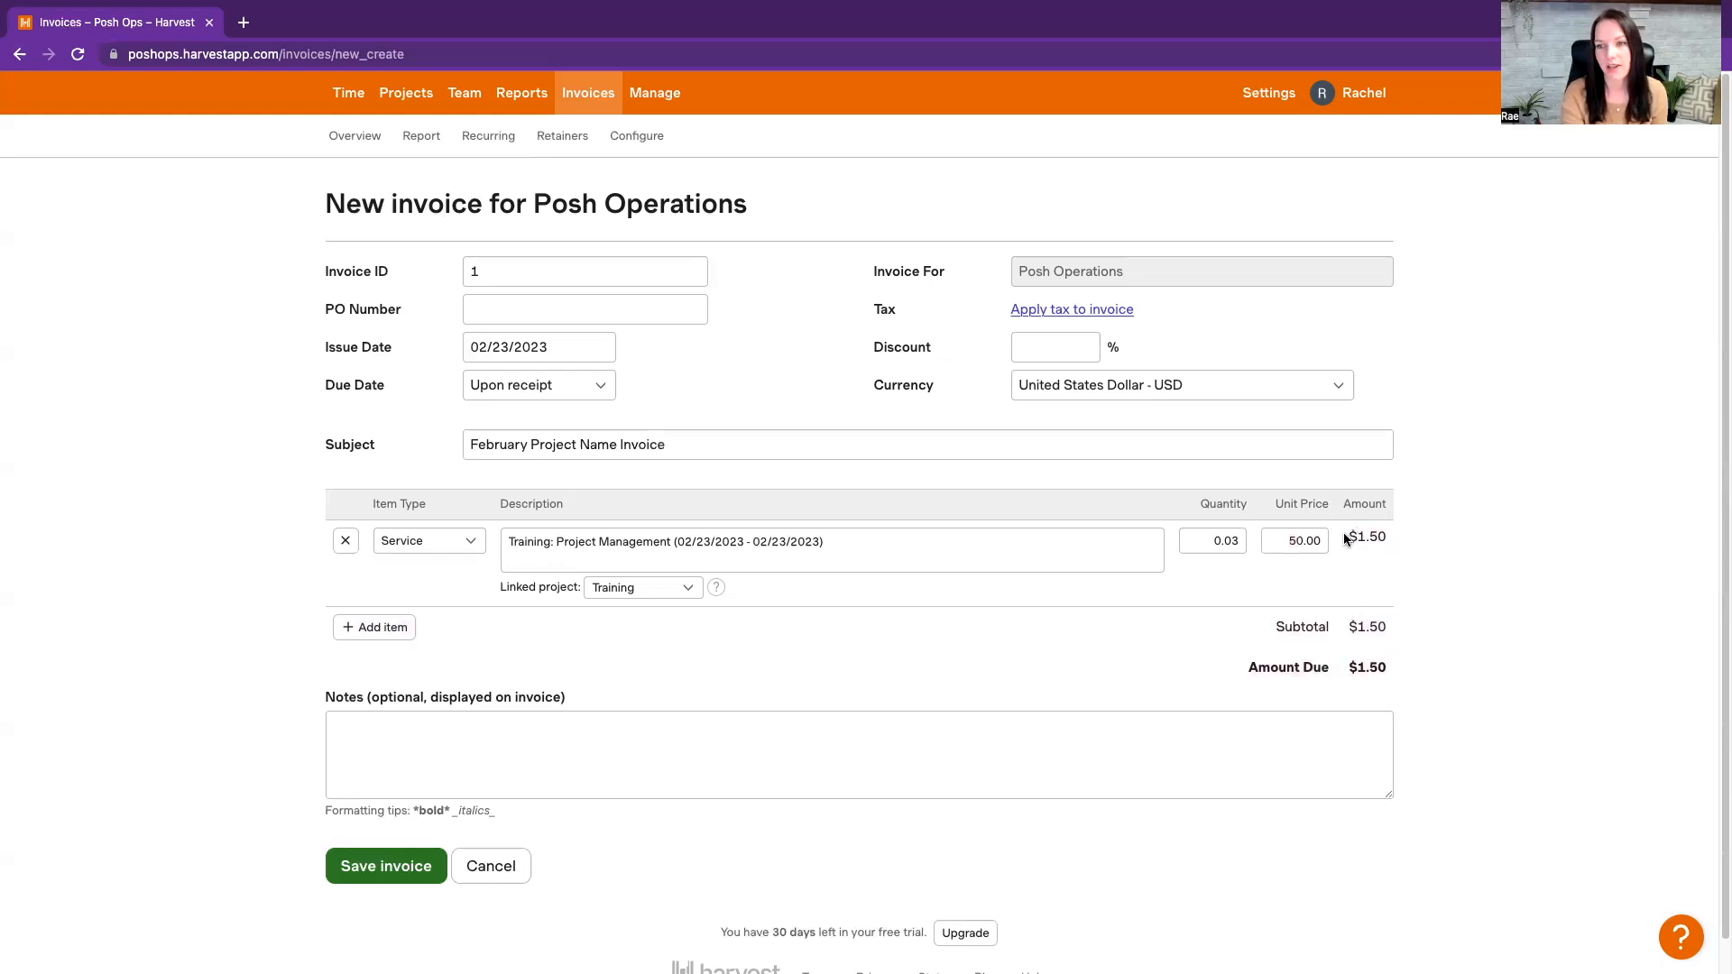
left_click_drag(1349, 538, 1385, 584)
Add a second invoice line item of type Product with the description "Reimbursement: Item"
left_click(394, 628)
left_click(634, 653)
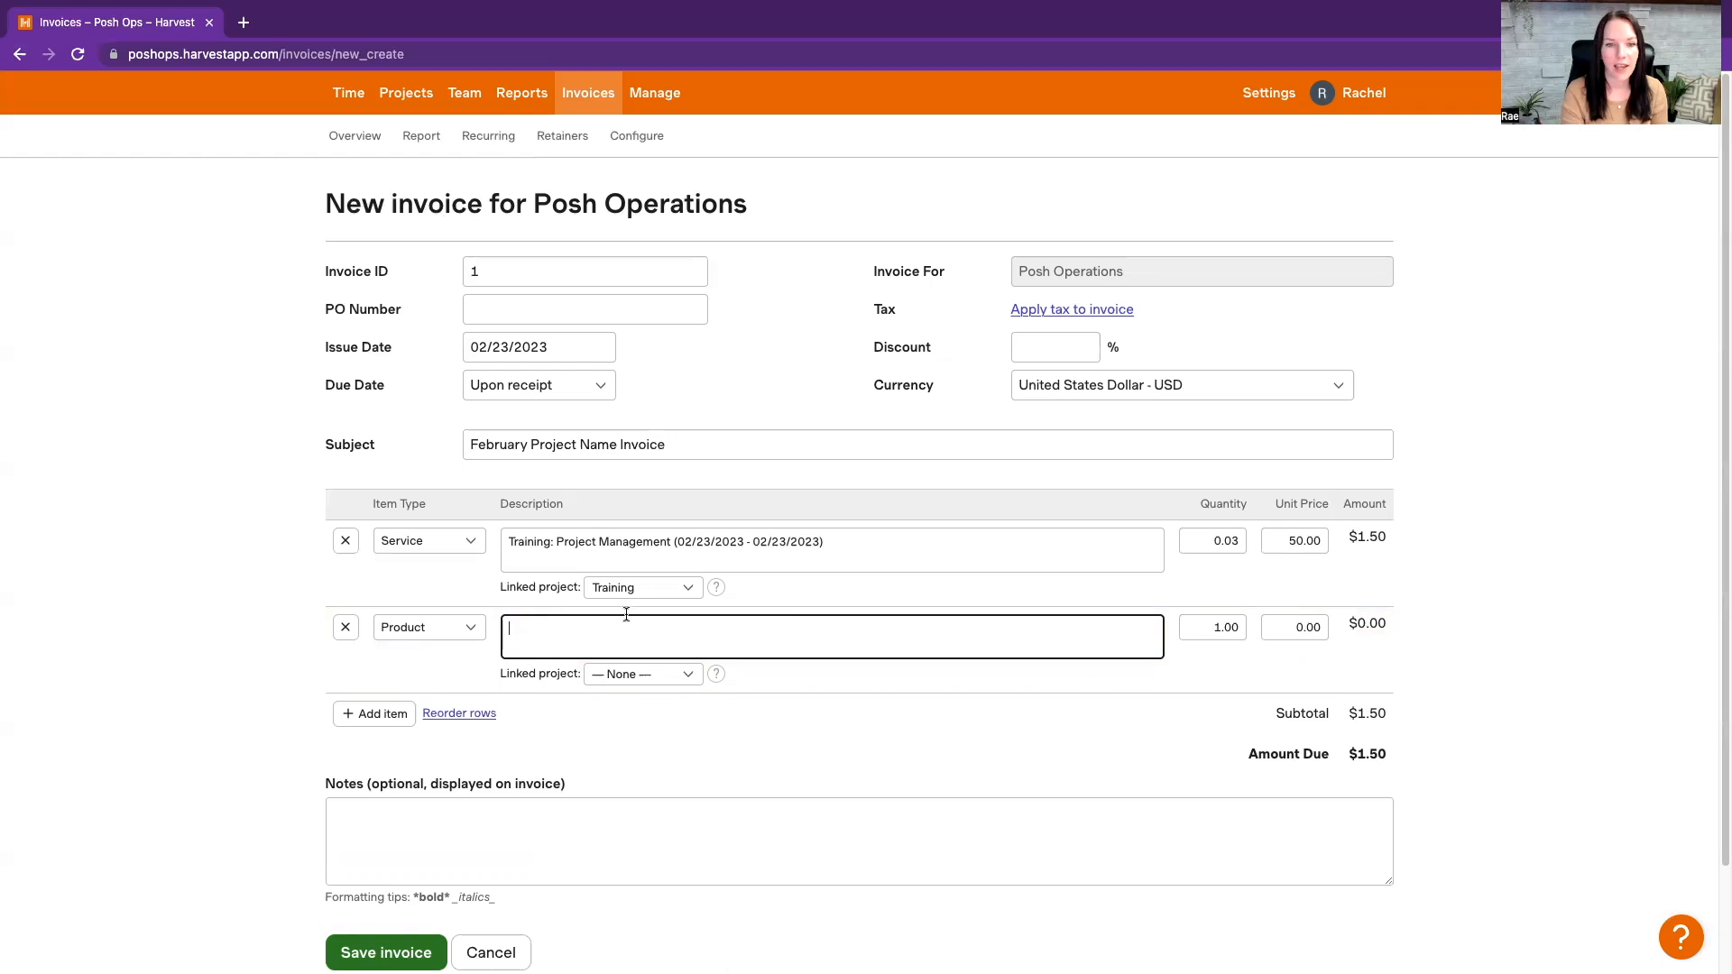
type("Rei")
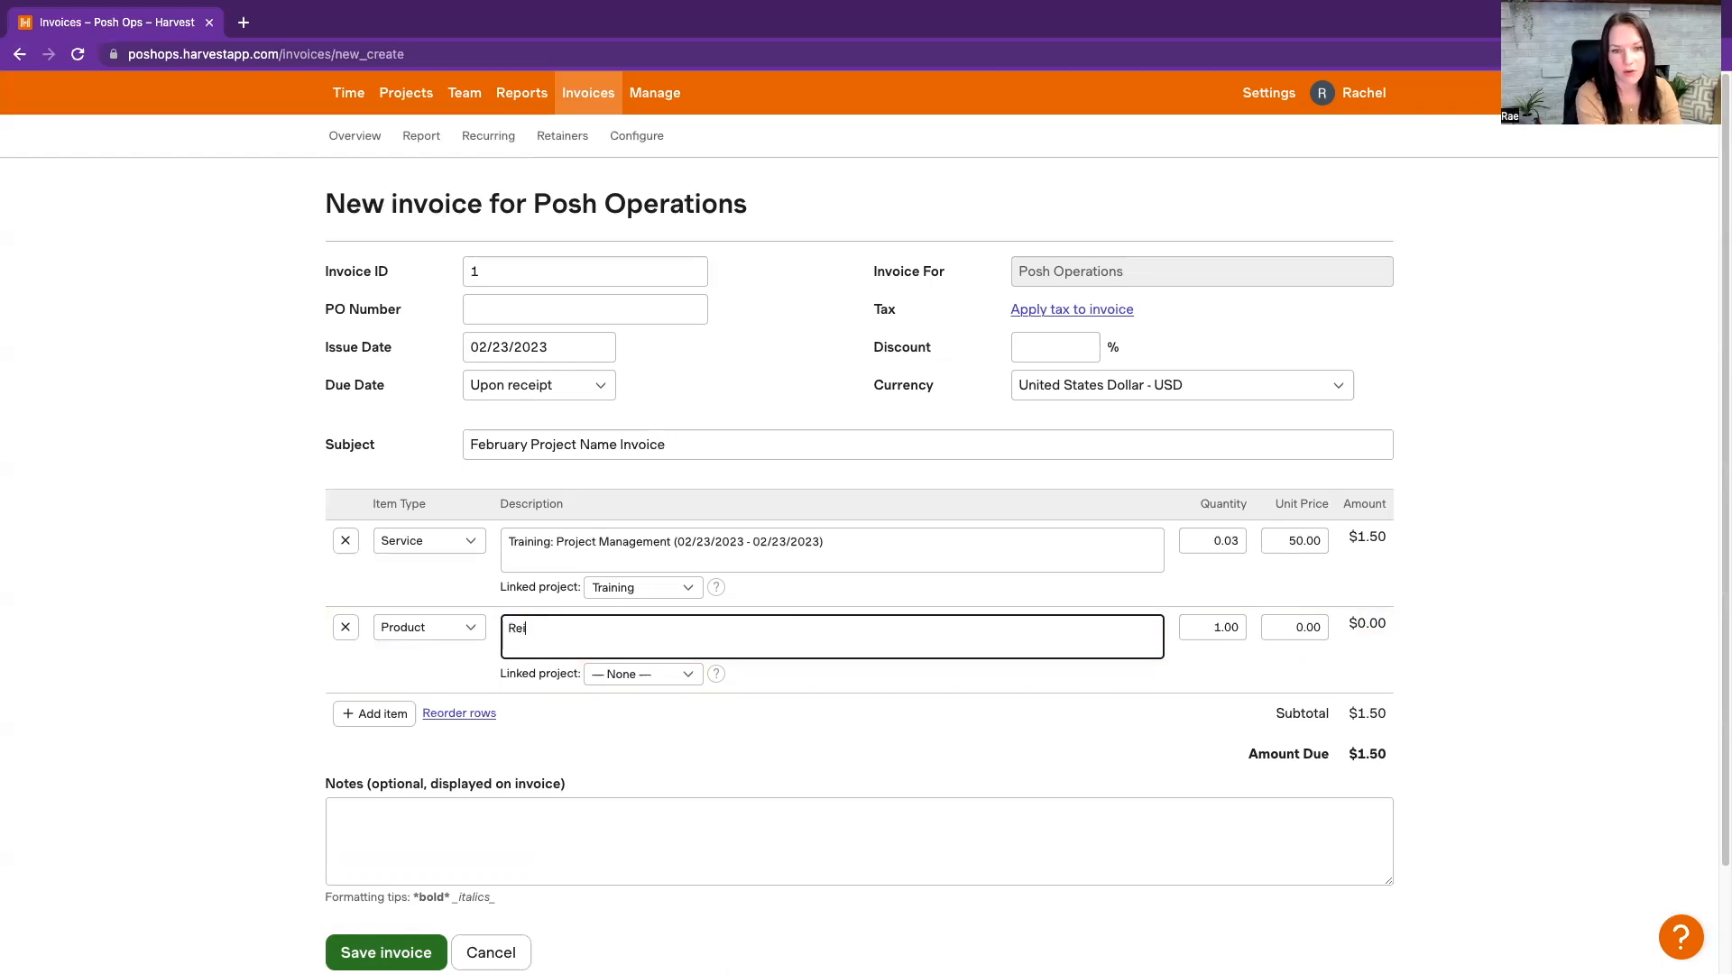
type("mbursement")
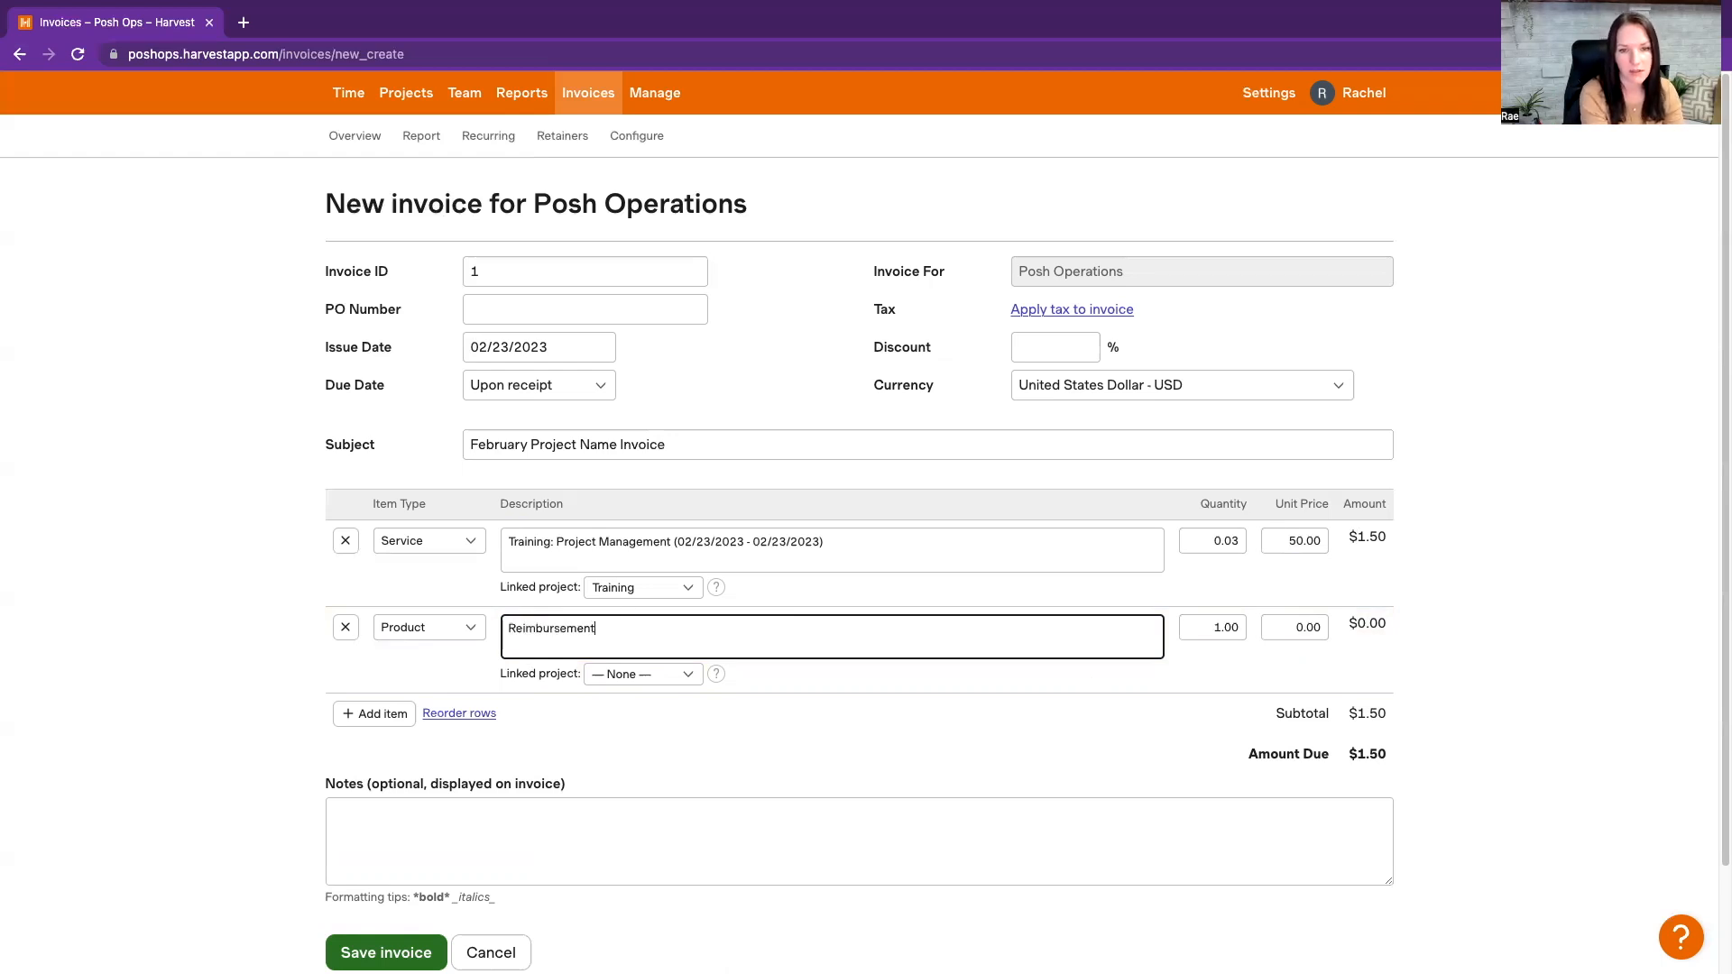
type(": Item Dis")
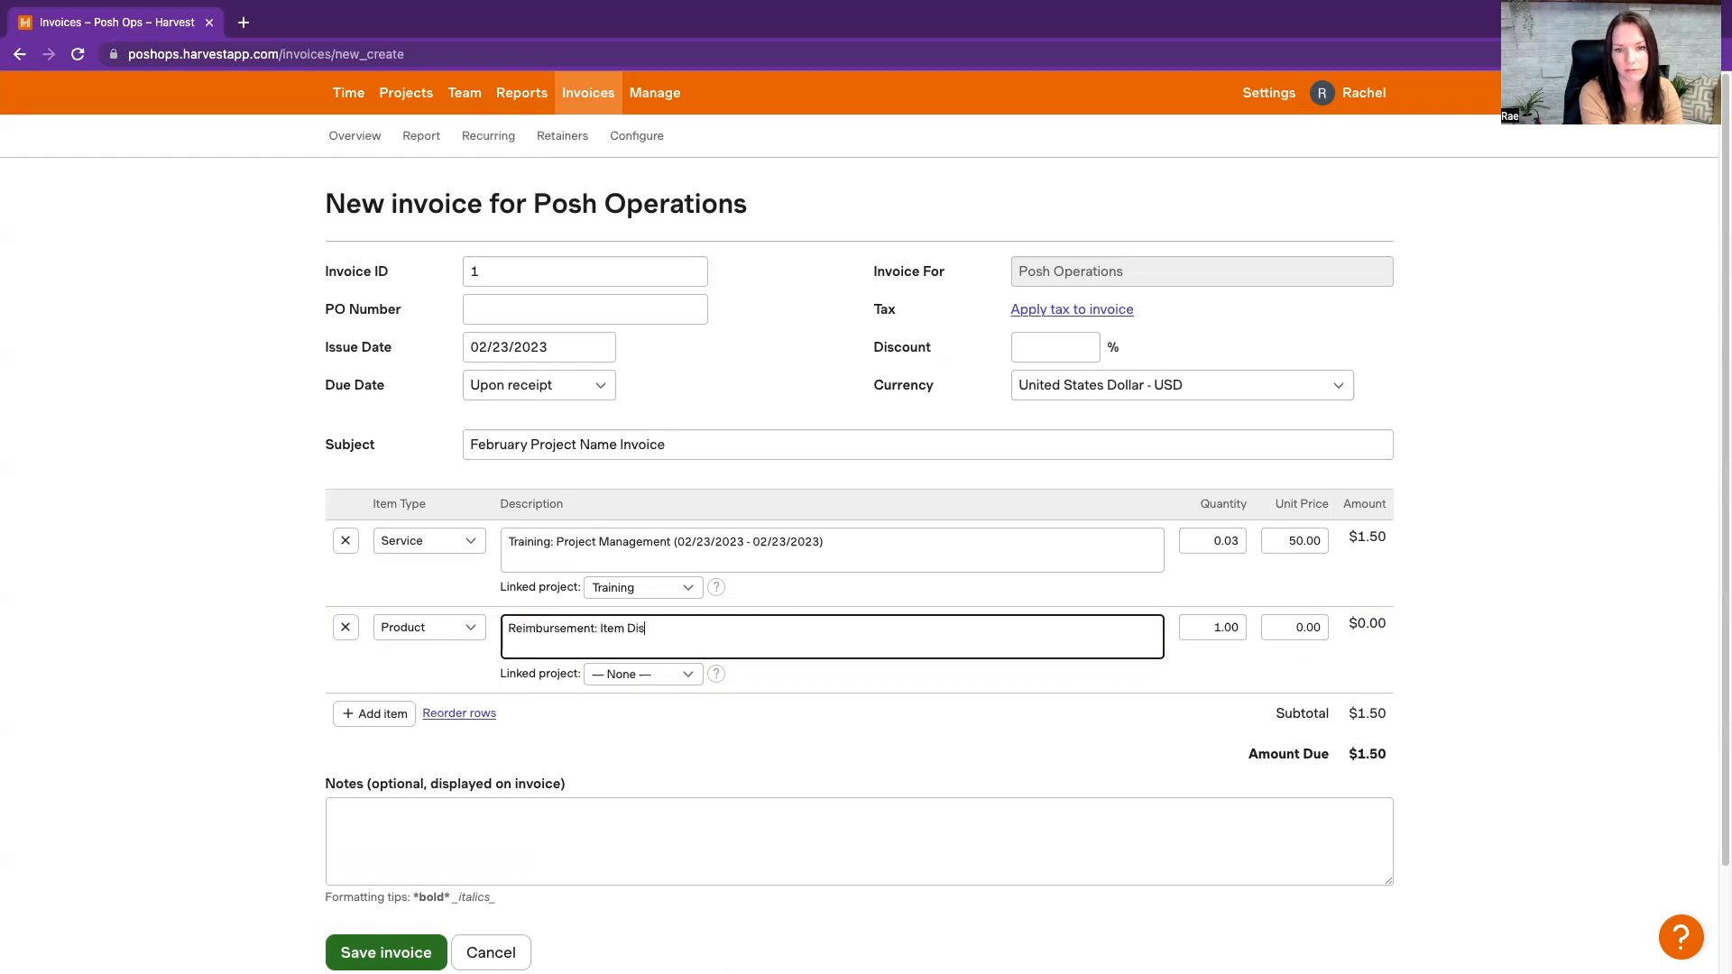
key("BackSpace")
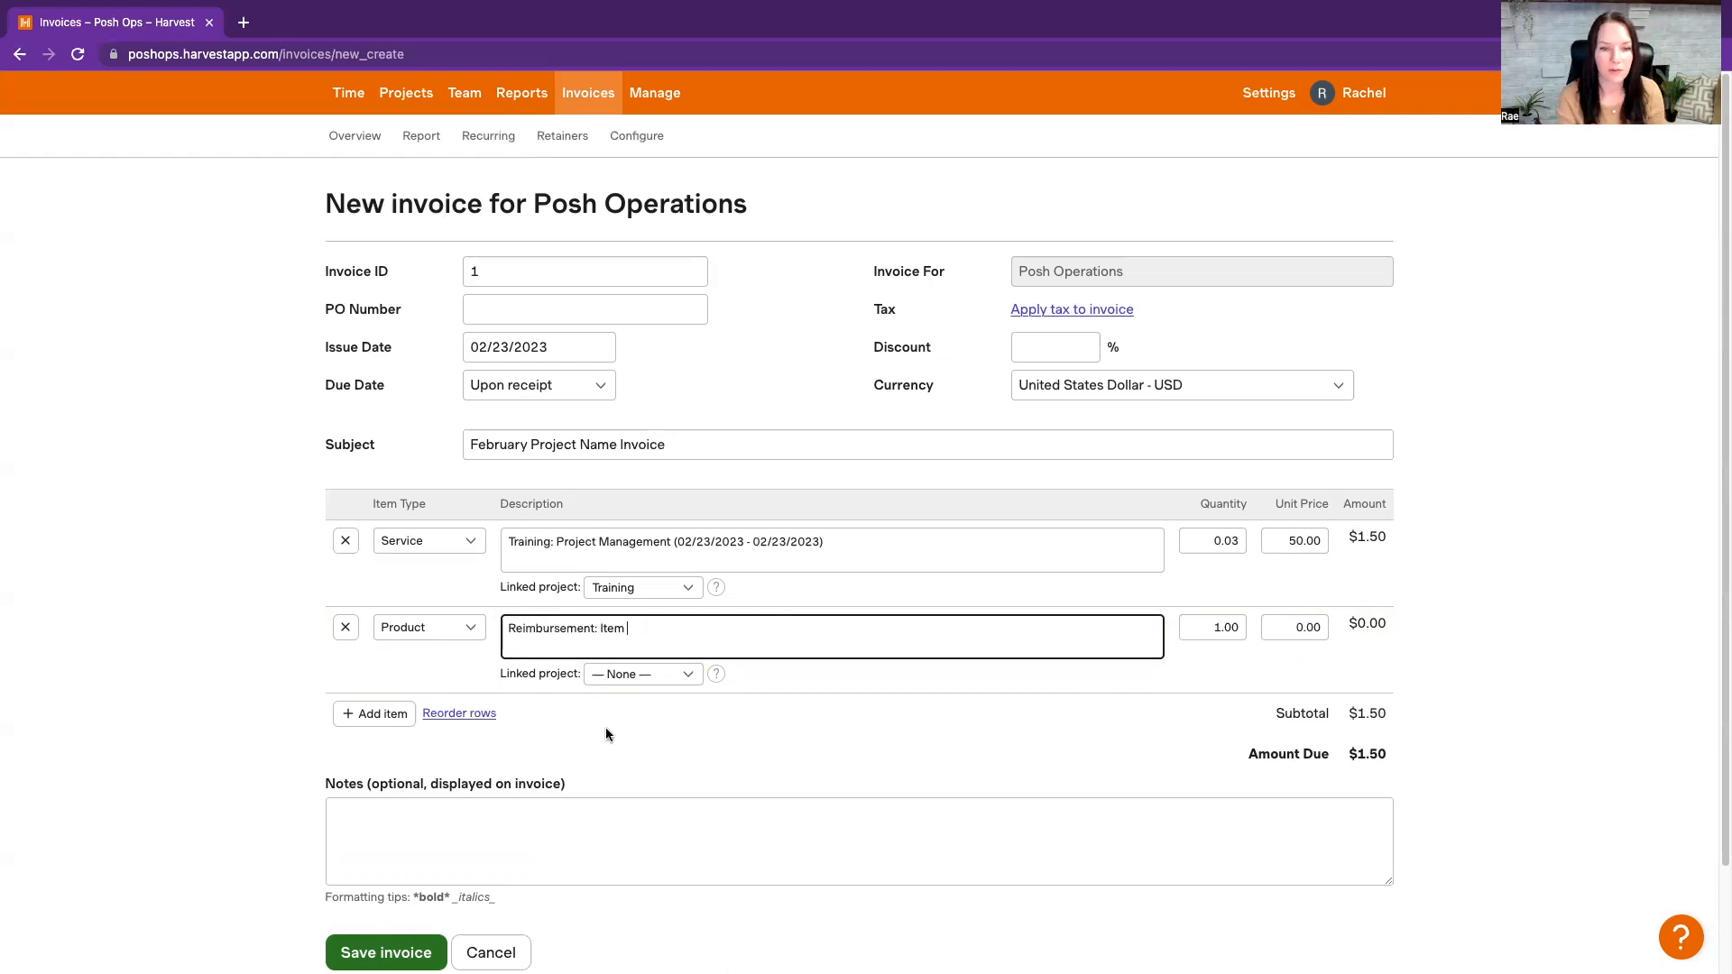
Leave the optional notes empty and save the invoice
scroll(605, 733, "down", 1)
scroll(604, 733, "down", 1)
left_click(397, 722)
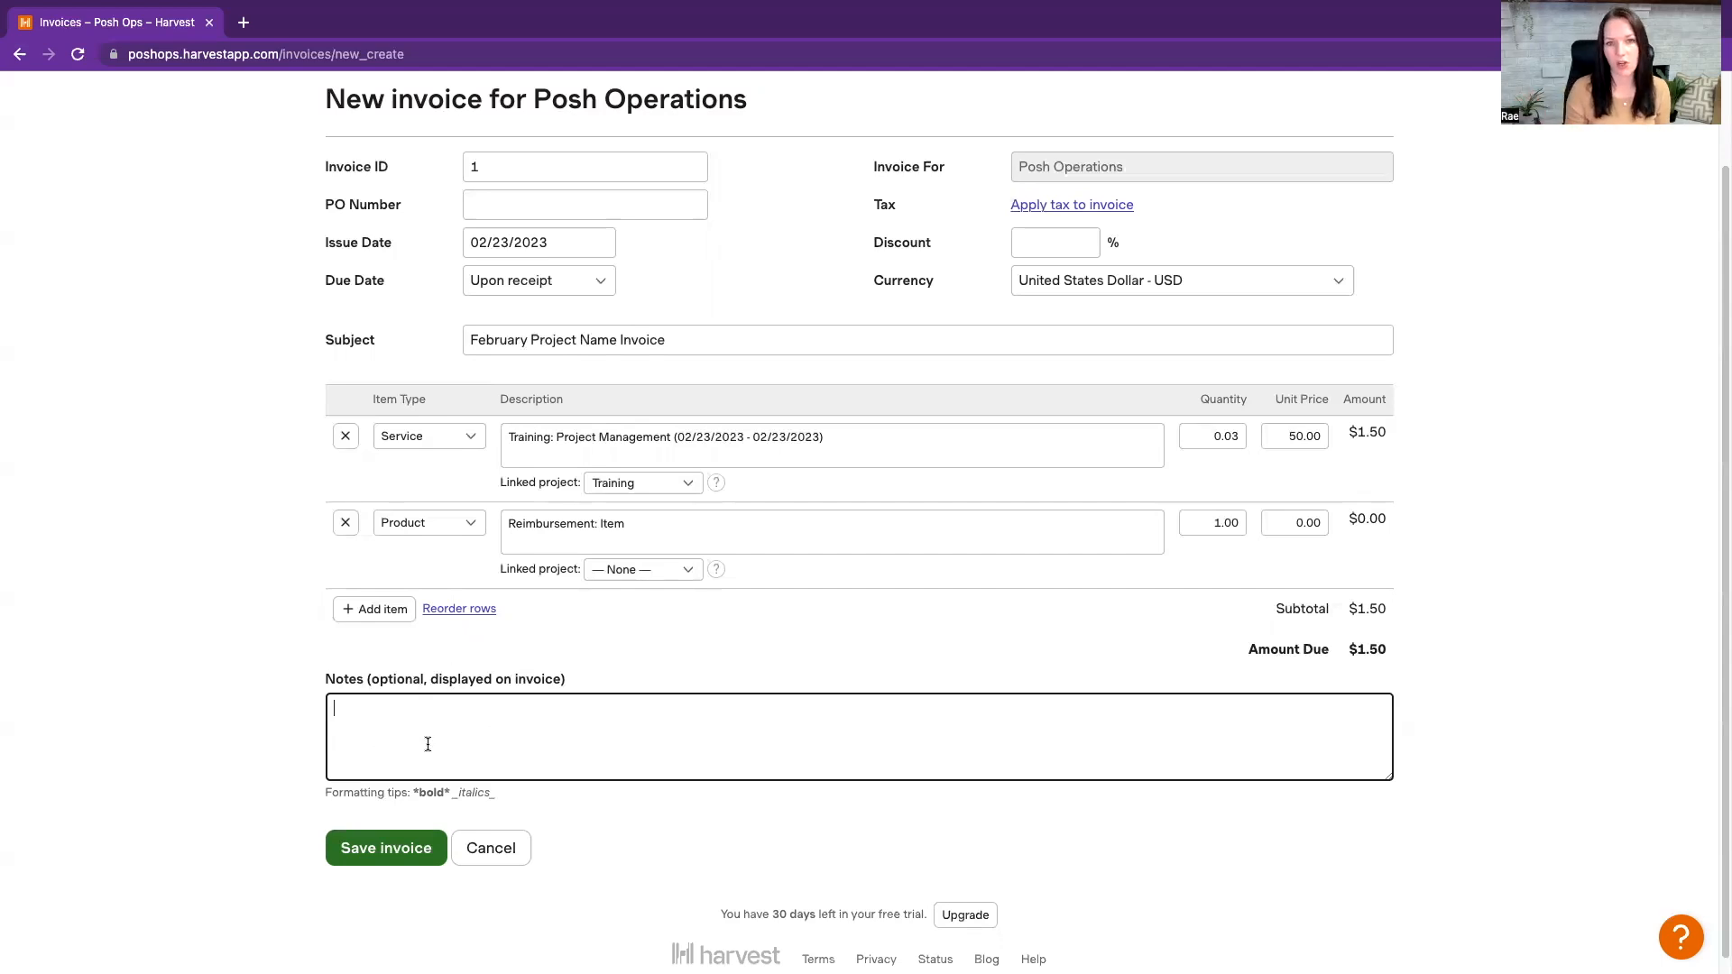
left_click(432, 846)
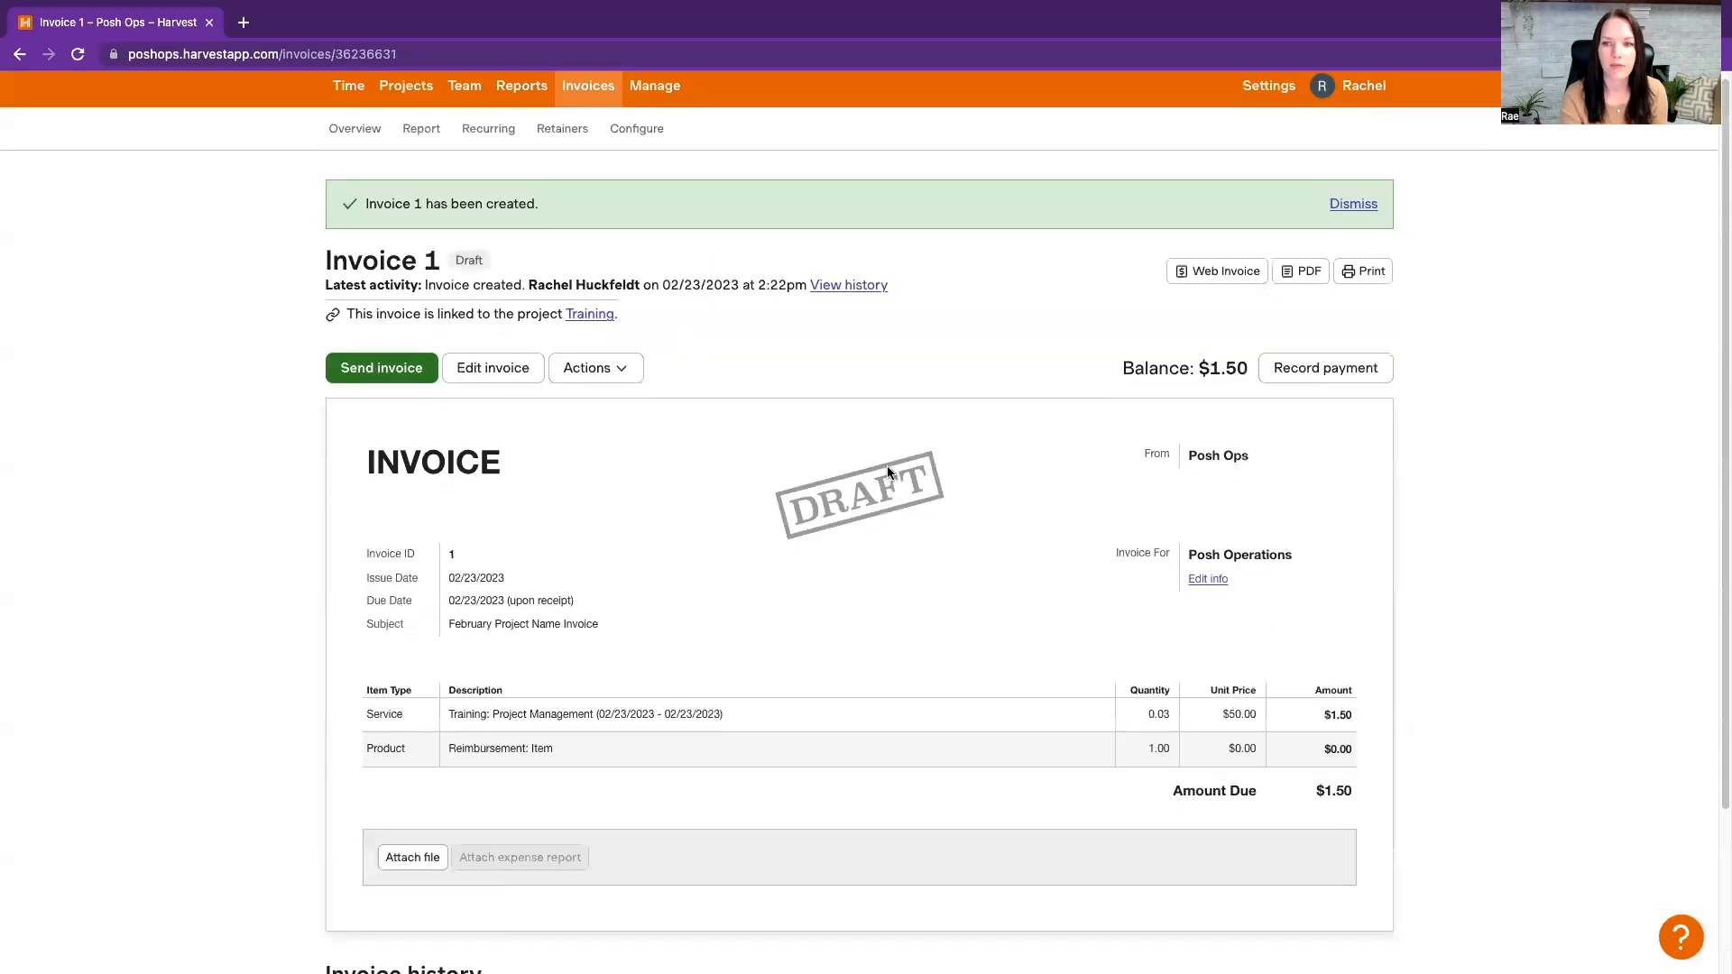
Check which additional actions are available for the draft invoice
scroll(886, 466, "down", 1)
left_click(616, 331)
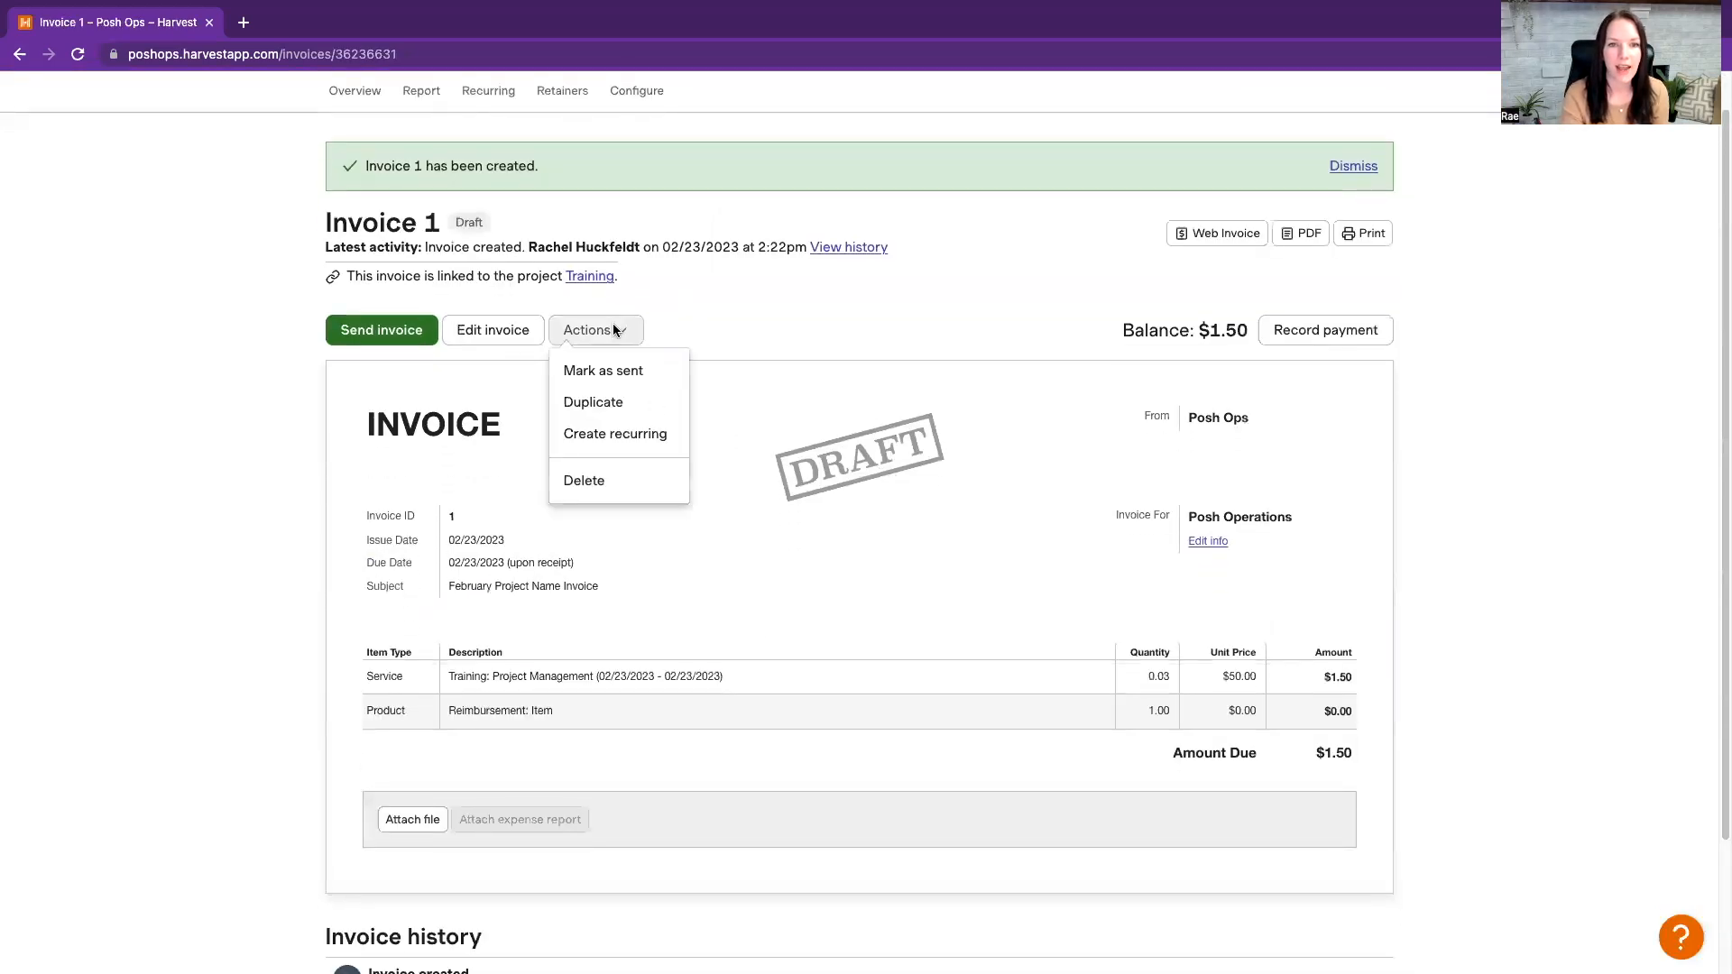
left_click(706, 296)
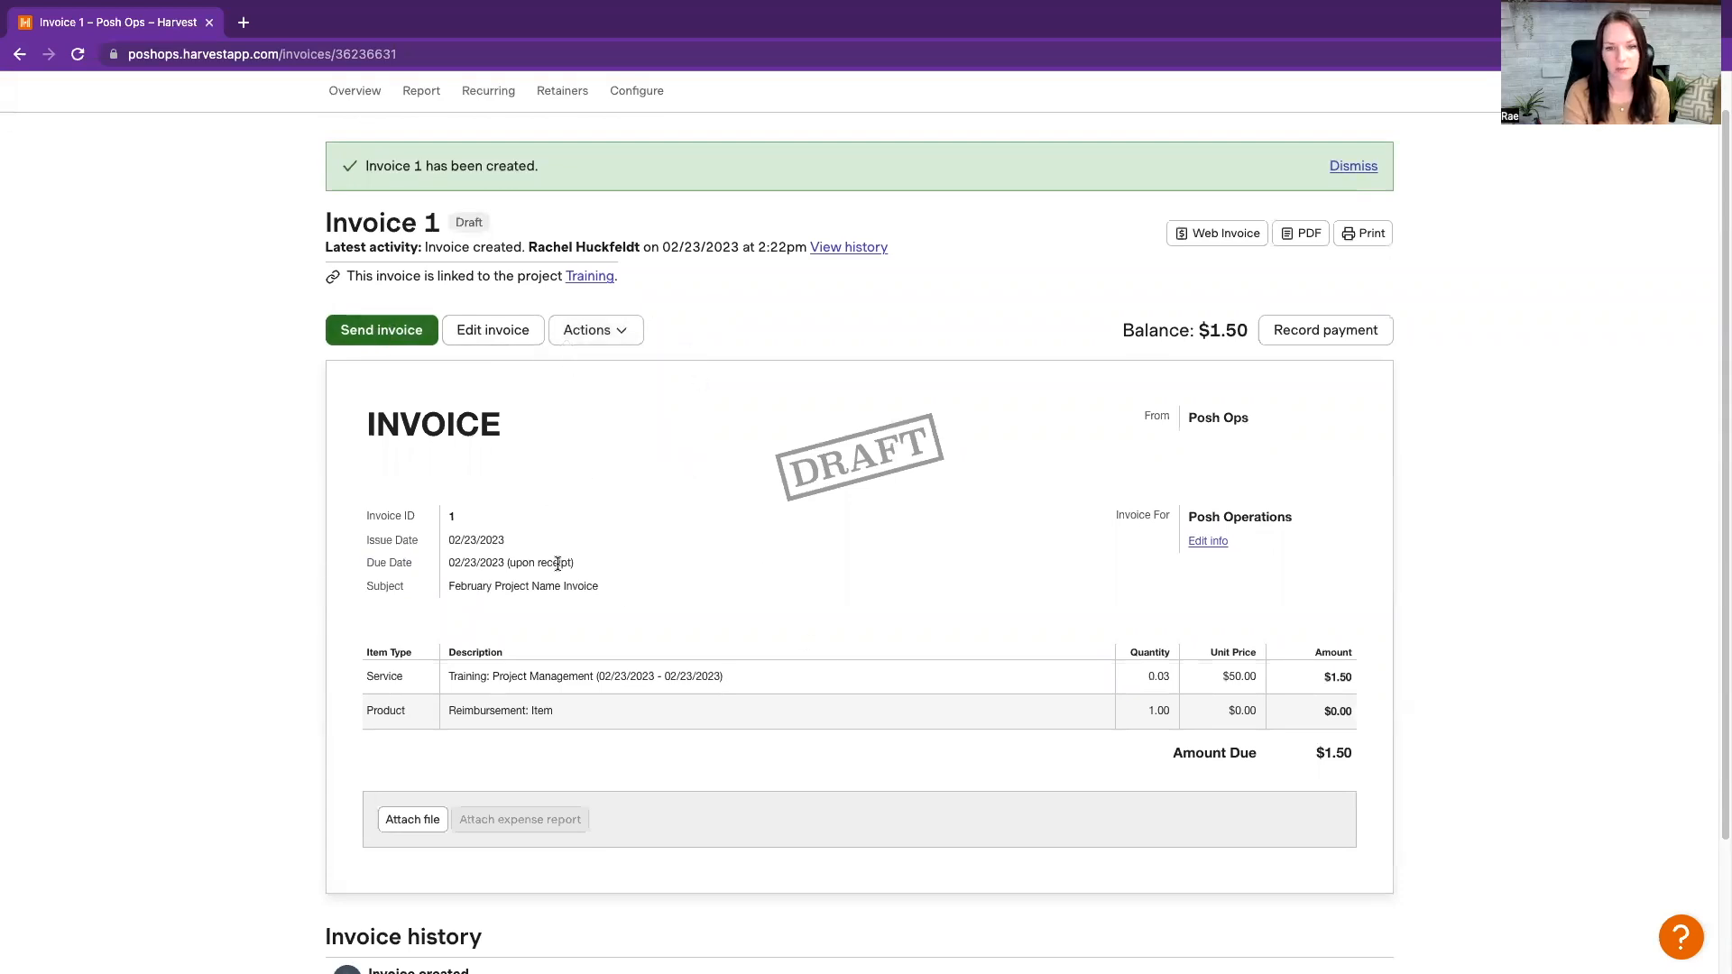
View the new contact form for Posh Operations from the invoice's send options, and return to the invoice without adding a contact
scroll(451, 373, "down", 1)
left_click(393, 318)
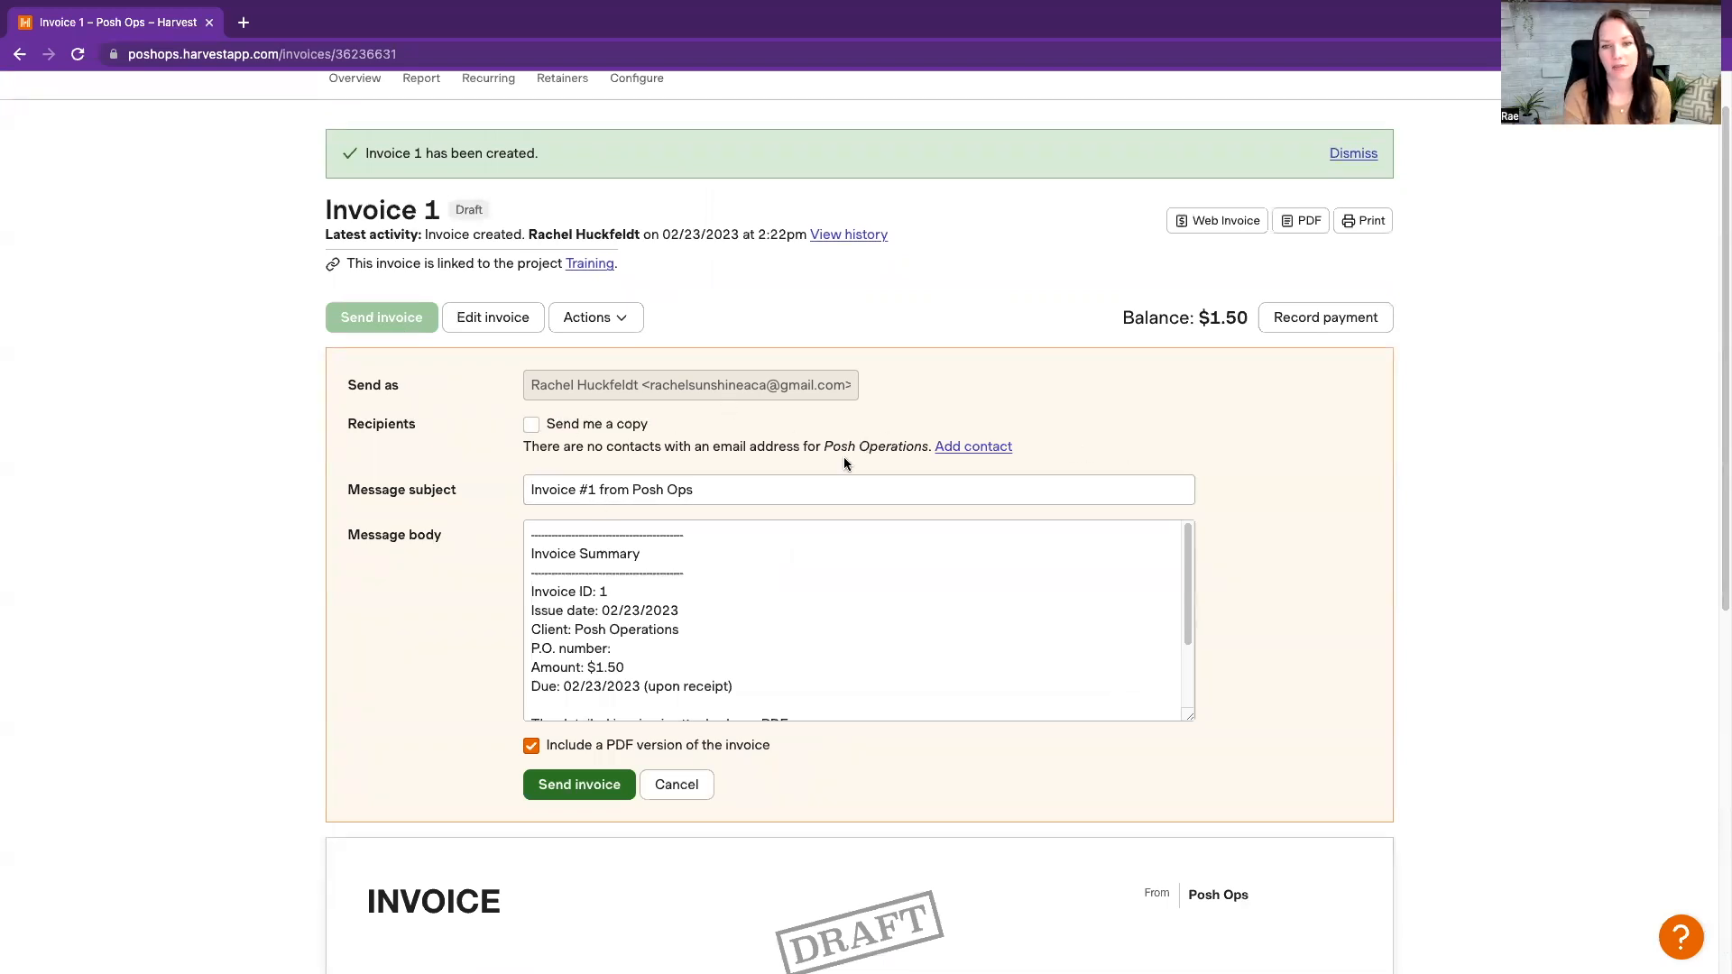
left_click_drag(857, 461, 881, 449)
left_click(968, 447)
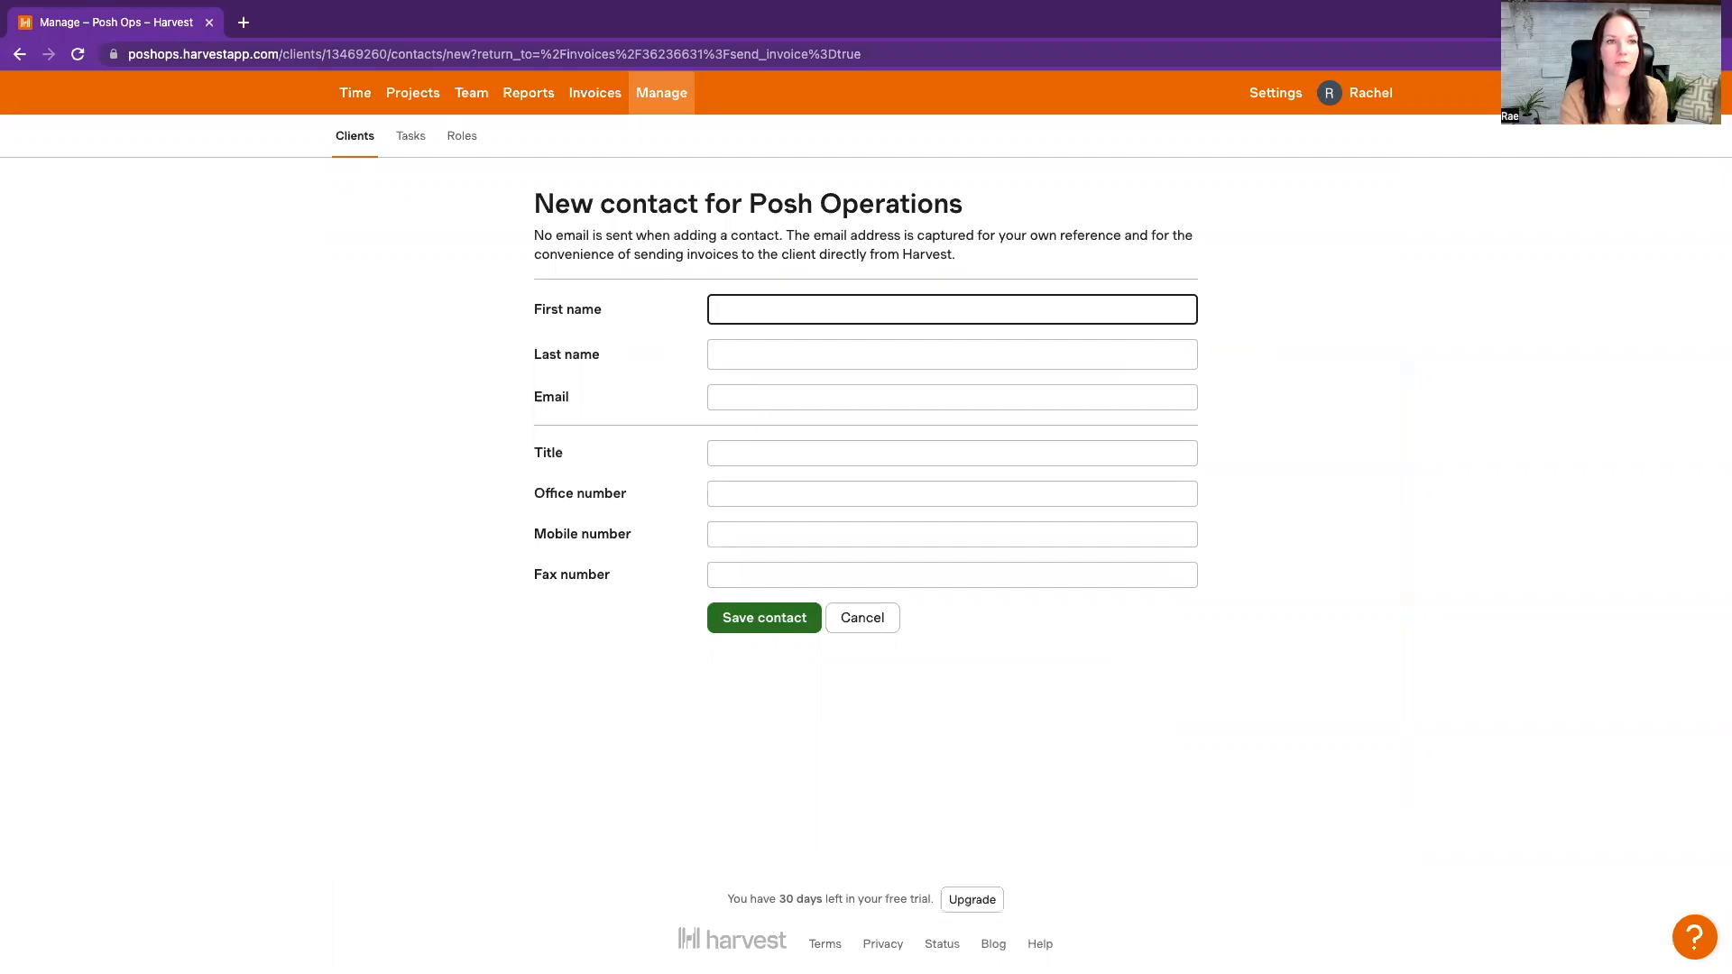
left_click(18, 54)
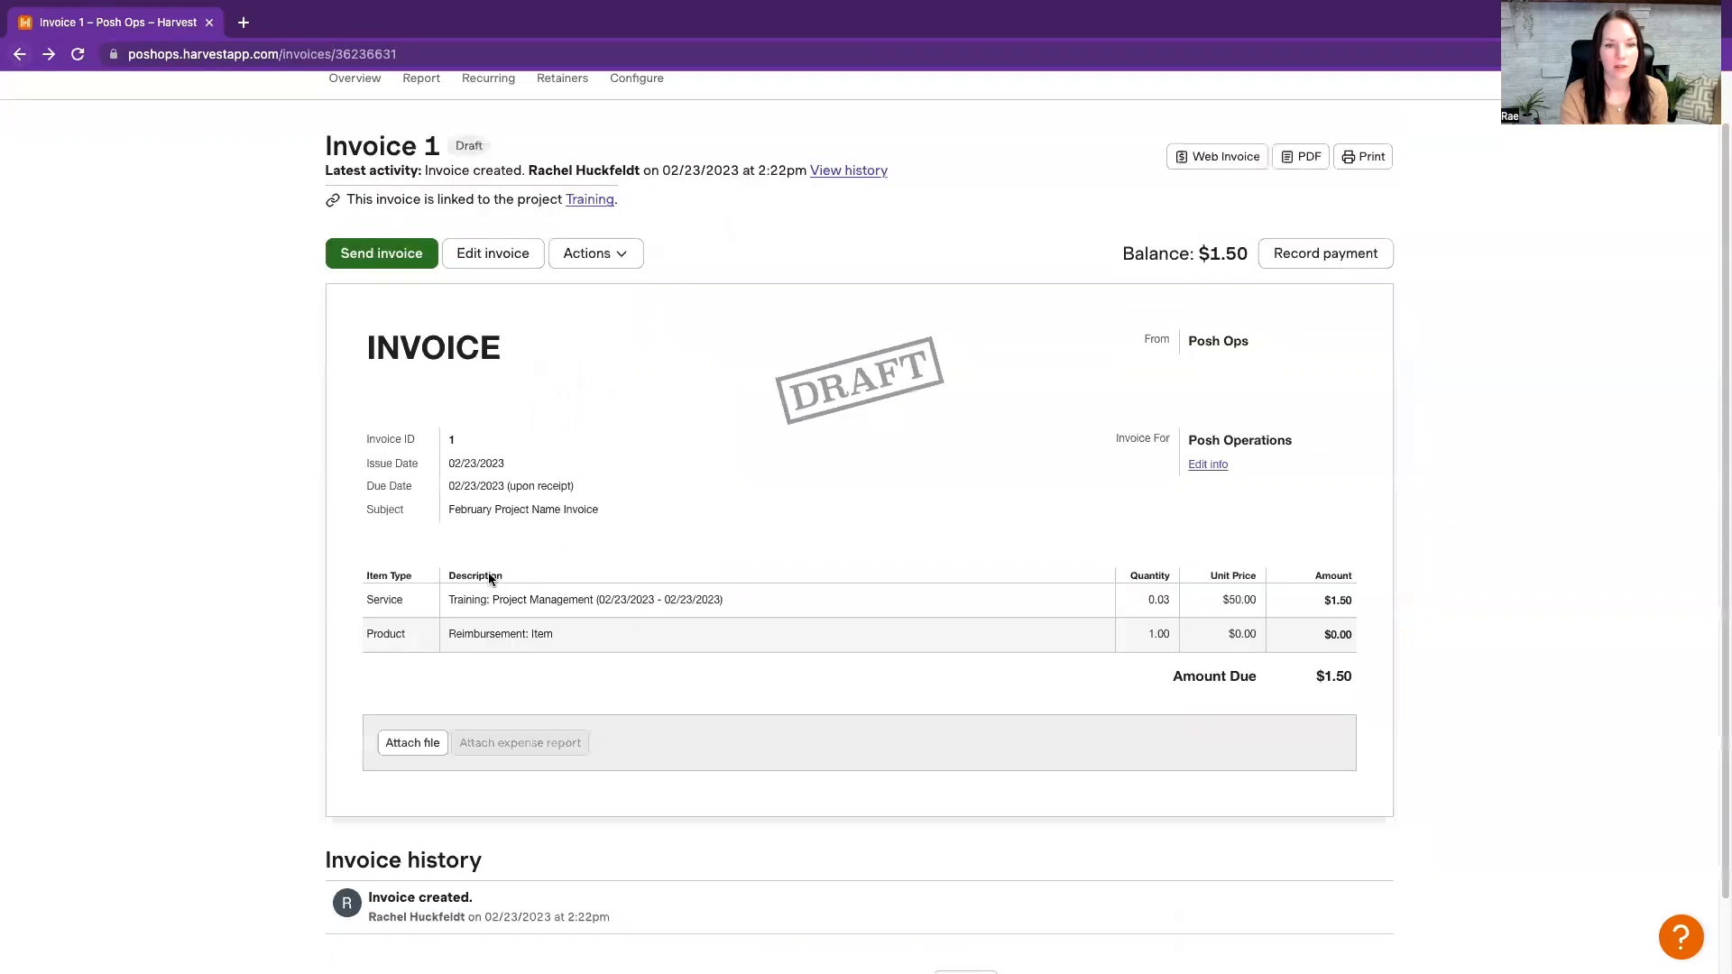
Reopen the invoice's send options and review the recipients, subject and full message body
left_click(379, 262)
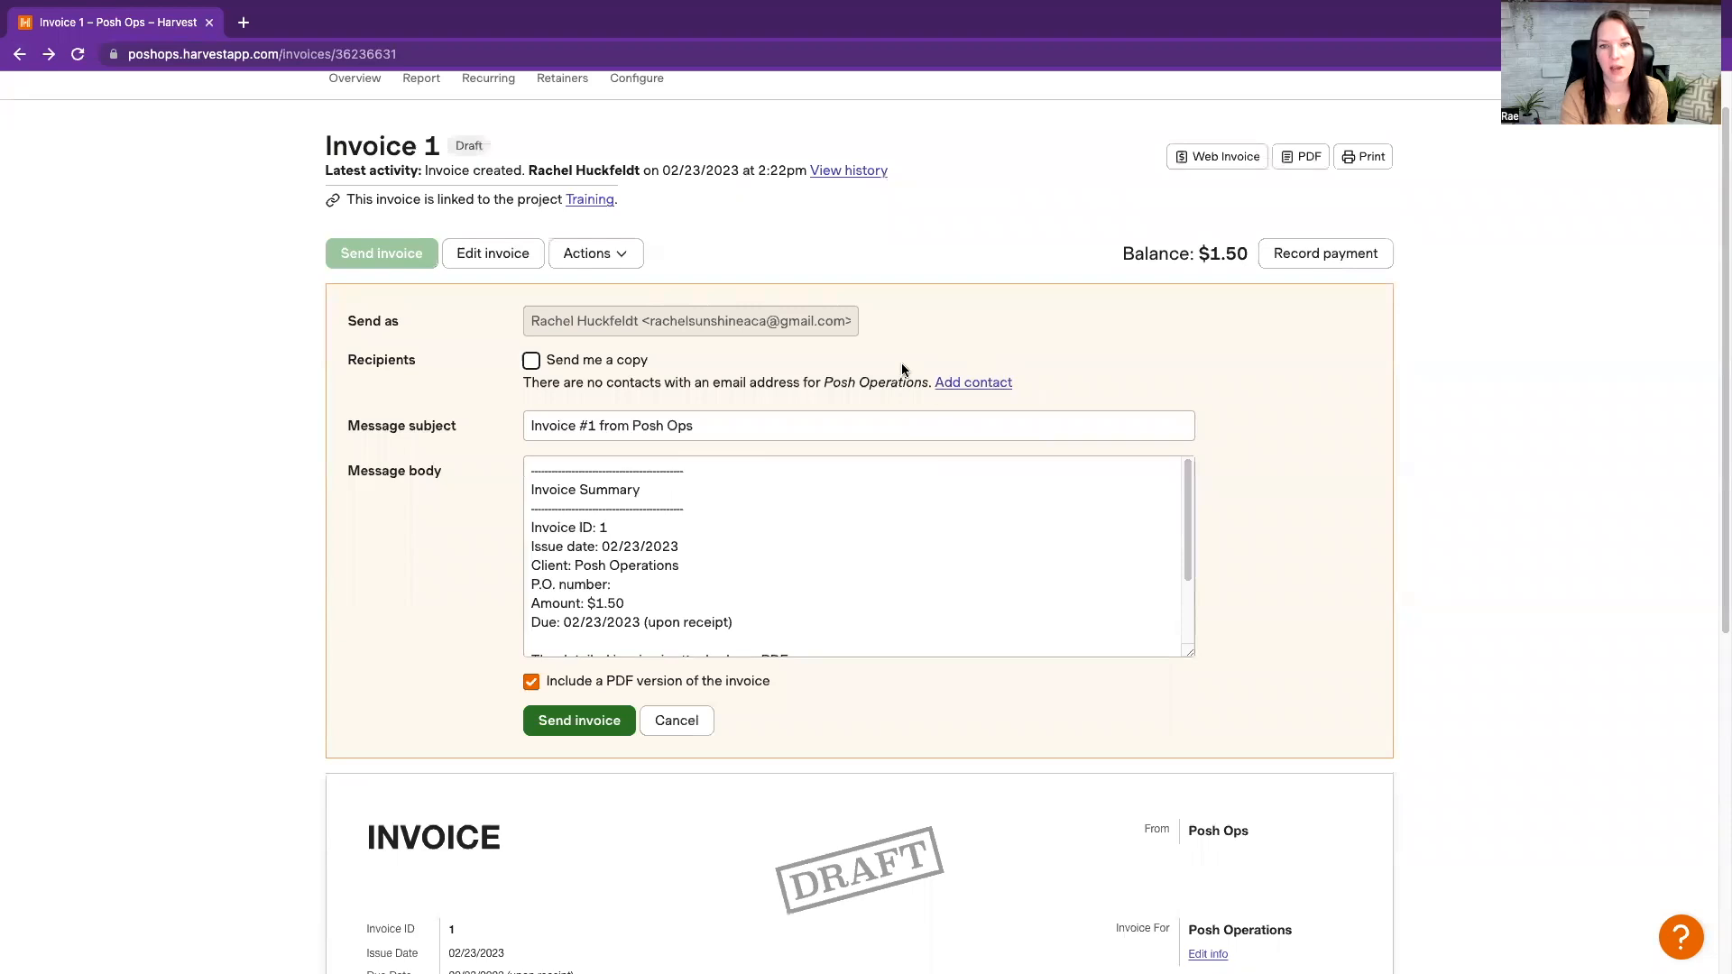
scroll(654, 537, "down", 3)
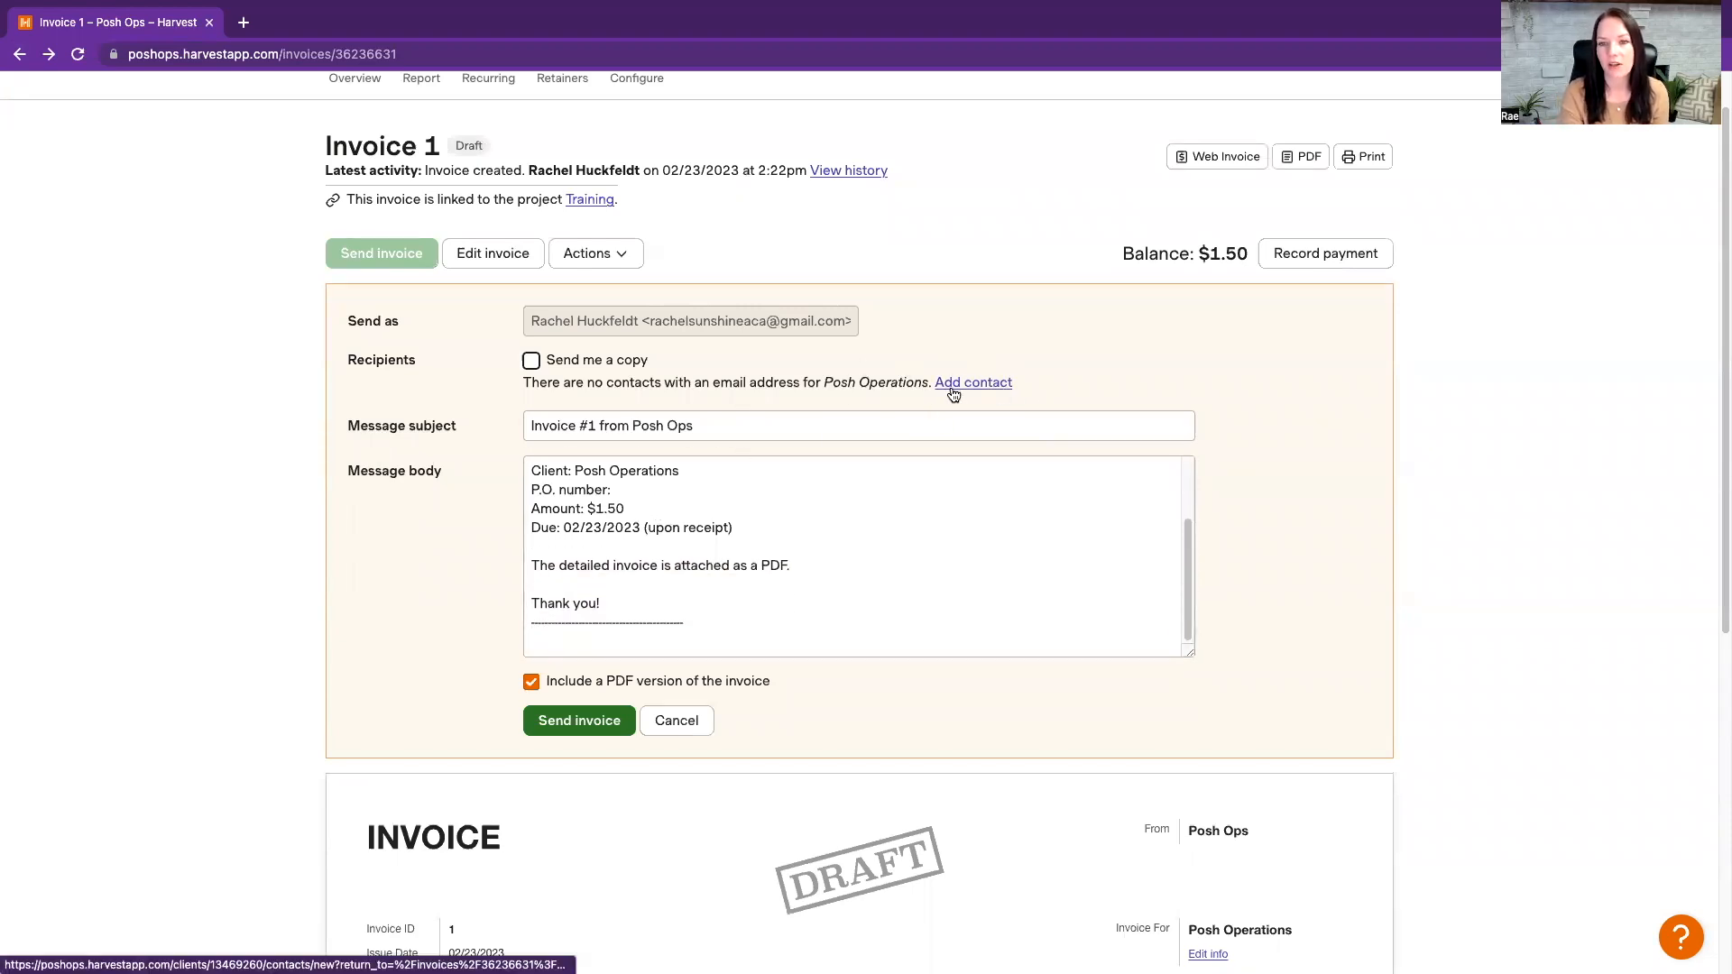
scroll(747, 535, "up", 1)
scroll(747, 535, "down", 1)
scroll(747, 535, "up", 5)
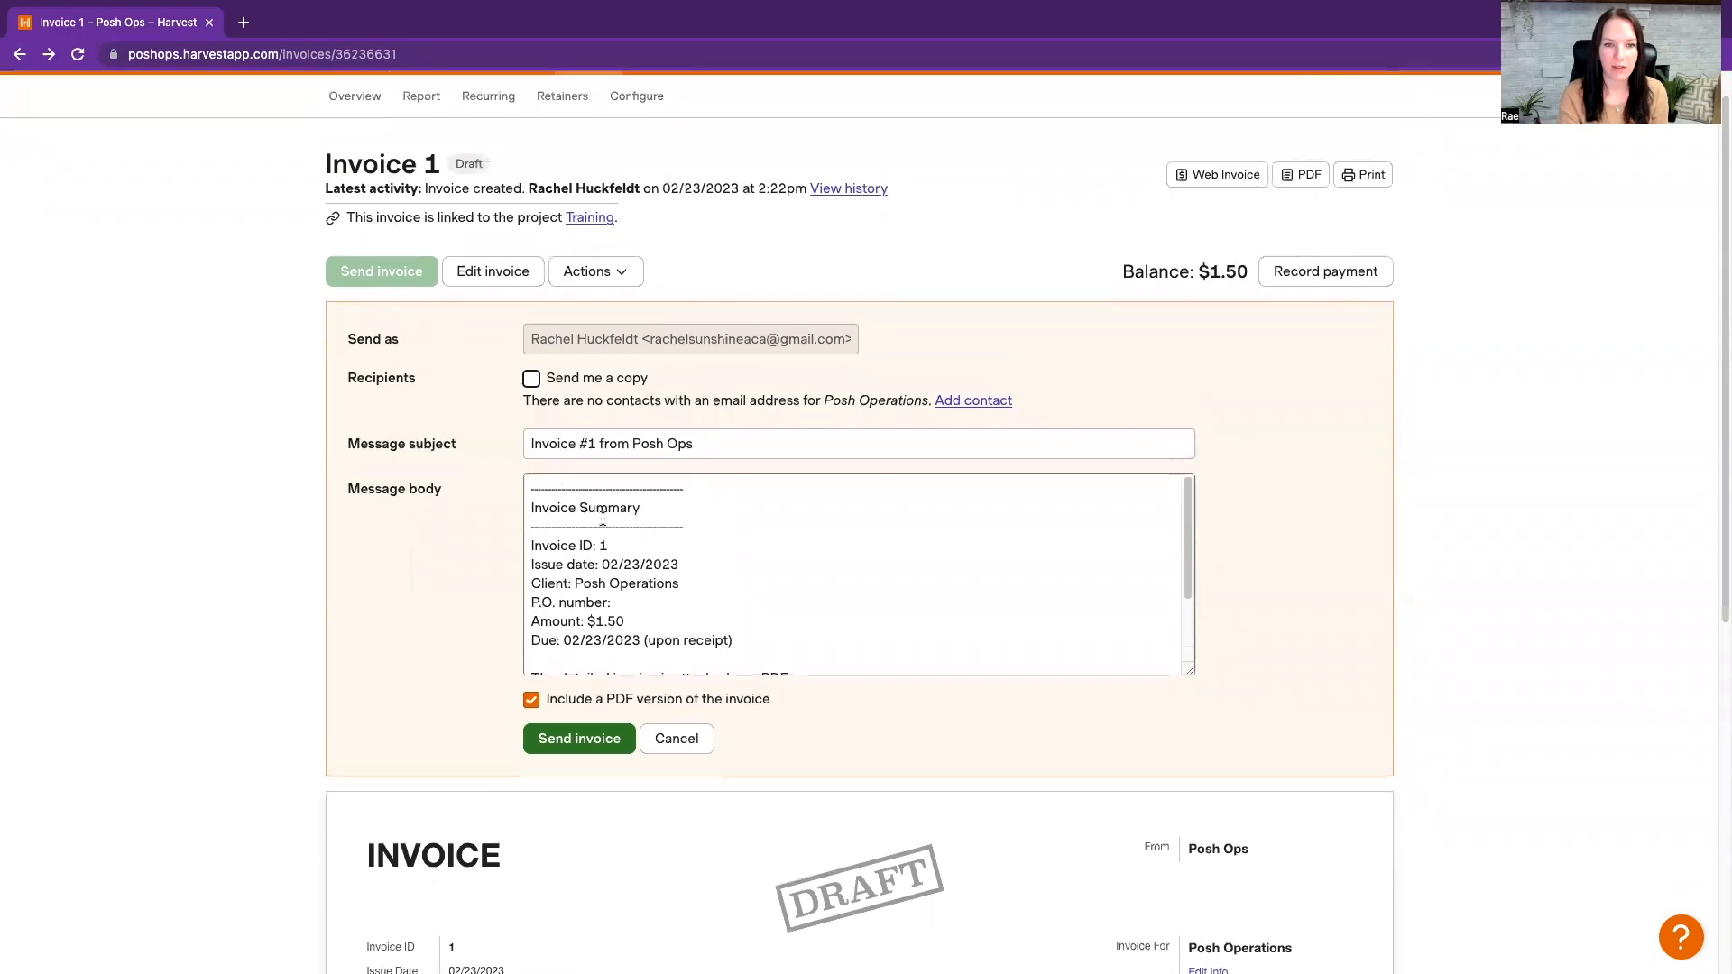
Review the message subject and the full message body of the invoice email
left_click_drag(530, 445, 610, 445)
left_click(723, 443)
left_click_drag(722, 443, 631, 445)
left_click(609, 547)
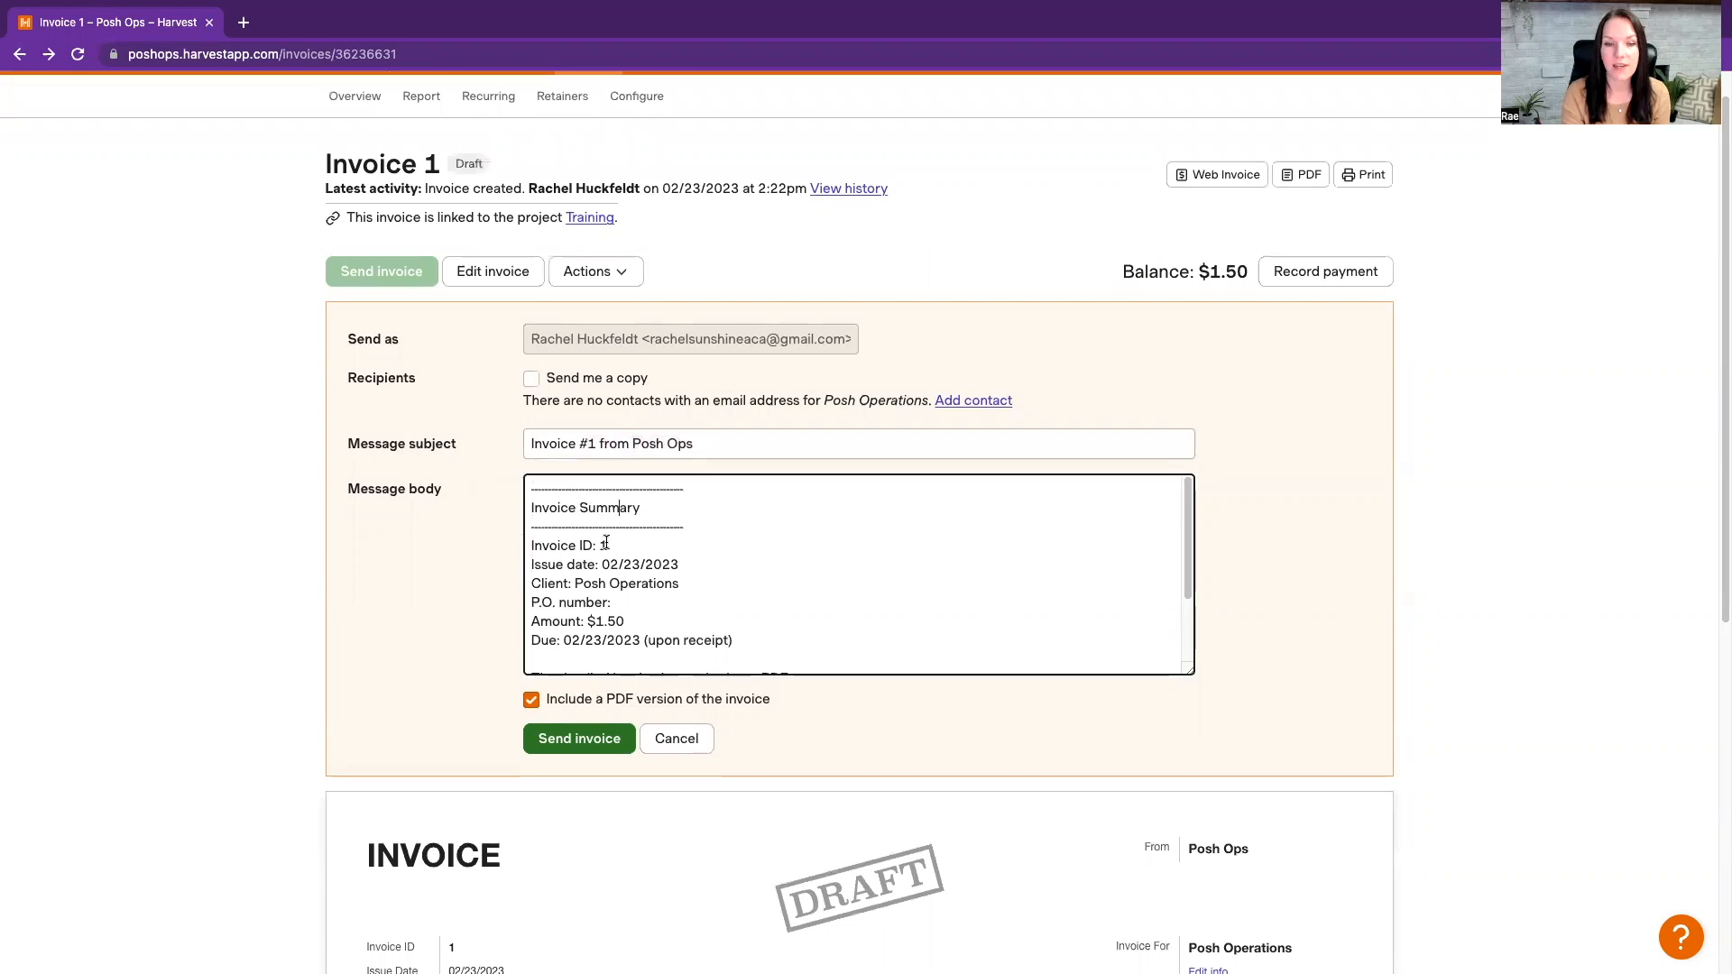
scroll(668, 586, "down", 2)
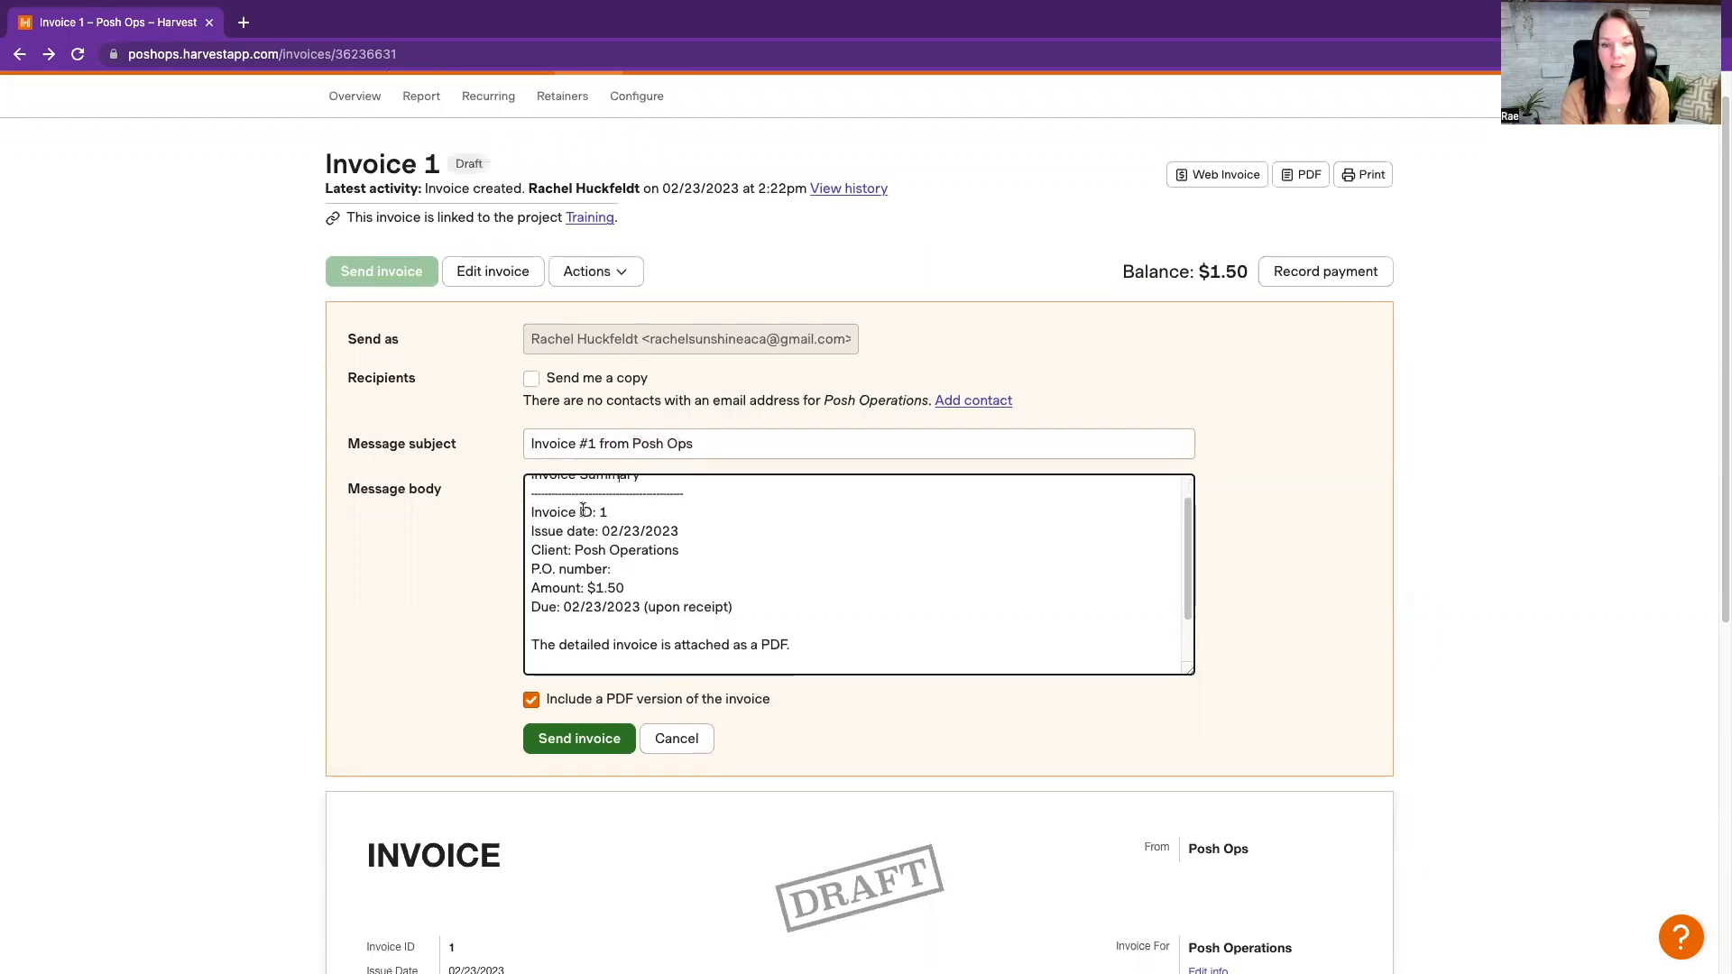
scroll(737, 623, "down", 3)
scroll(528, 606, "down", 5)
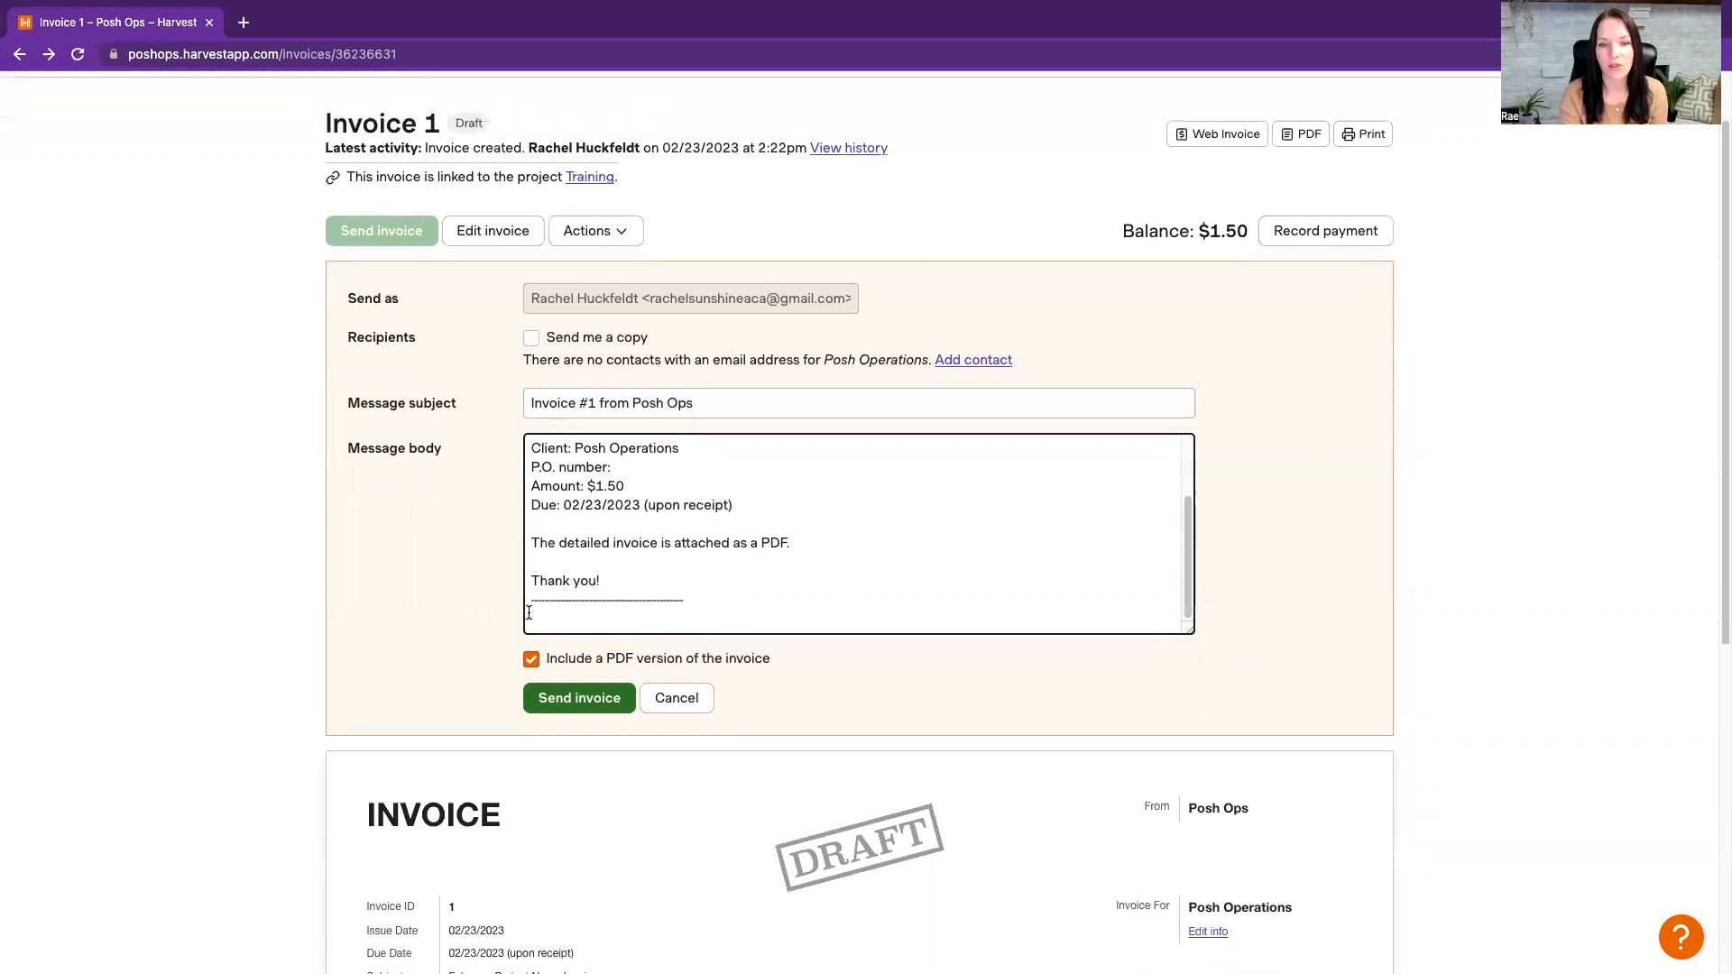
Examine the draft invoice preview below the send form, including its sender, client and line items
scroll(527, 609, "down", 2)
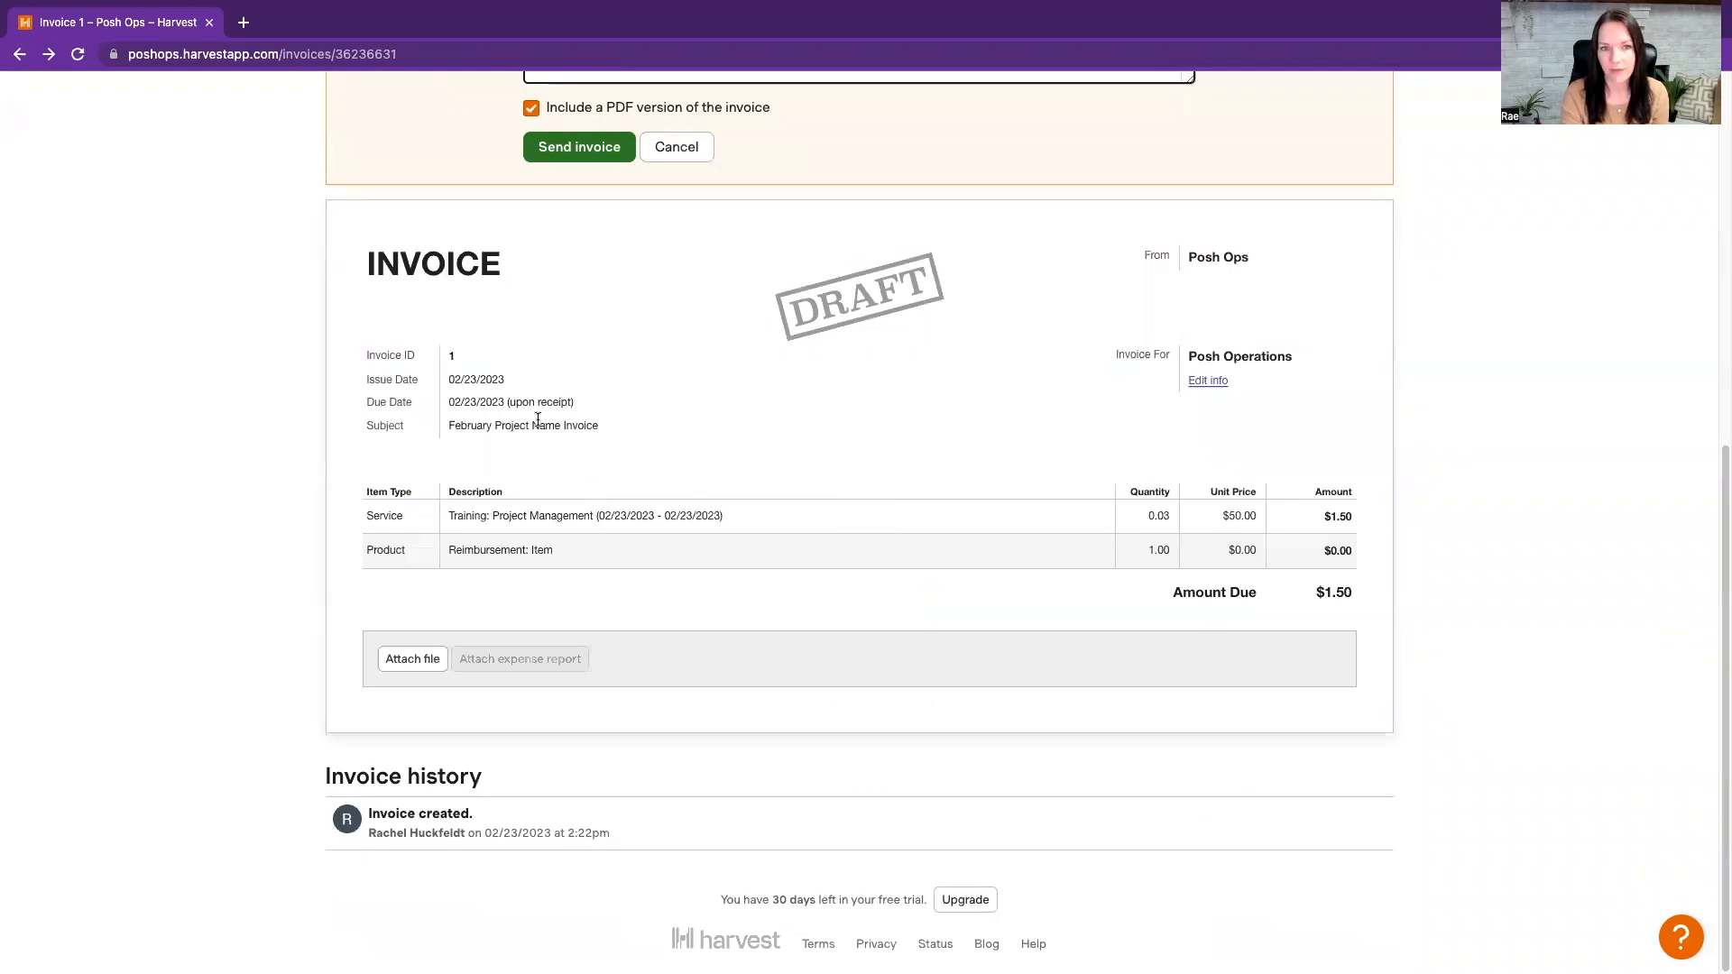
left_click_drag(1185, 256, 1252, 259)
left_click(1252, 259)
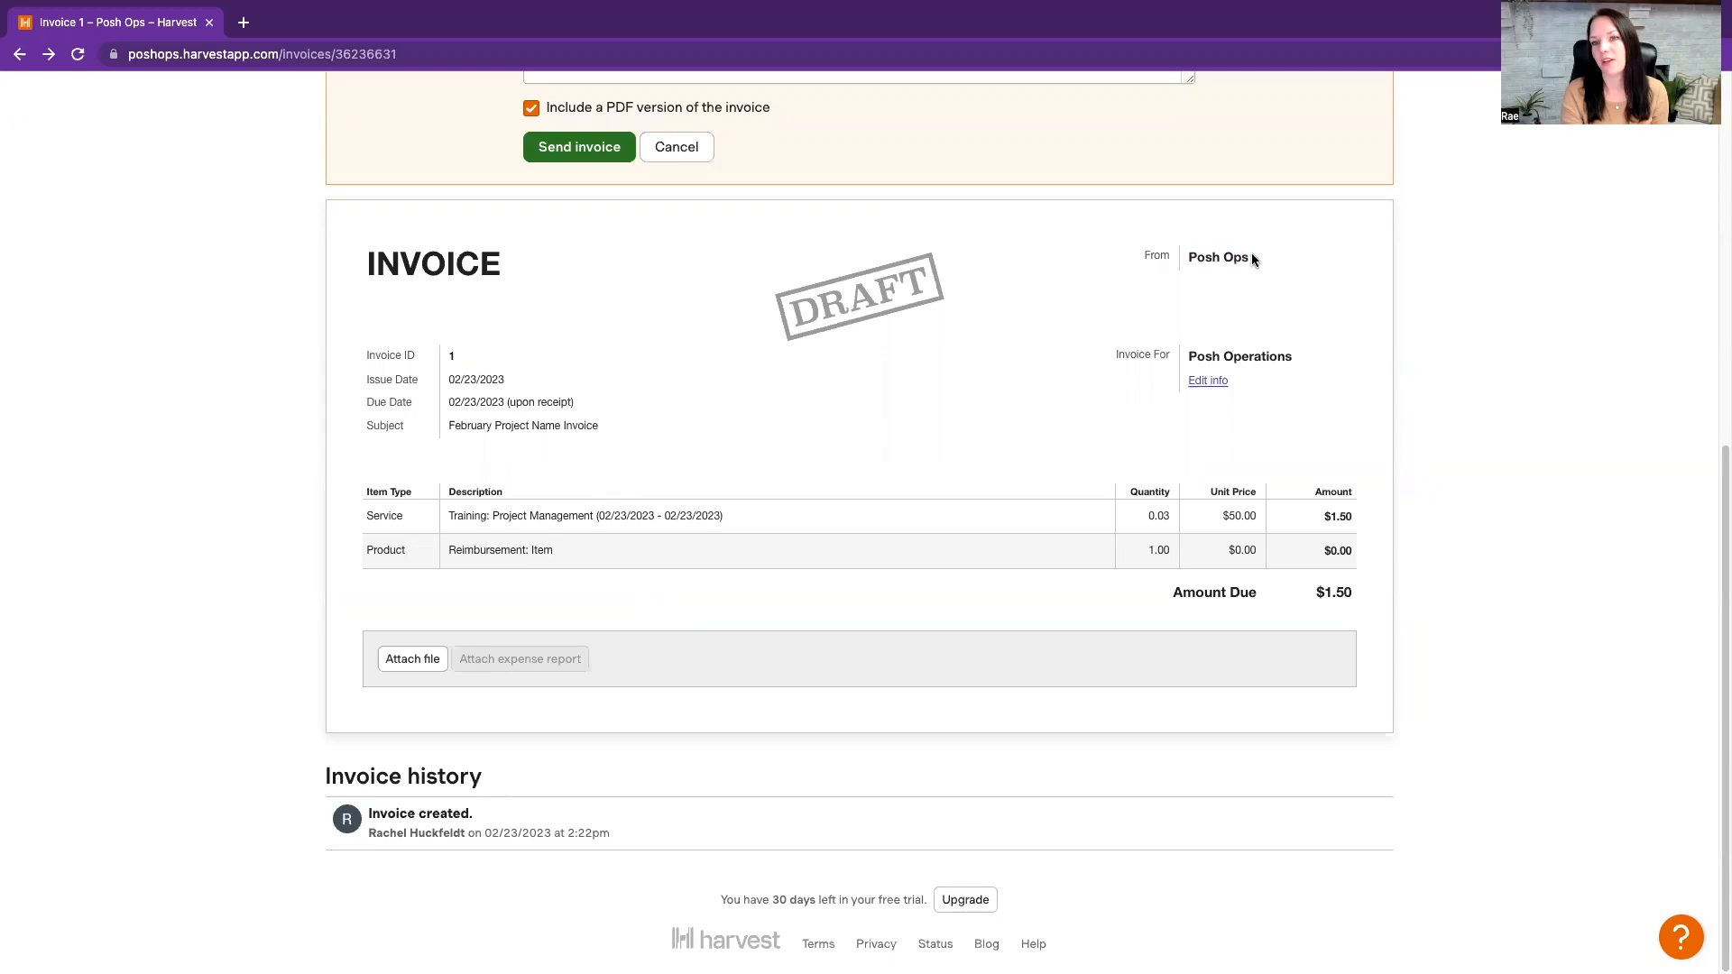
left_click_drag(1185, 356, 1317, 367)
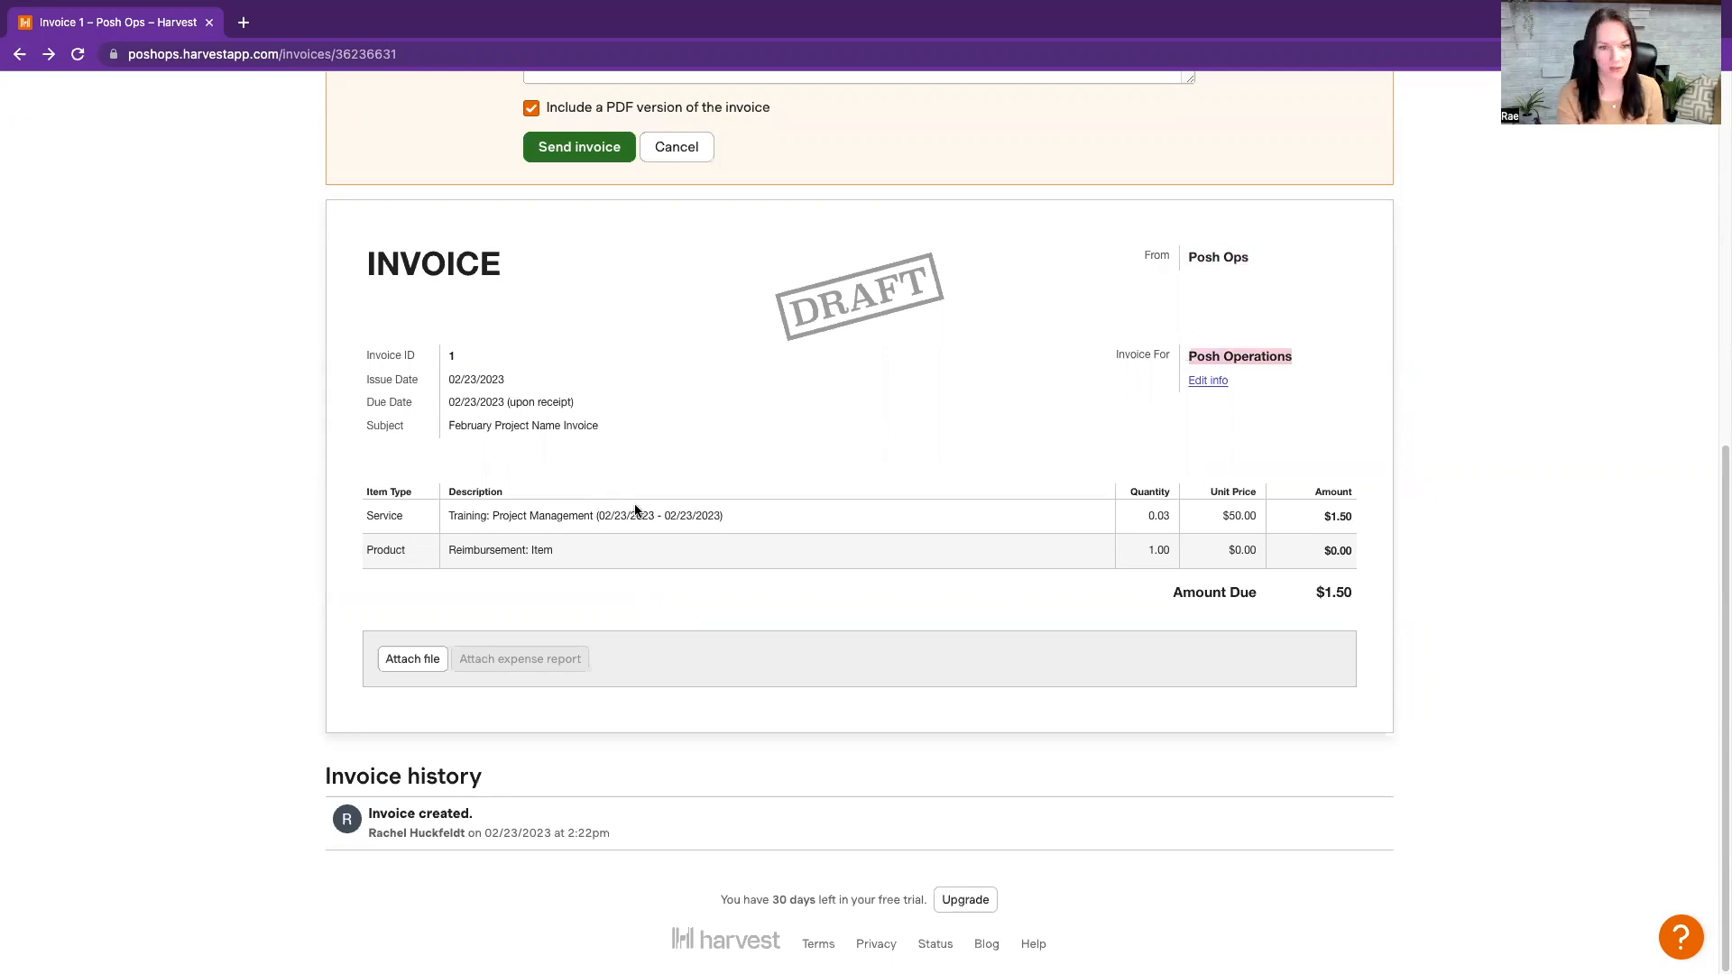
scroll(635, 511, "up", 6)
scroll(635, 510, "up", 1)
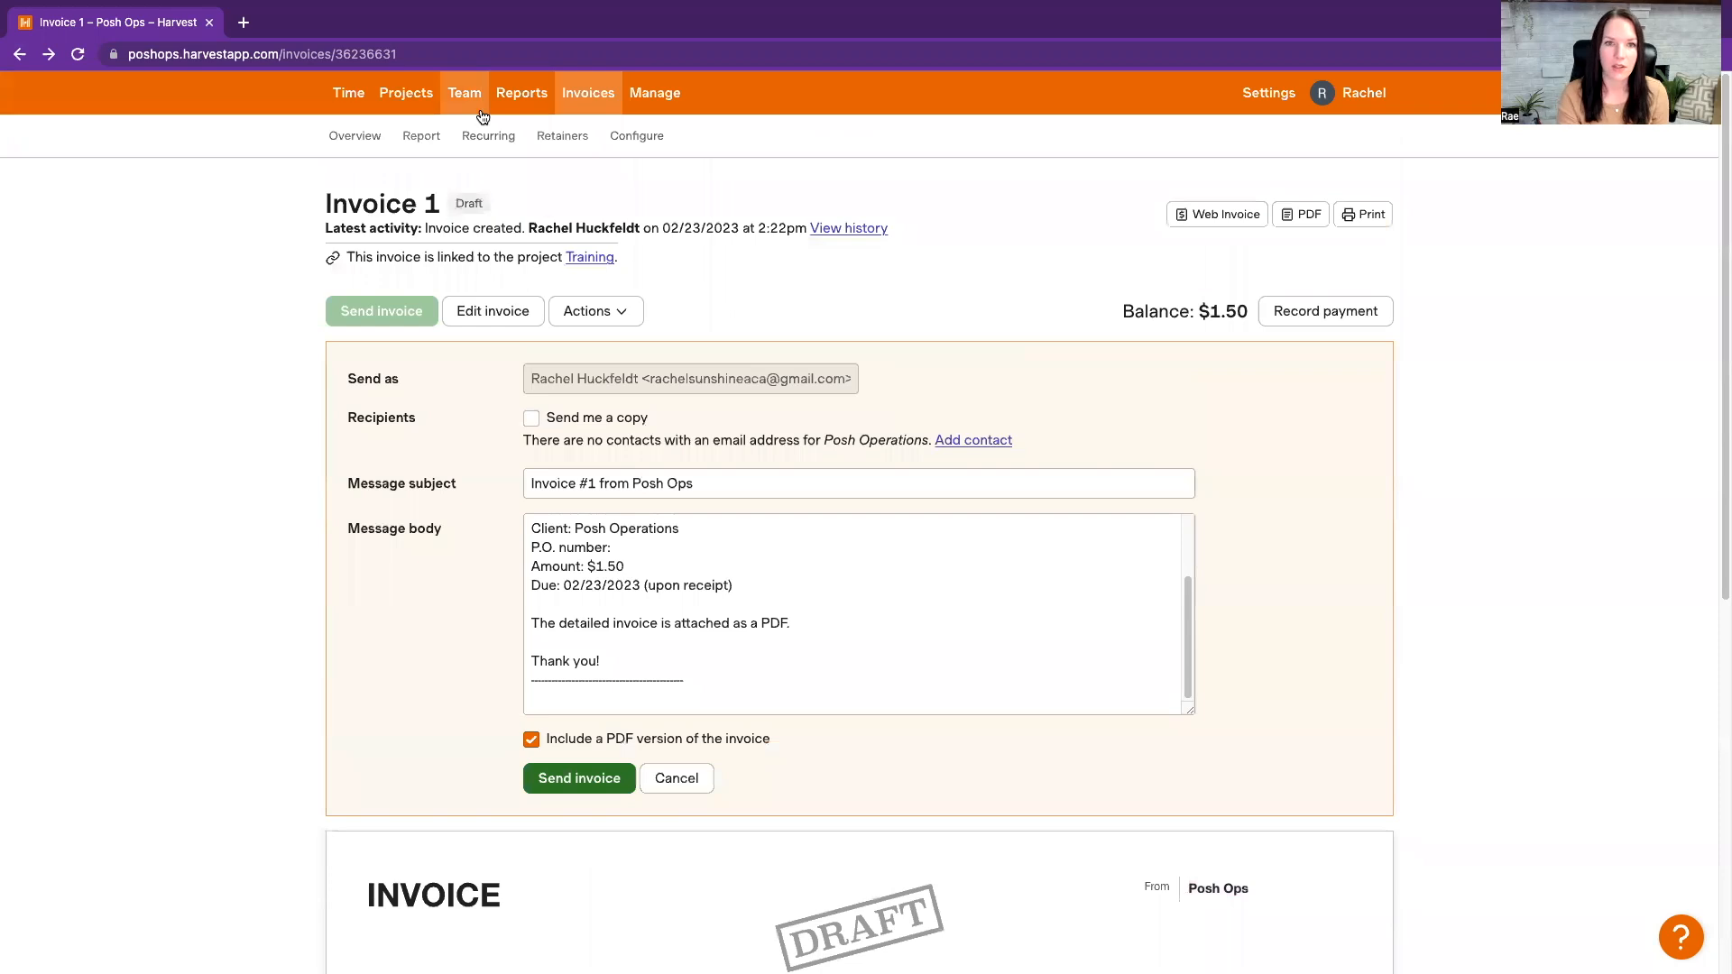
Return to the invoices overview without sending and inspect February's open and paid amounts in the chart
left_click(345, 137)
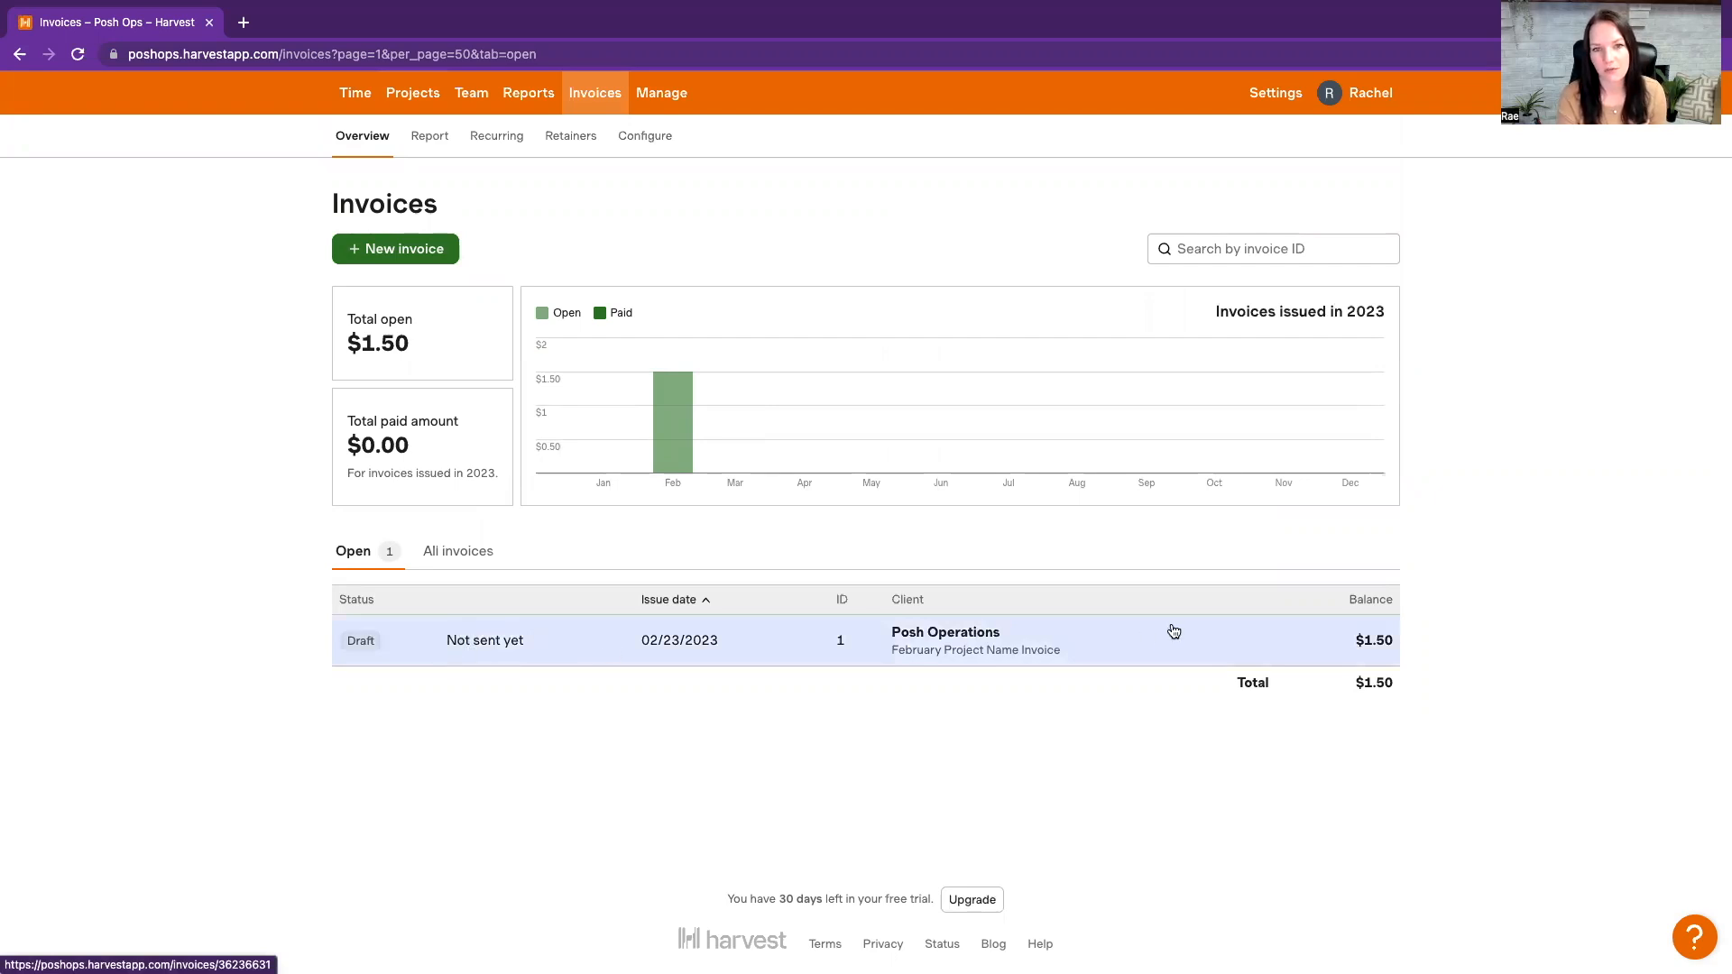
mouse_move(656, 409)
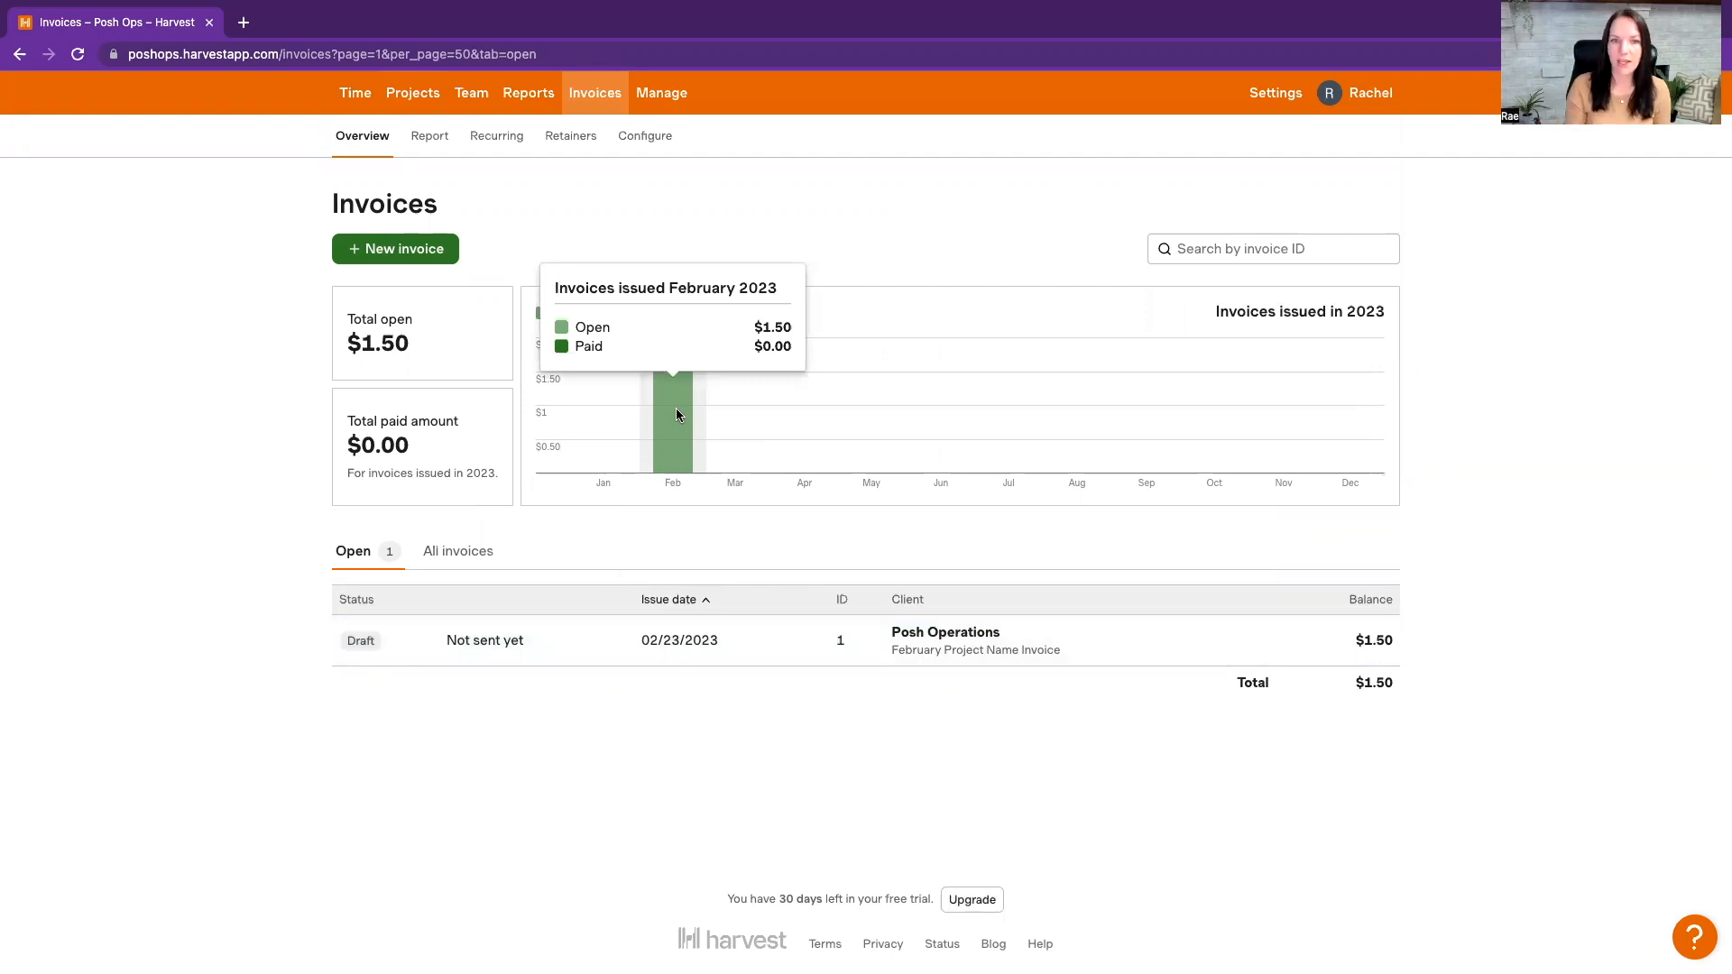
Record a $1.50 payment dated 02/23/2023 on the draft Posh Operations invoice, and permanently decline the online payment offer
left_click(476, 654)
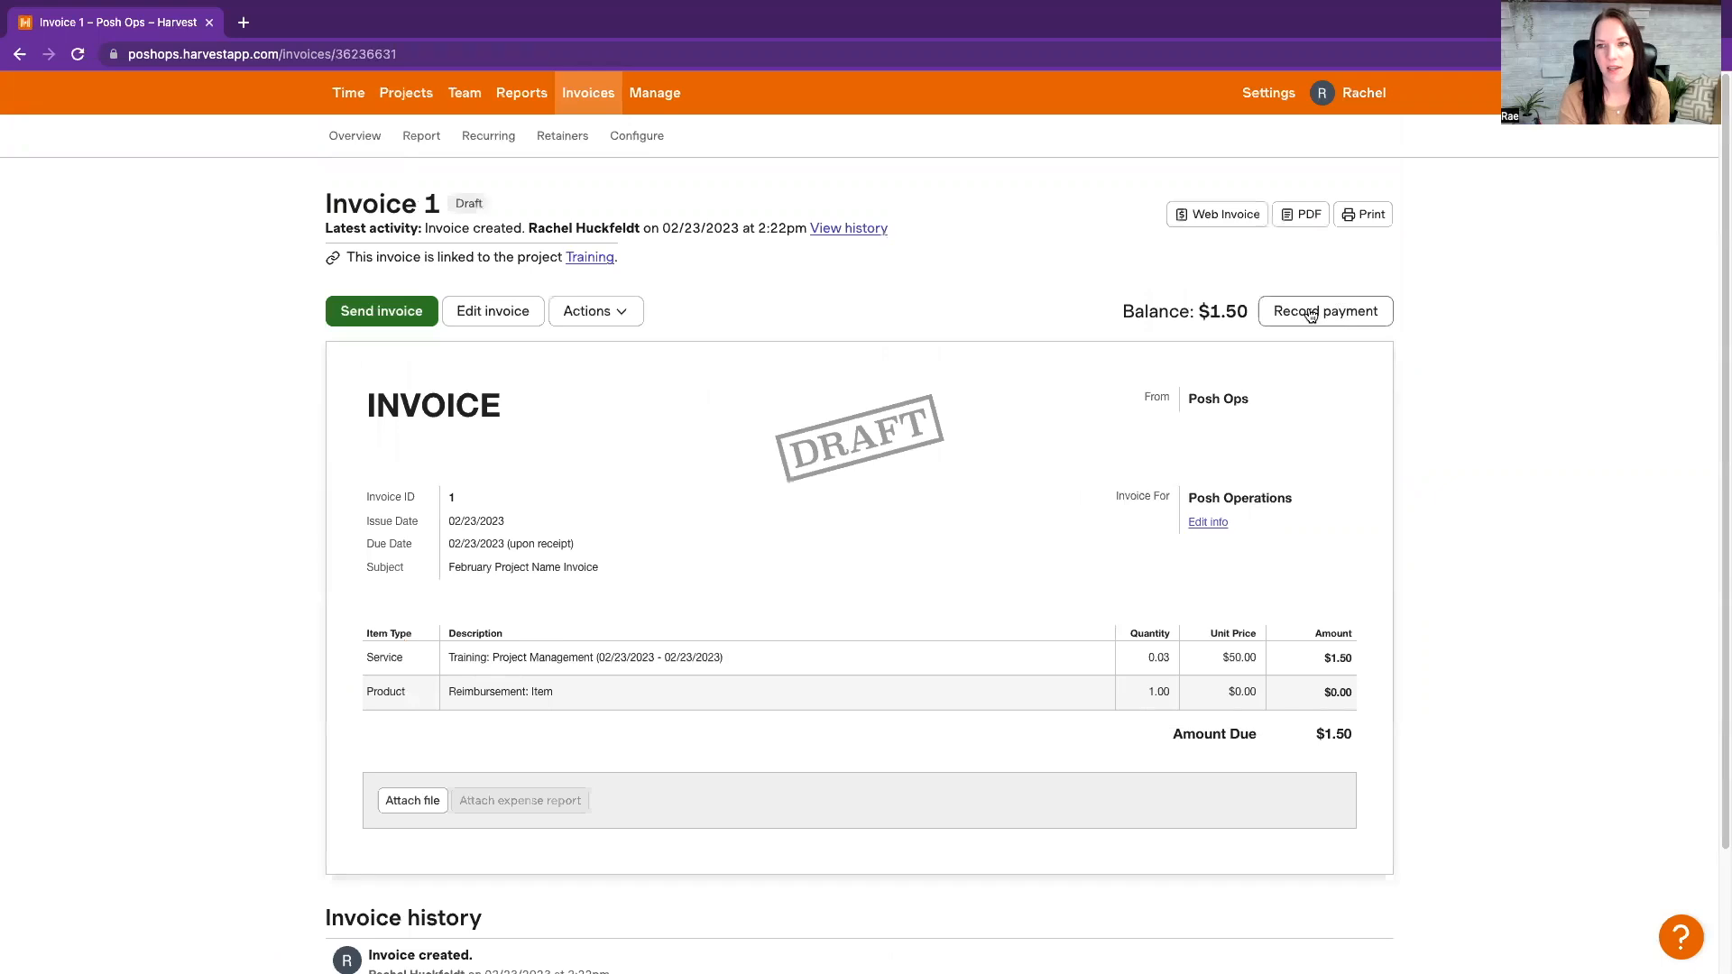
left_click(1310, 312)
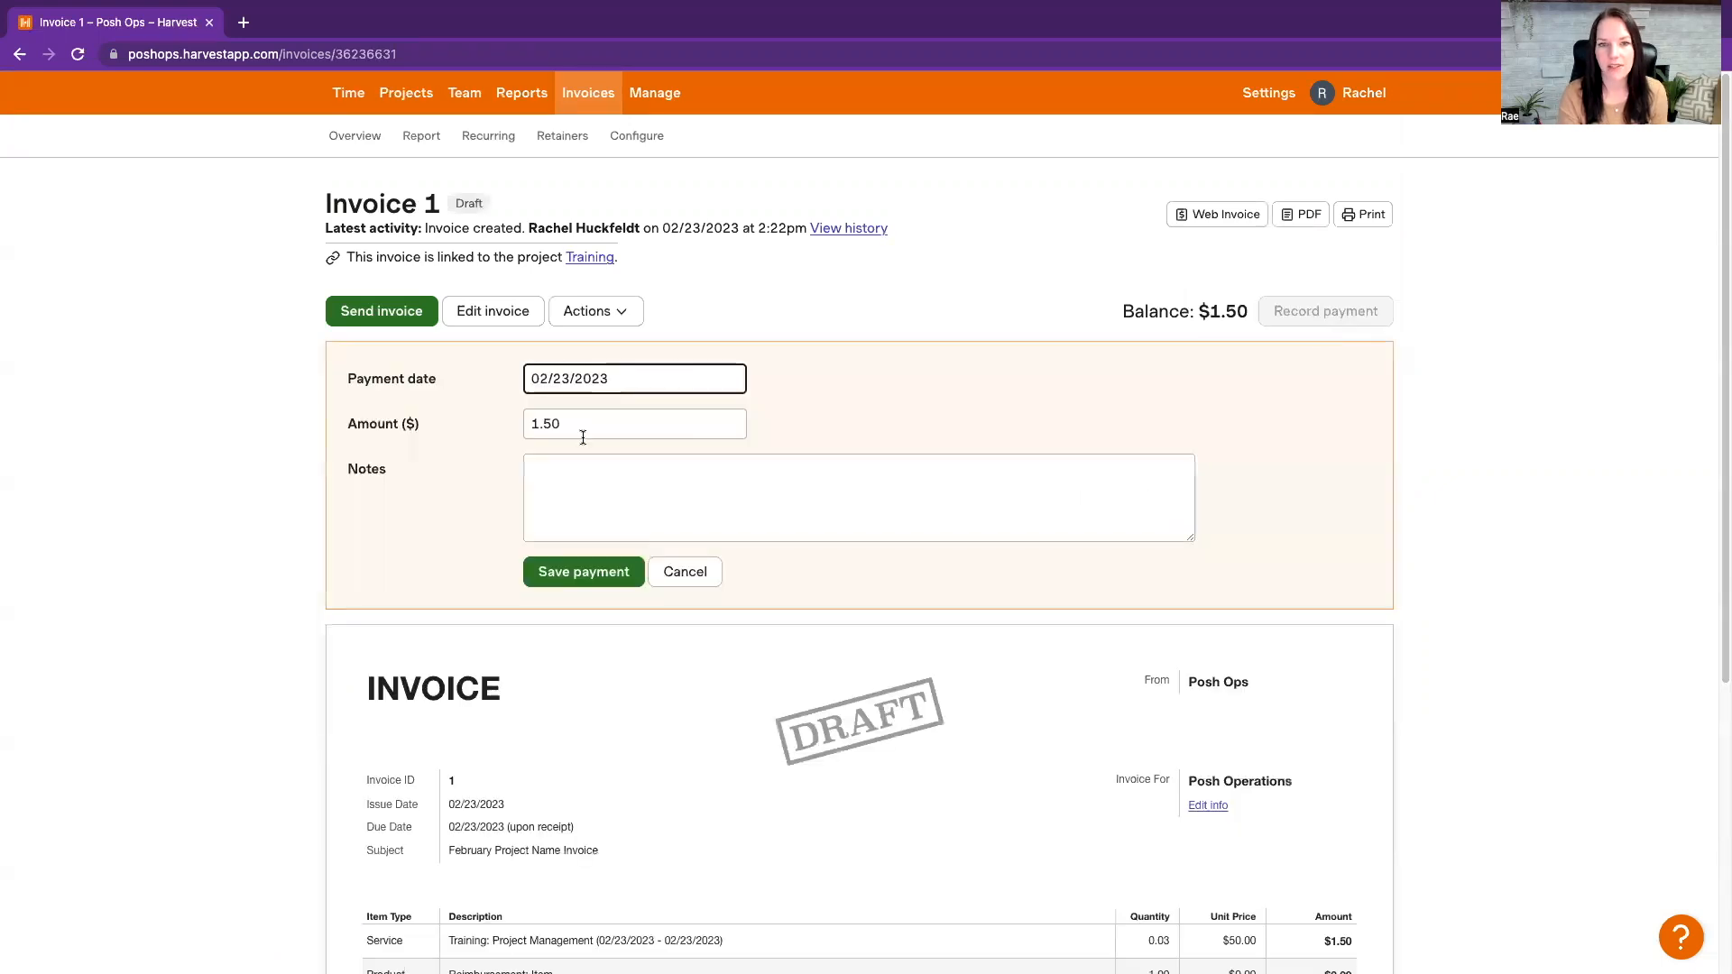
left_click(575, 574)
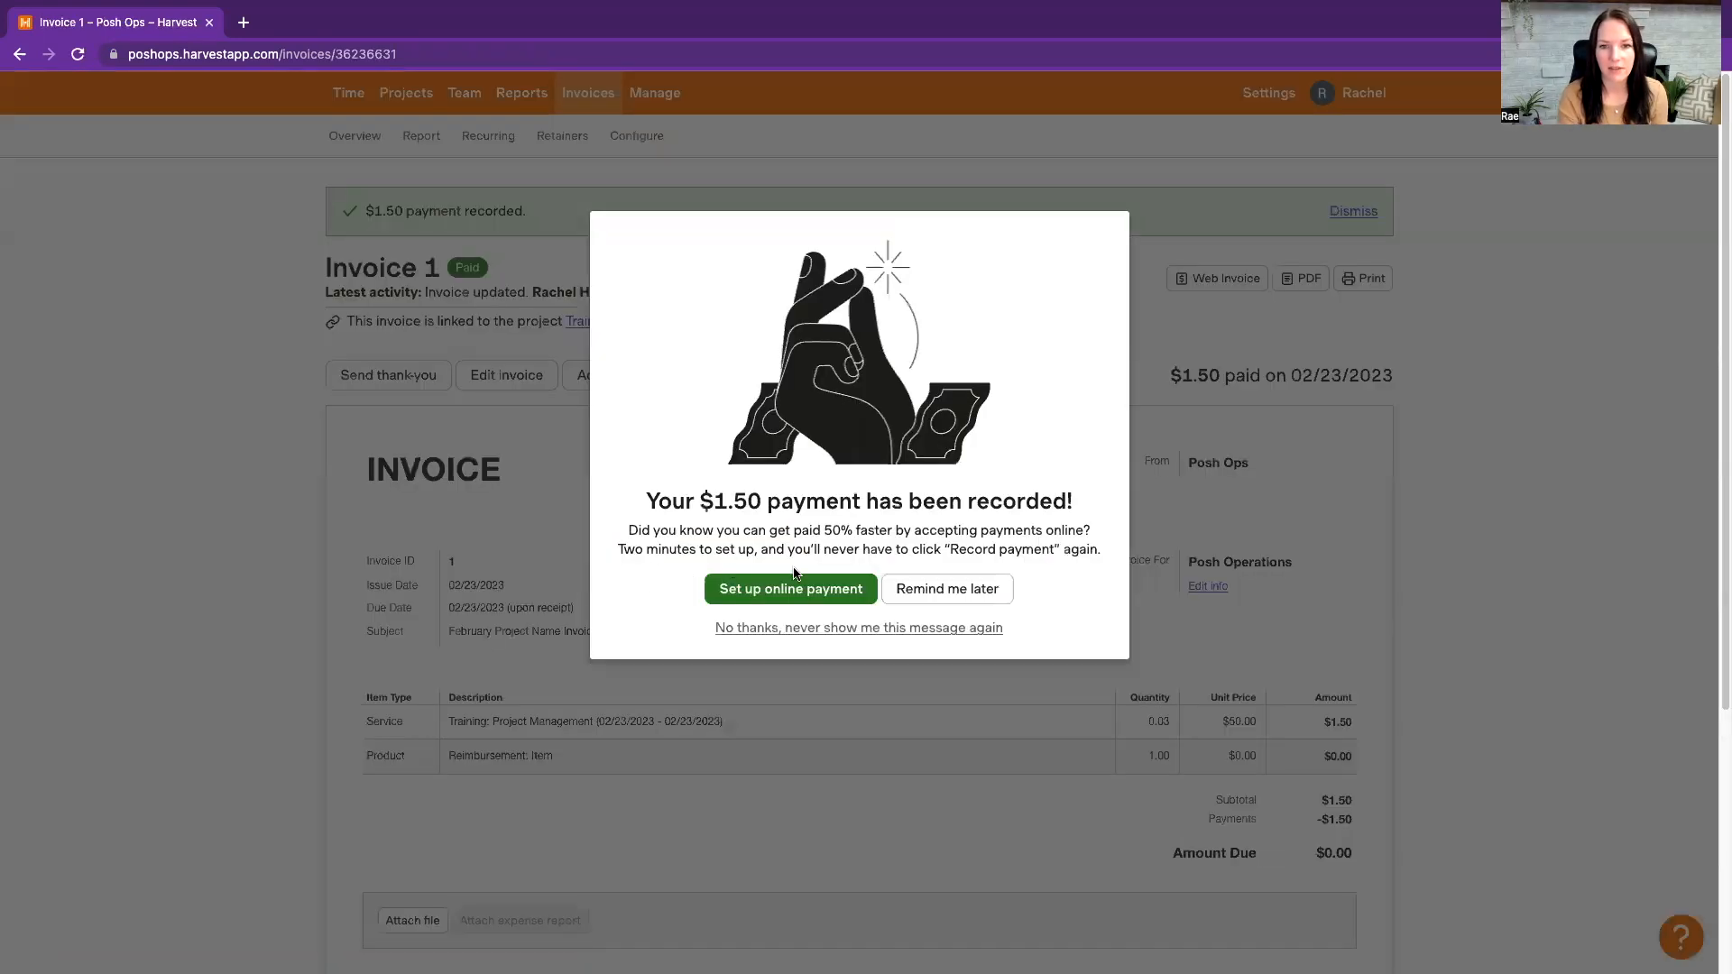
left_click(920, 629)
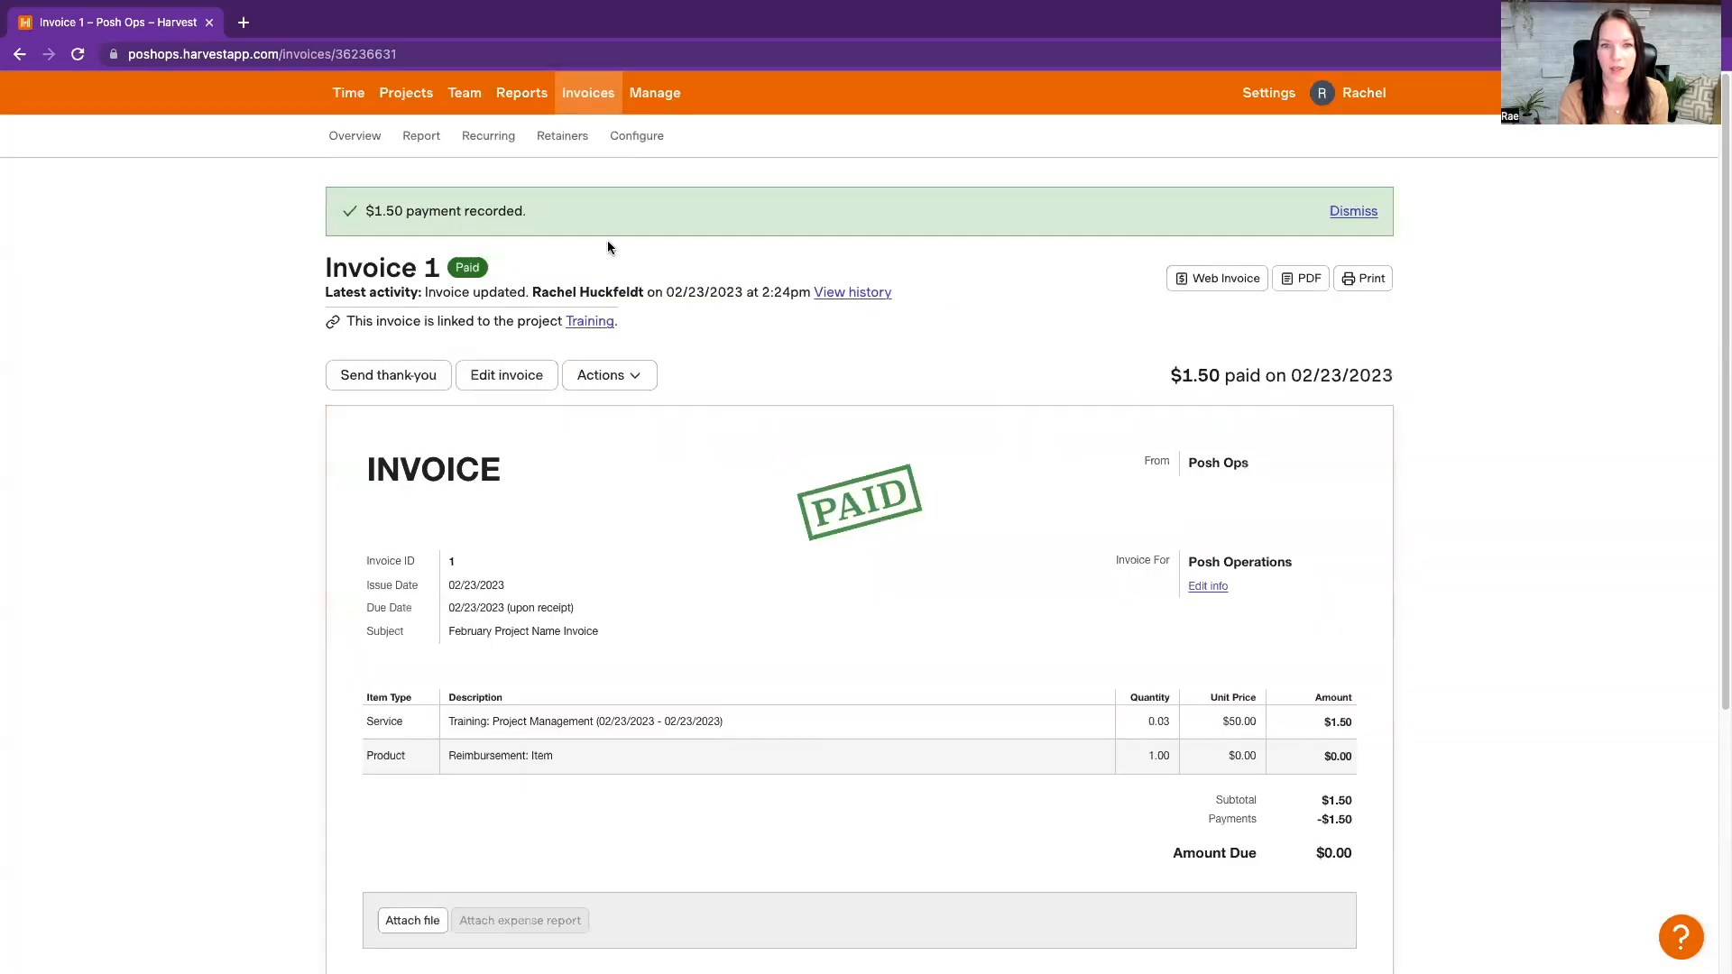
Check the paid totals on the invoices overview, the list of all invoices and the invoice report
left_click(352, 140)
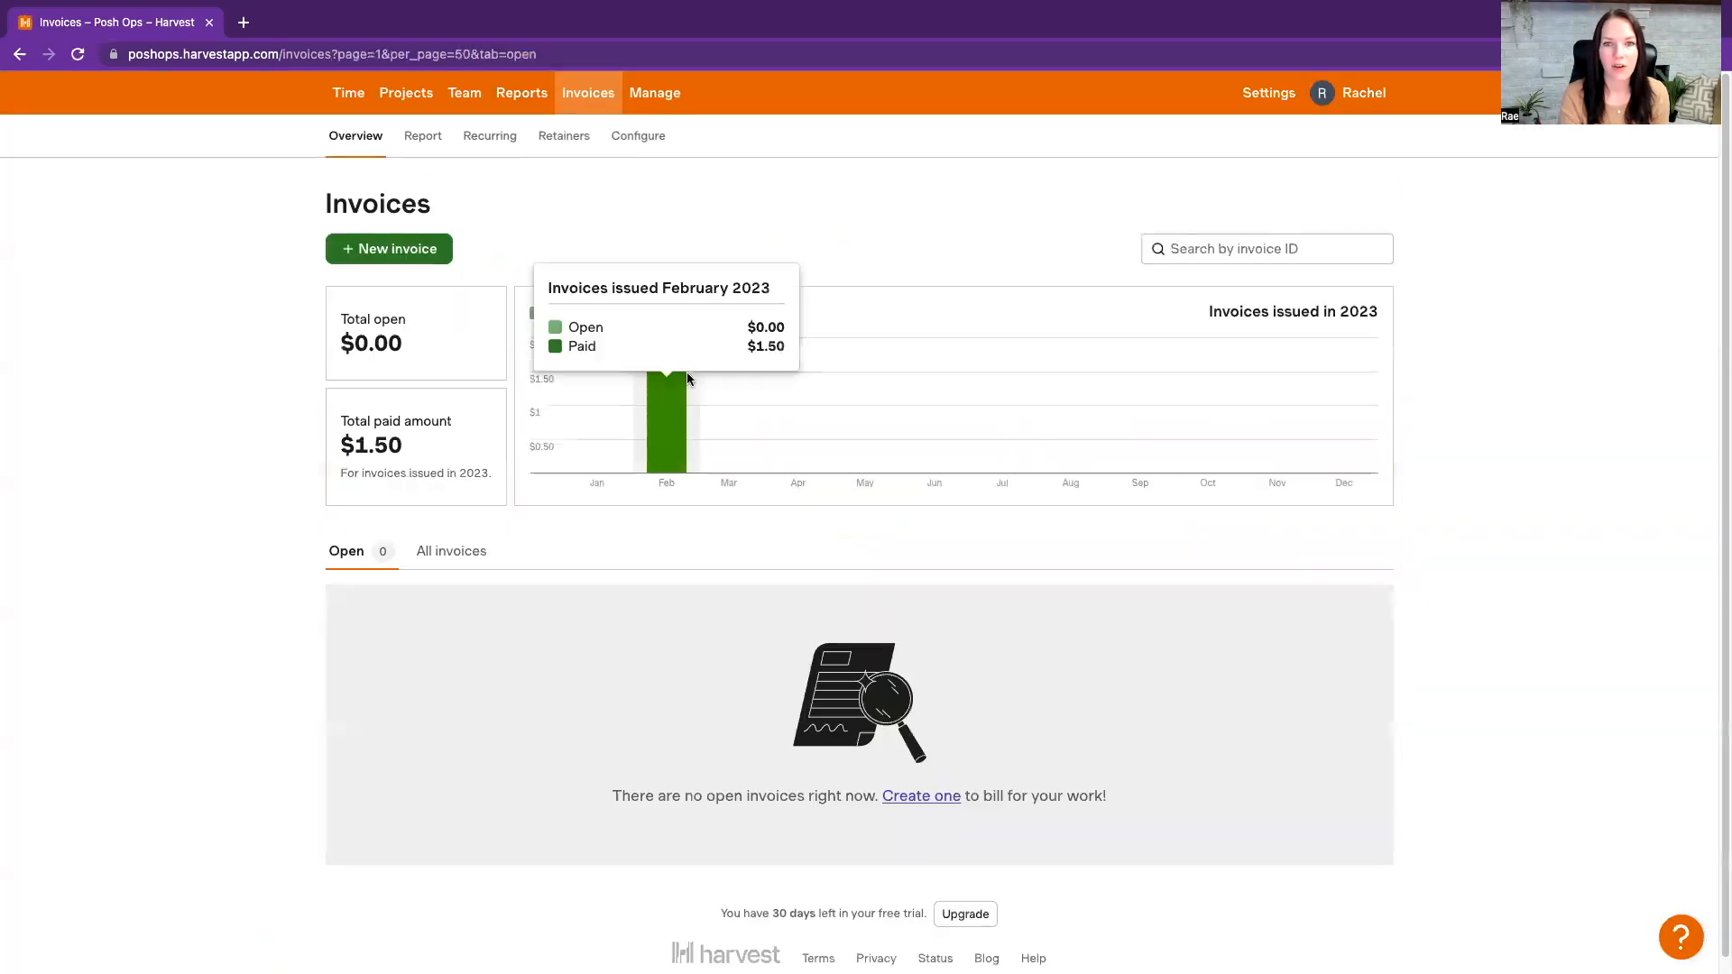
left_click_drag(337, 446, 419, 436)
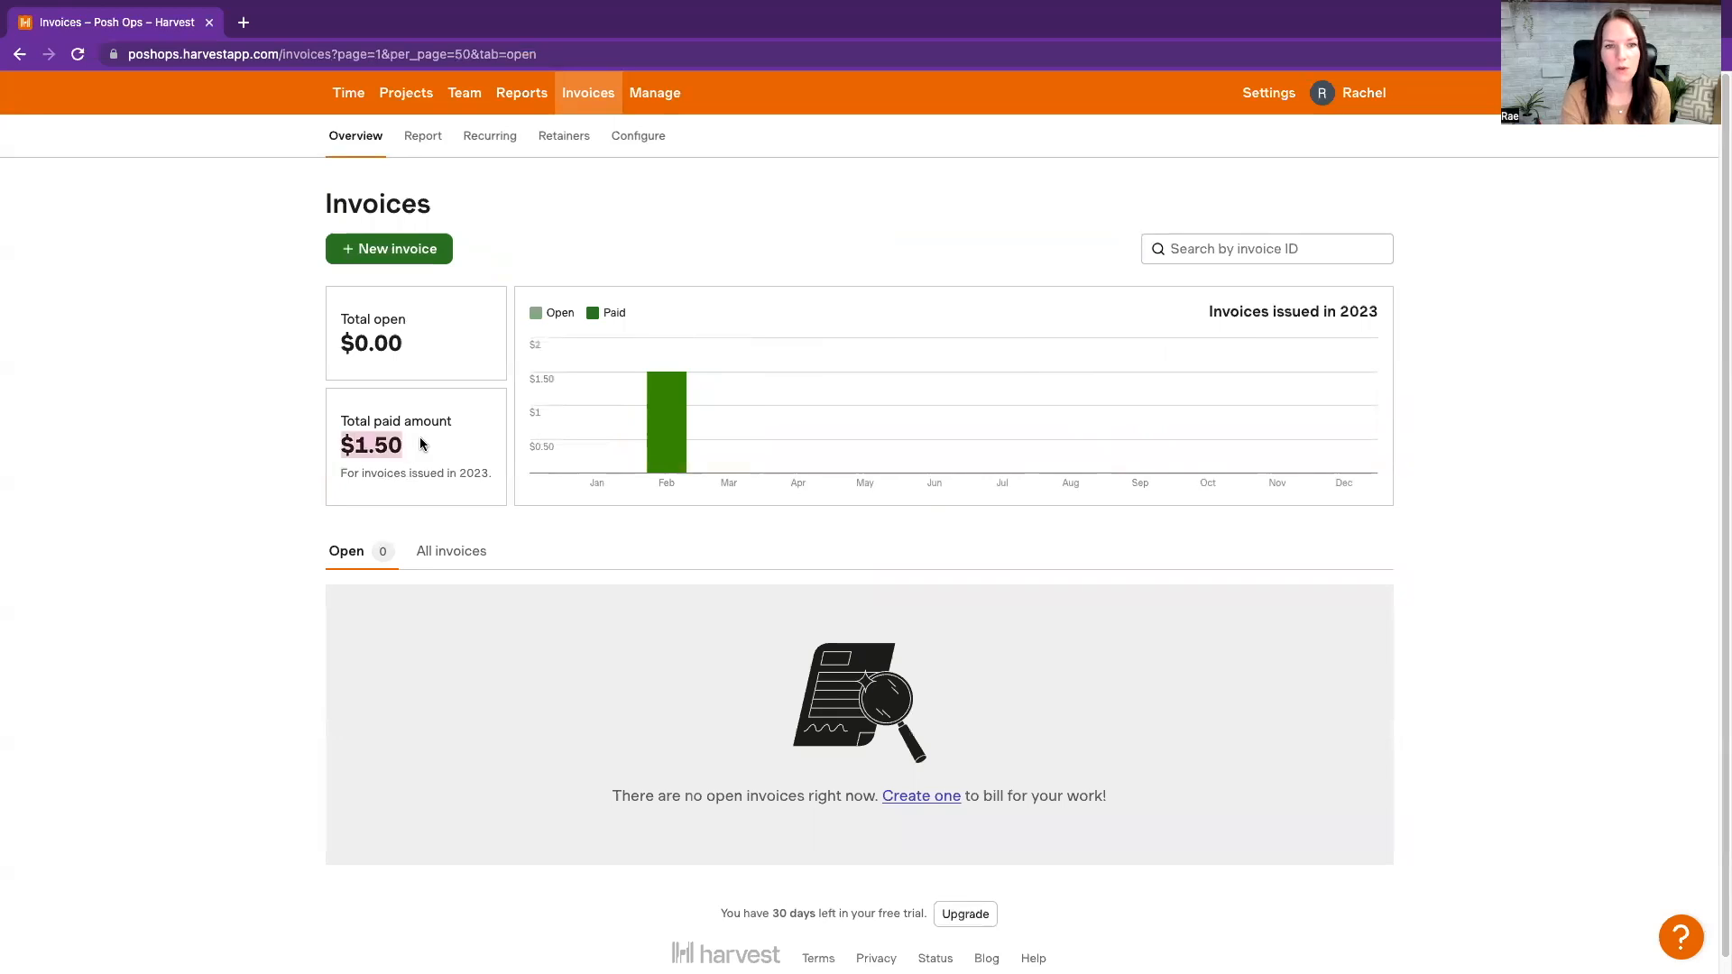
left_click(420, 445)
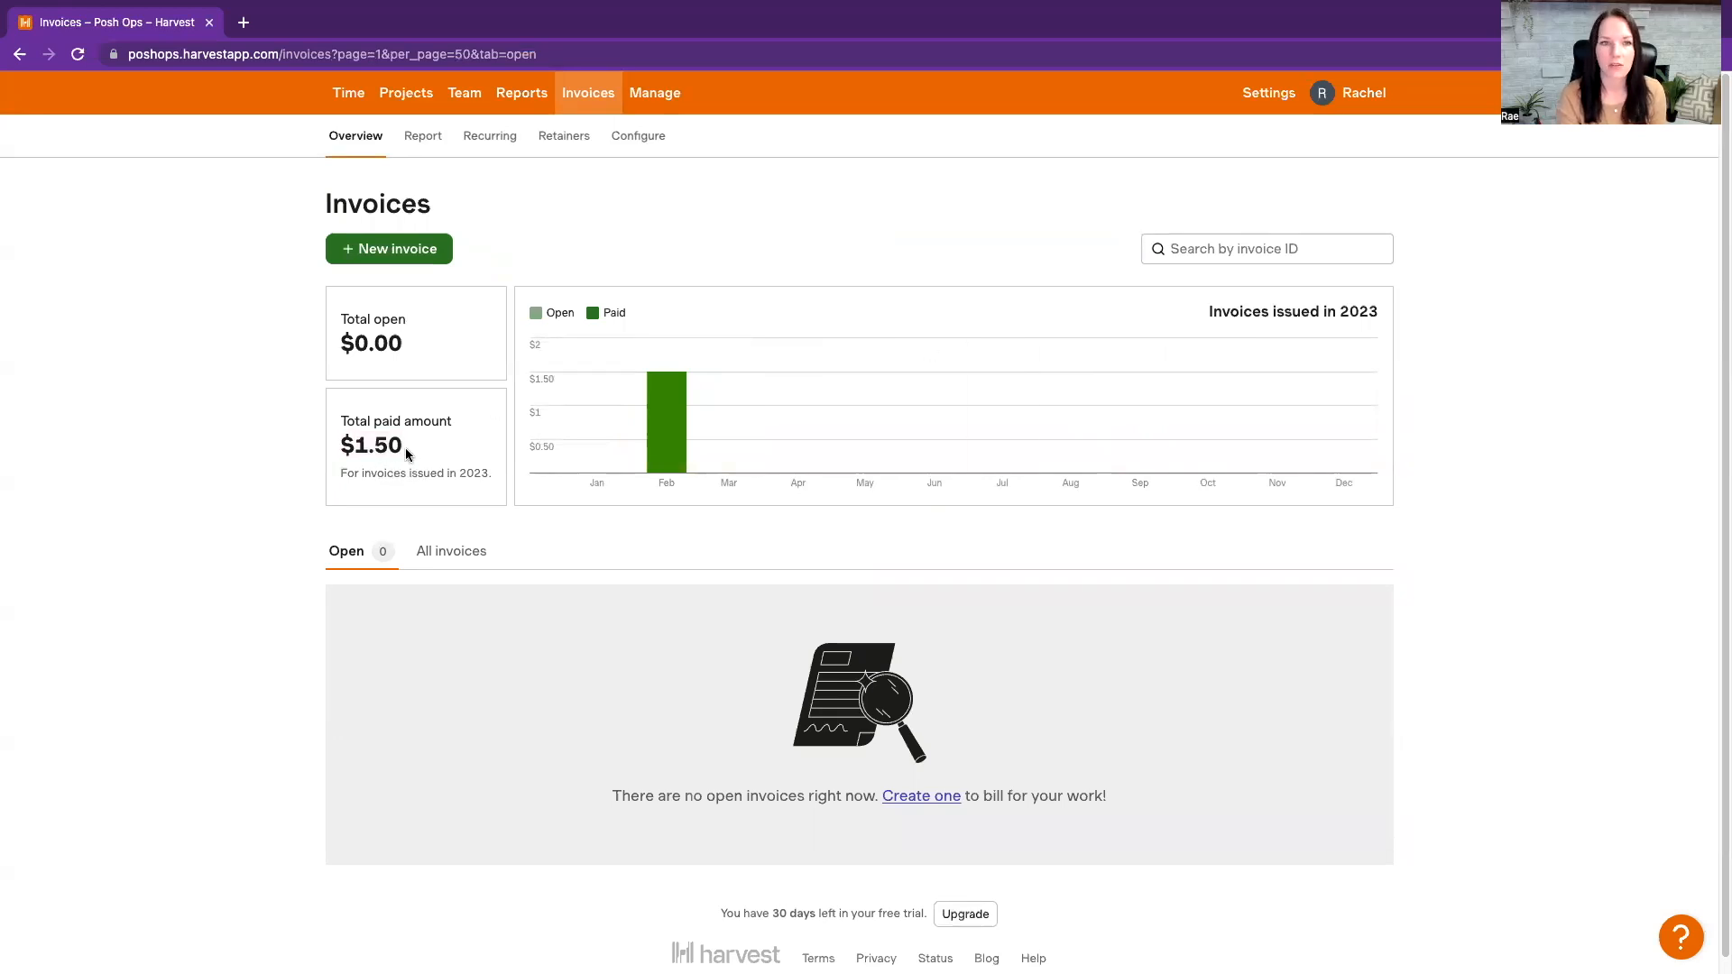
left_click_drag(368, 484, 489, 473)
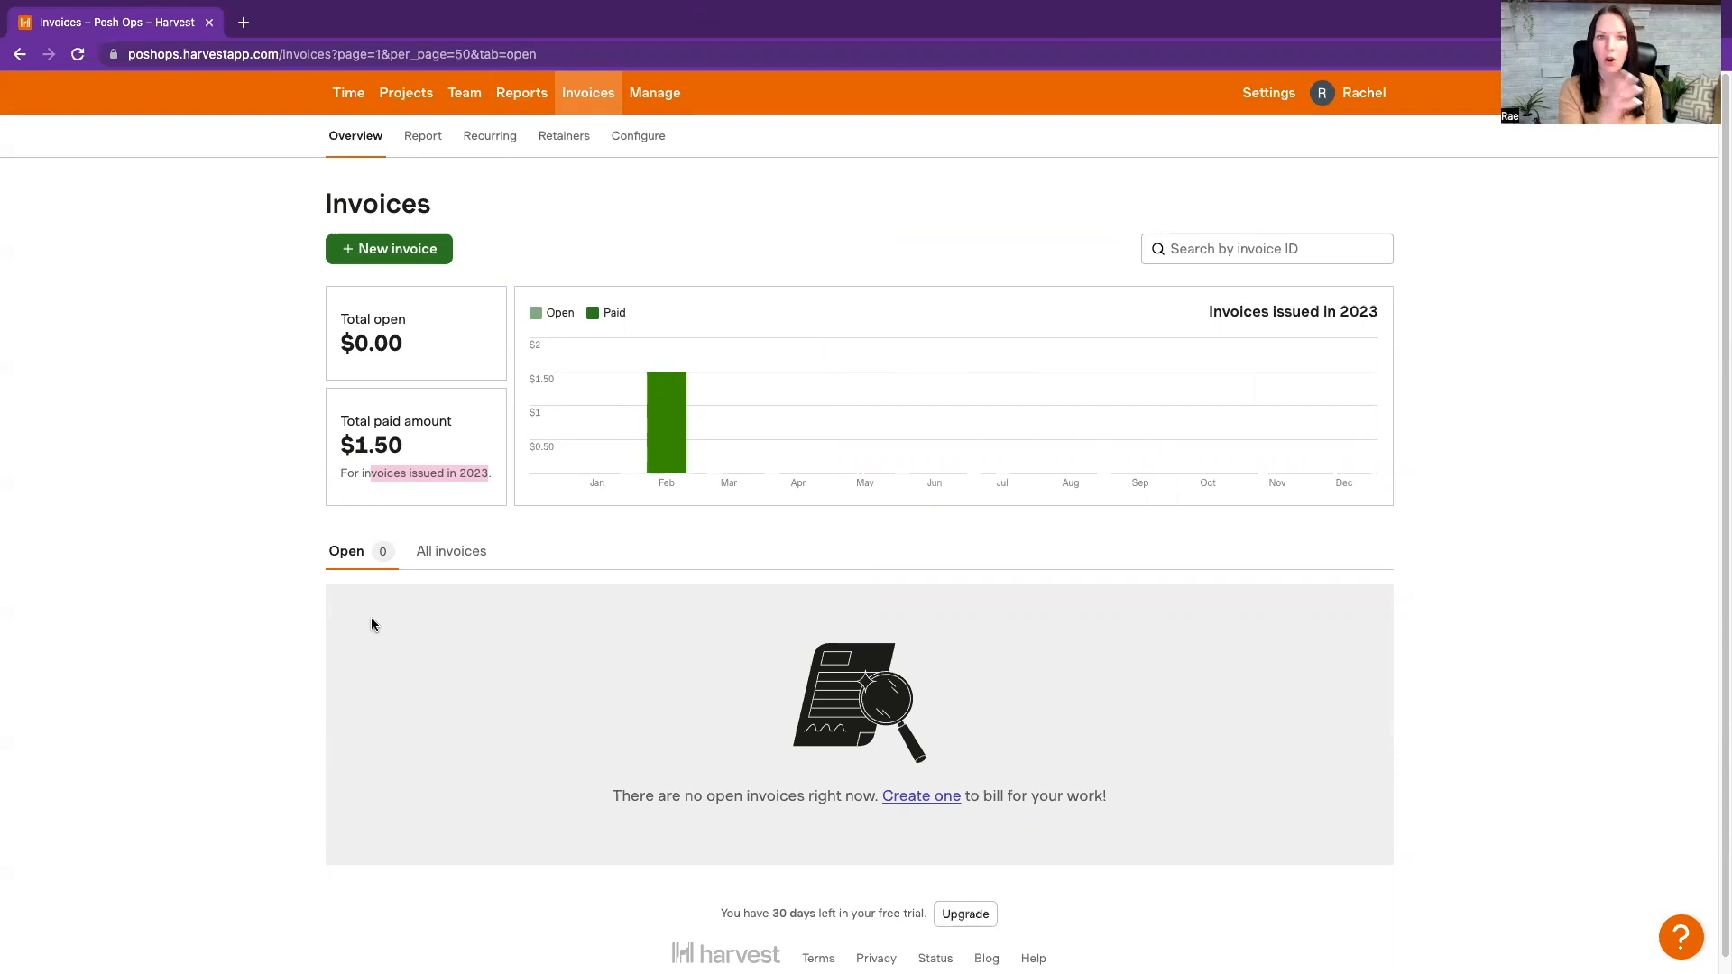
left_click(451, 551)
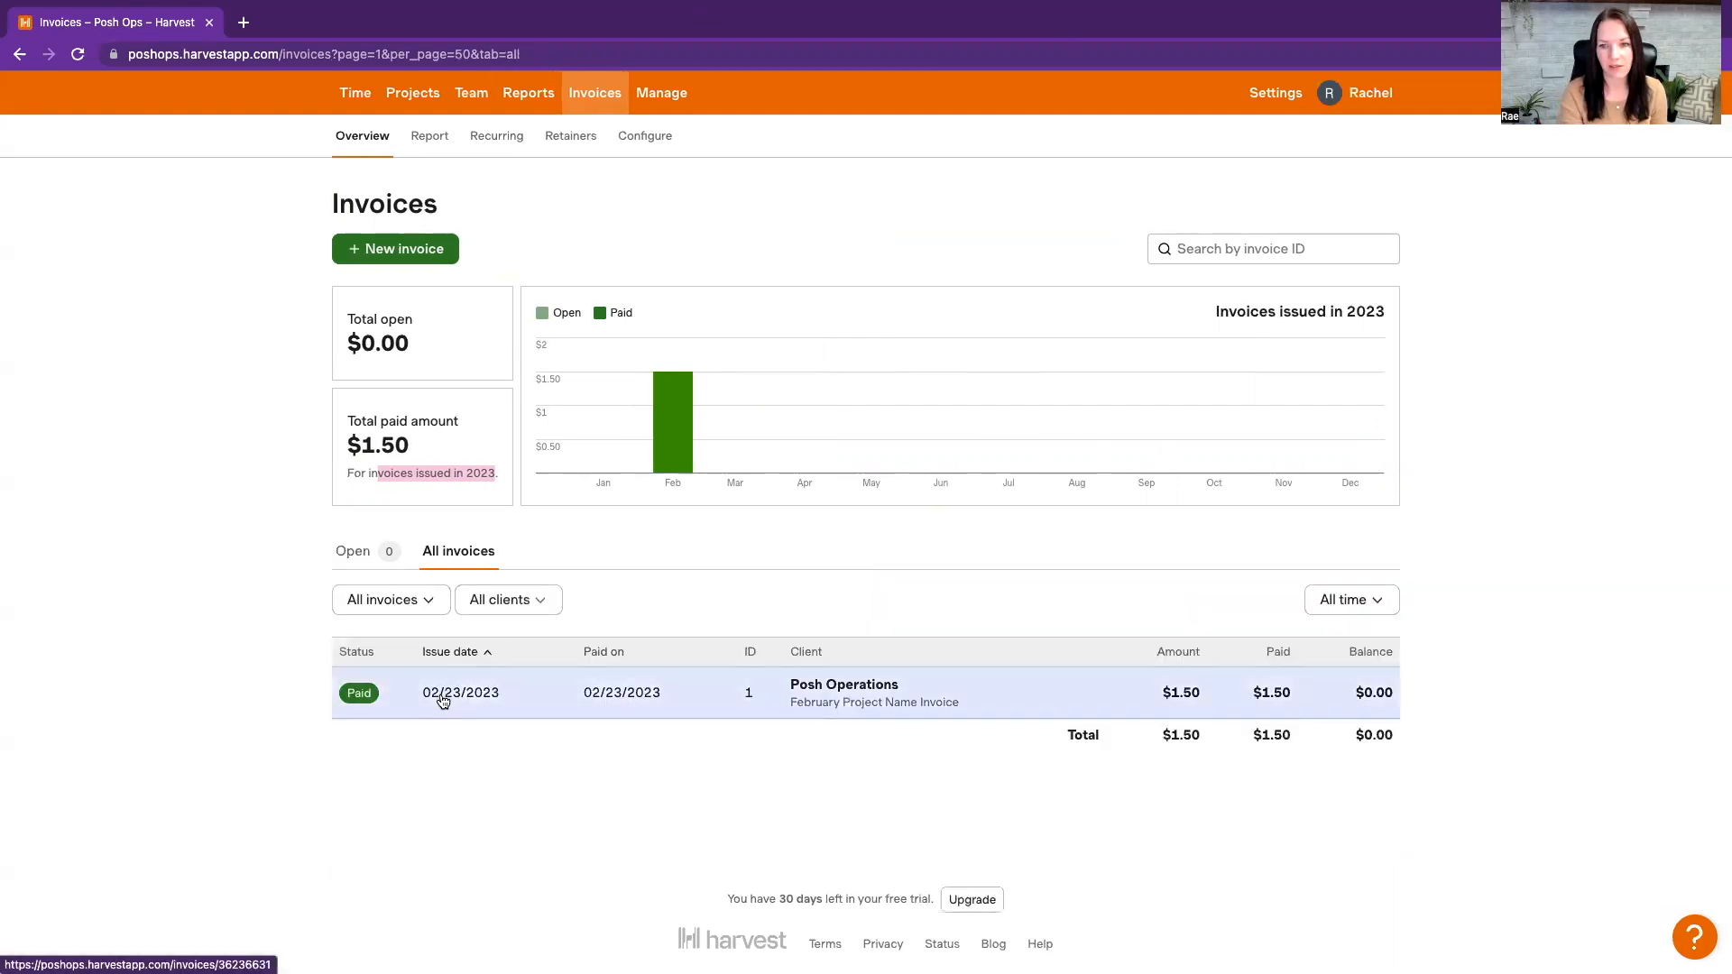
left_click(441, 142)
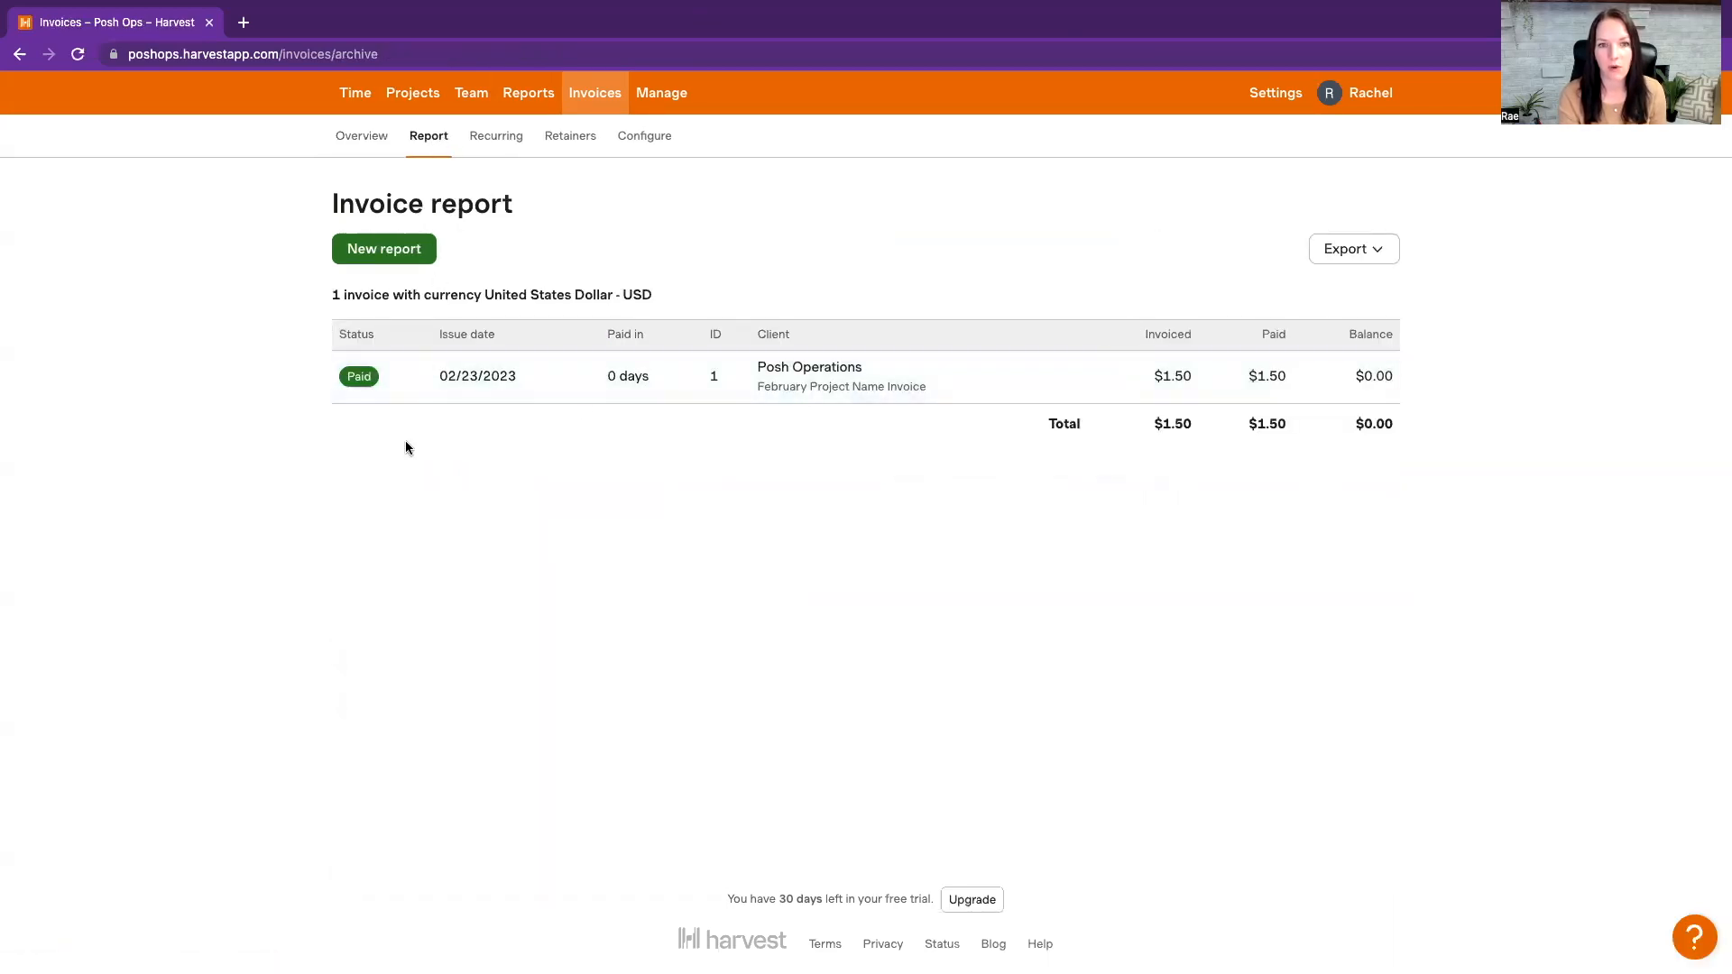
Start a new recurring invoice for Posh Operations based on tracked time and proceed to choosing its projects
left_click(509, 135)
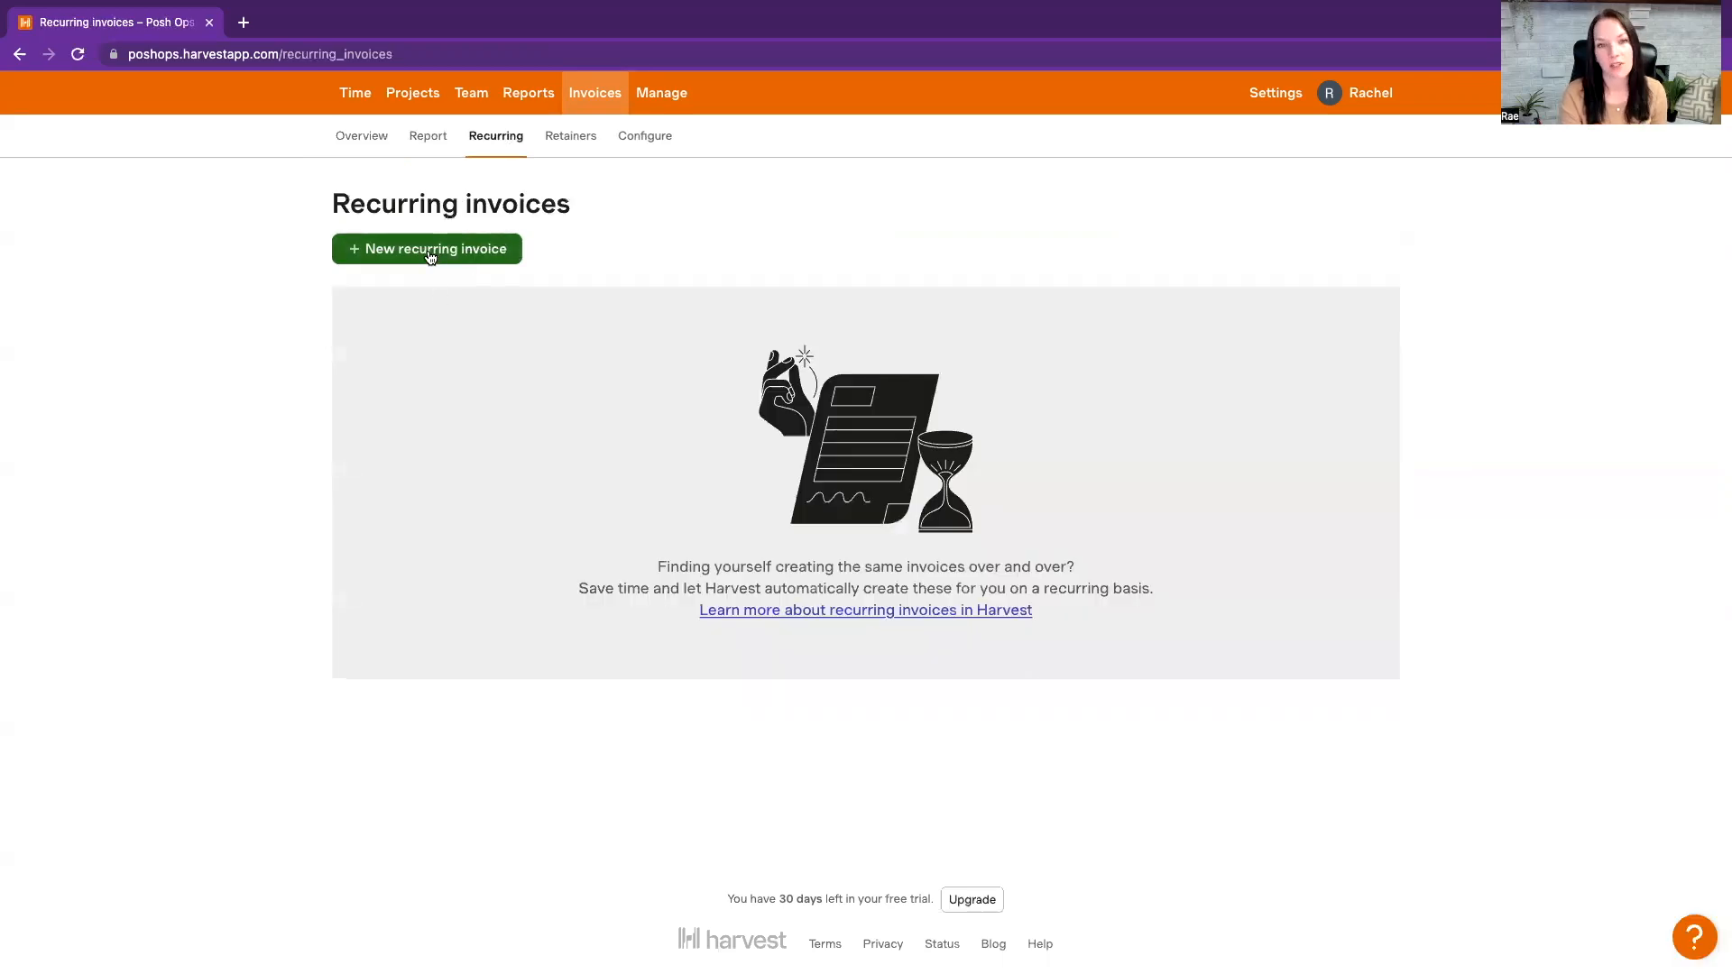
left_click(430, 257)
left_click(678, 327)
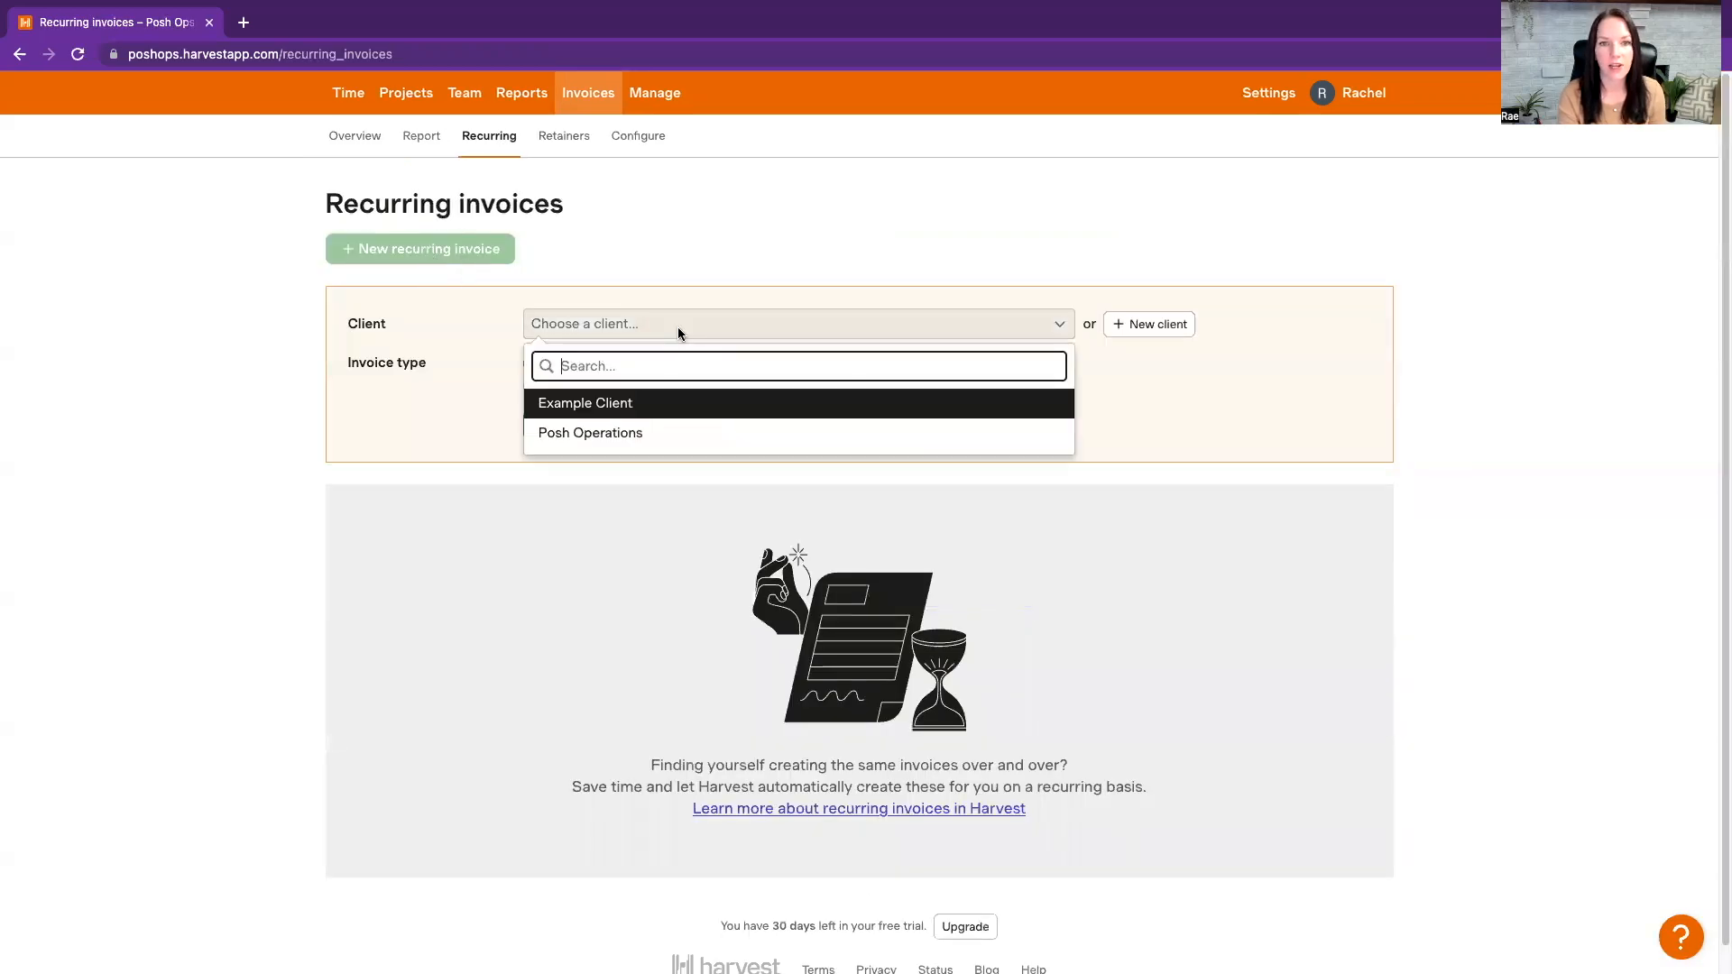
left_click(661, 433)
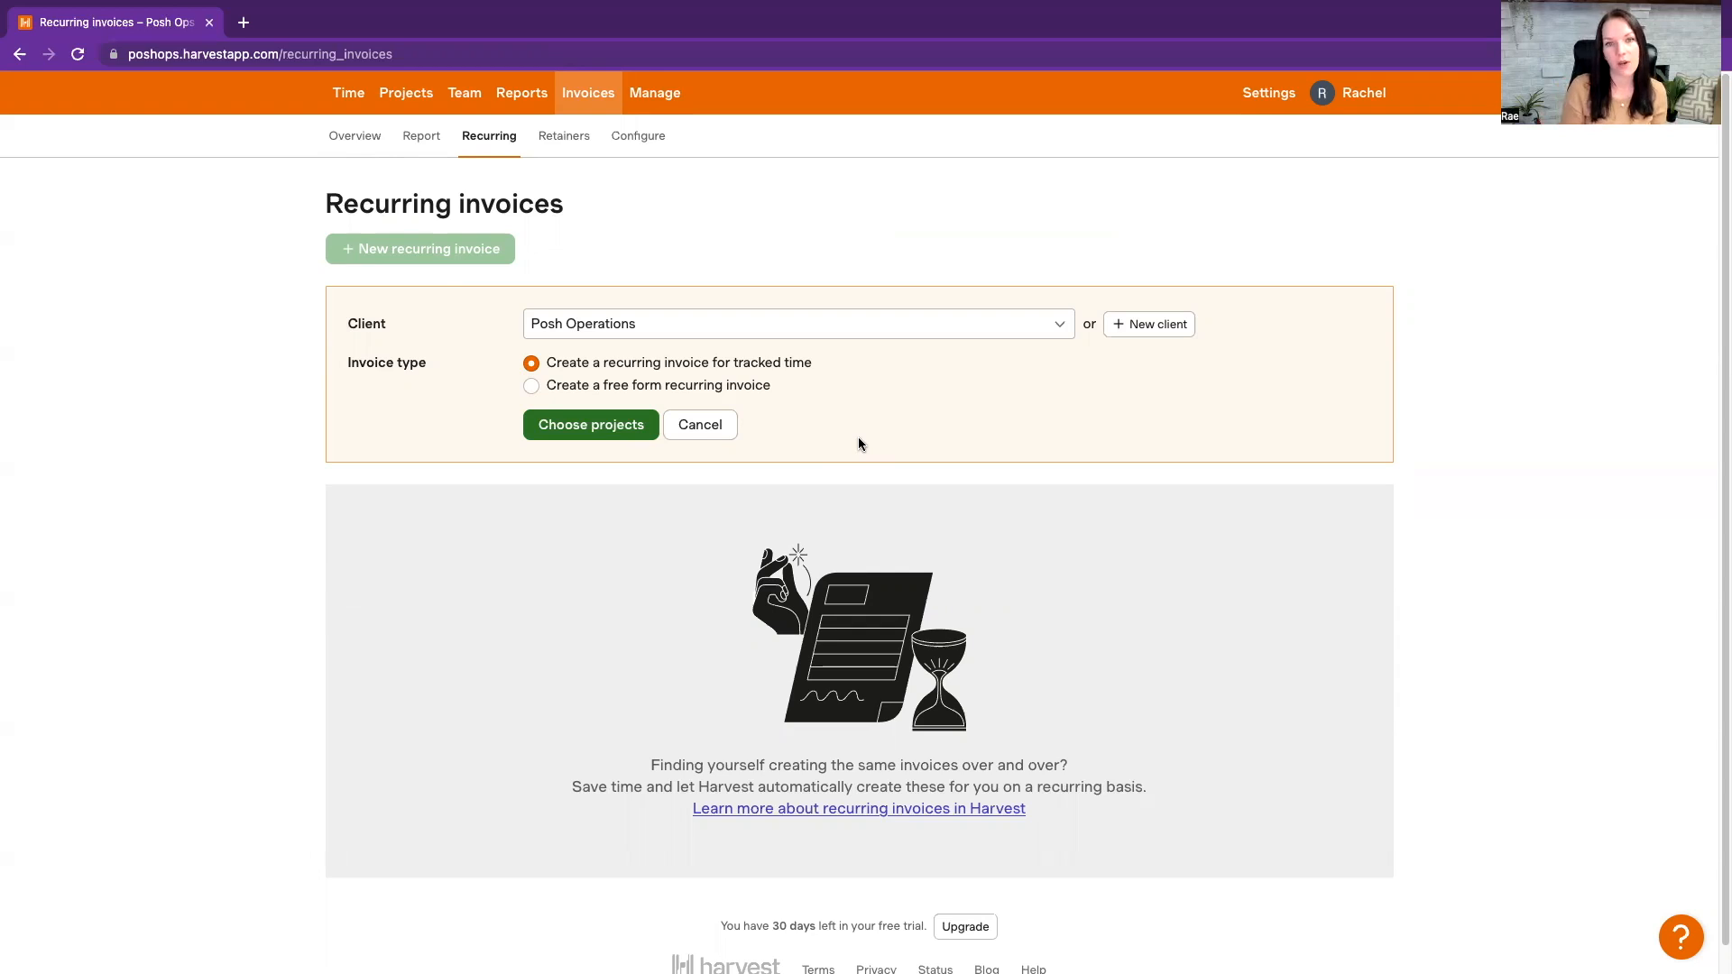
left_click(575, 425)
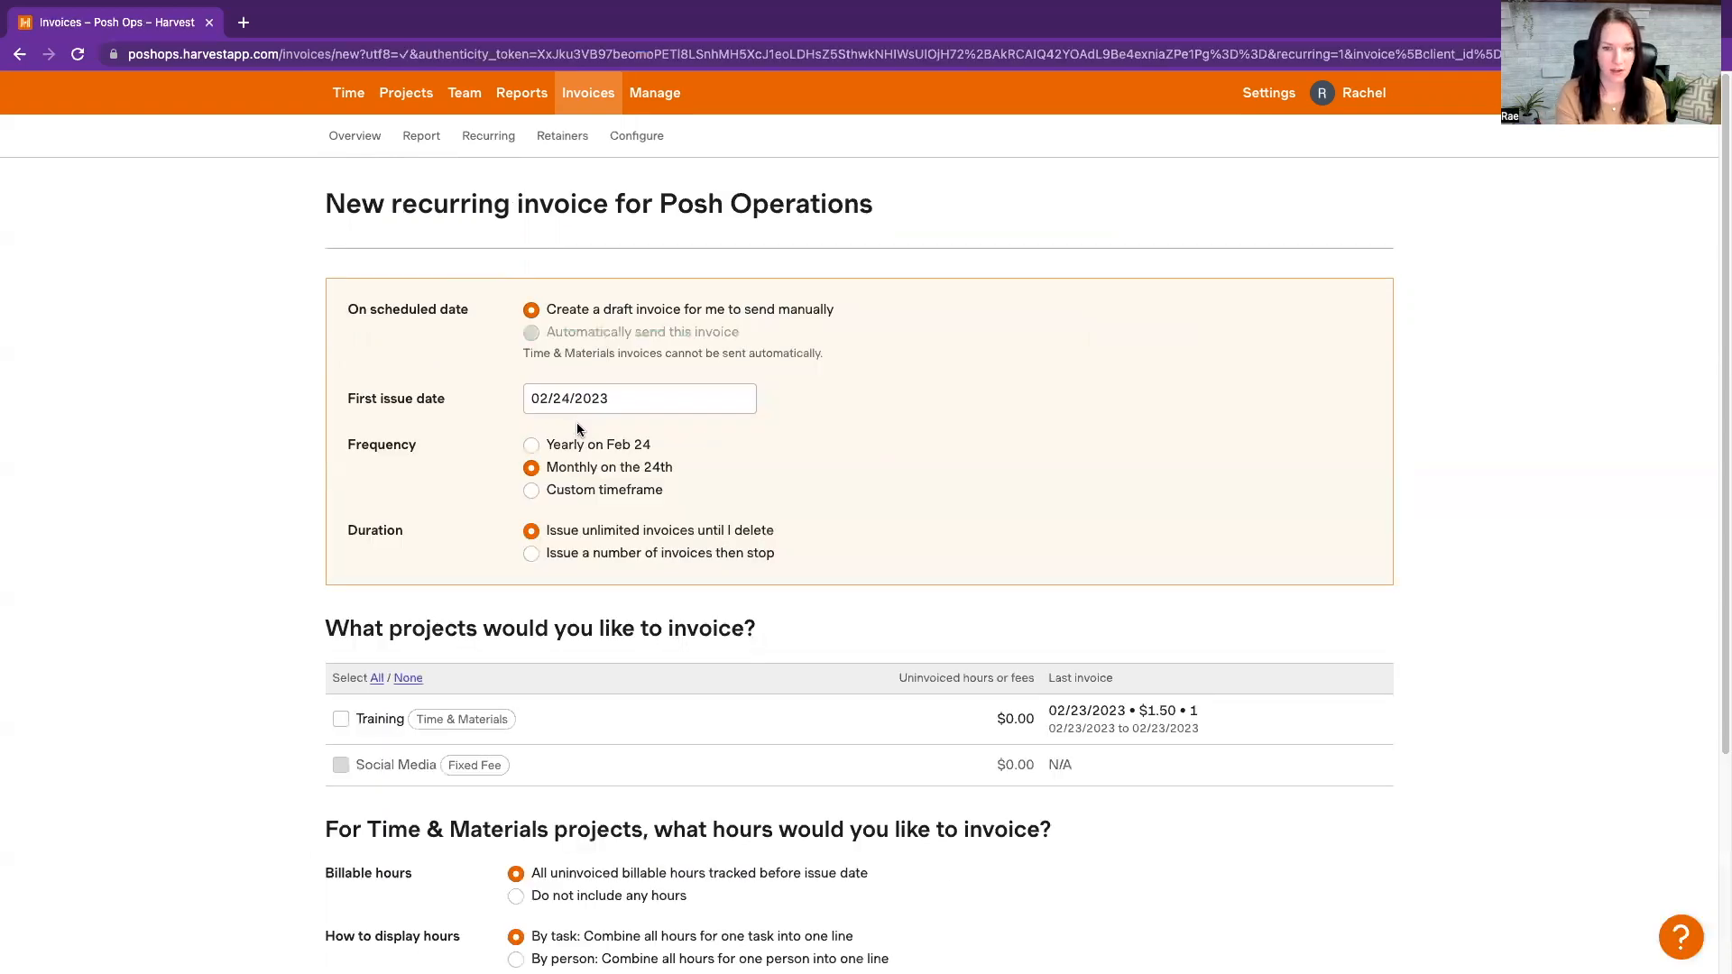
Keep the default monthly schedule with first issue date 02/24/2023, include the Training project, and proceed to the invoice review
scroll(602, 483, "down", 2)
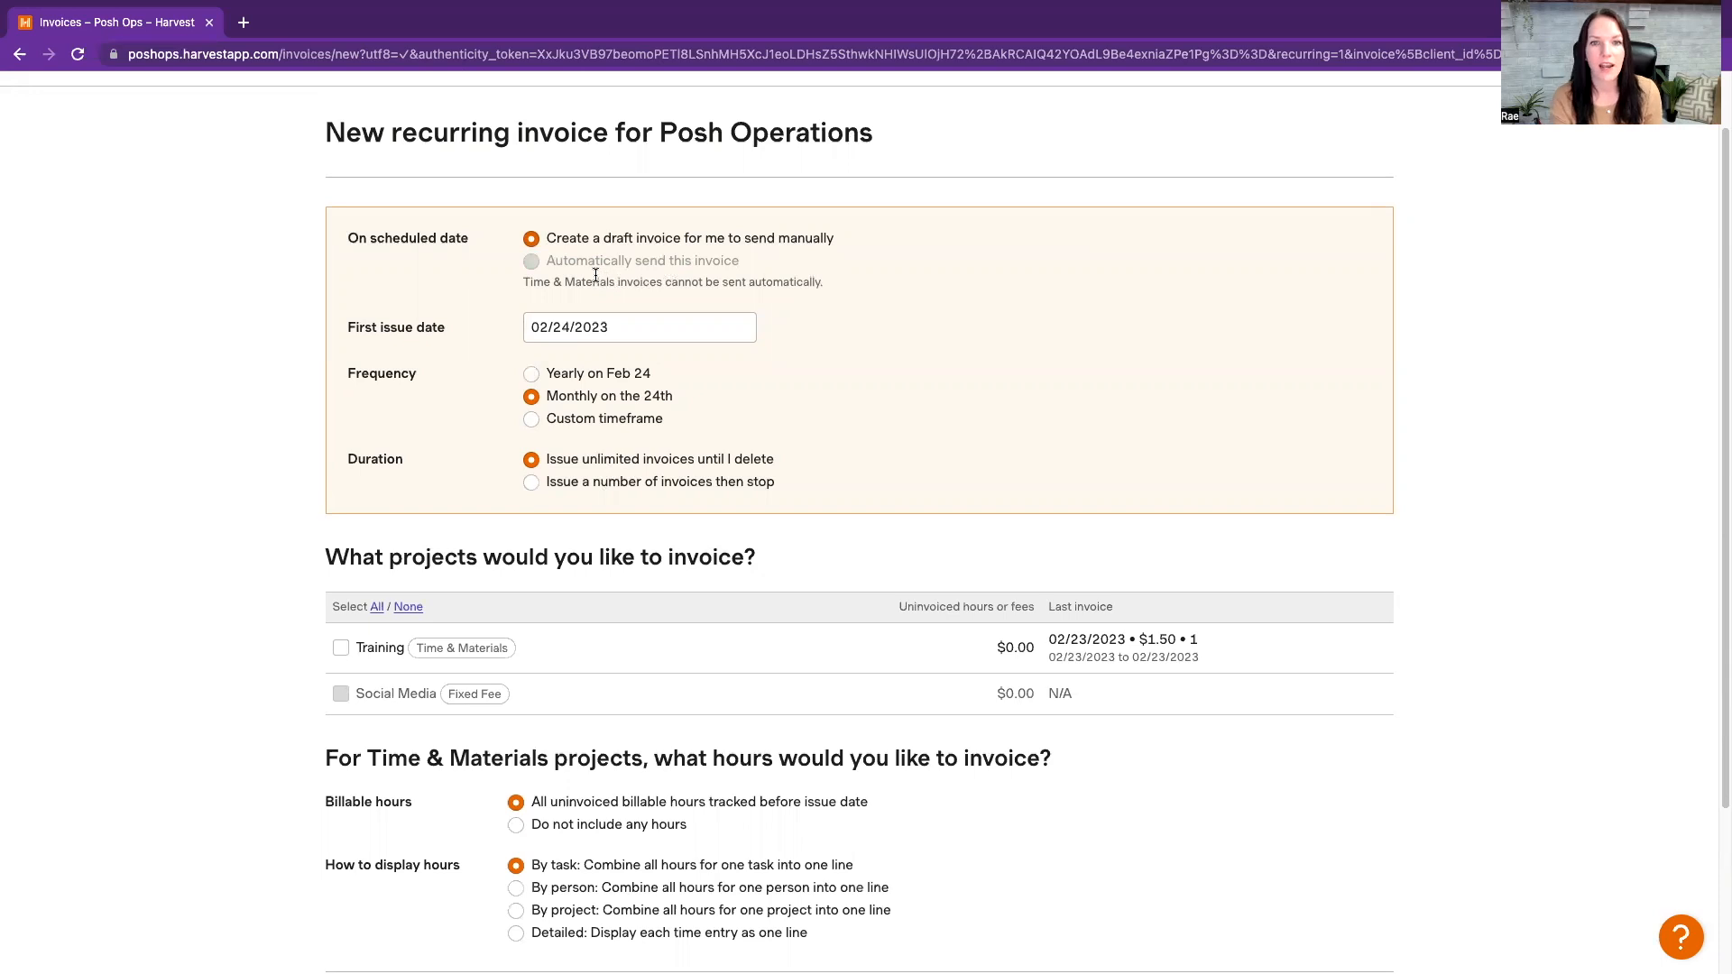
scroll(598, 460, "down", 3)
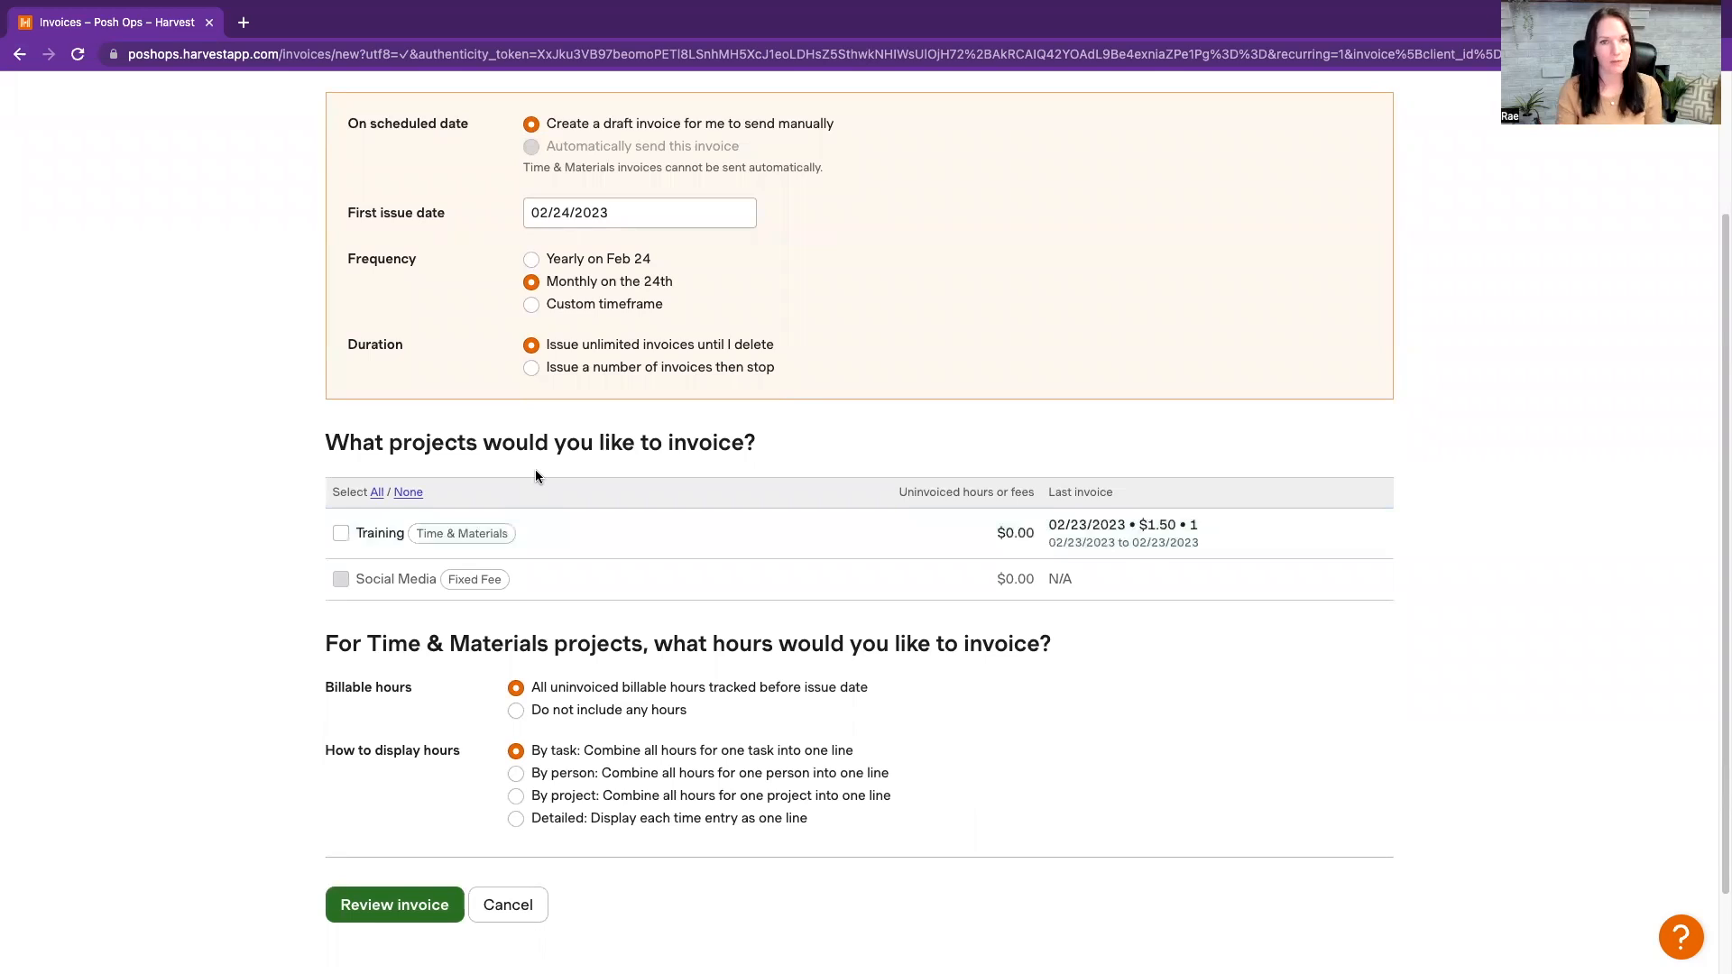
left_click(556, 214)
left_click(817, 248)
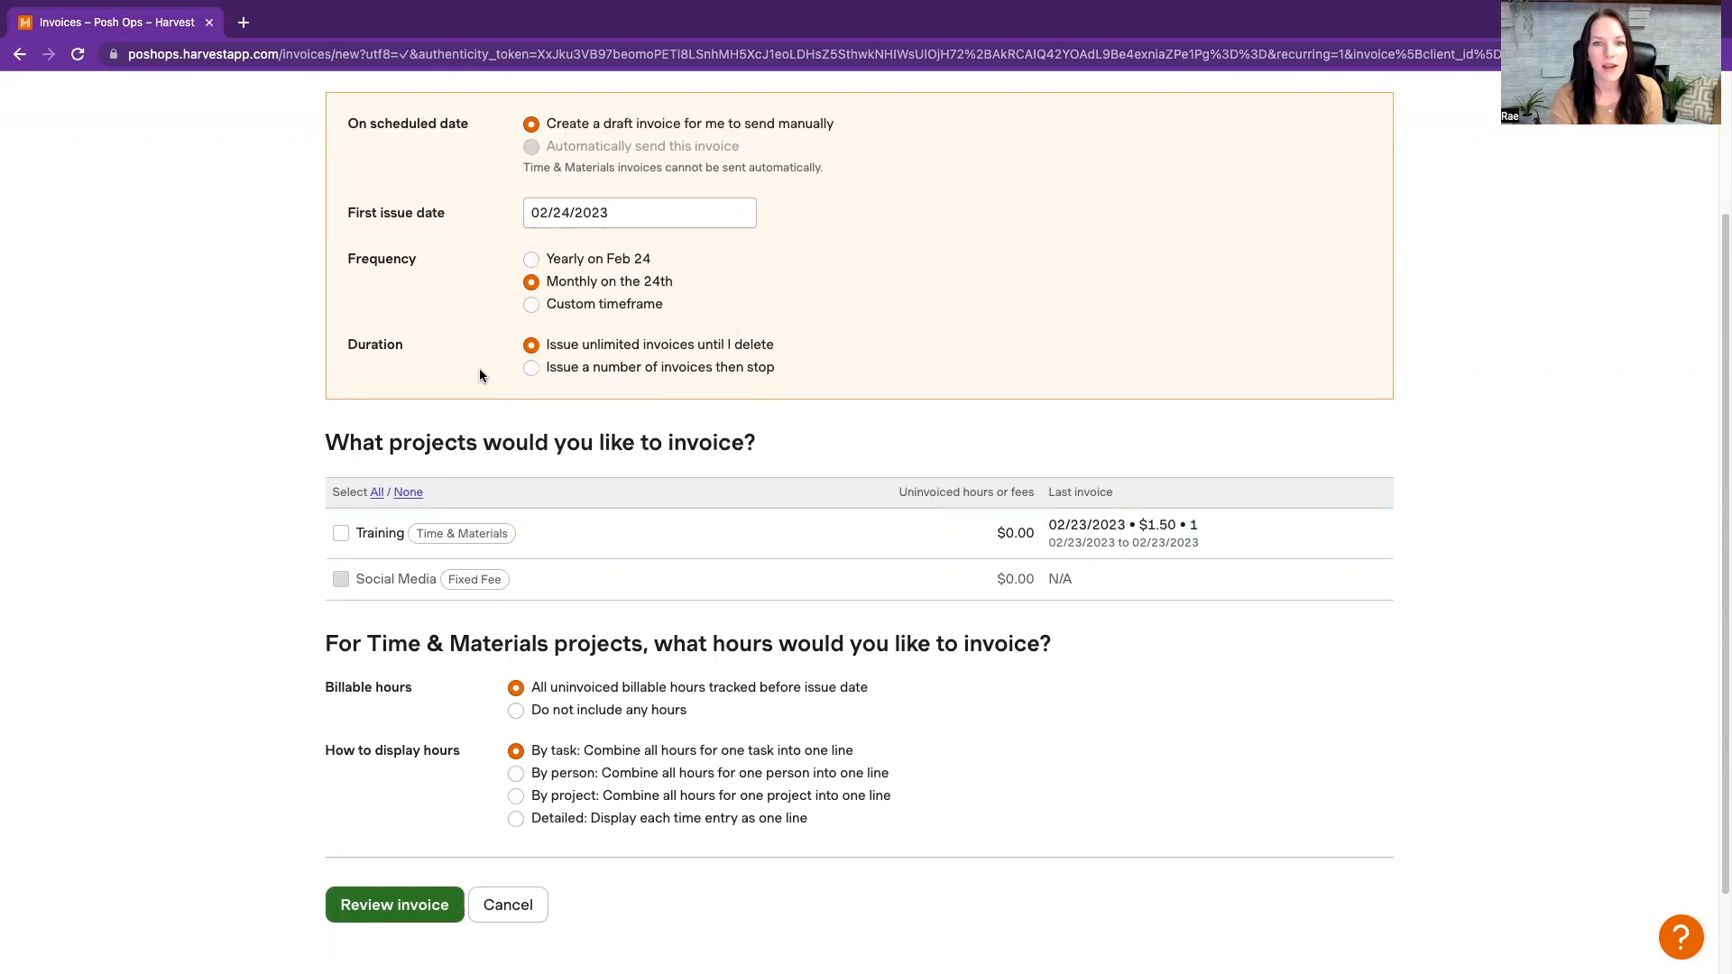
left_click(341, 535)
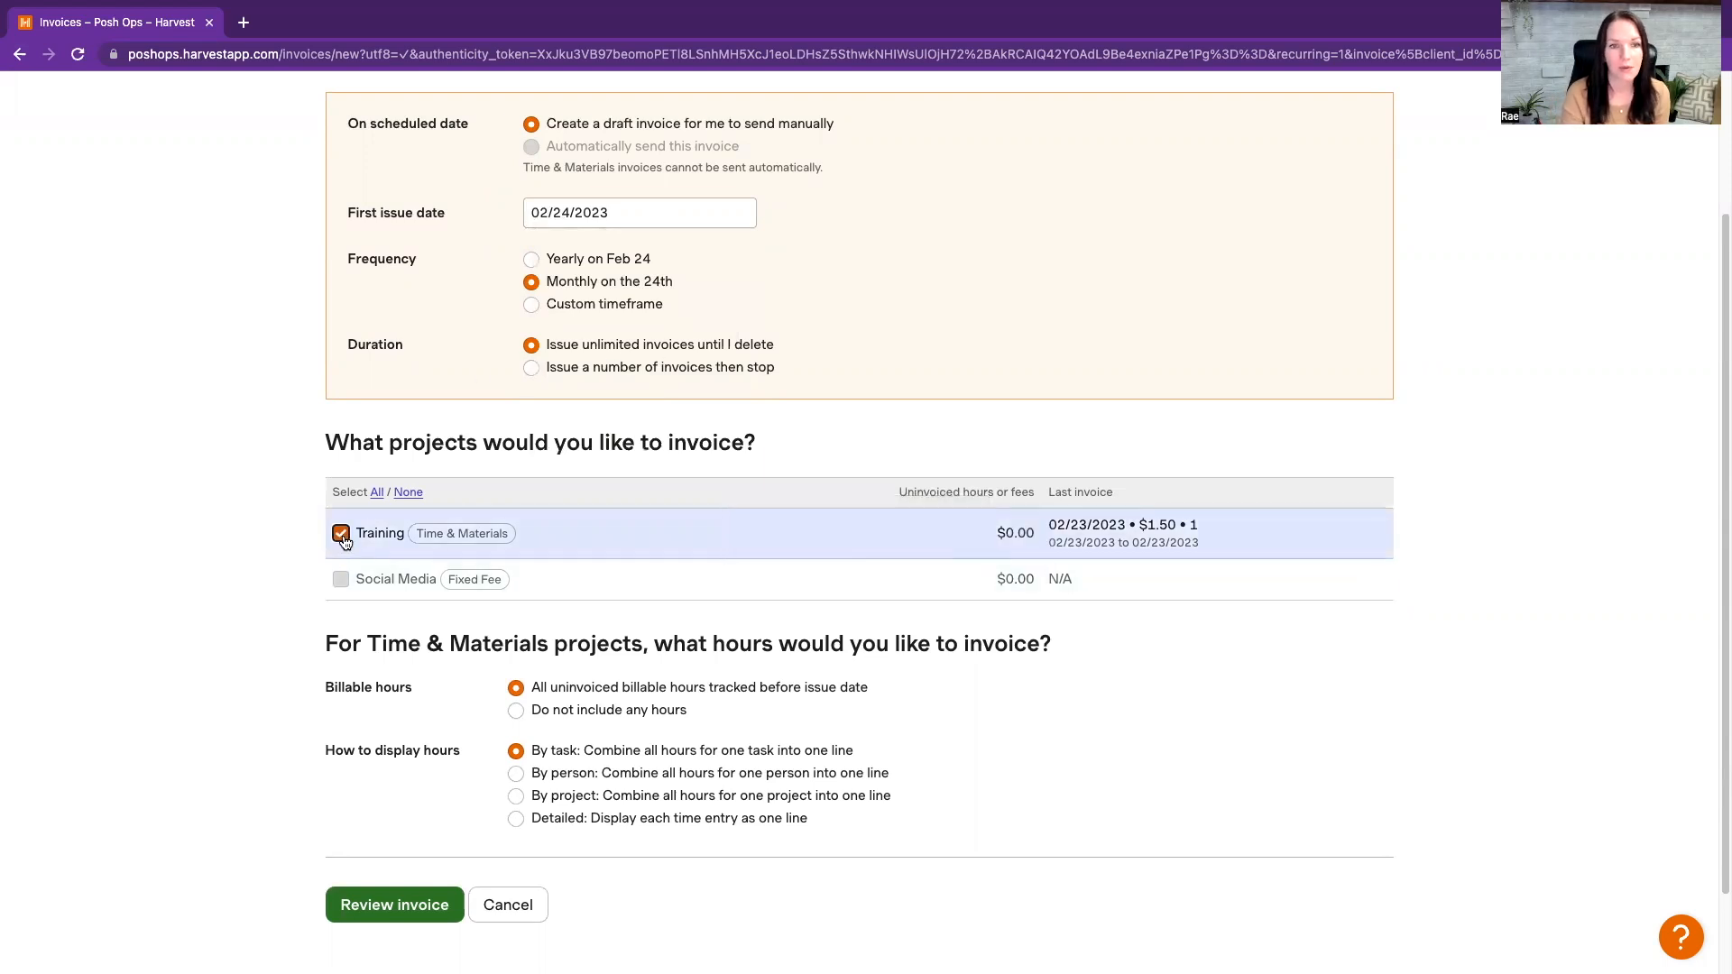
scroll(456, 638, "down", 1)
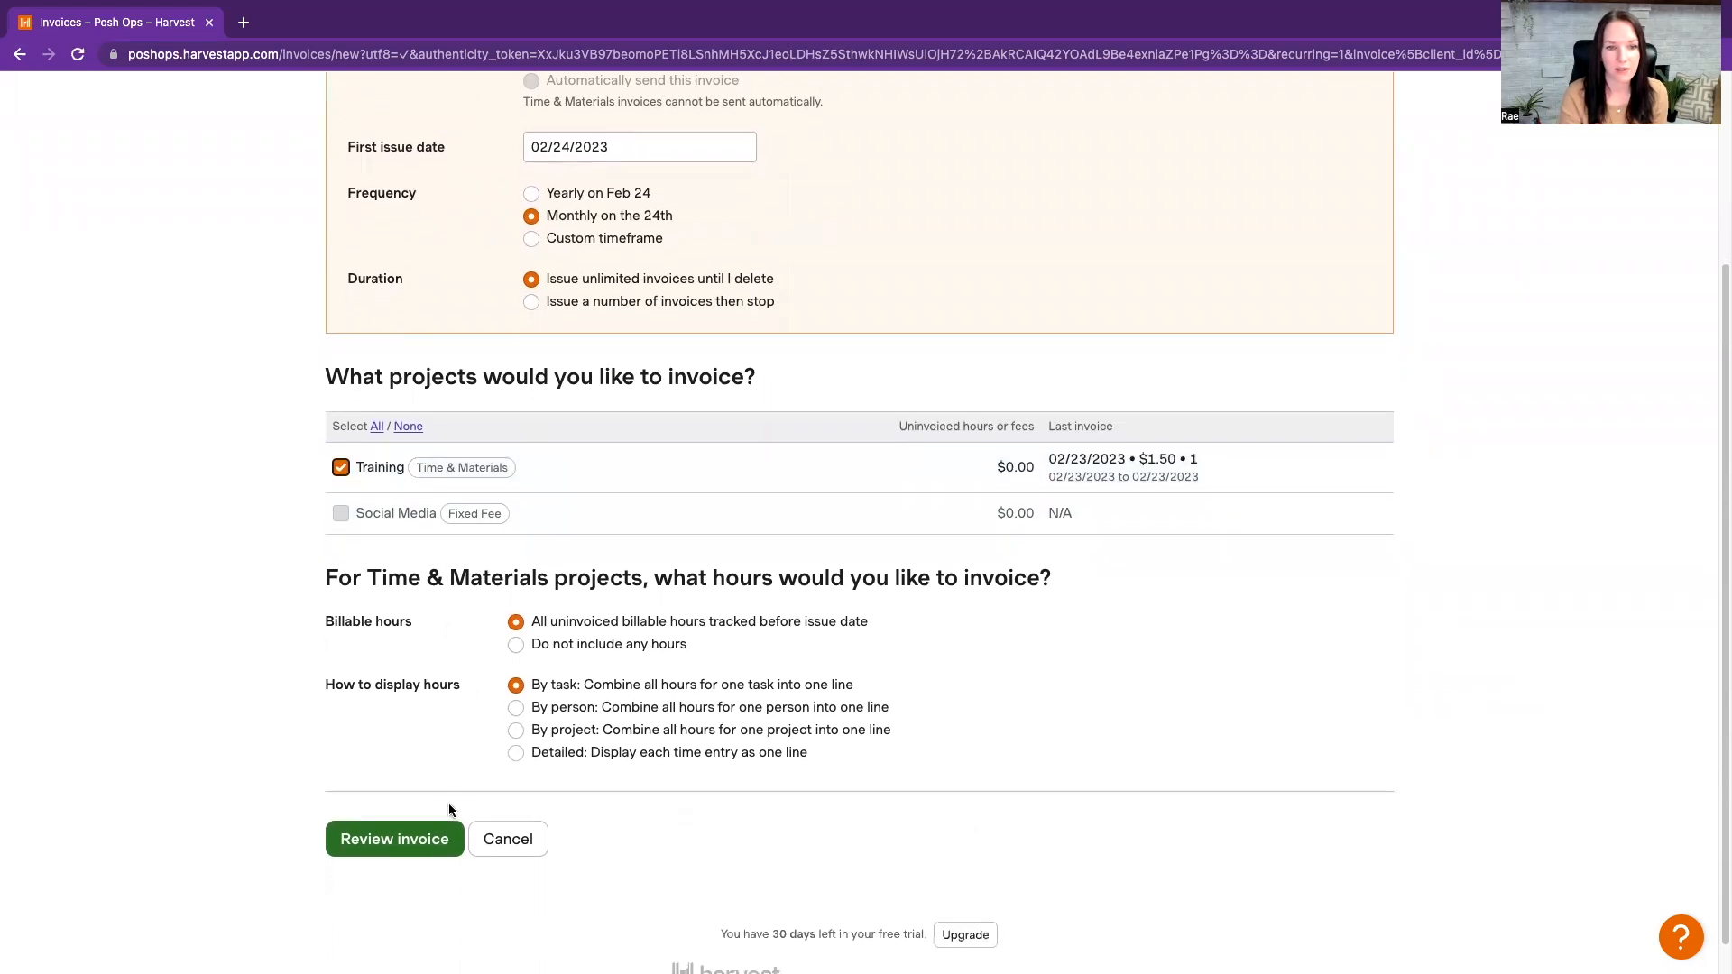
scroll(454, 811, "down", 1)
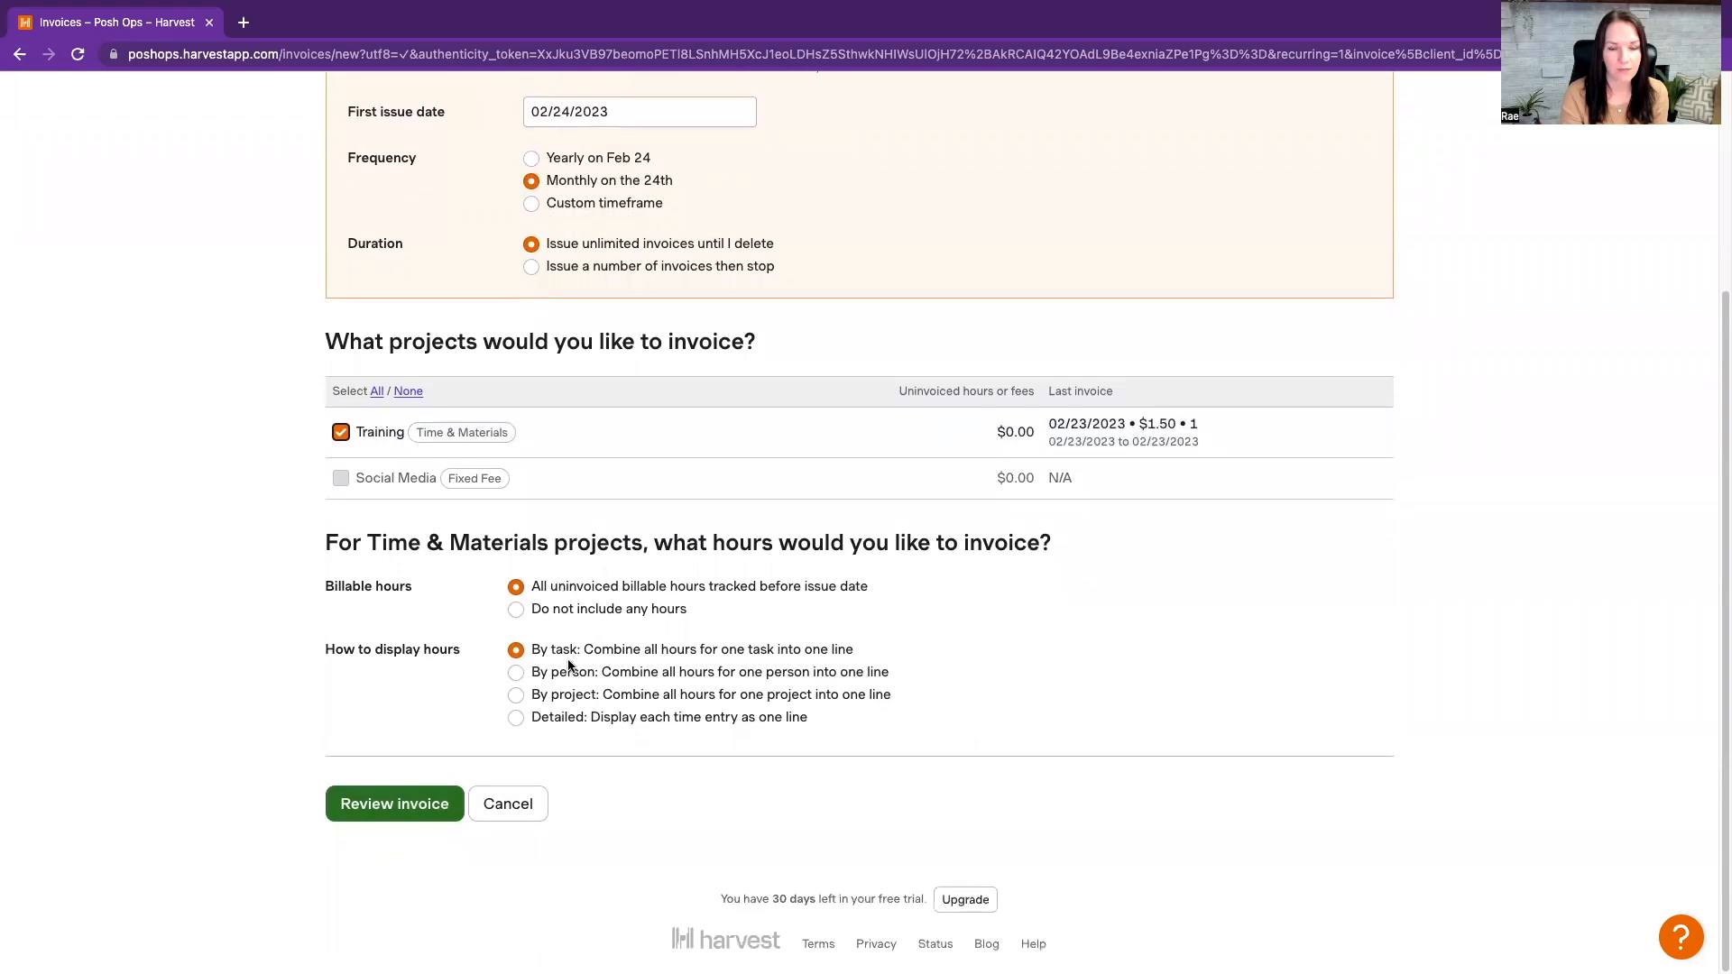
left_click(406, 811)
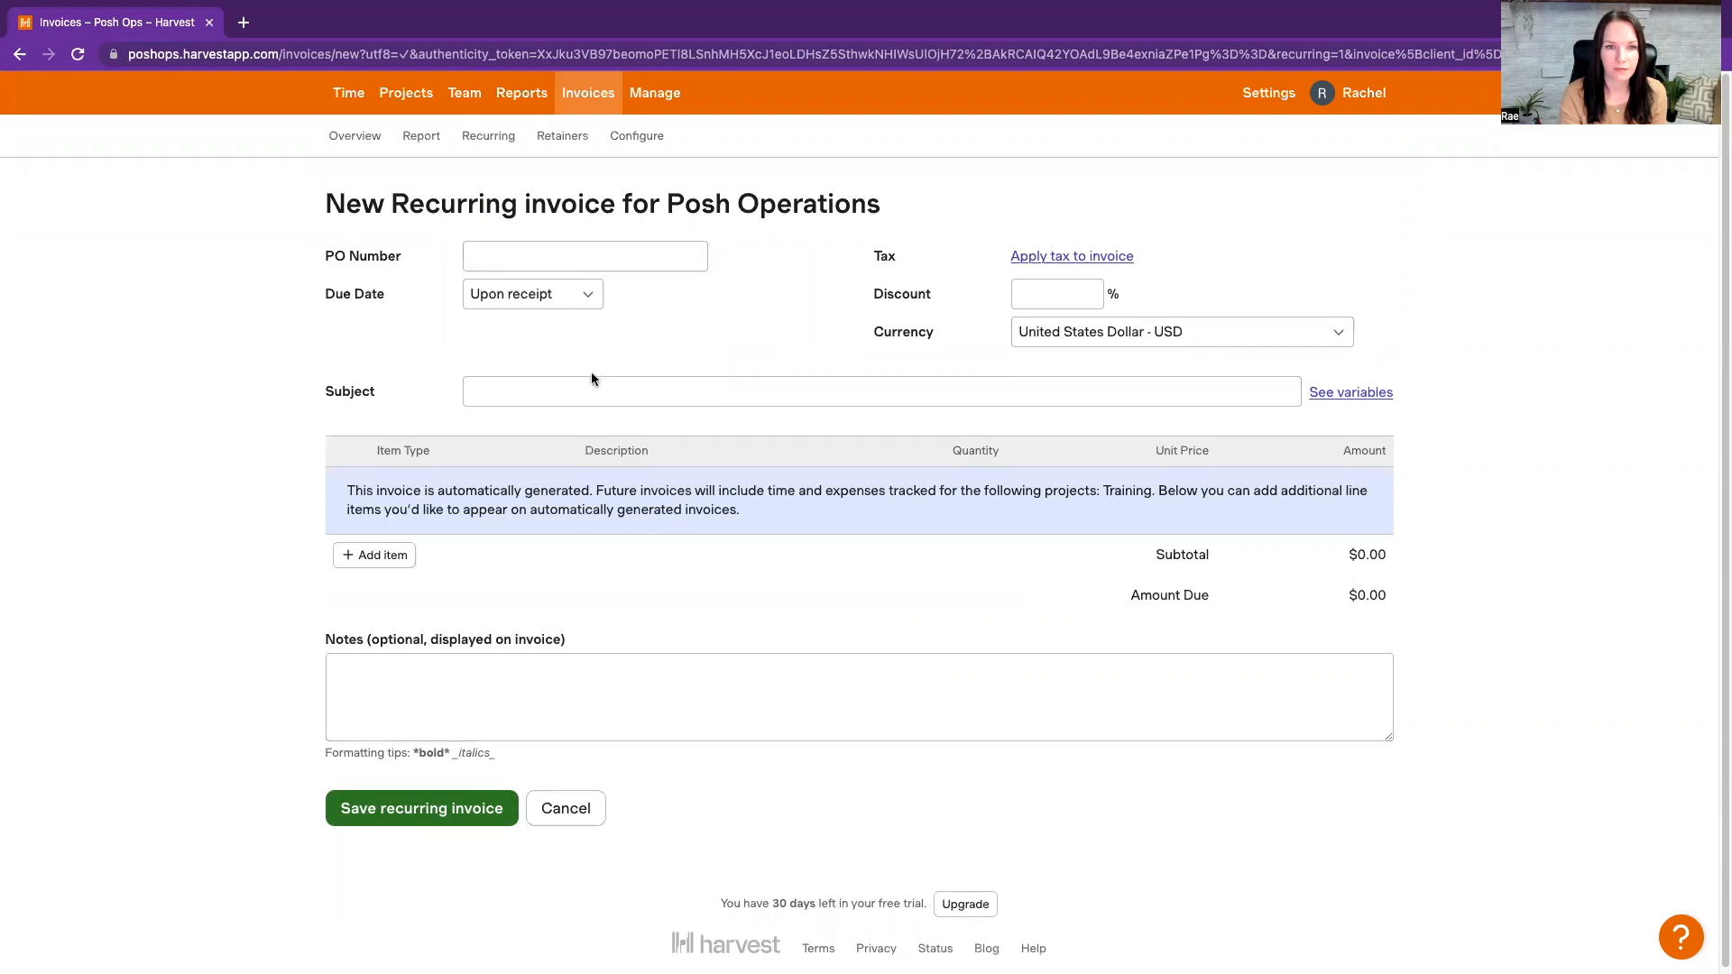
Set the recurring invoice's subject to "Test Name" and save it
left_click(579, 393)
type("Te")
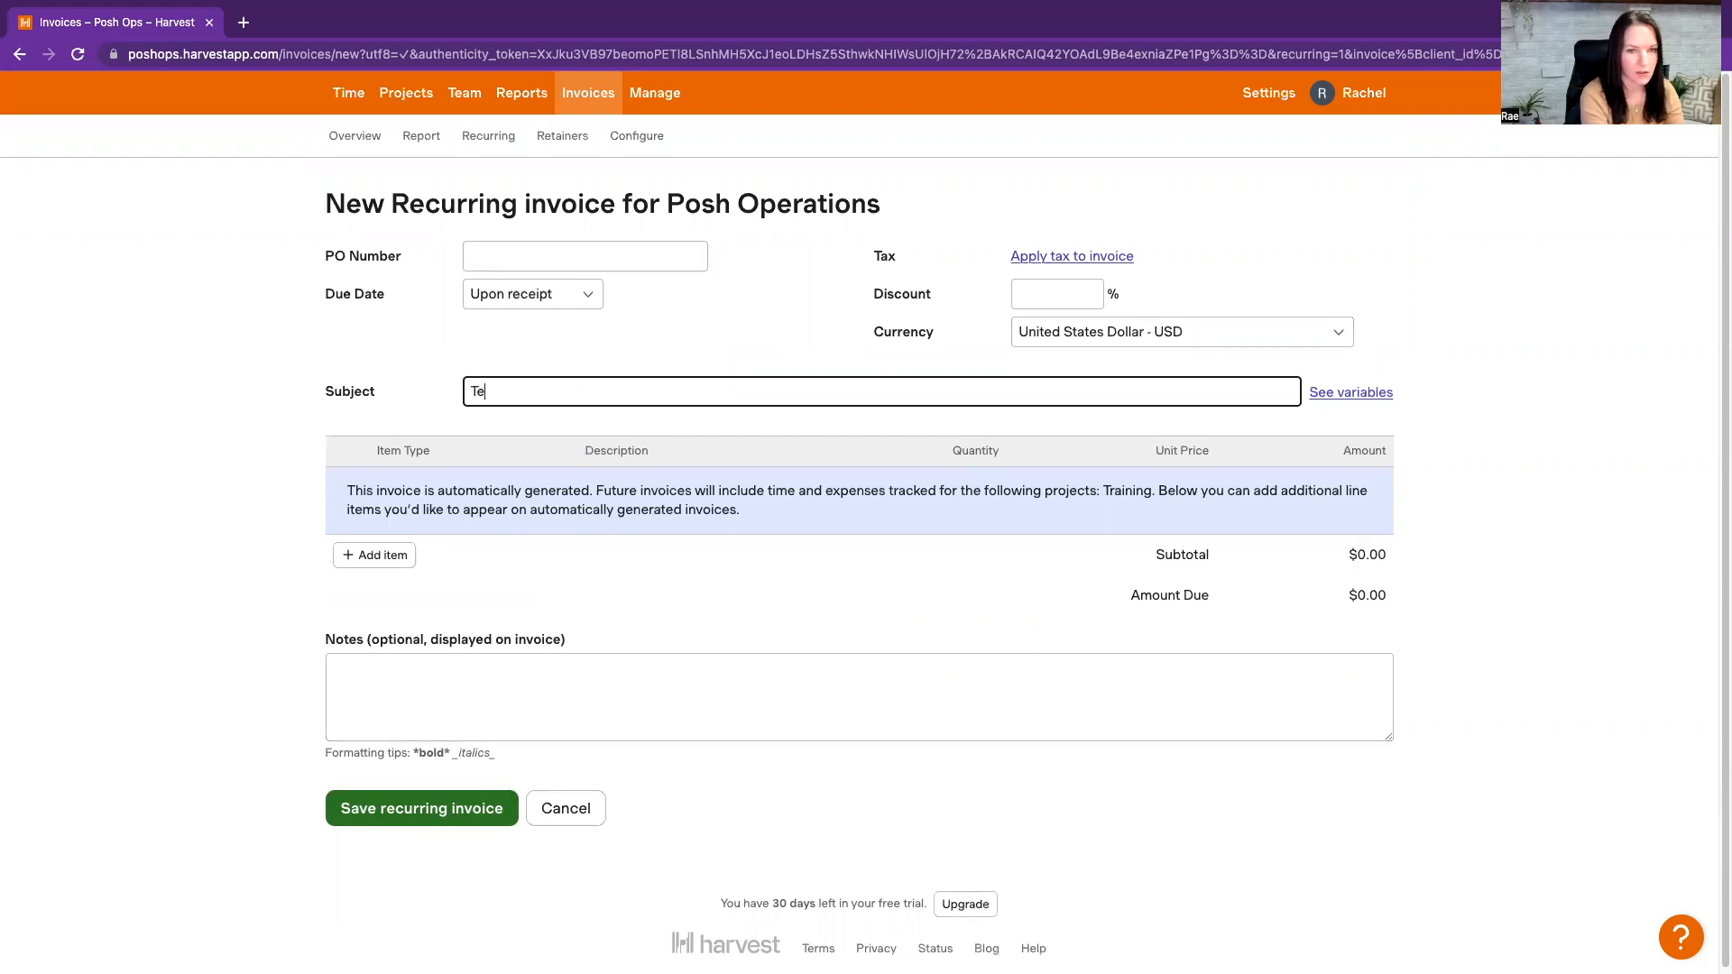
type("st Name")
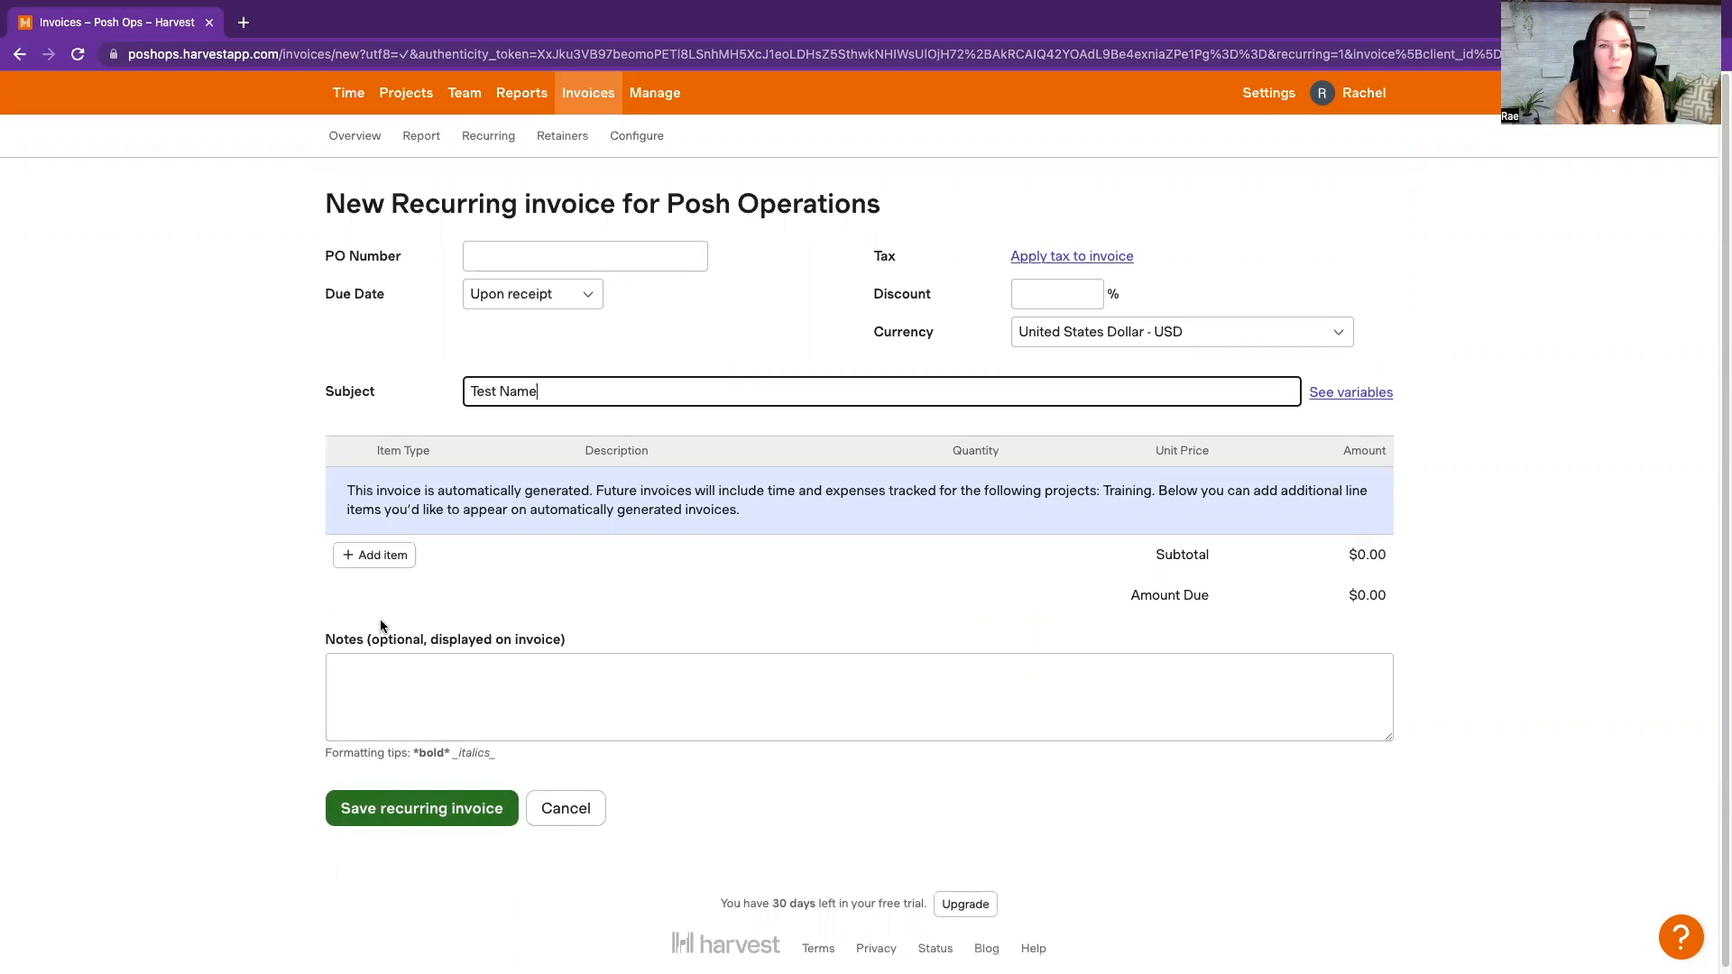
left_click(401, 812)
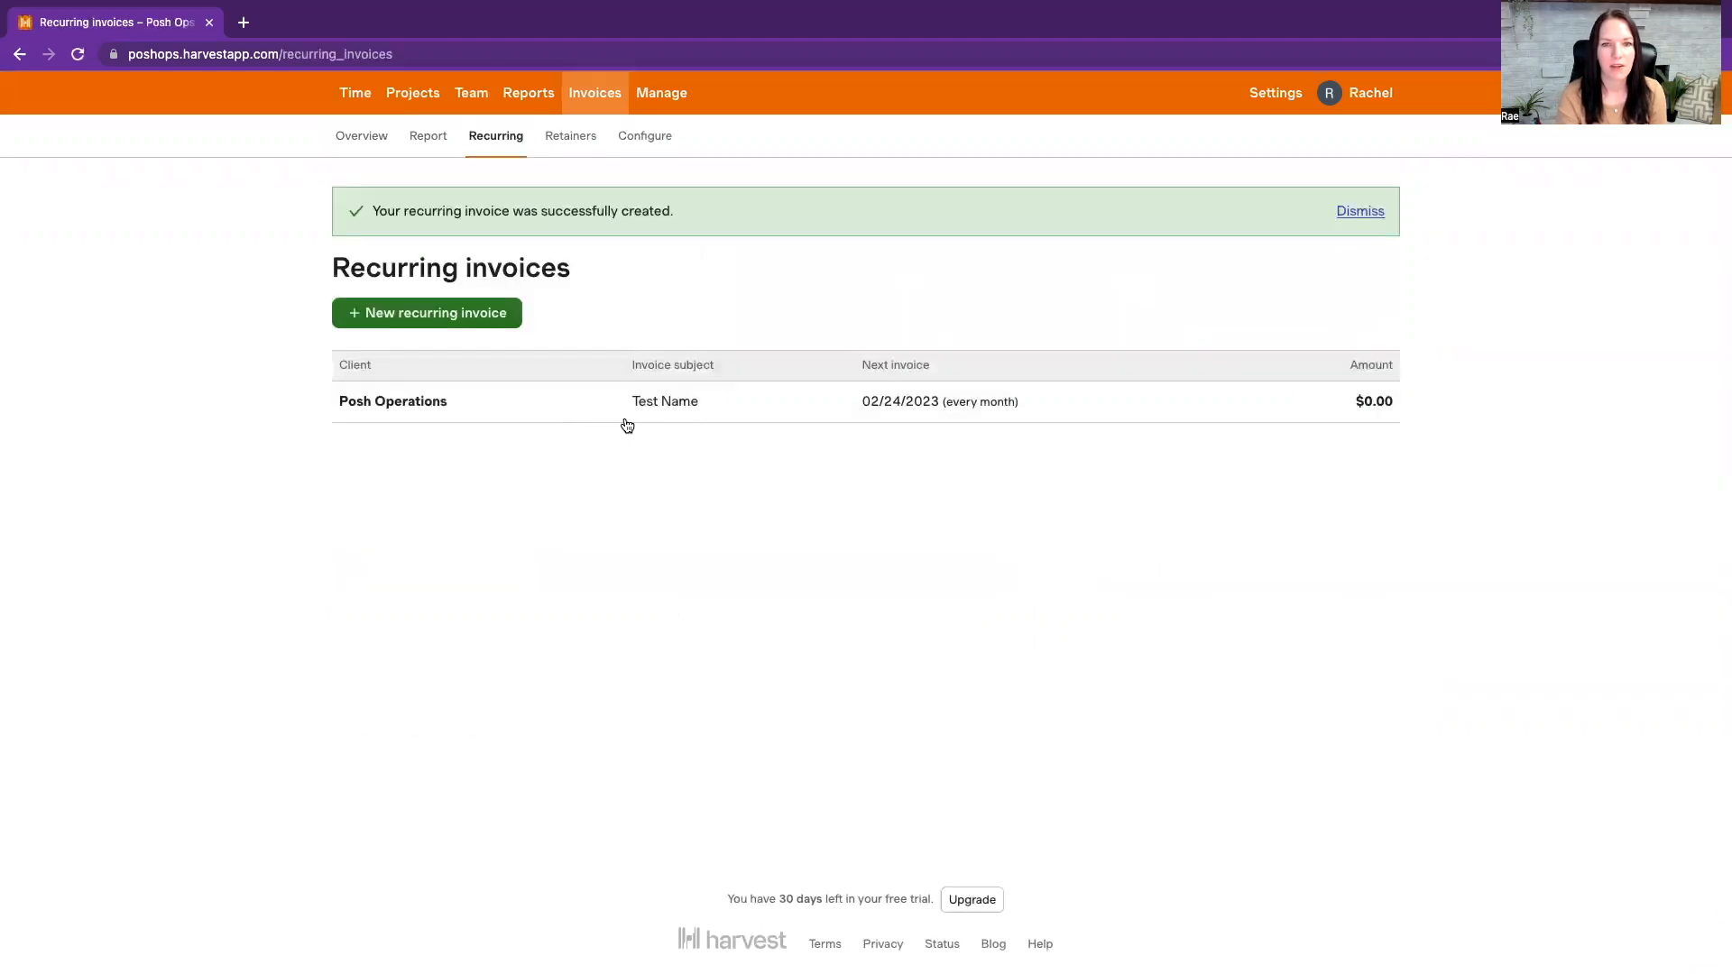
Look at the invoices overview and the page for managing client retainers
left_click(371, 154)
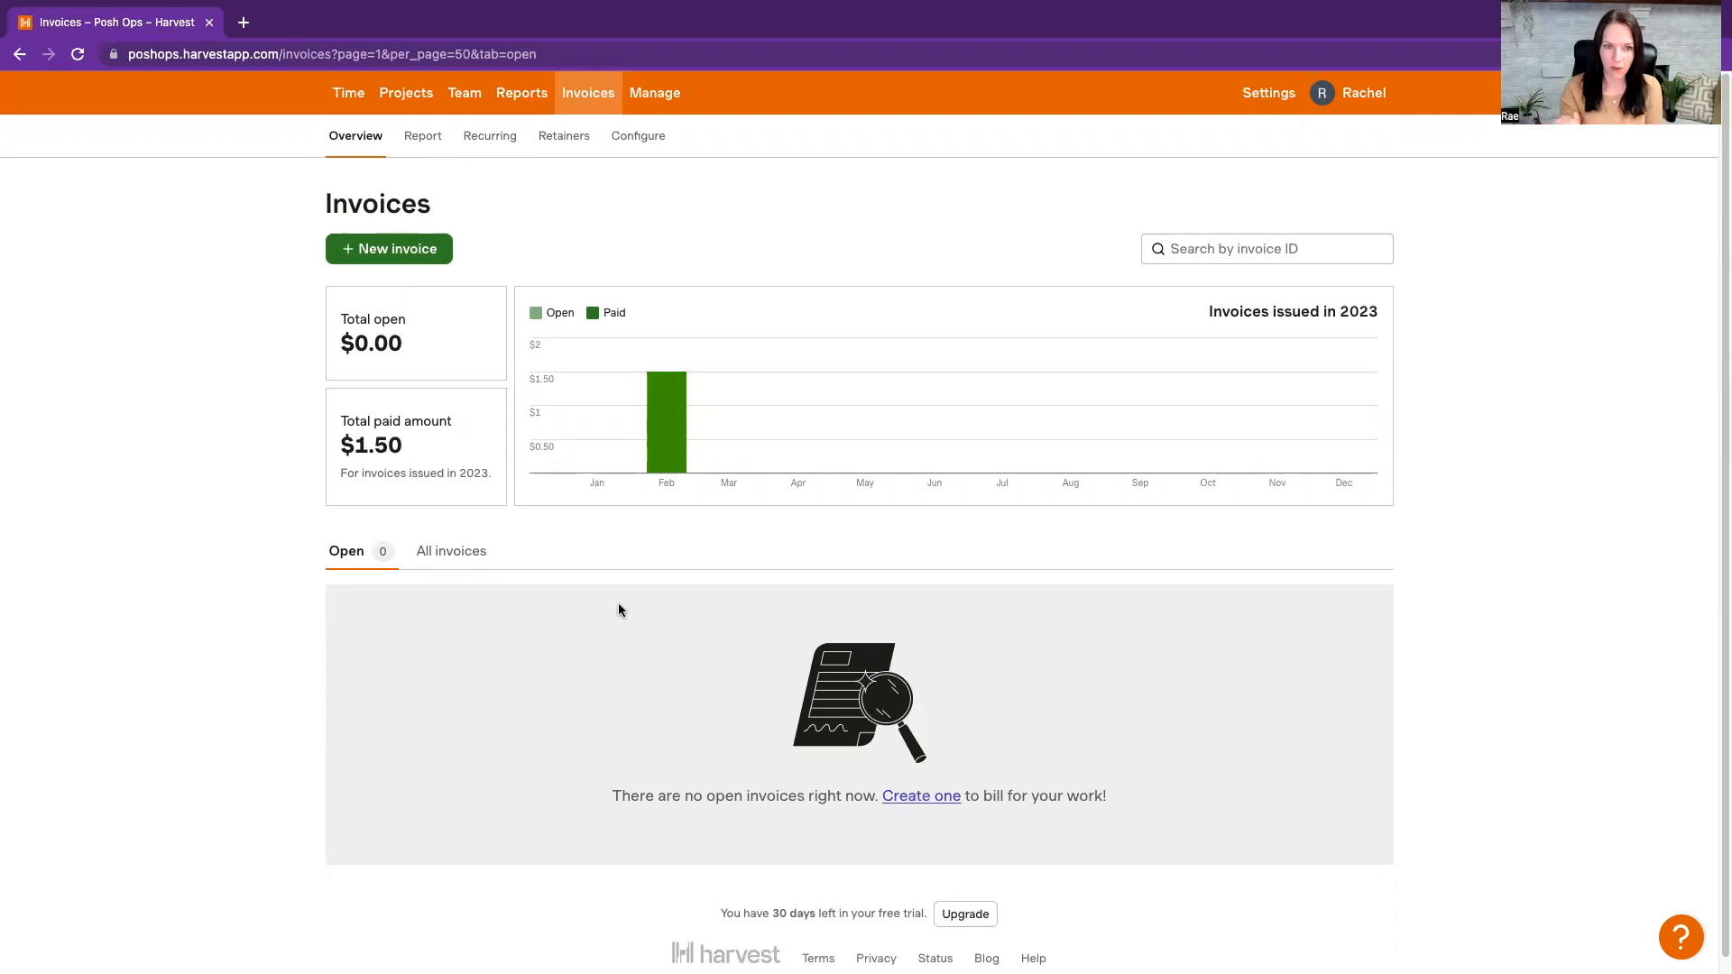
left_click(559, 142)
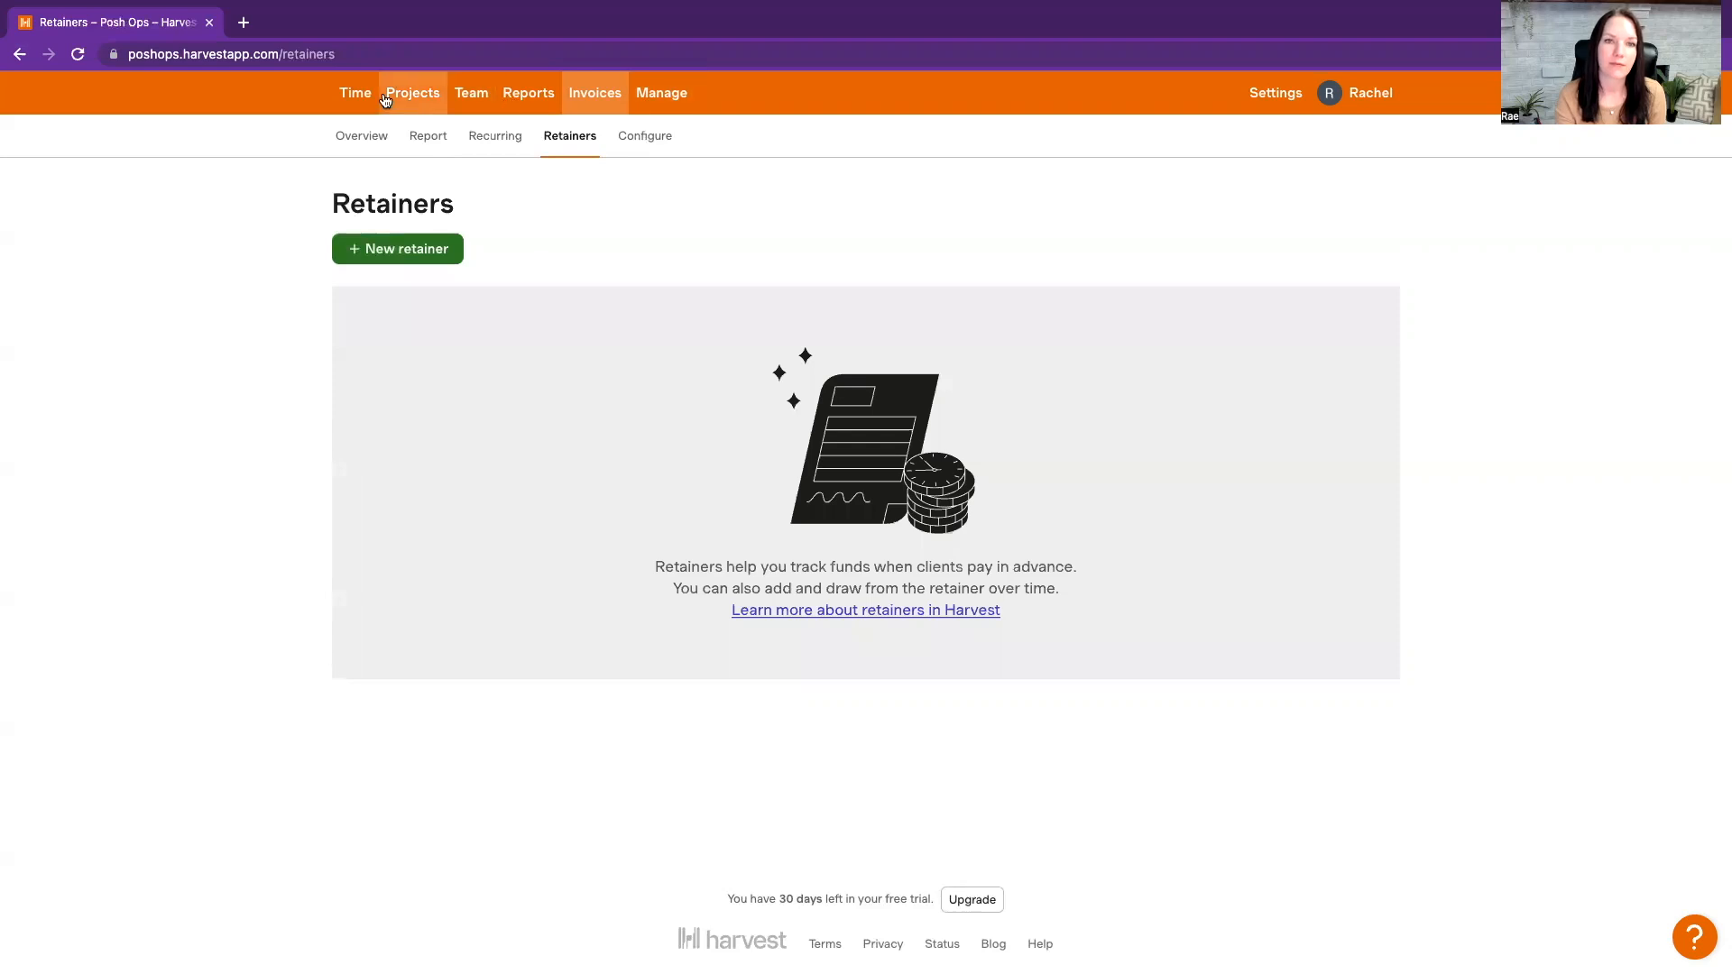
Look at the invoices overview and the Training entry for Posh Operations in today's timesheet
left_click(358, 152)
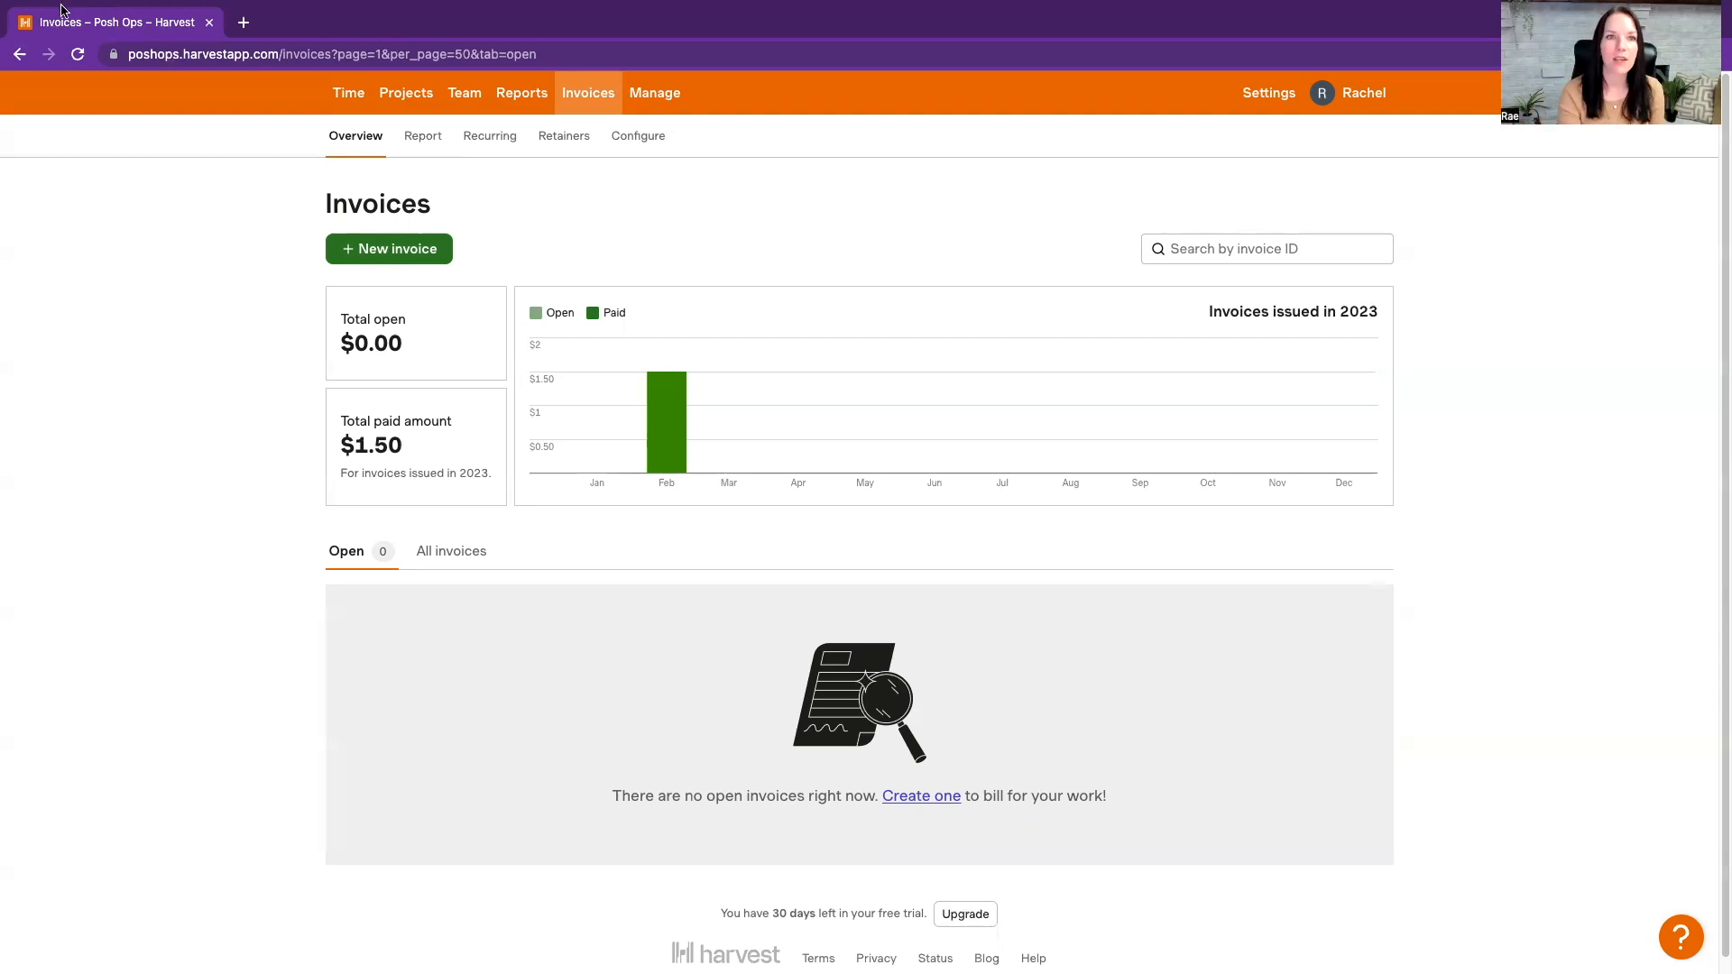
left_click(348, 93)
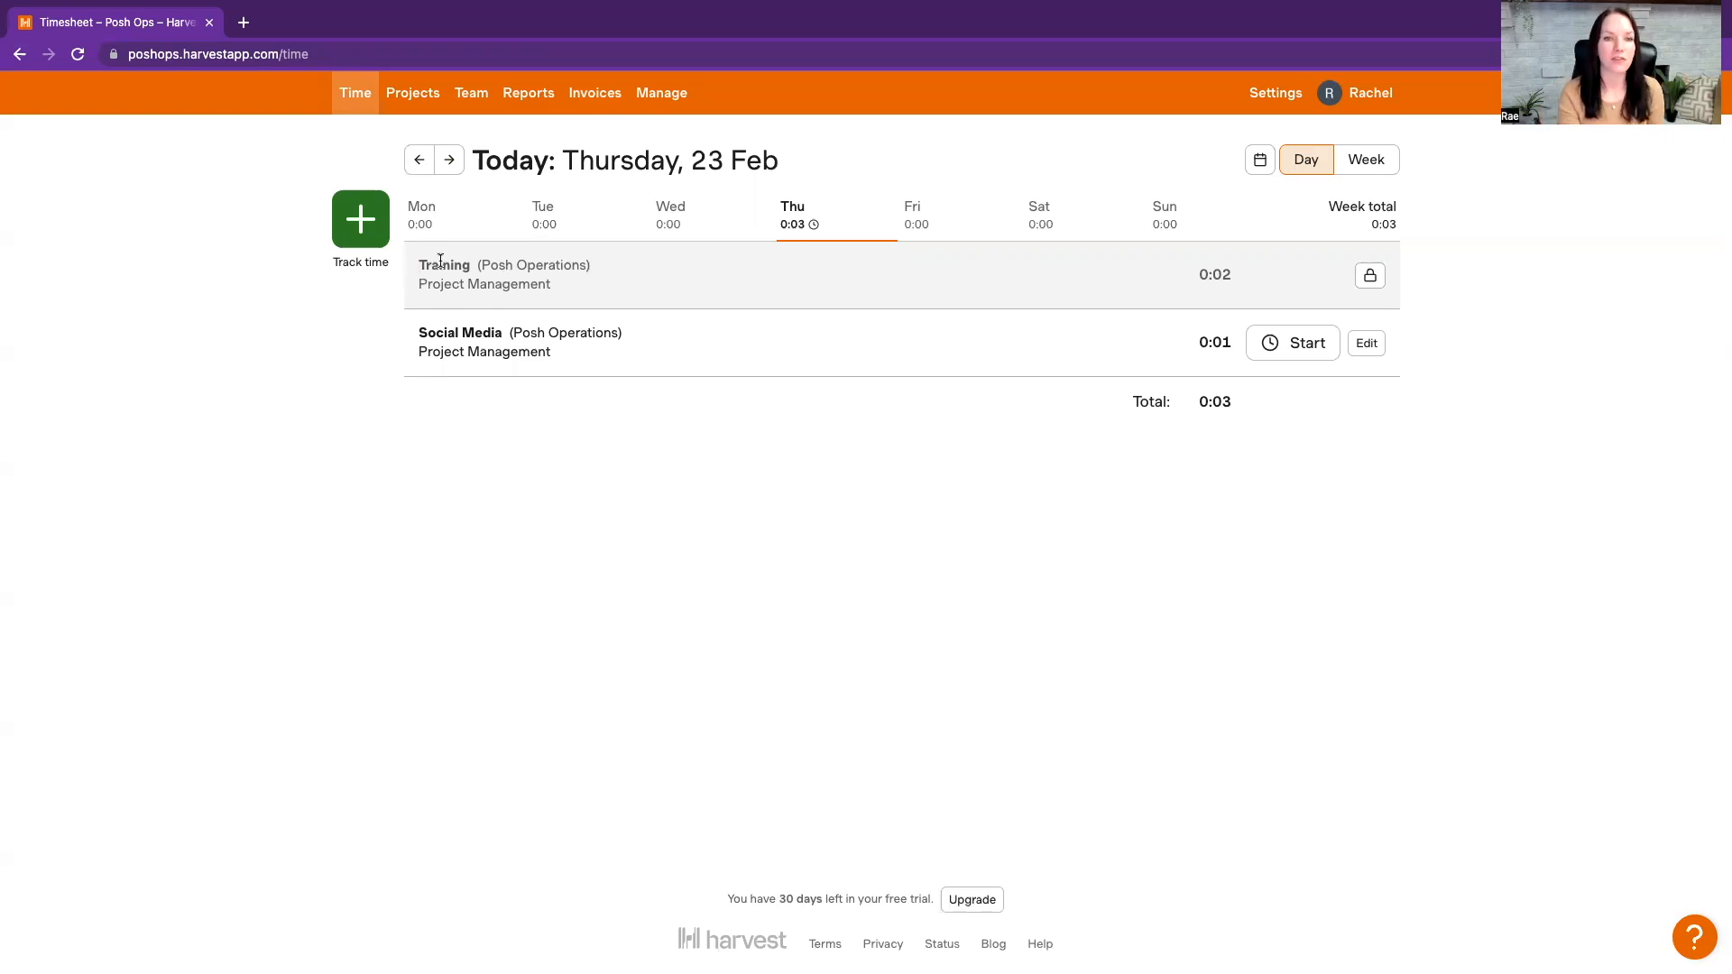
left_click_drag(415, 258, 652, 298)
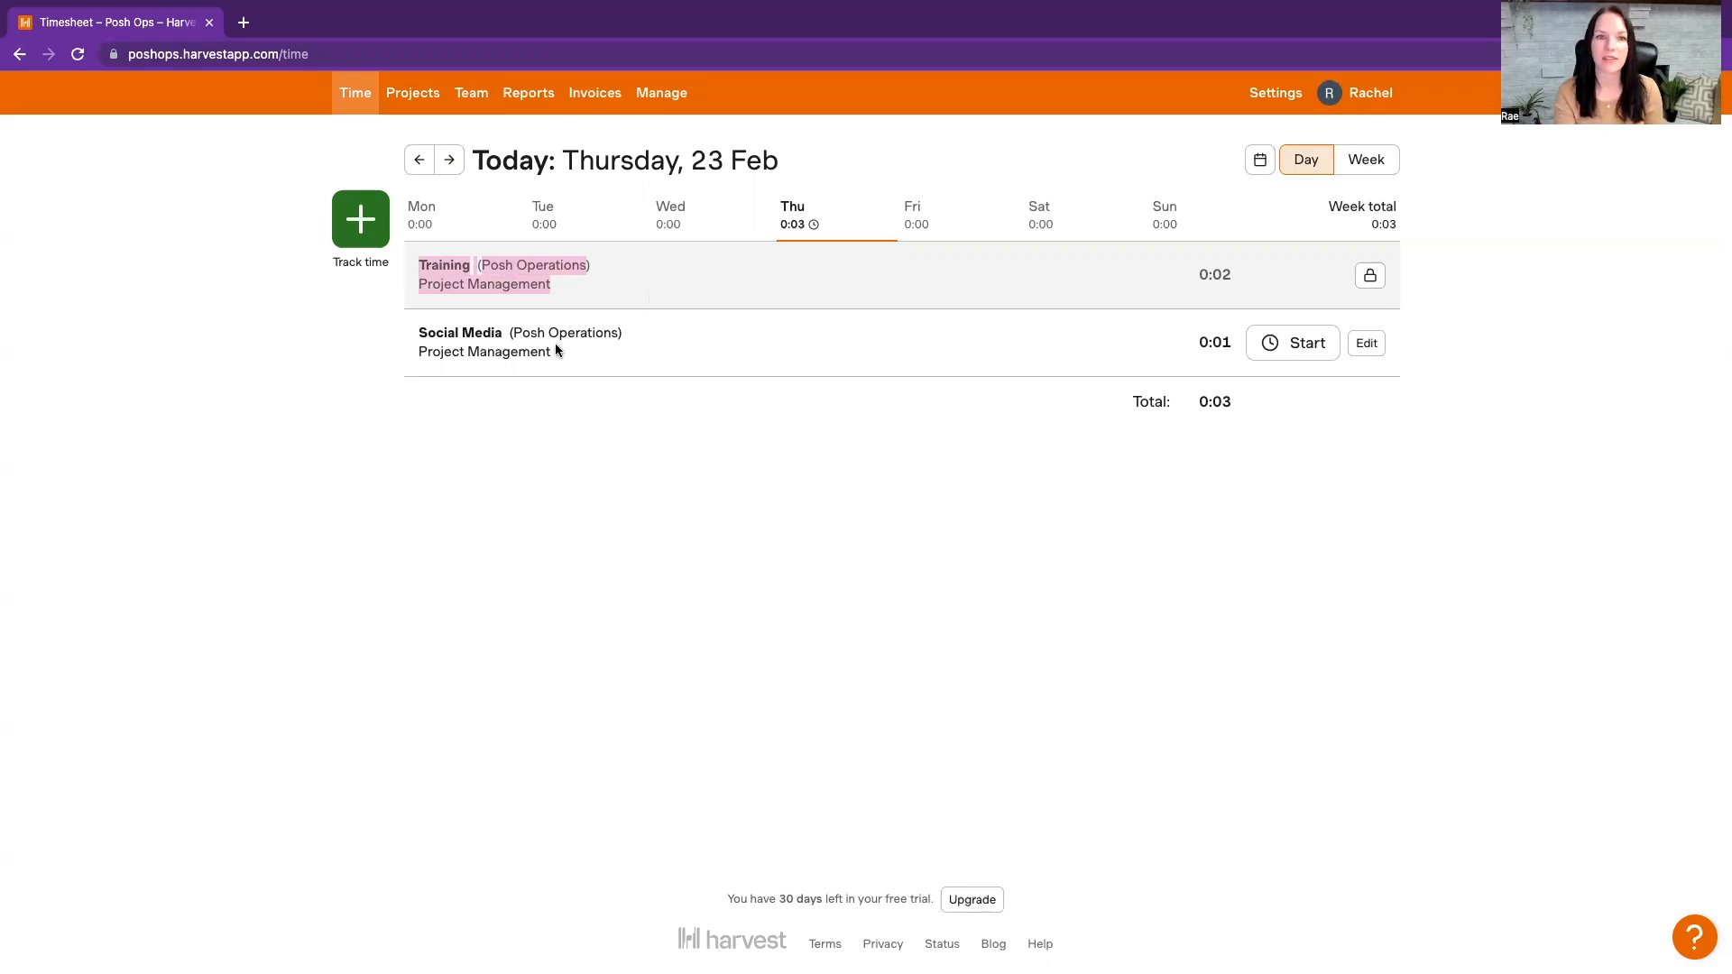
left_click(539, 464)
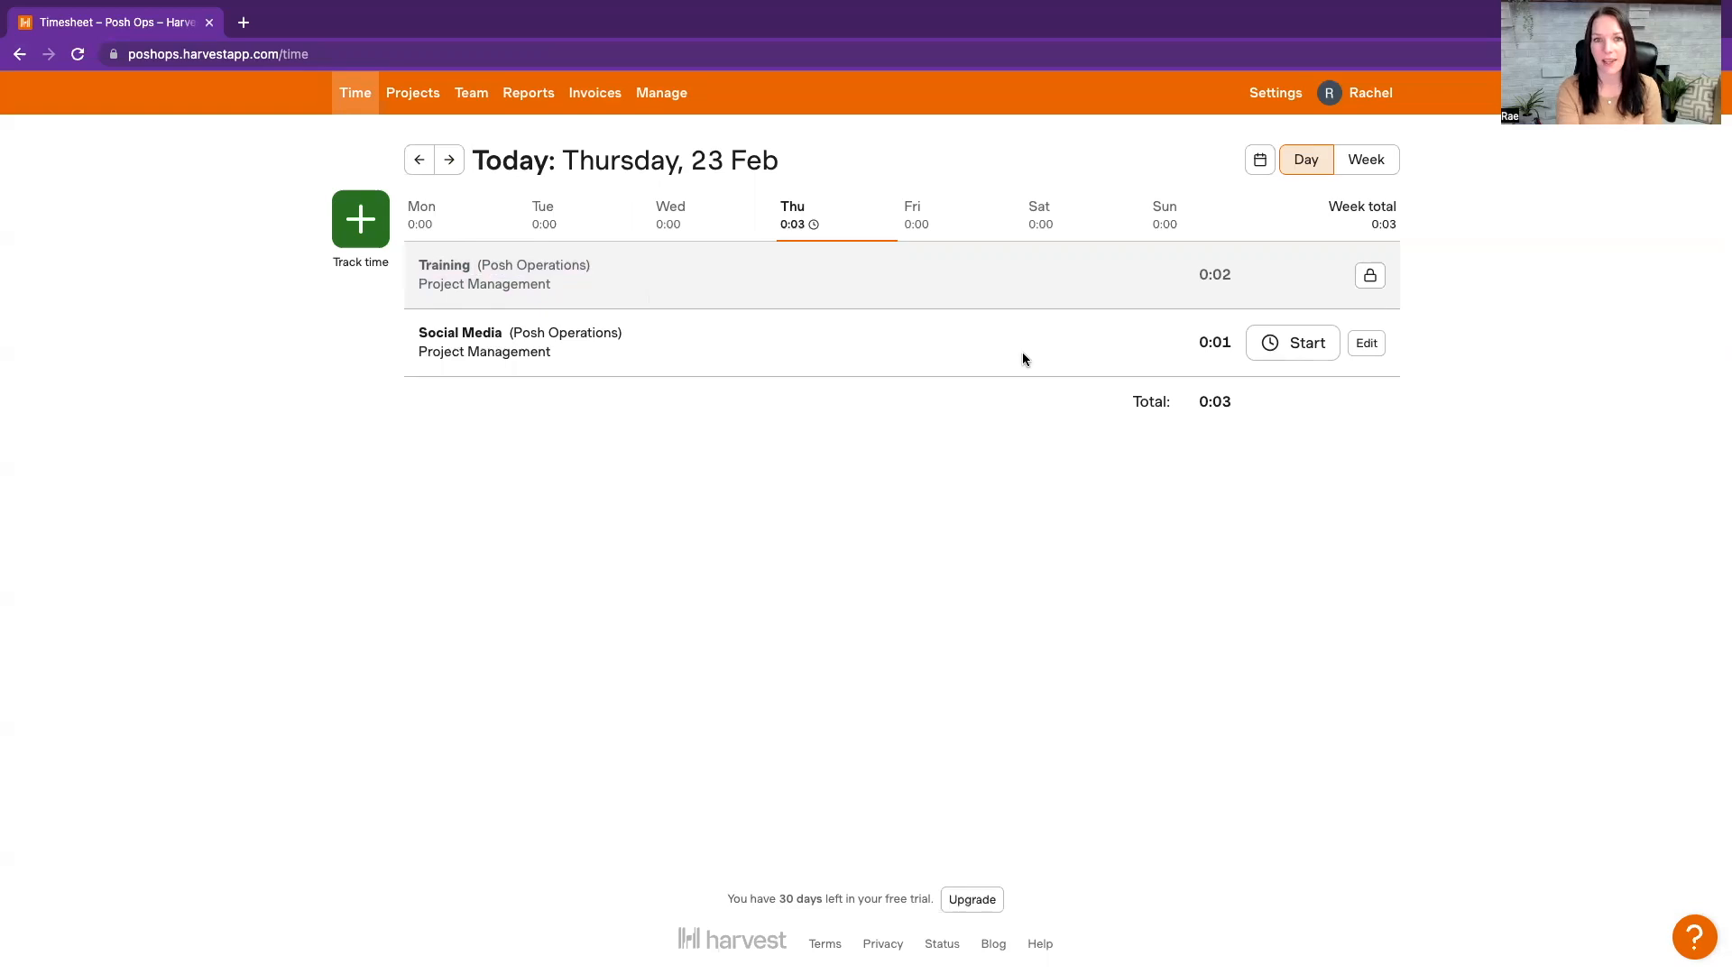
Open the Social Media time entry for Thursday, 23 Feb, check its optional notes field, and save the entry
left_click(1366, 344)
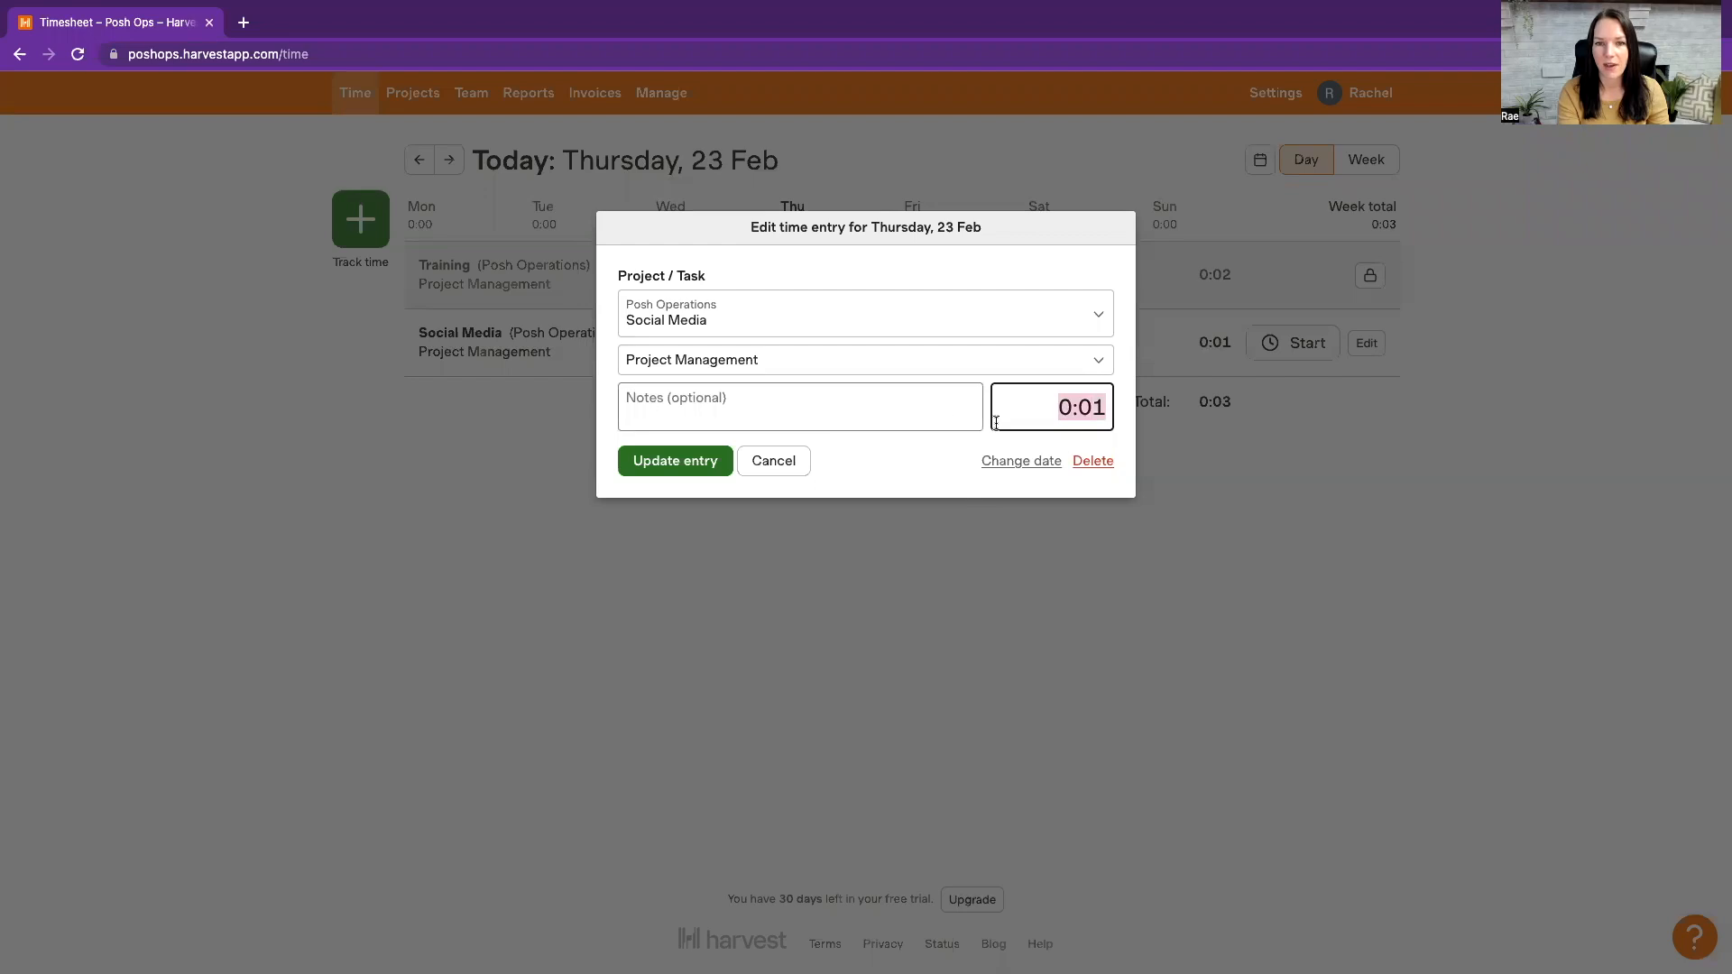
left_click(820, 405)
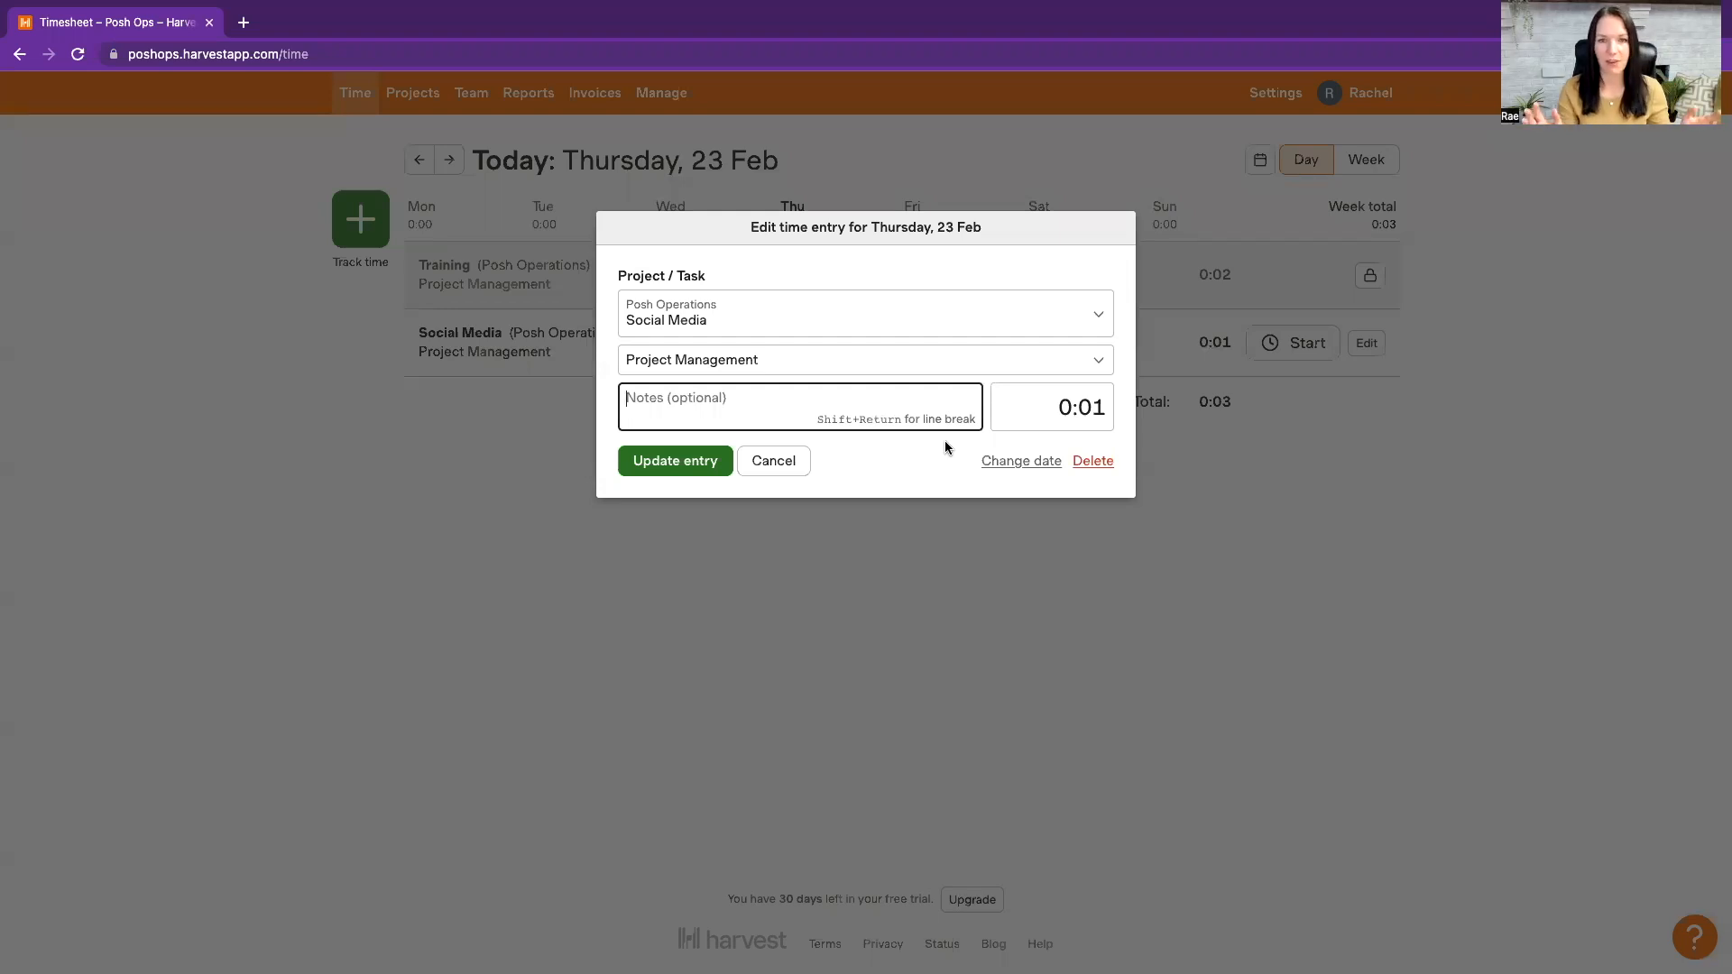
left_click(706, 462)
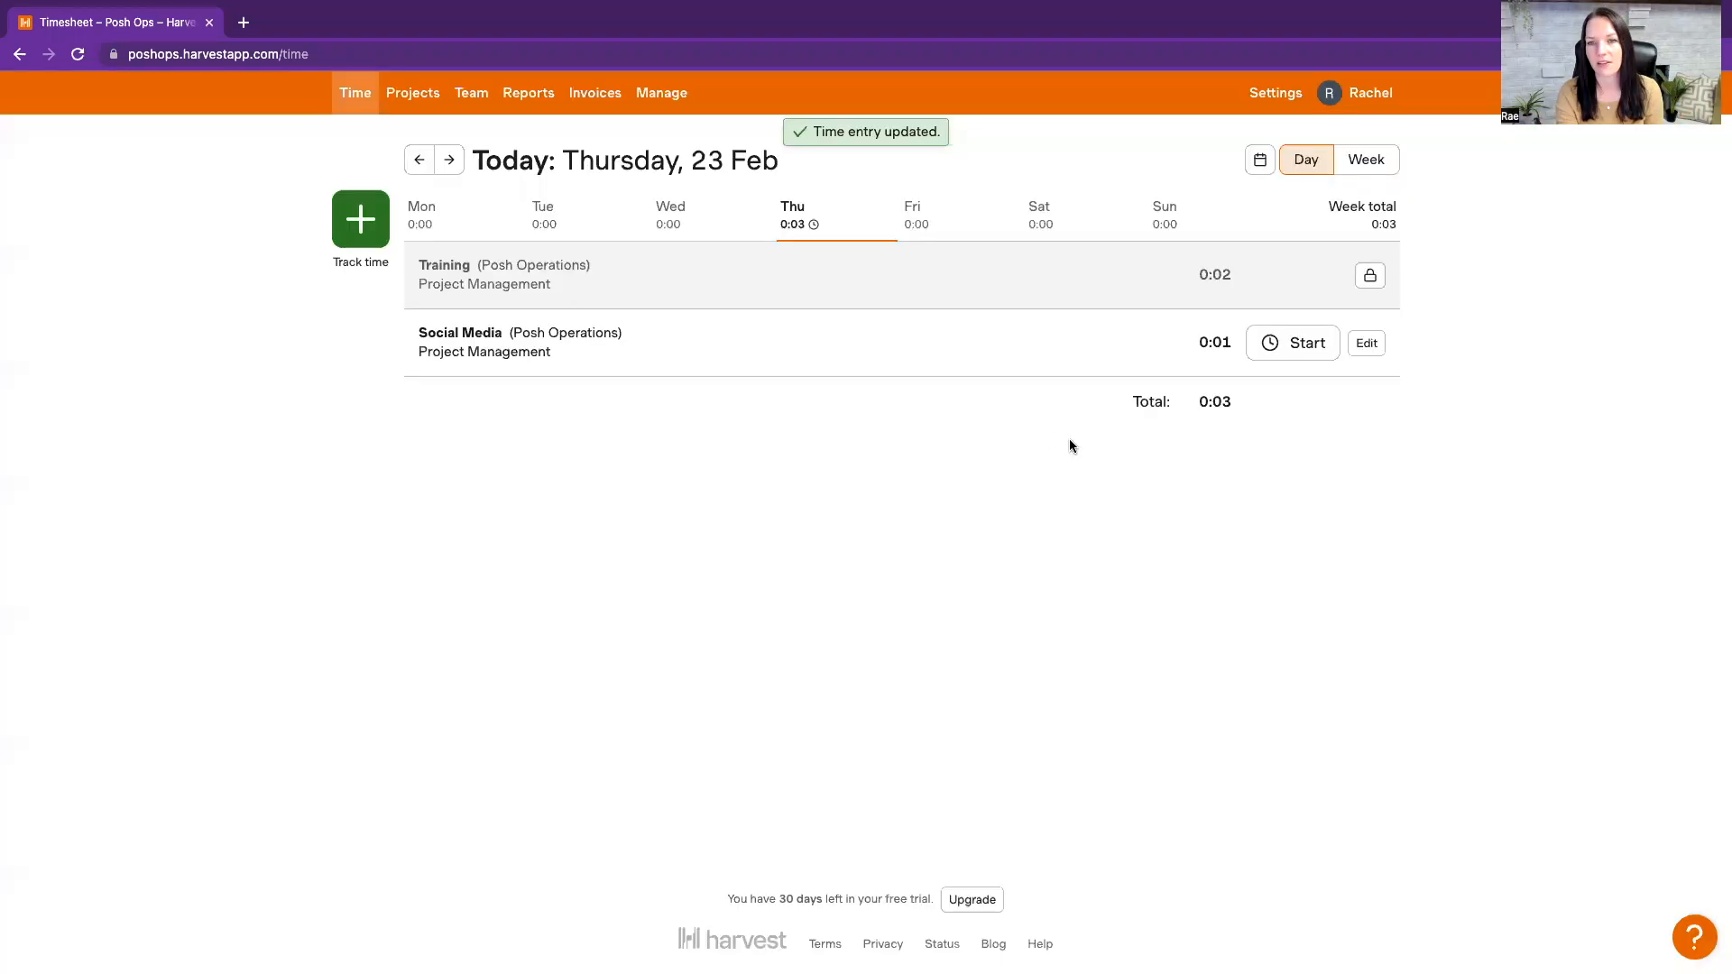